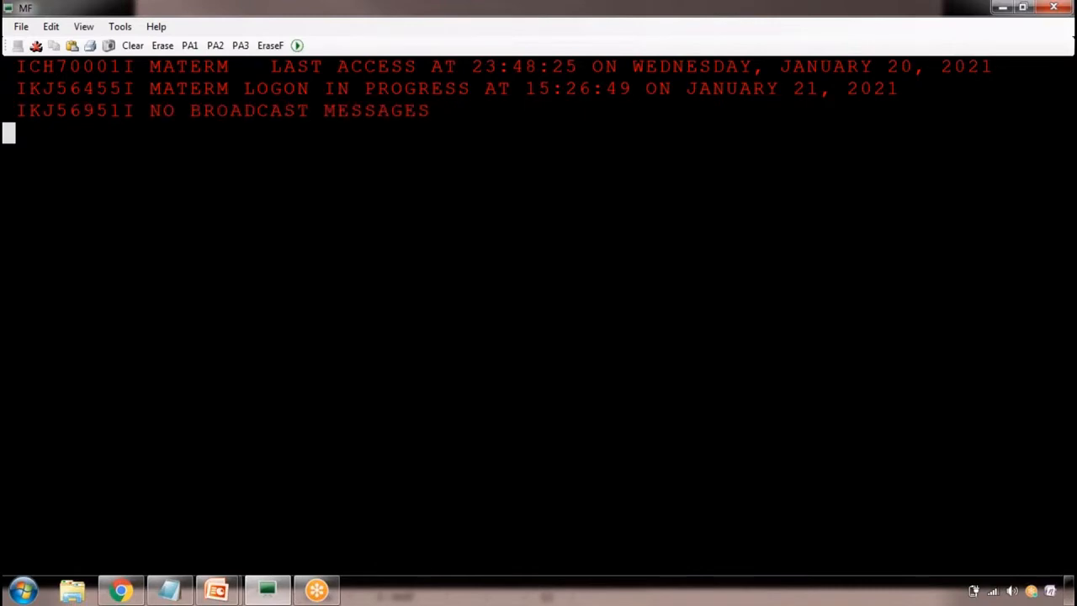
Continue past the logon messages and open the Data Set List Utility with option 3.4
key("Return")
type("3.4")
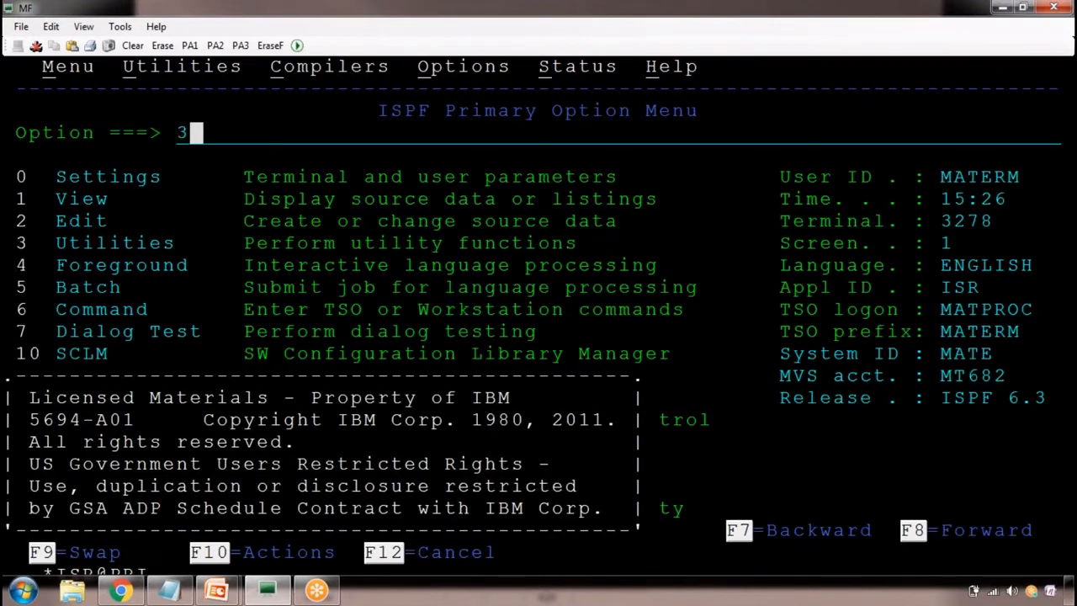
key("Return")
Set the Dsname Level to MATERM.demo.jan* and list the matching data sets
key("Right")
key("Right")
key("Right")
key("Right")
key("Right")
key("Right")
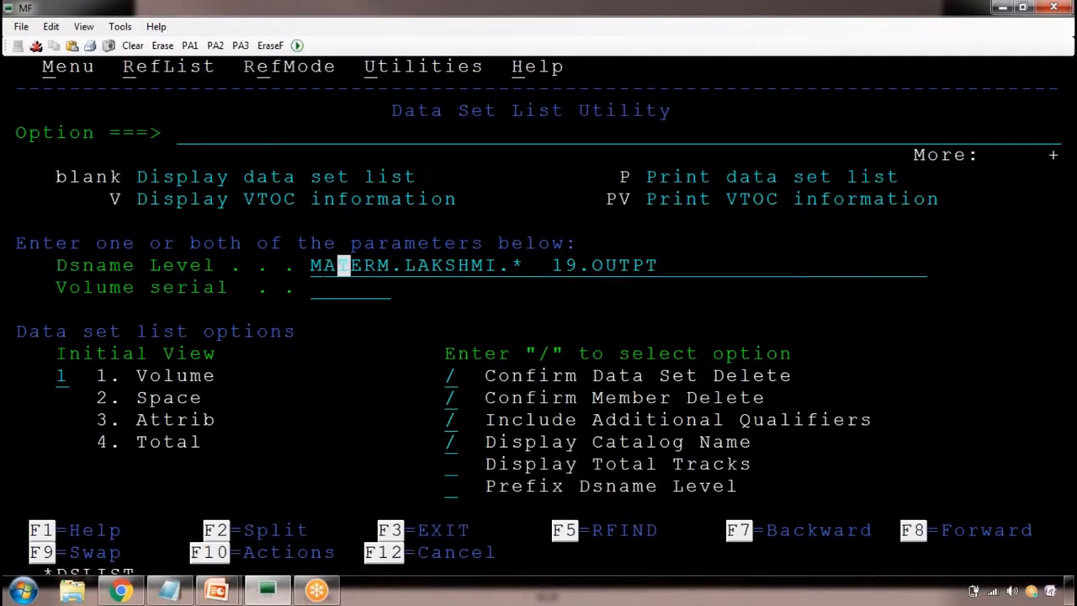
type("j")
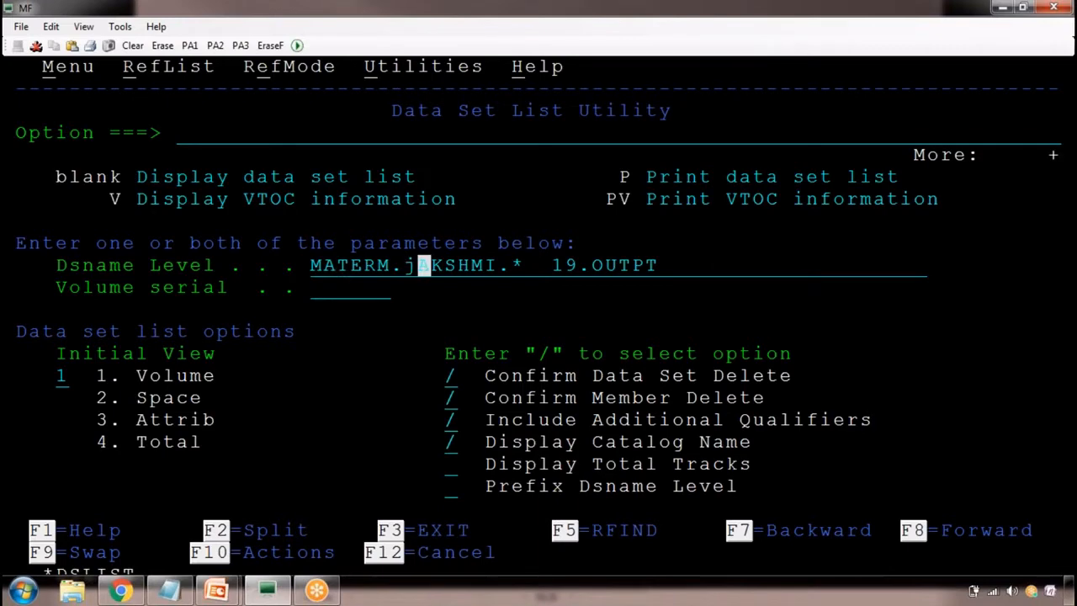
key("Left")
key("Delete")
key("Delete")
key("Delete")
key("Delete")
key("Delete")
key("Delete")
key("Delete")
key("Delete")
key("Delete")
key("Delete")
key("Delete")
key("Delete")
key("Delete")
key("Delete")
key("Delete")
key("Delete")
key("Delete")
key("Delete")
key("Delete")
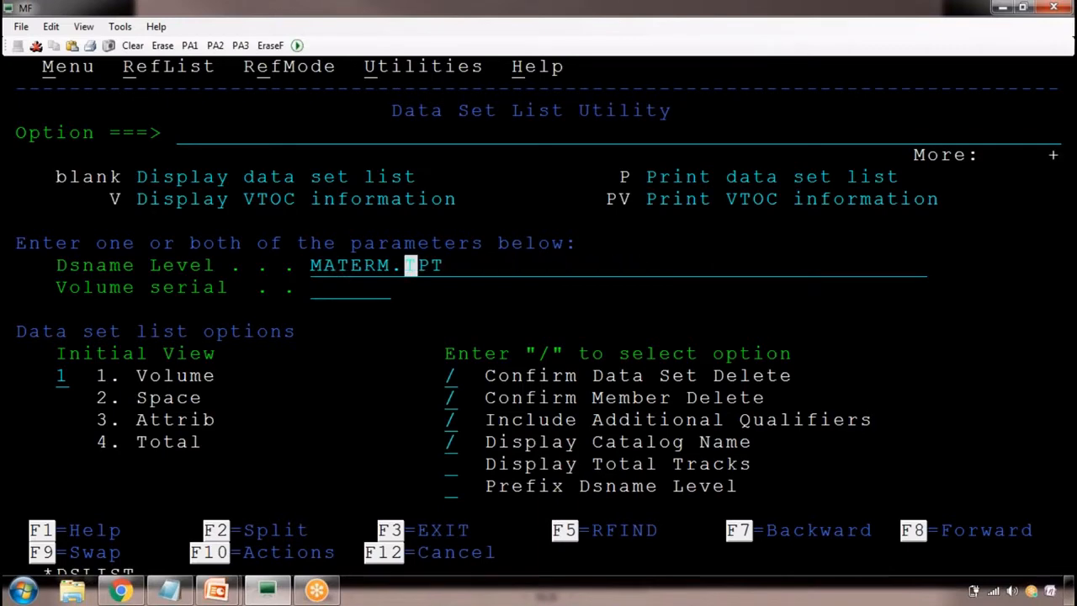
type("demo.jan")
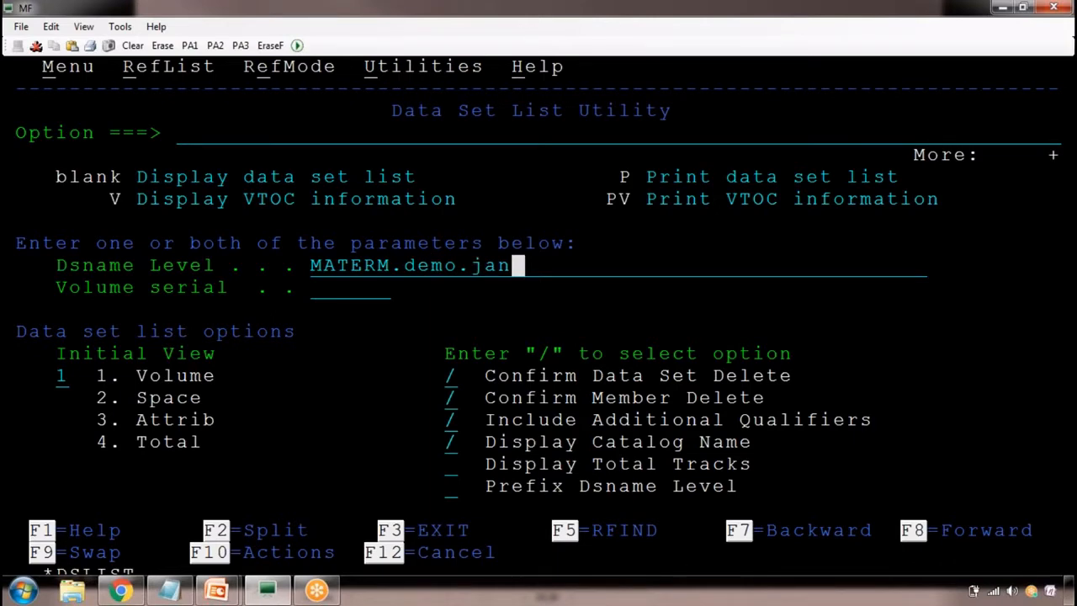
type("*")
key("Return")
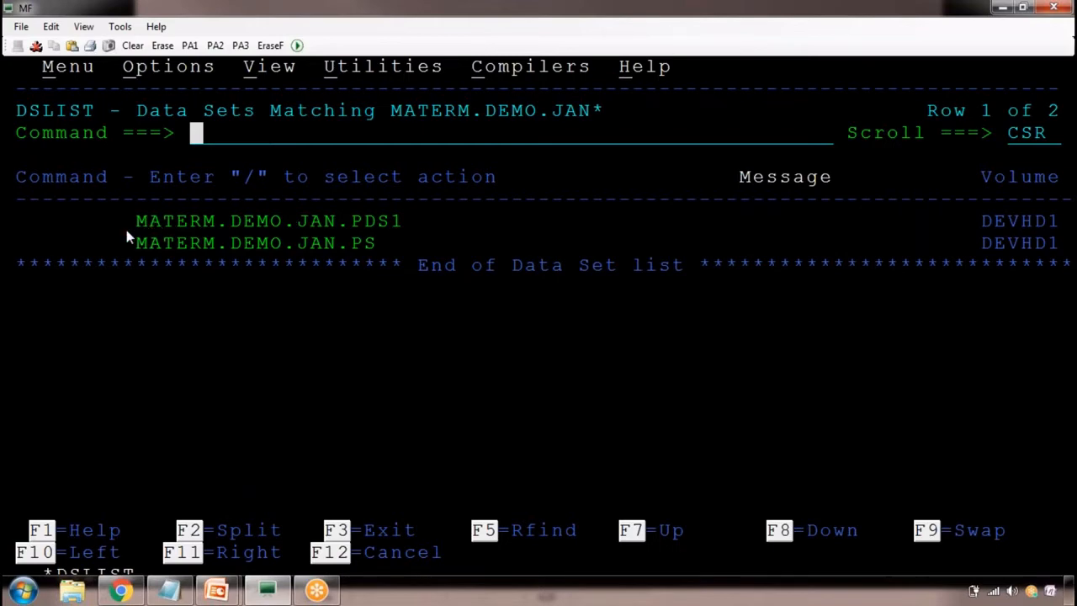
Open the MATERM.DEMO.JAN.PS data set for editing and clear the message lines with the res command
left_click_drag(137, 222, 389, 222)
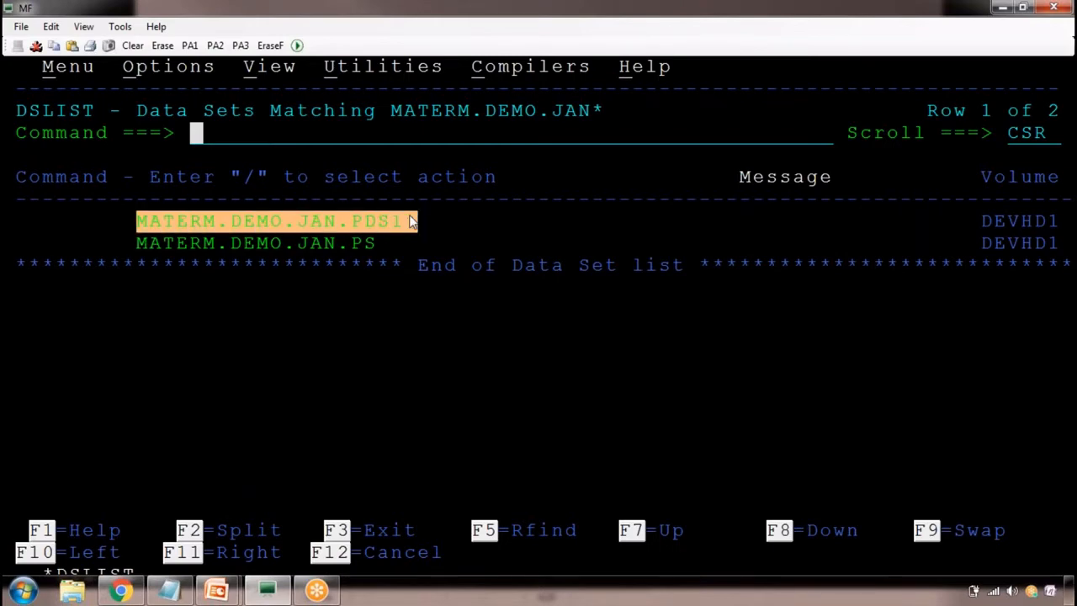
left_click_drag(155, 245, 357, 244)
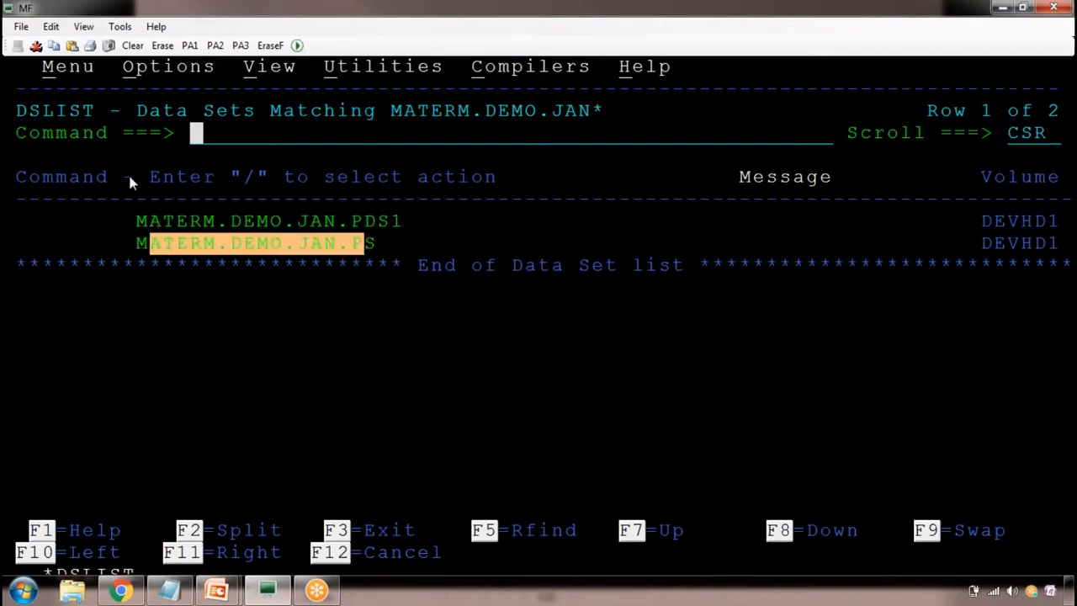
left_click(75, 244)
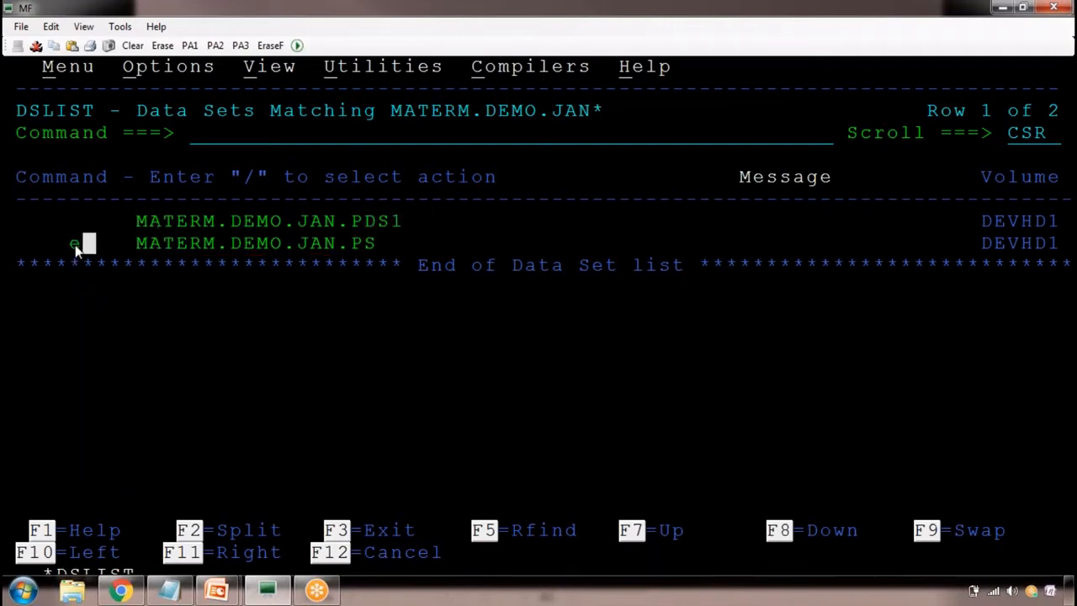
type("e")
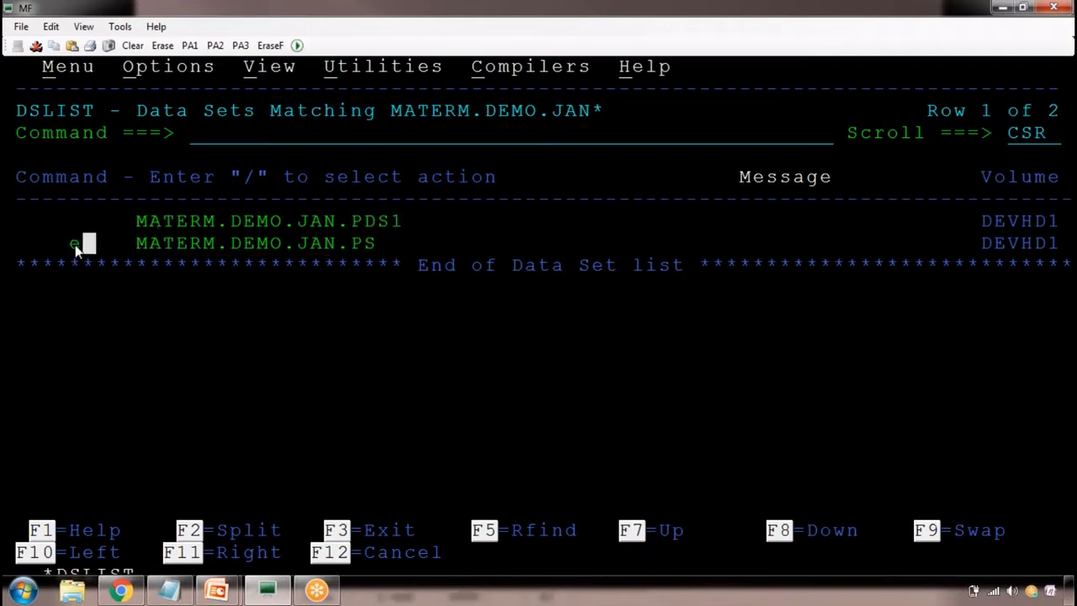
key("Return")
key("Return")
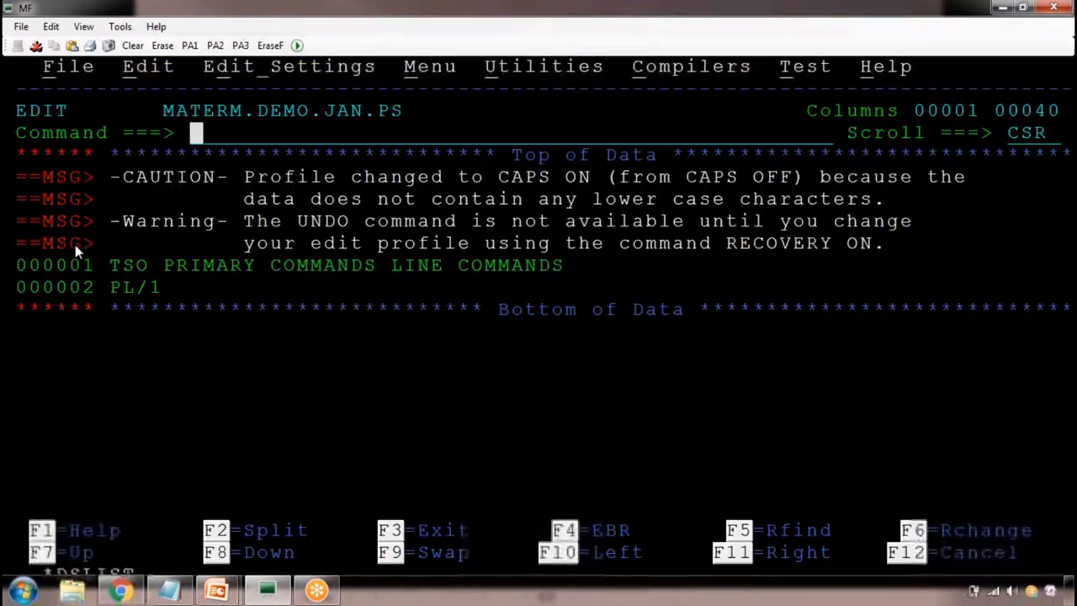
type("res")
key("Return")
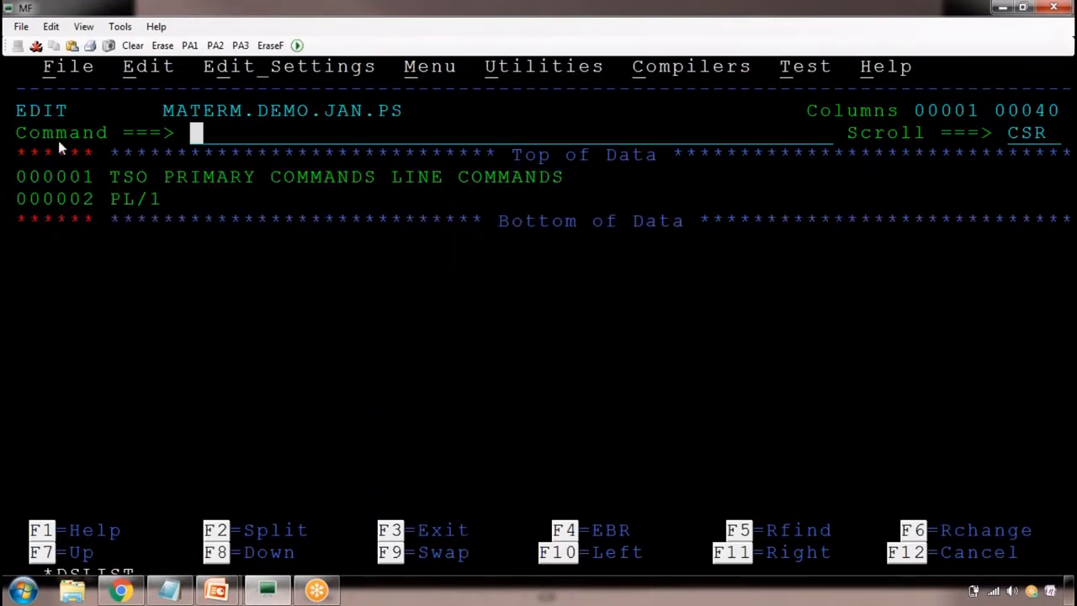
Copy the data set's header and data lines without line numbers into the Video9_Class notes file in Notepad
left_click_drag(122, 104, 1026, 256)
left_click(1024, 256)
left_click(171, 591)
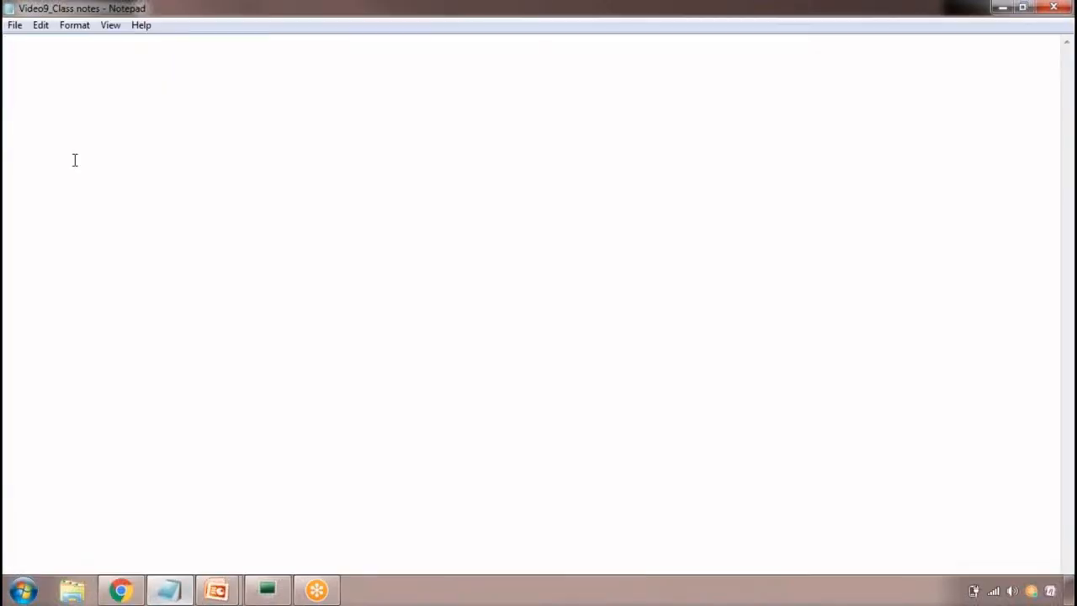
key("ctrl+v")
key("Return")
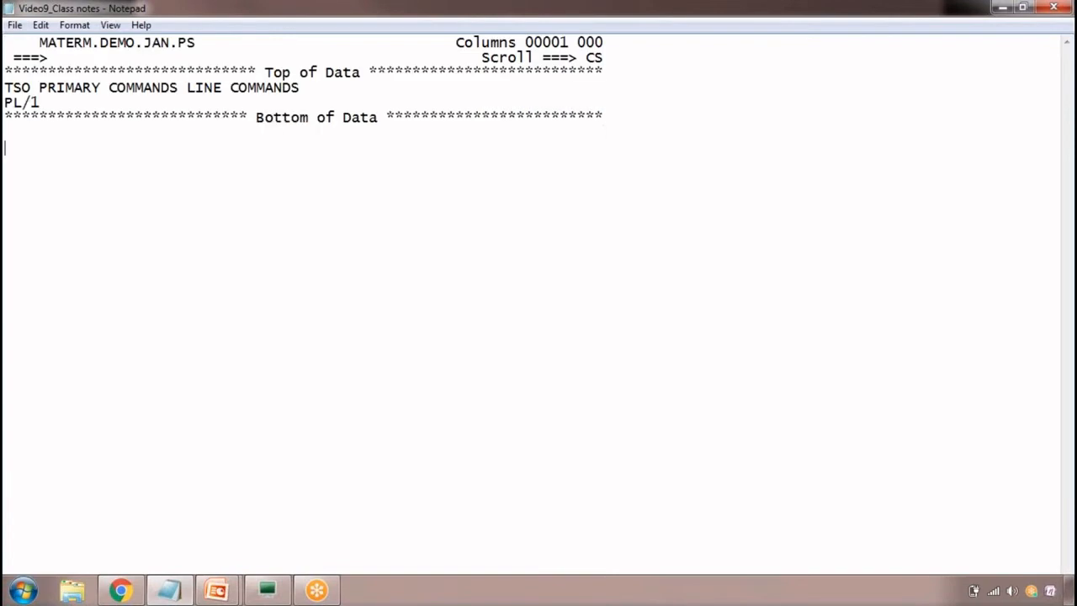
Copy the edit screen from the menu row through Bottom of Data in MF and replace all the text in the Notepad notes with it
key("alt+Tab")
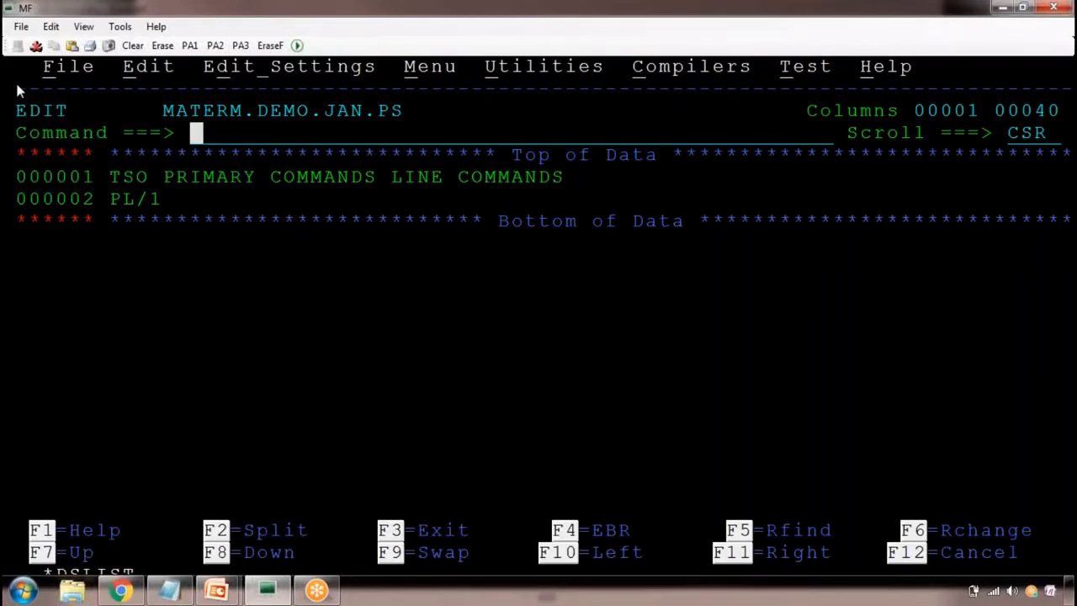
left_click_drag(33, 81, 1074, 277)
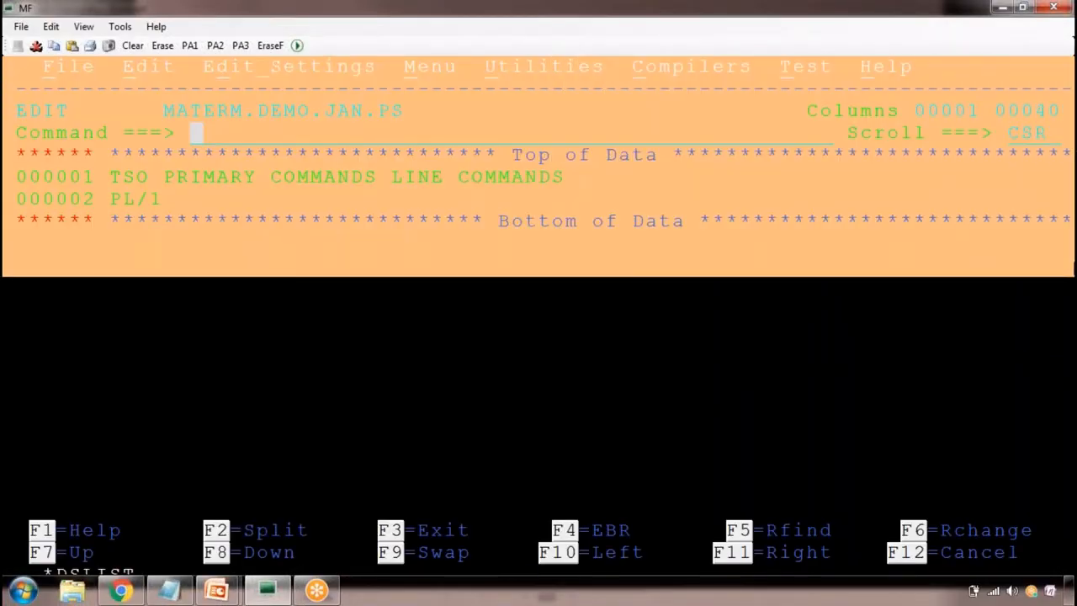
left_click(242, 289)
key("alt+Tab")
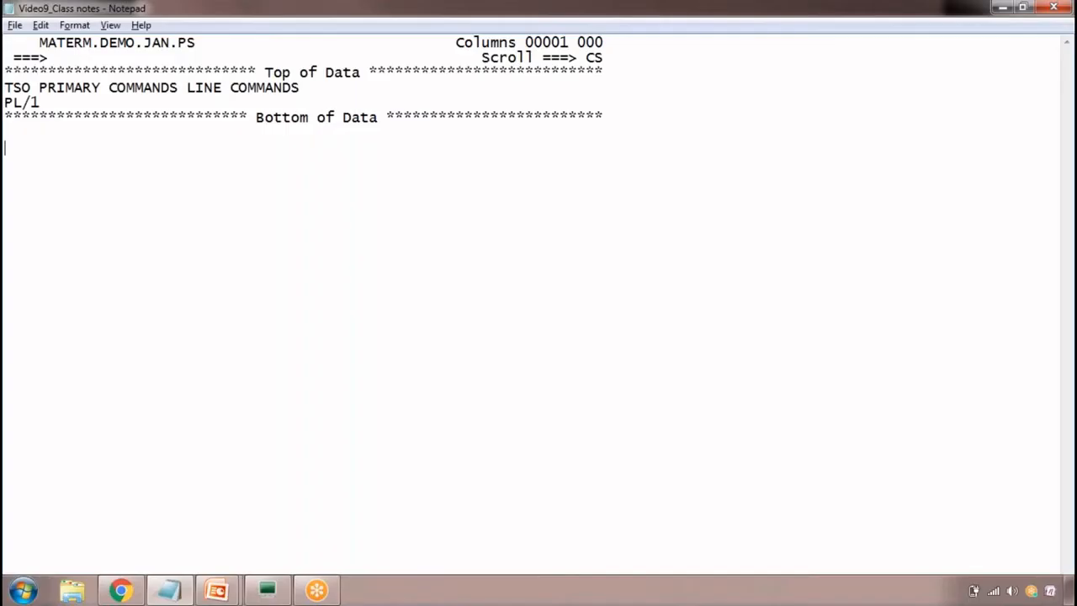
key("ctrl+a")
key("ctrl+v")
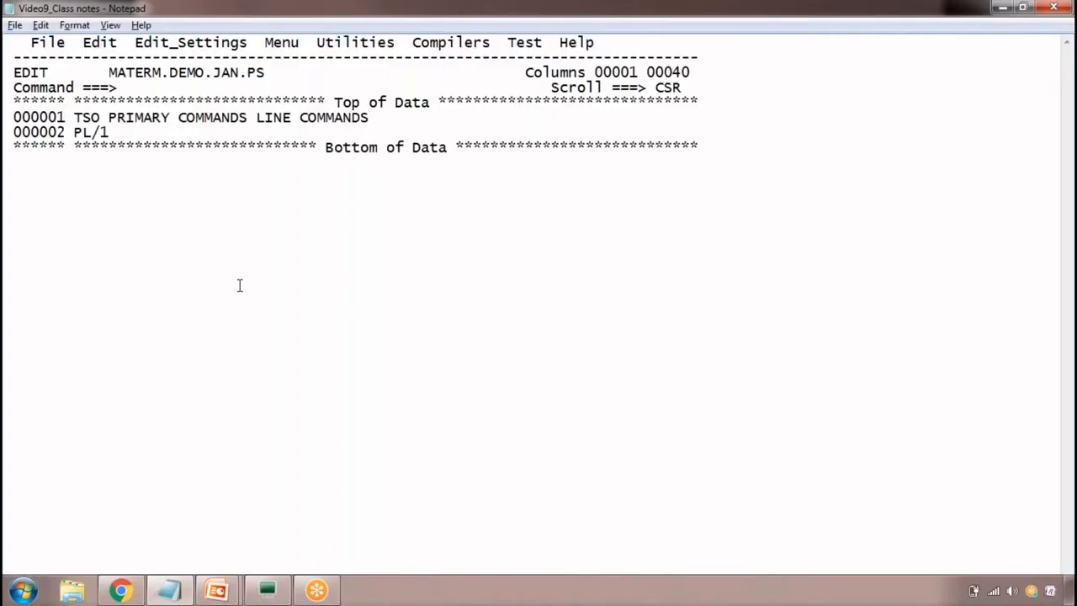
Switch back to the MF terminal and delete lines 000001 and 000002 of MATERM.DEMO.JAN.PS
key("alt+Tab")
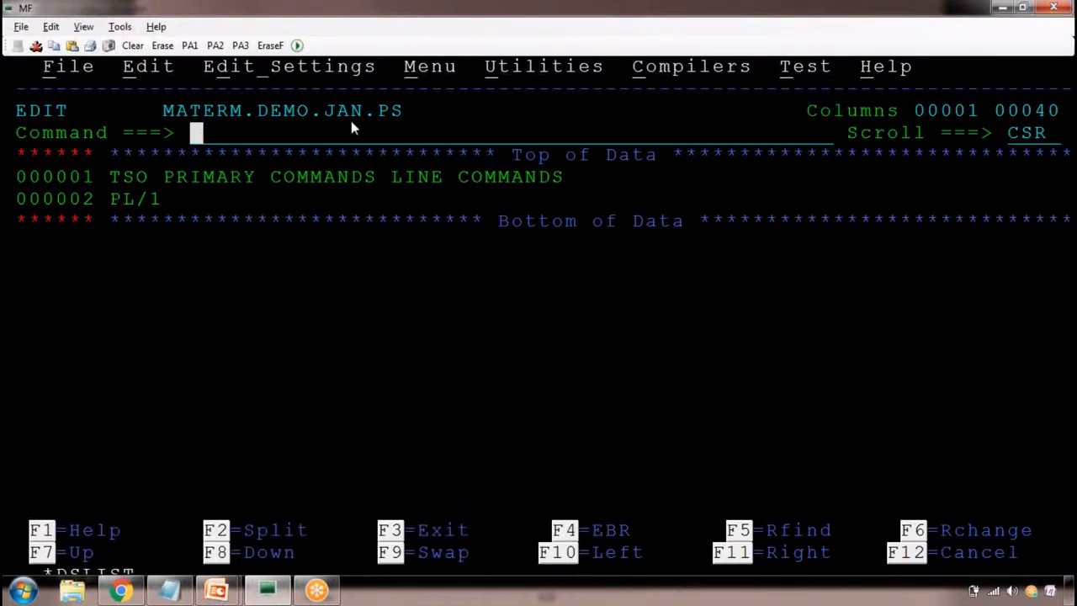
left_click(57, 181)
type("d")
key("Down")
type("d")
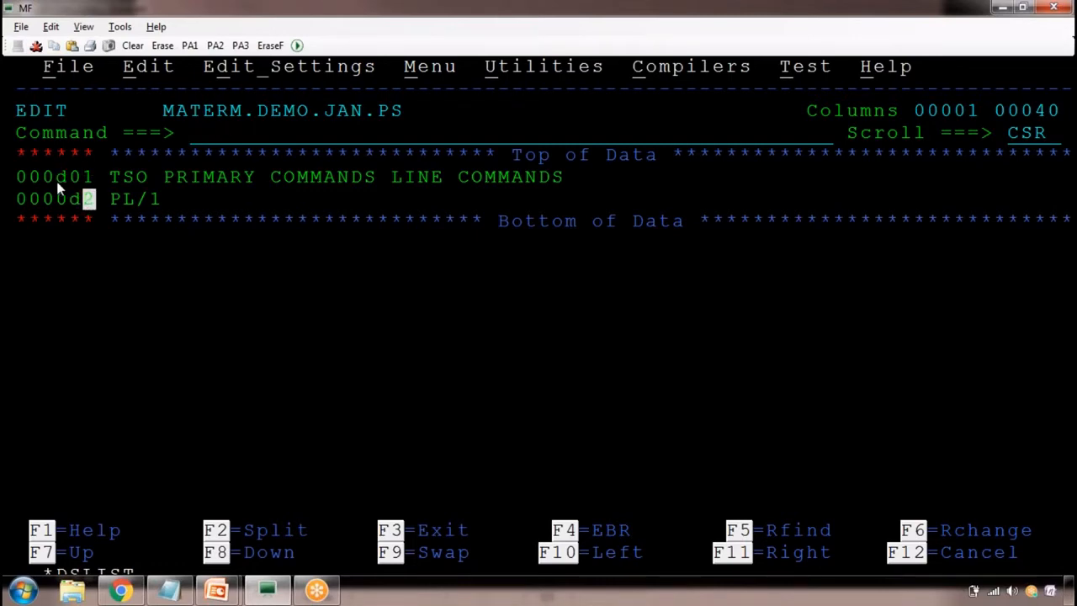
key("Return")
Insert new lines below Top of Data and enter TSO, JCL, VSAM and COBOL on separate lines
key("Up")
type("i")
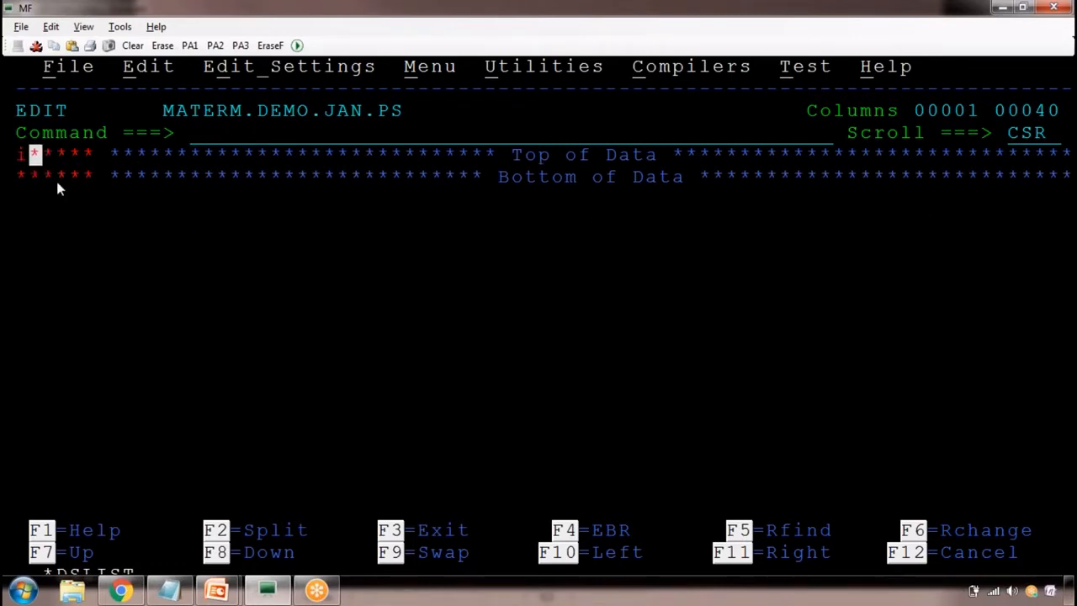
key("Return")
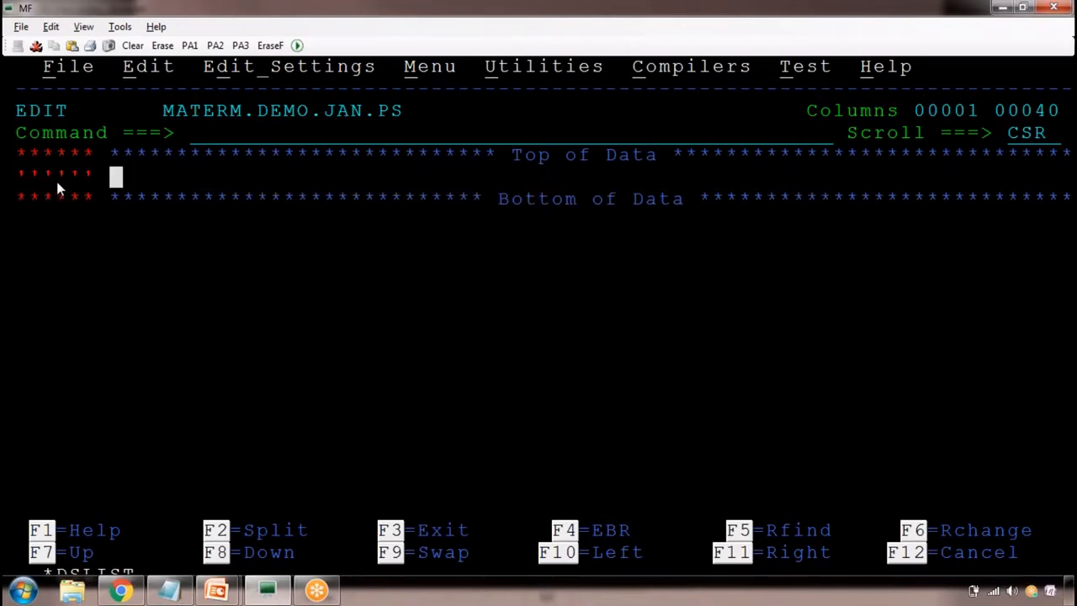
type("TSO")
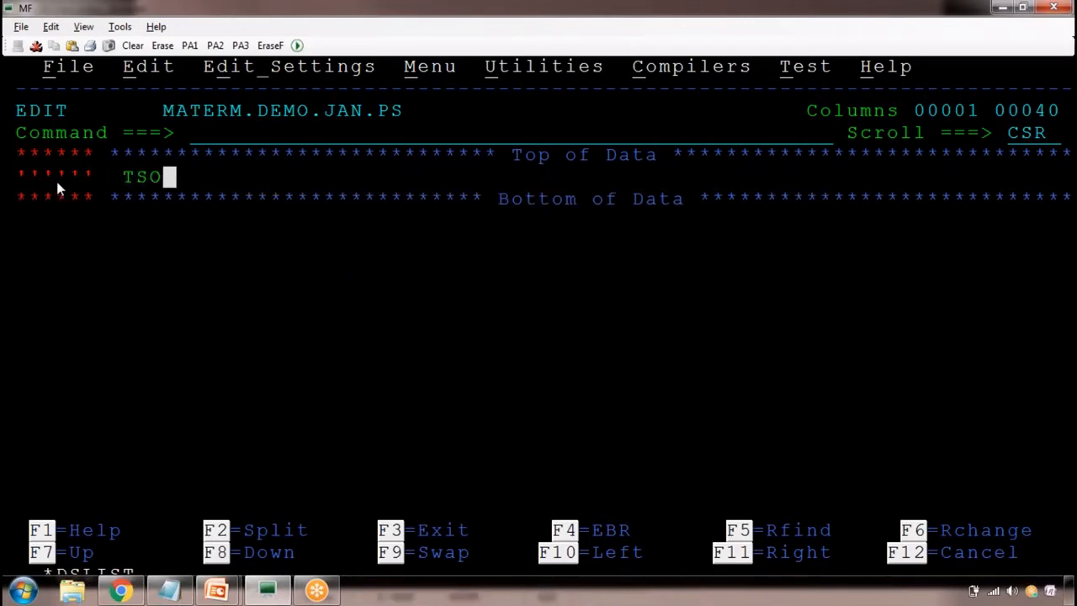
key("Return")
type("JCL")
key("Return")
type("VSAM")
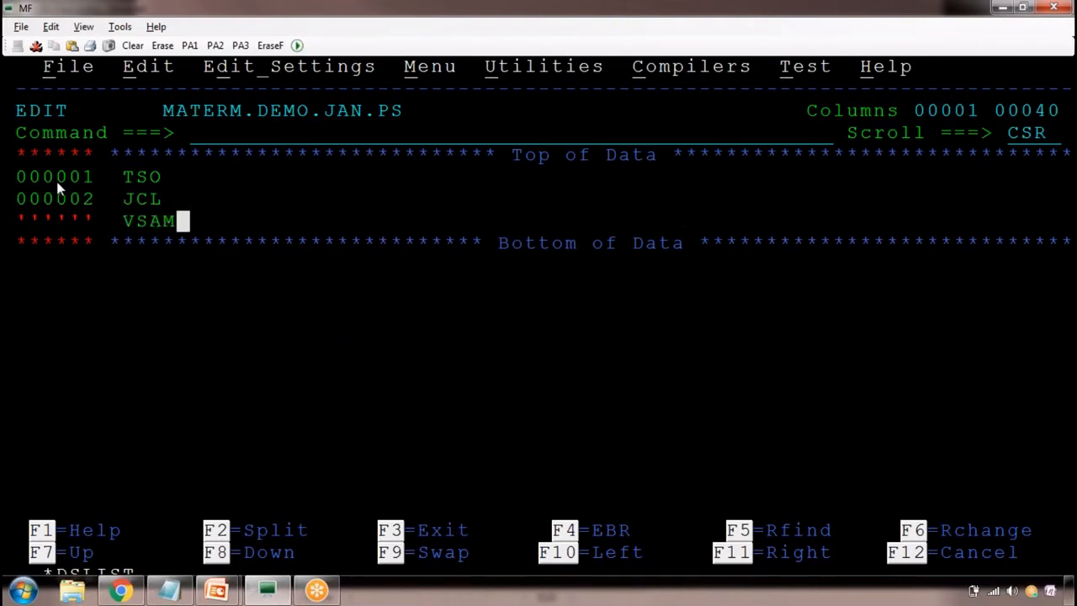
key("Return")
type("C")
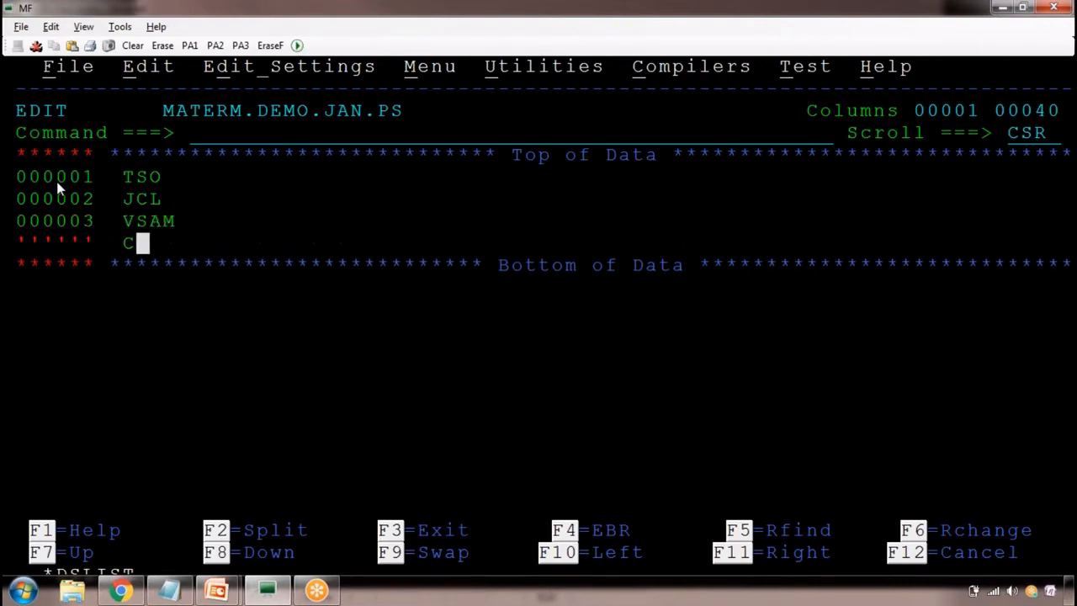
type("OBOL")
key("Return")
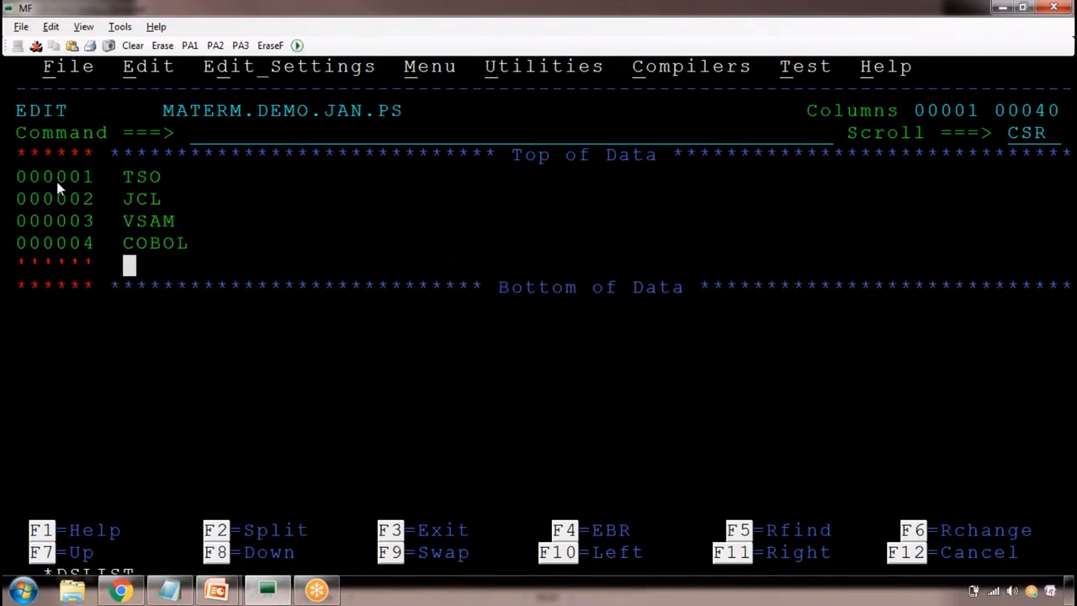
Add the lines COBOL LANG, DB2 and CICS below the COBOL line
type("COBOL LANGA")
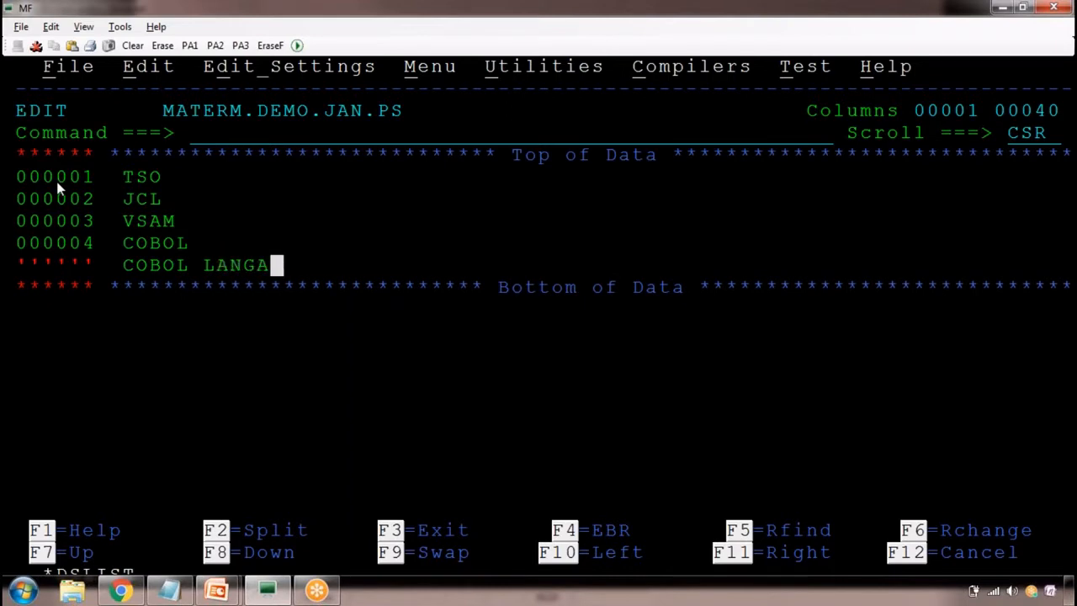
key("BackSpace")
key("Return")
type("D")
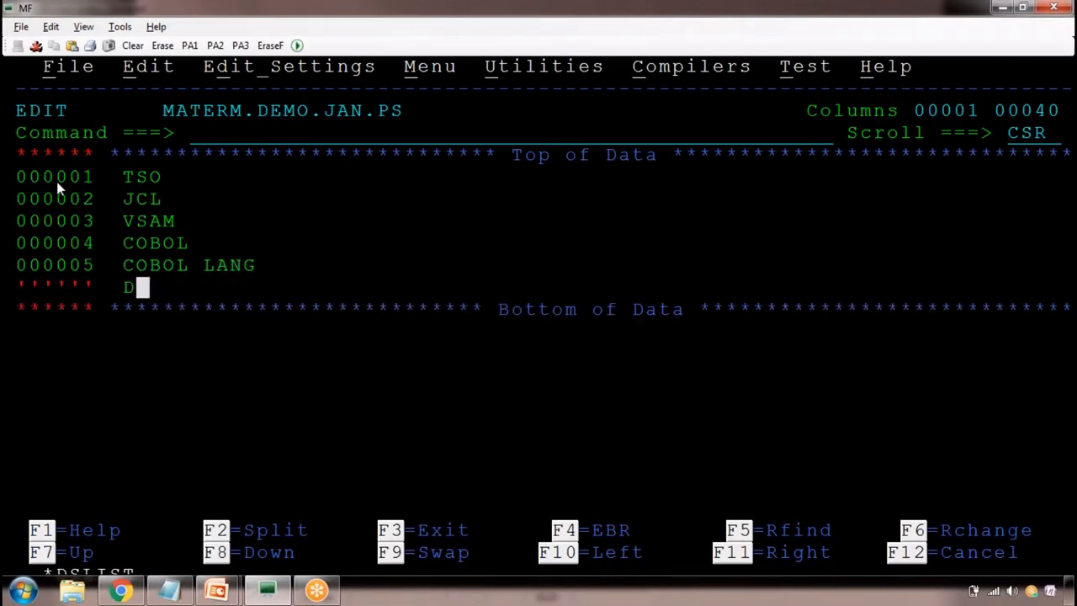
type("B2")
key("Return")
type("CICS")
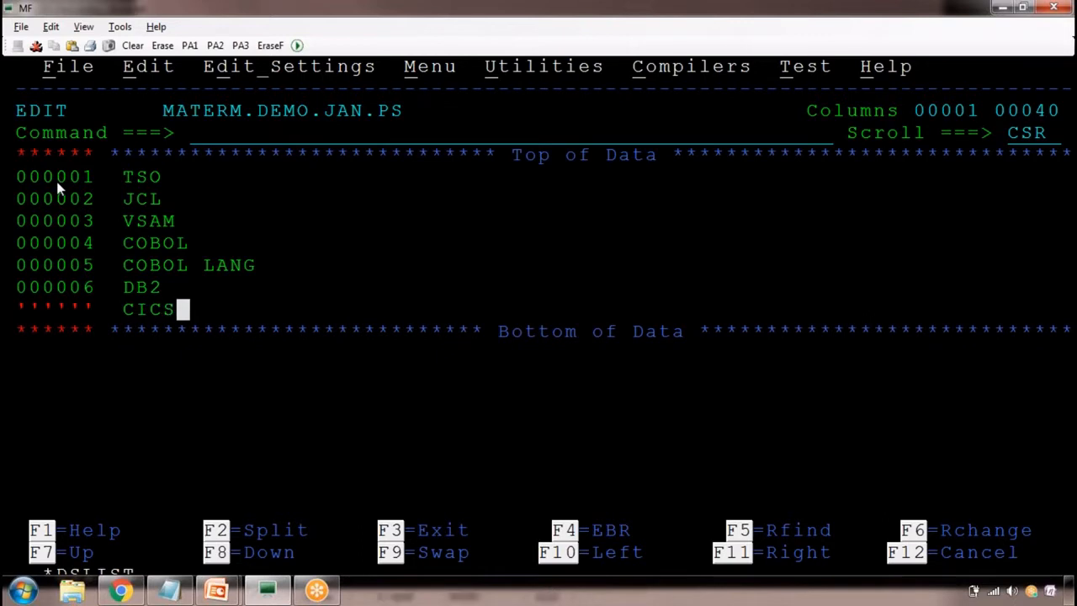
key("Return")
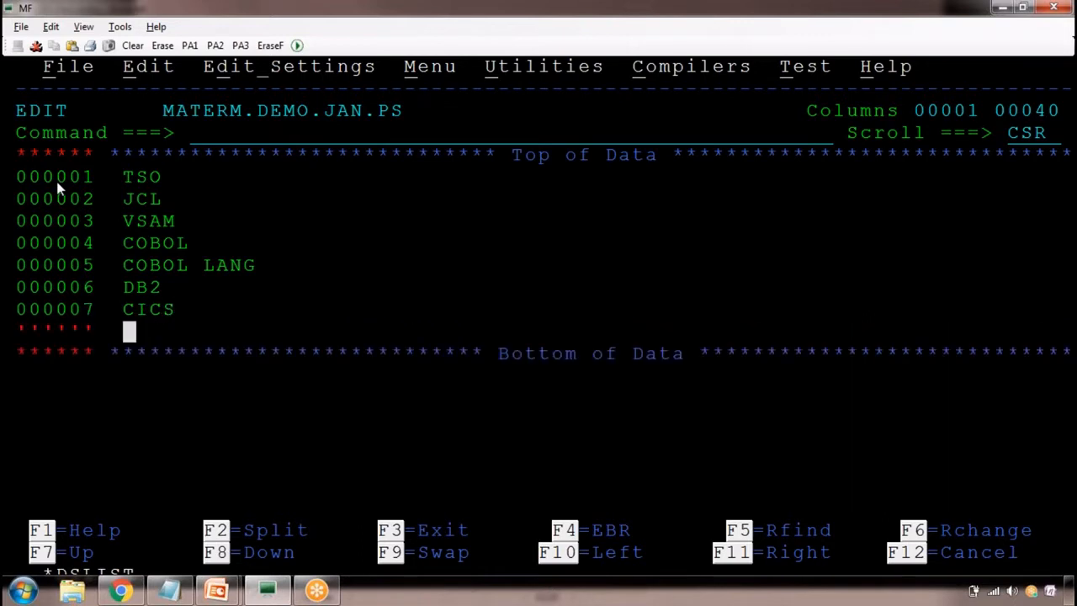
Add the lines SUBSYSTEMS, JCL and IMS DB below the CICS line
type("SUBS")
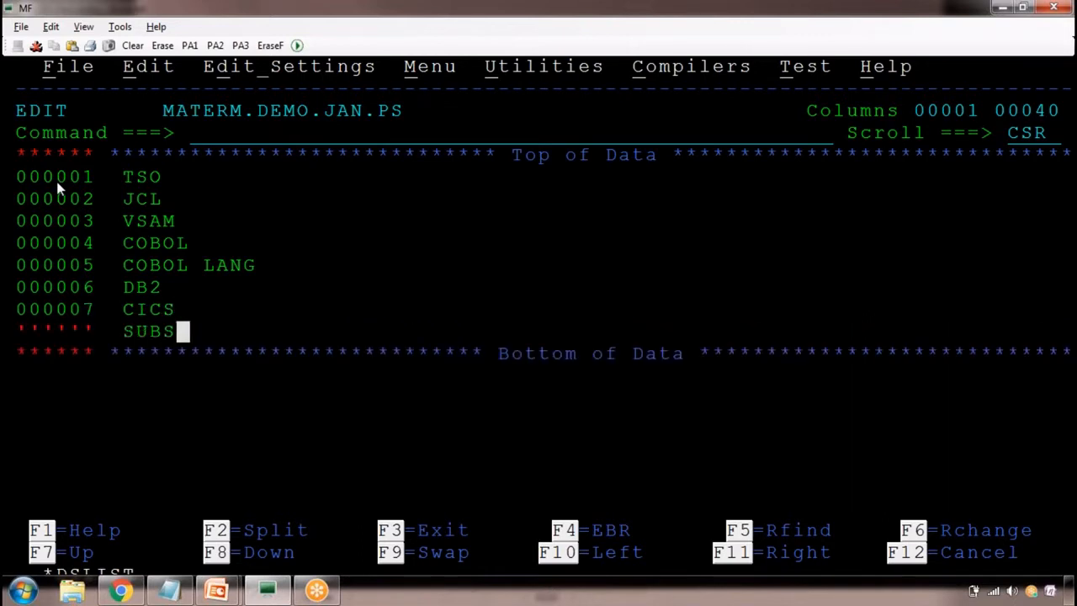
type("YSTEMS")
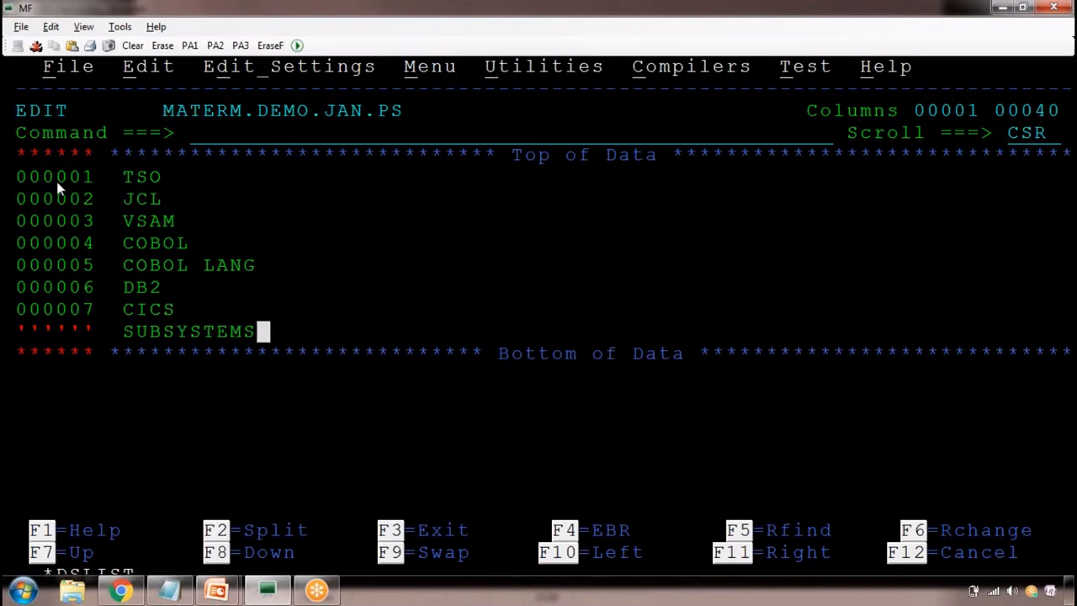
key("Return")
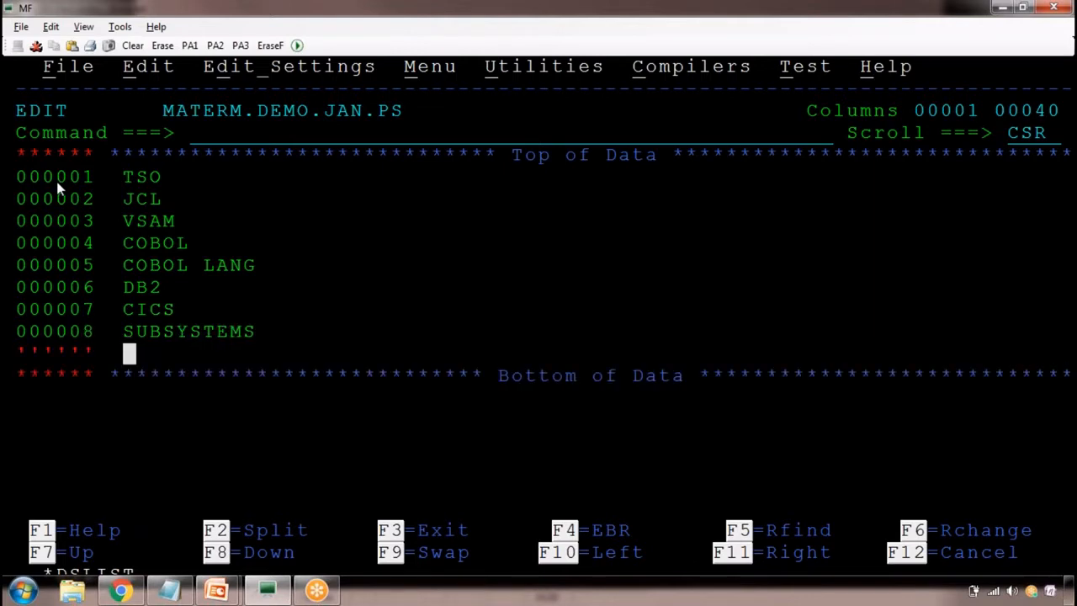
type("JCL")
key("Return")
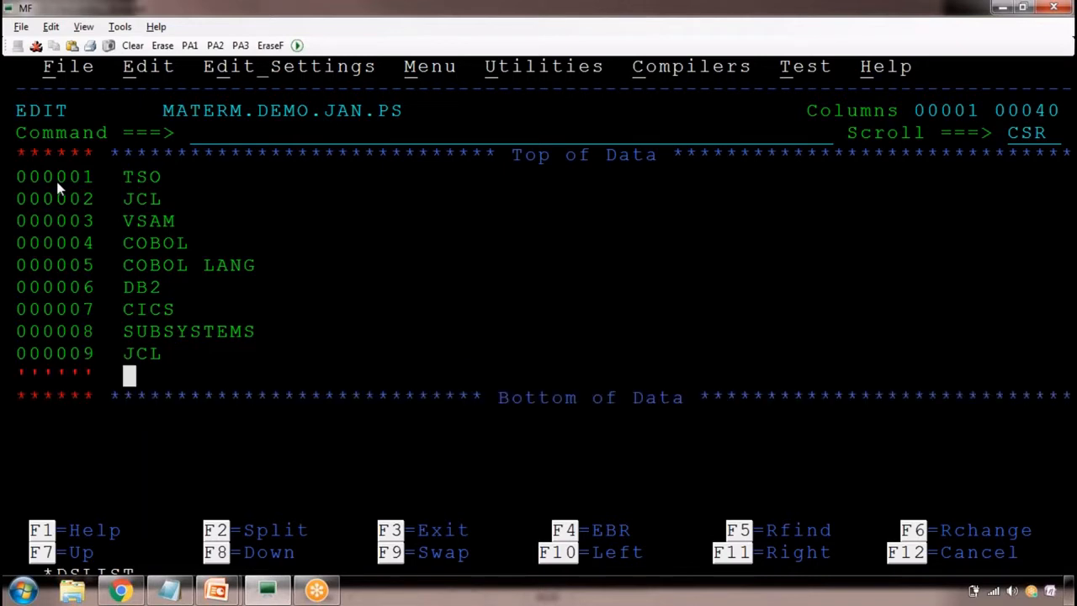
type("IMS DB")
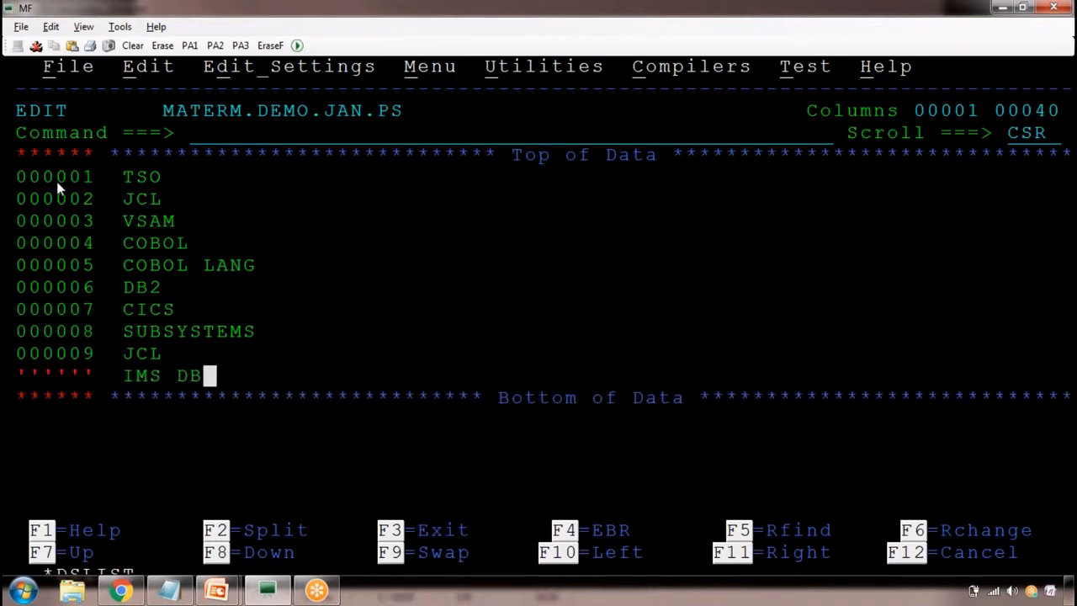
Save the MATERM.DEMO.JAN.PS data set with the SAVE command
key("Home")
type("SAVE")
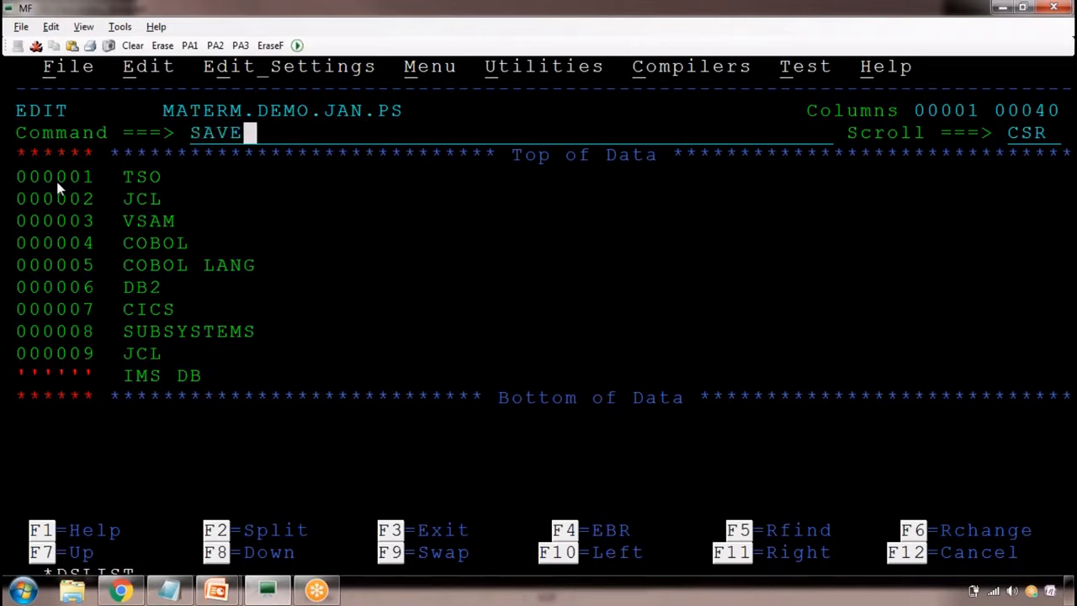
key("Return")
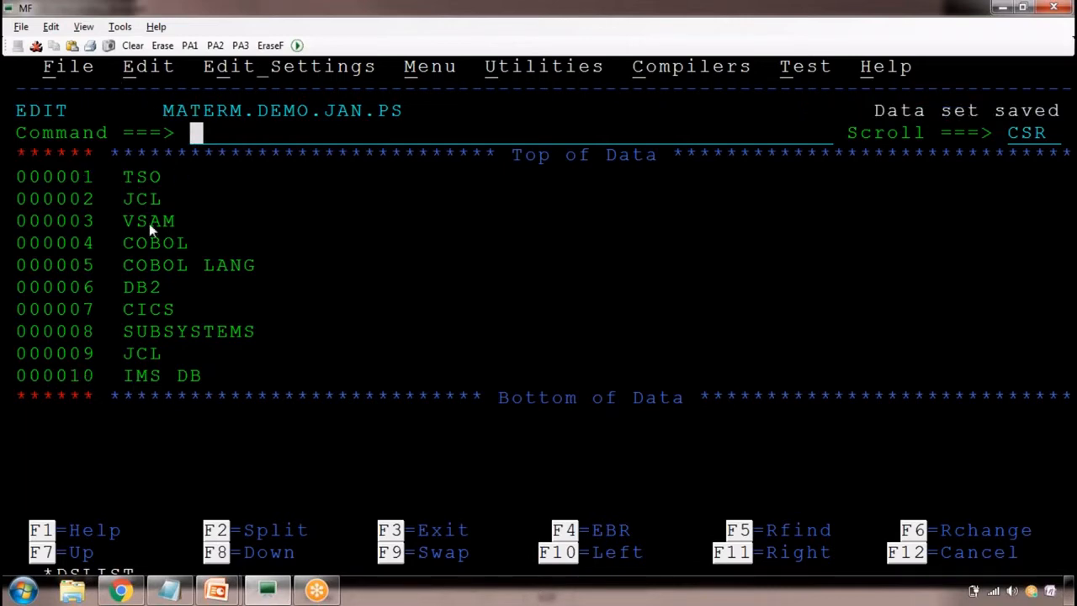
left_click(101, 160)
left_click_drag(231, 202, 484, 409)
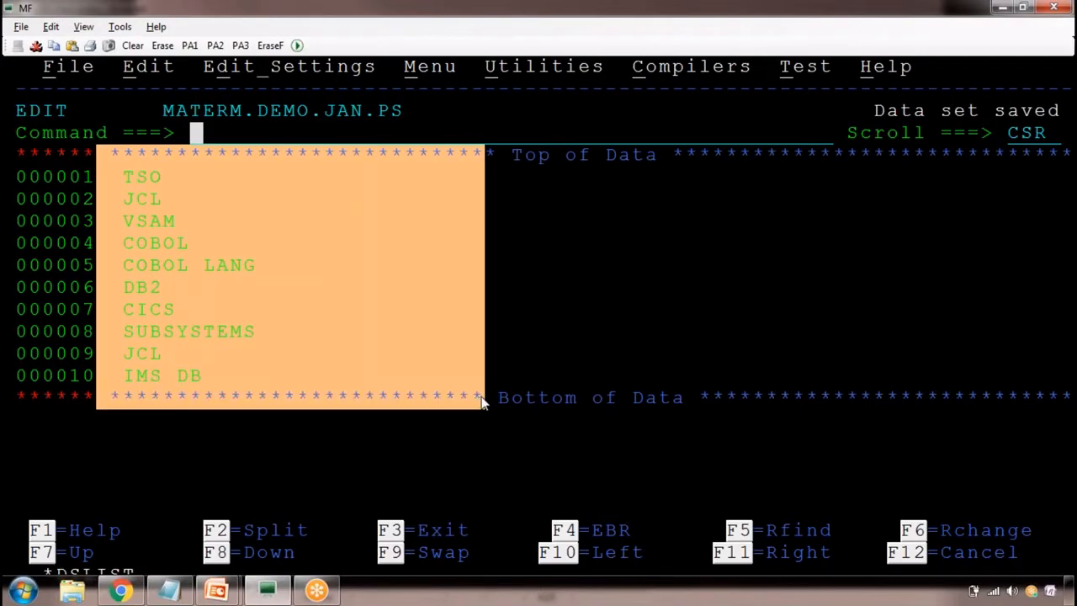
Switch to the class notes in Notepad and add the heading COMMAND LINE COMMANDS below the copied edit screen
key("alt+Tab")
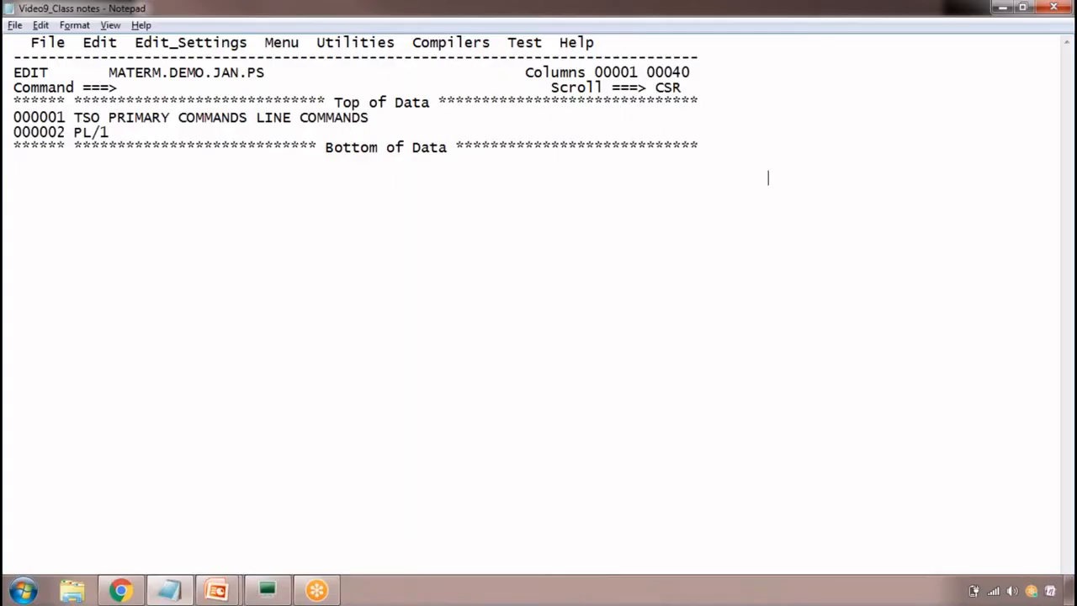
type("COMMAND LIN")
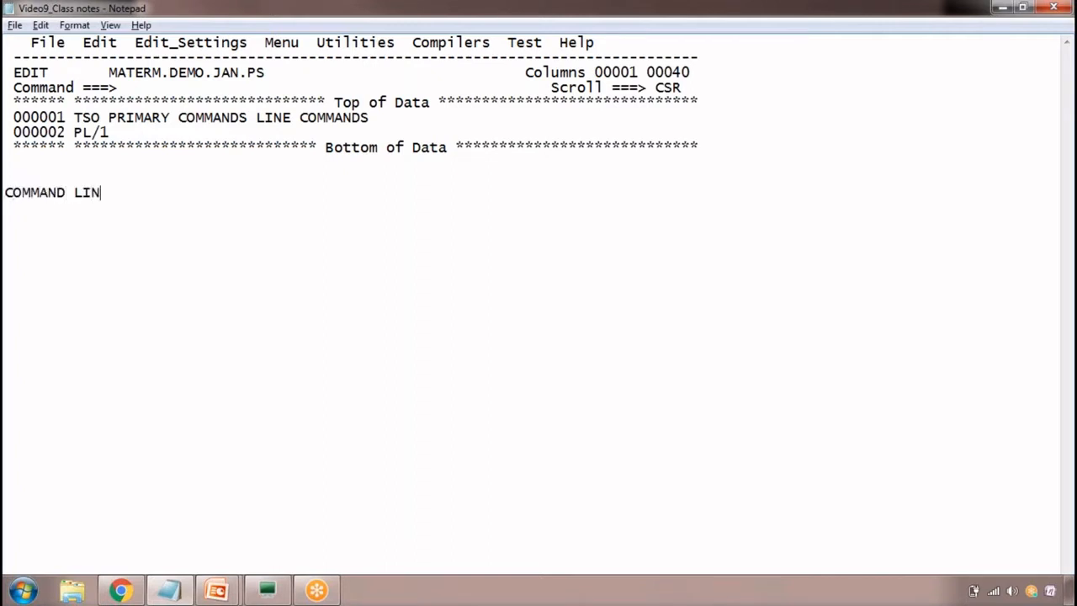
type("E COMMANDS")
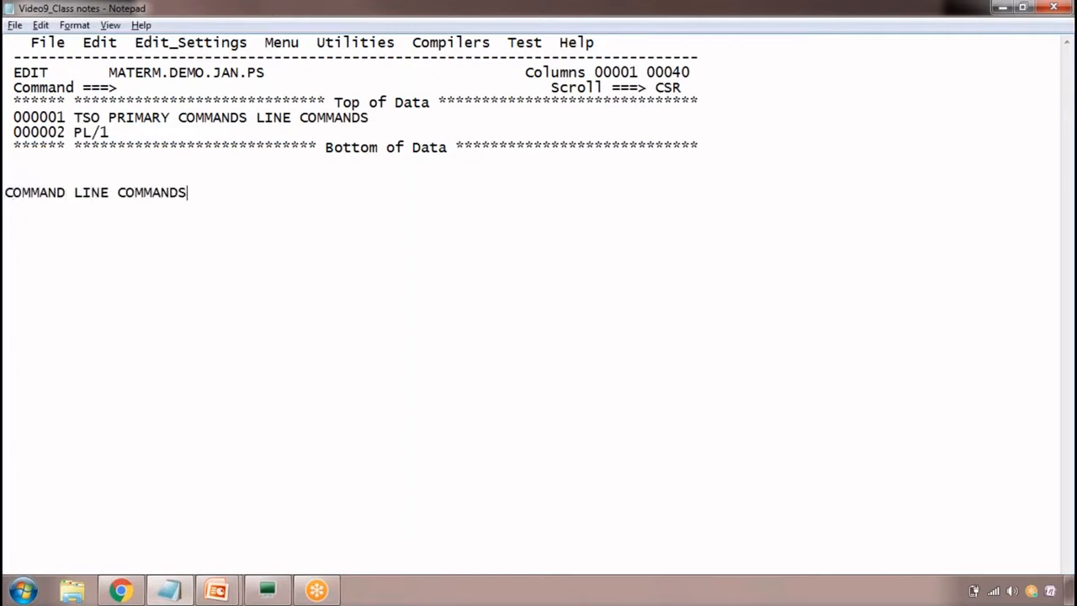
key("alt+Tab")
left_click(393, 147)
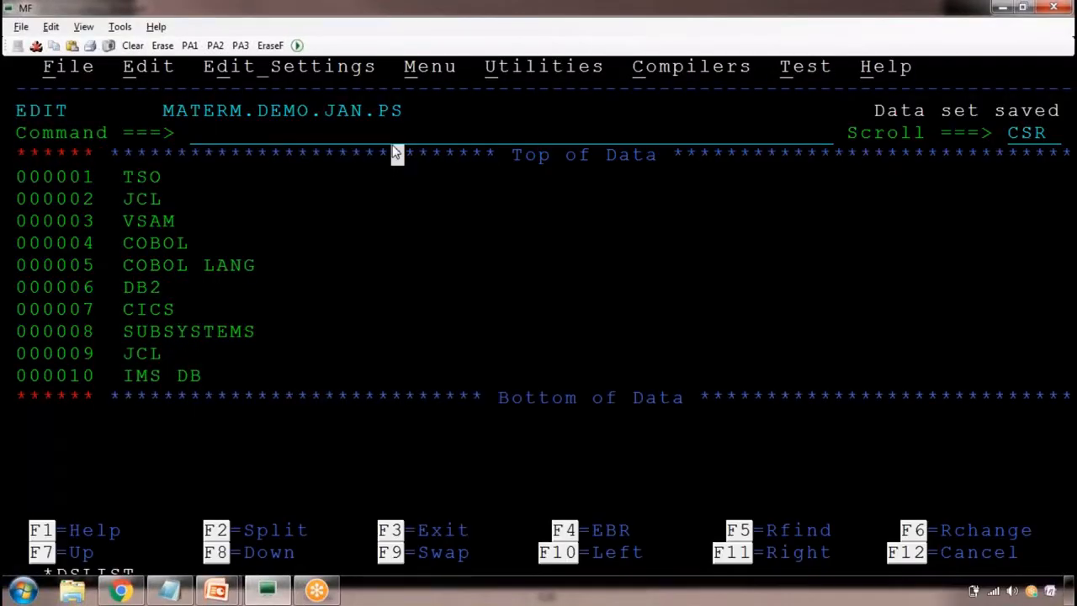
Return to the class notes and list SAVE and CAPS ON on separate indented lines under the COMMAND LINE COMMANDS heading
key("alt+Tab")
key("Return")
key("Tab")
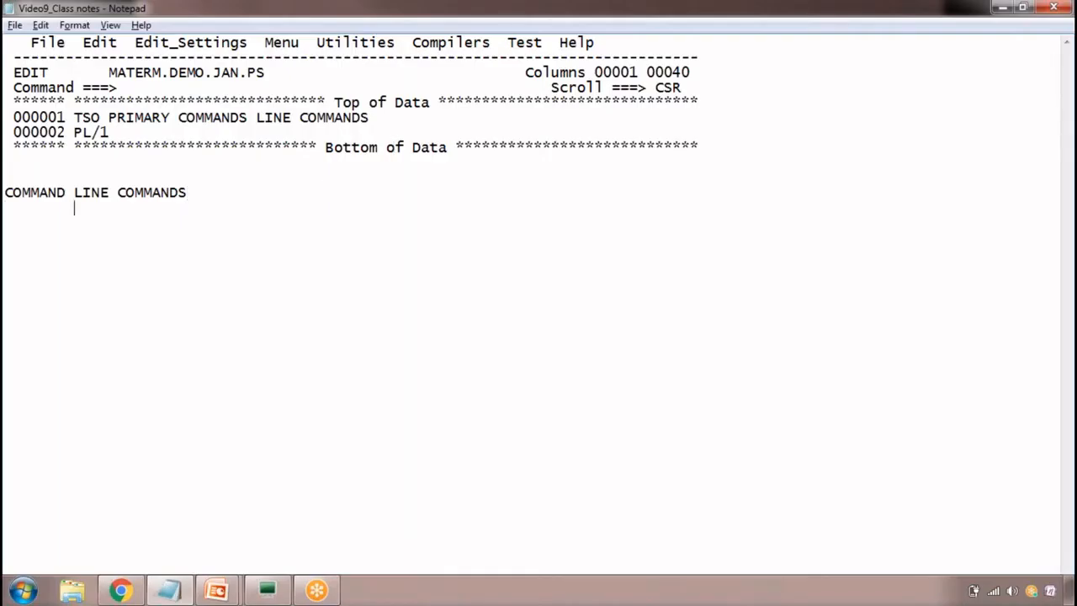
type("SAVE")
key("Return")
key("Tab")
type("CAS")
key("BackSpace")
key("BackSpace")
type("PS ON")
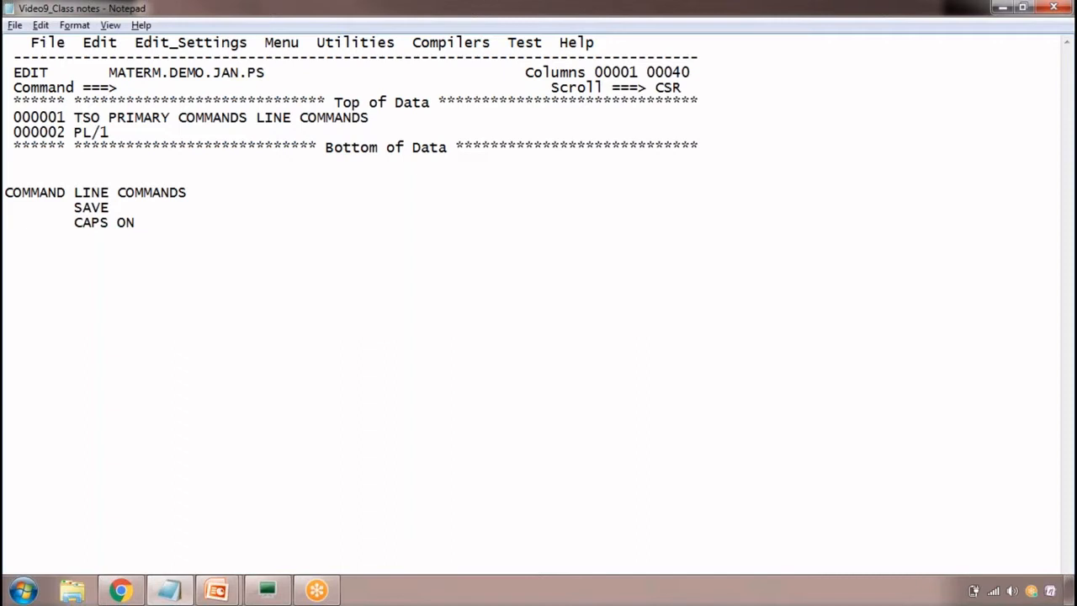
Add NUM OFF and HEX ON on separate indented lines below CAPS ON
key("Return")
key("Tab")
type("NUM OFF")
key("Return")
key("Tab")
type("HEX ON")
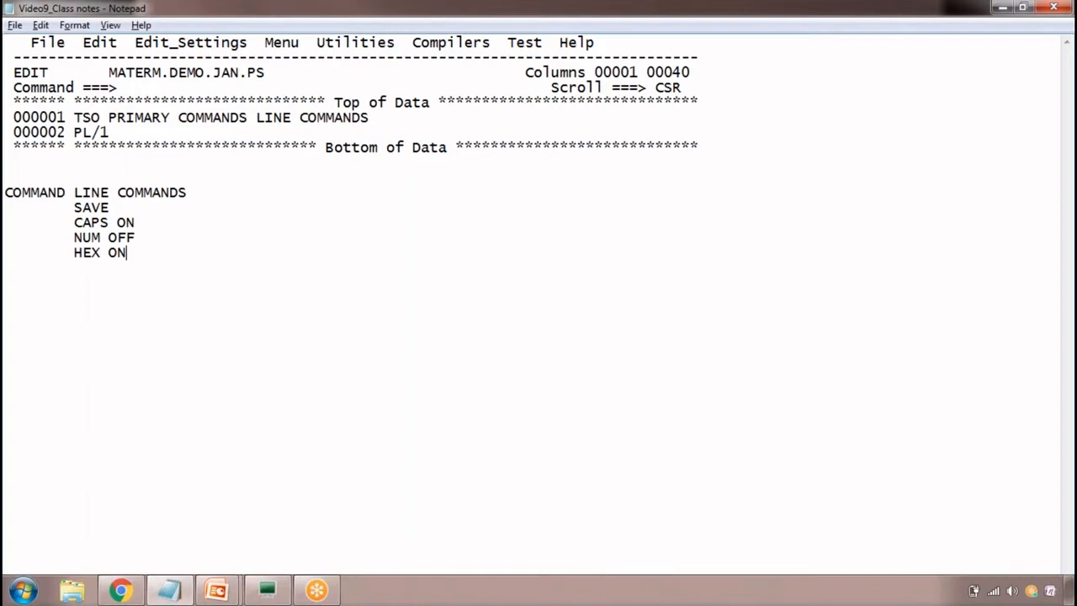
Switch to the MF terminal, show the data in hexadecimal with HEX ON and examine the codes under line 000001
key("alt+Tab")
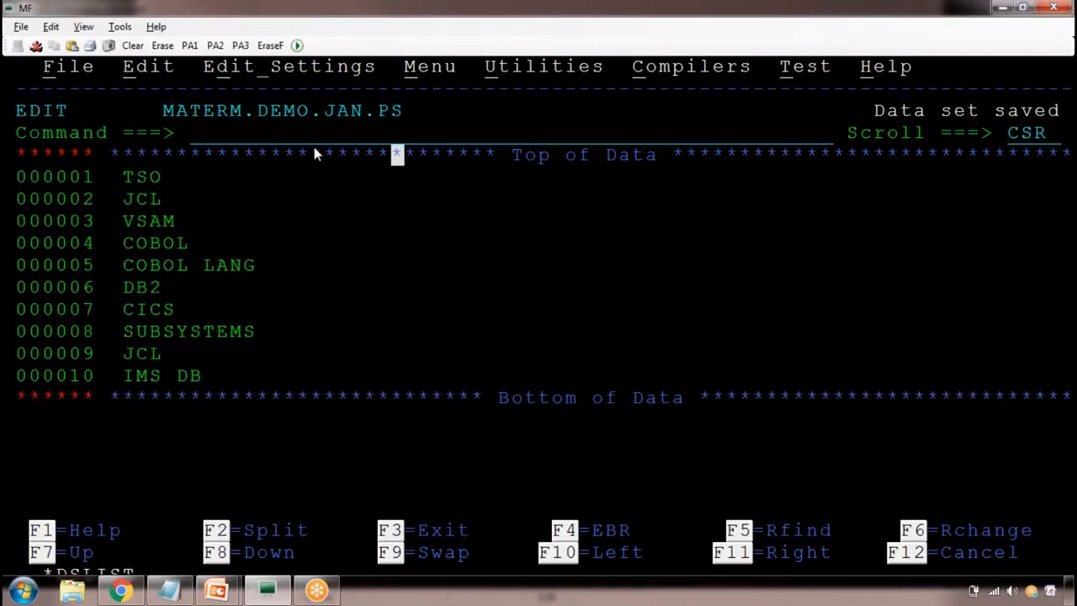
left_click(300, 132)
type("HEX ")
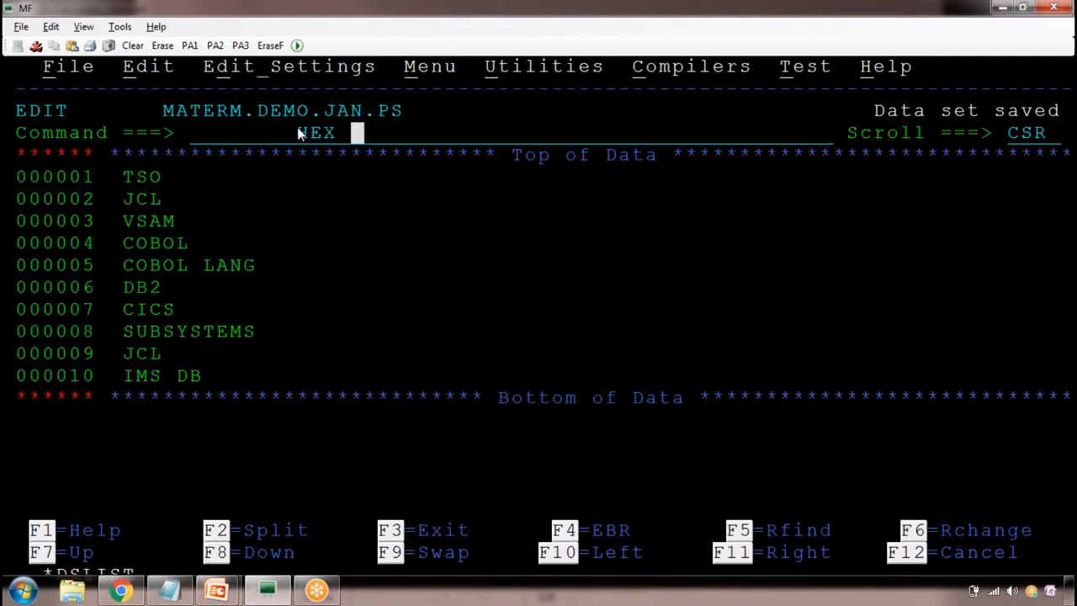
type("ON")
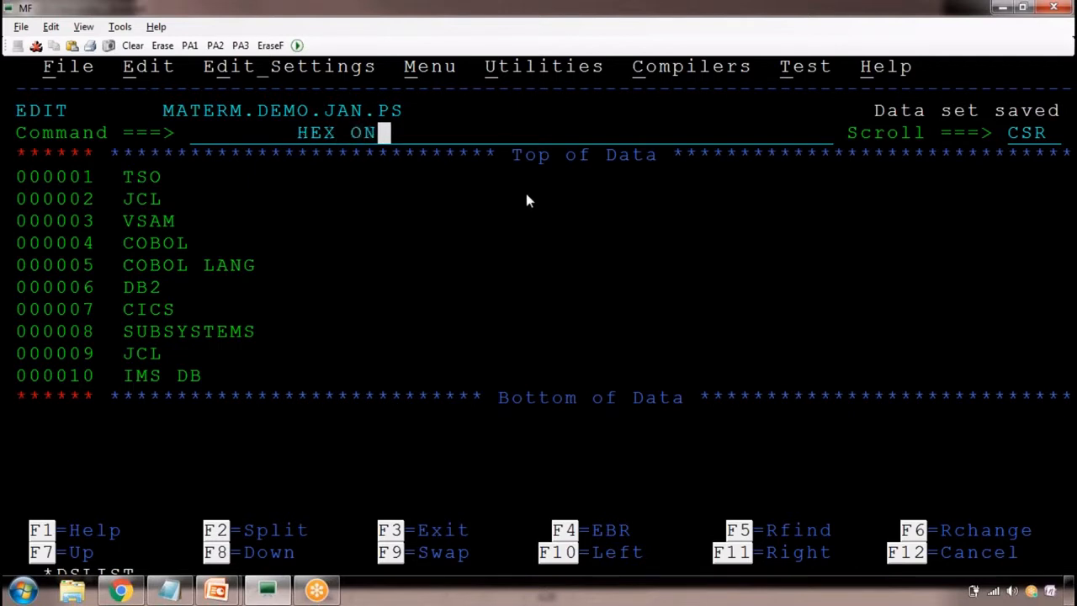
key("Return")
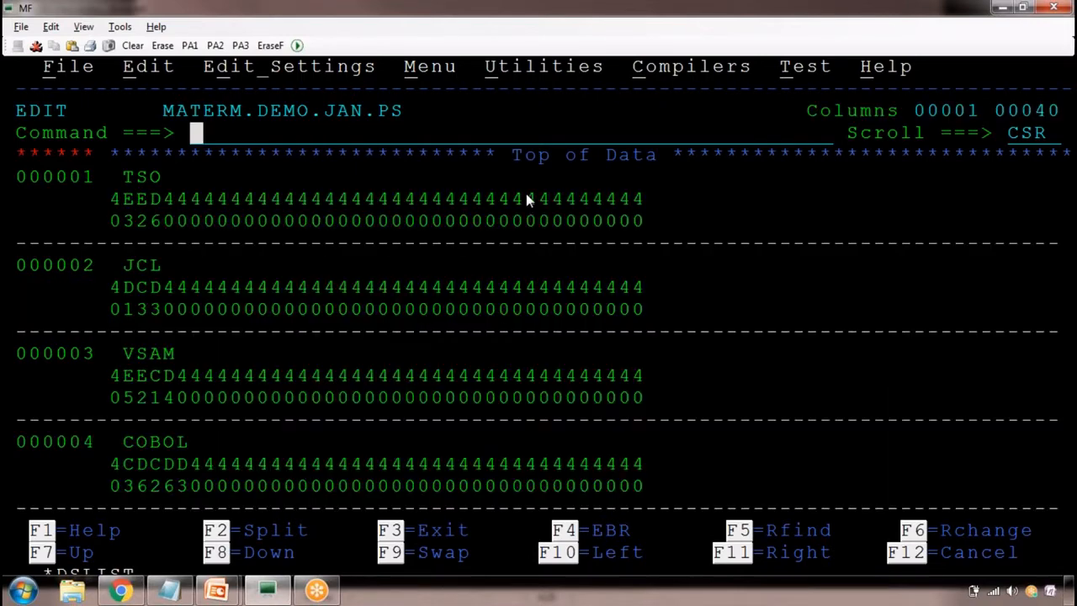
left_click(129, 222)
left_click_drag(114, 195, 117, 250)
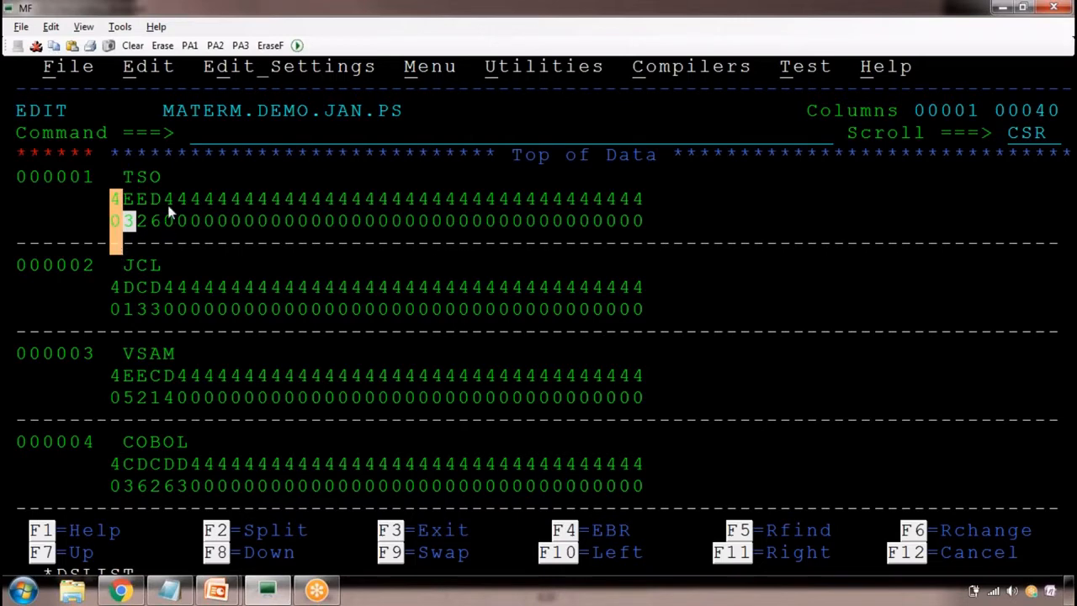
left_click_drag(168, 198, 168, 227)
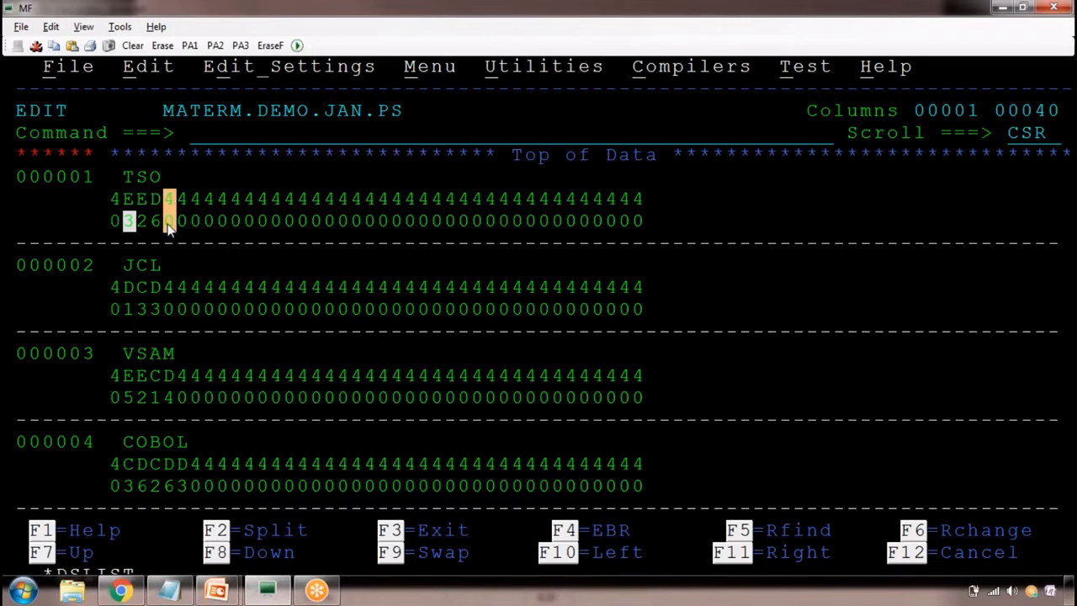
Return the data set to the normal character display with HEX OFF
left_click(313, 135)
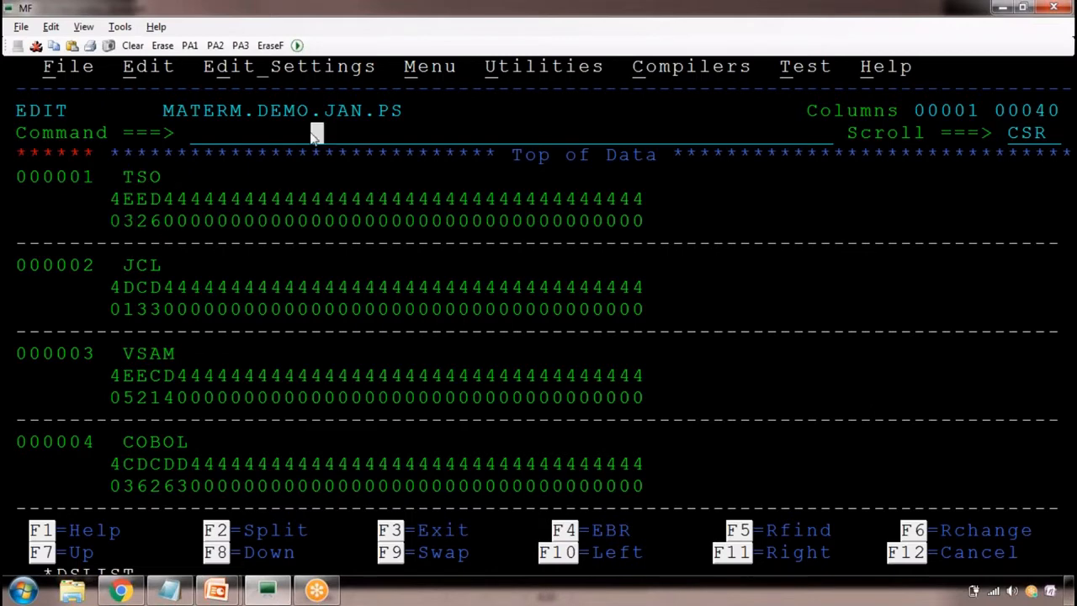
type("HEX OFF")
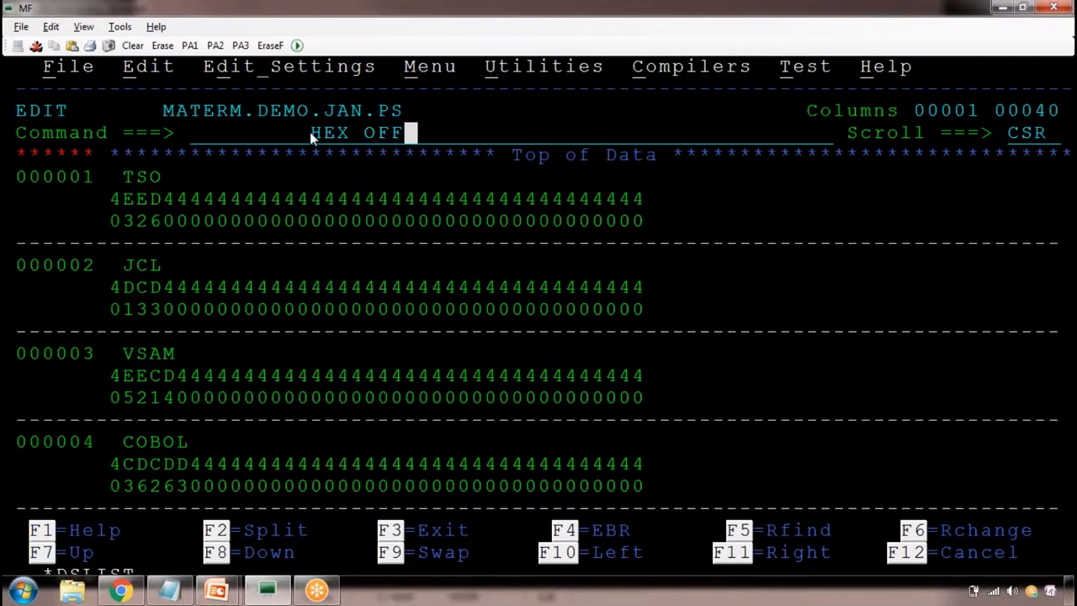
key("Return")
Switch back to the class notes and add HEX OFF below HEX ON and CAPS OFF below CAPS ON
key("alt+Tab")
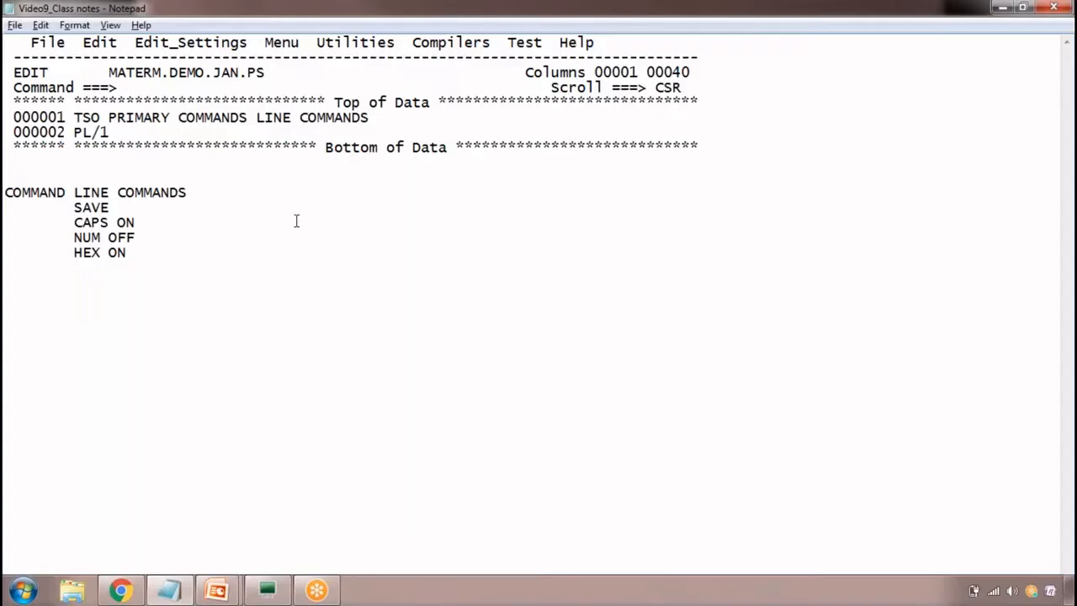
key("Return")
key("Tab")
type("HEX OFF\\")
key("BackSpace")
key("Return")
key("Tab")
type("CAPS")
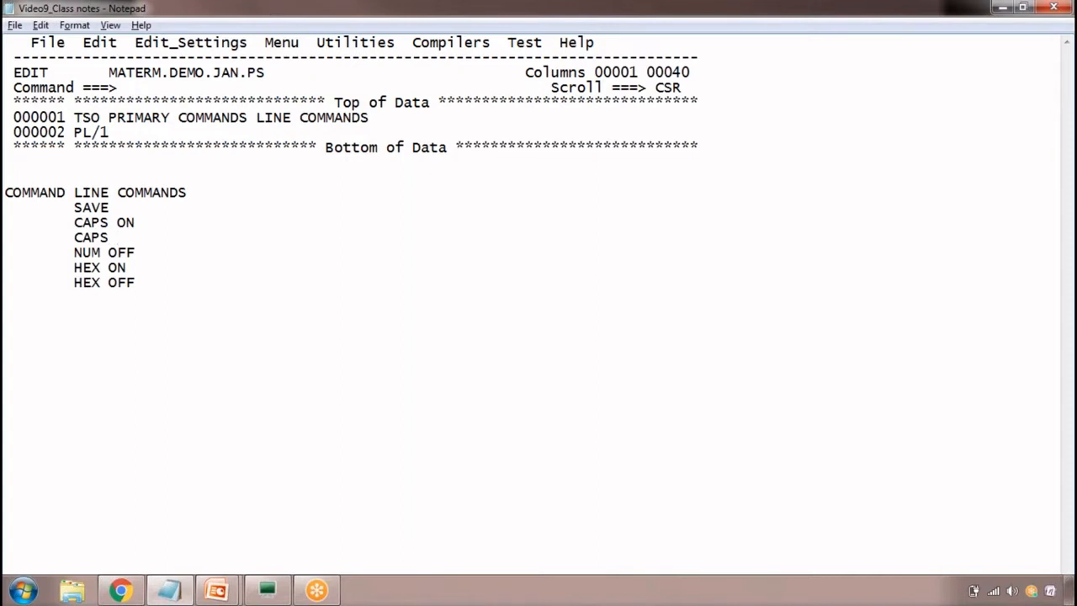
type(" OFF")
Separate the SAVE, CAPS, NUM and HEX command groups in the notes with blank lines
key("Up")
key("Up")
key("Return")
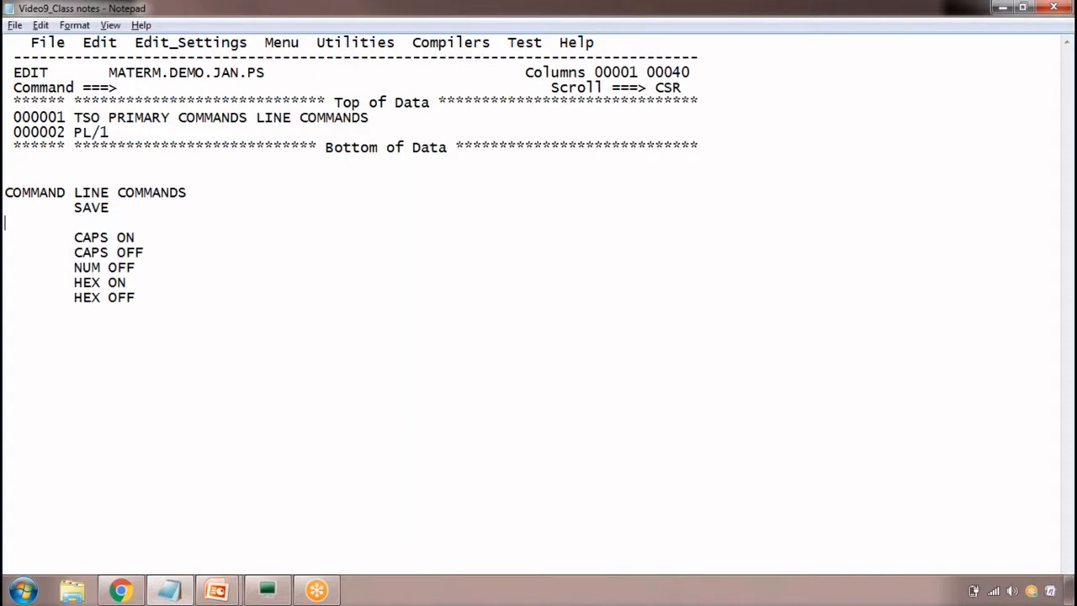
key("Down")
key("Return")
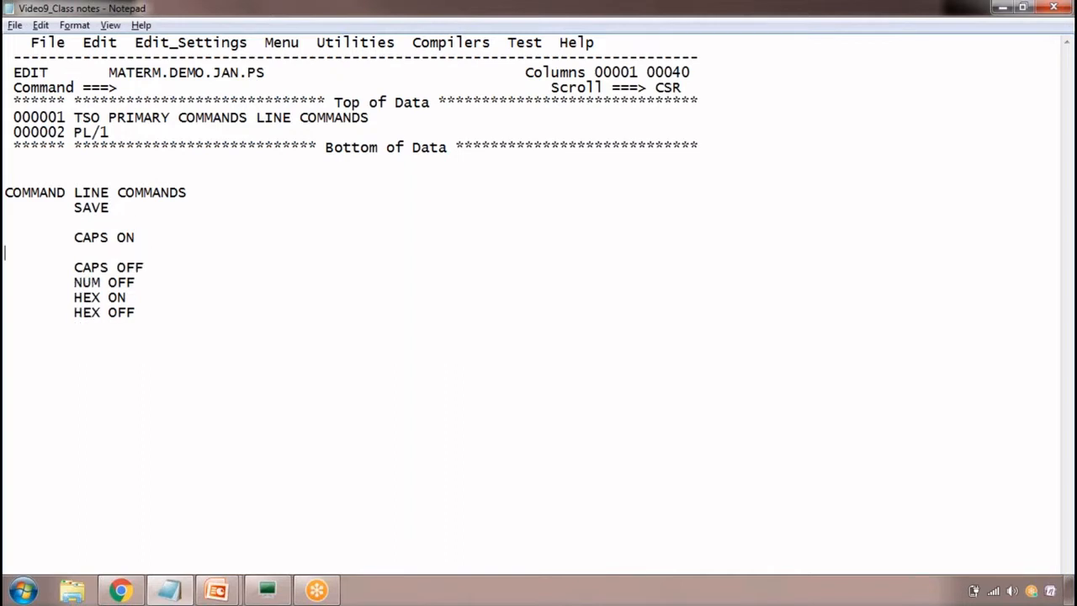
key("BackSpace")
key("Return")
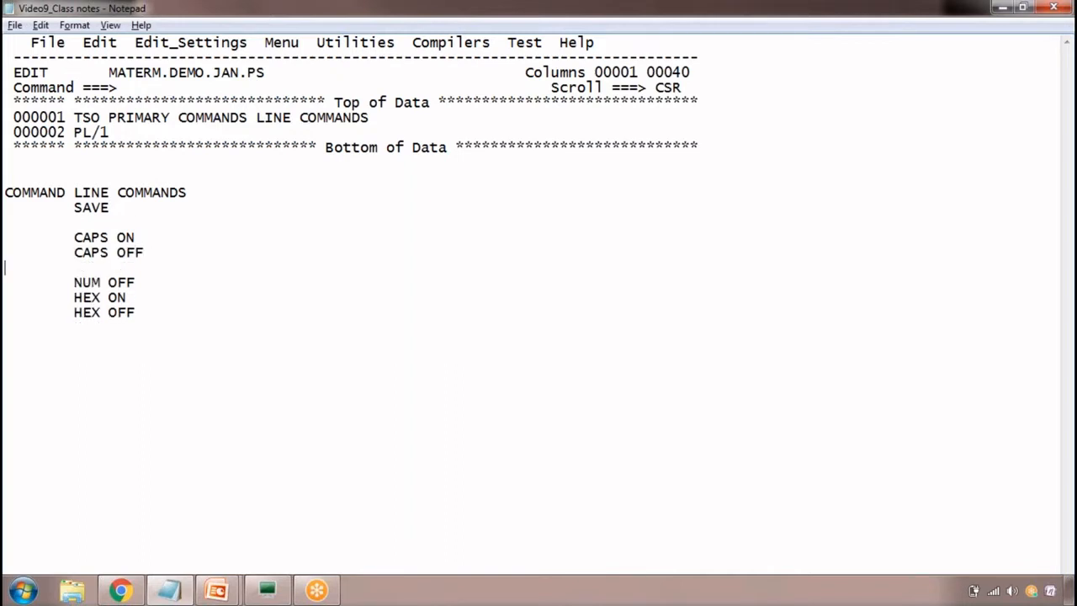
key("Down")
key("End")
key("Return")
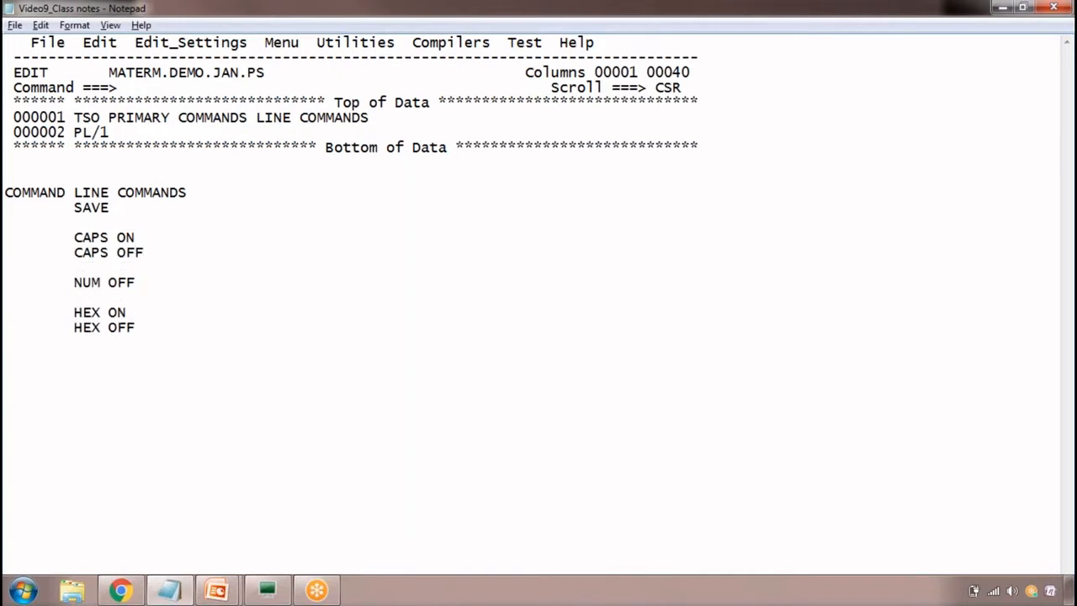
Add COLS as an indented entry below HEX OFF, separated by a blank line
key("Down")
key("Down")
key("Down")
key("Return")
key("Tab")
type("COLS")
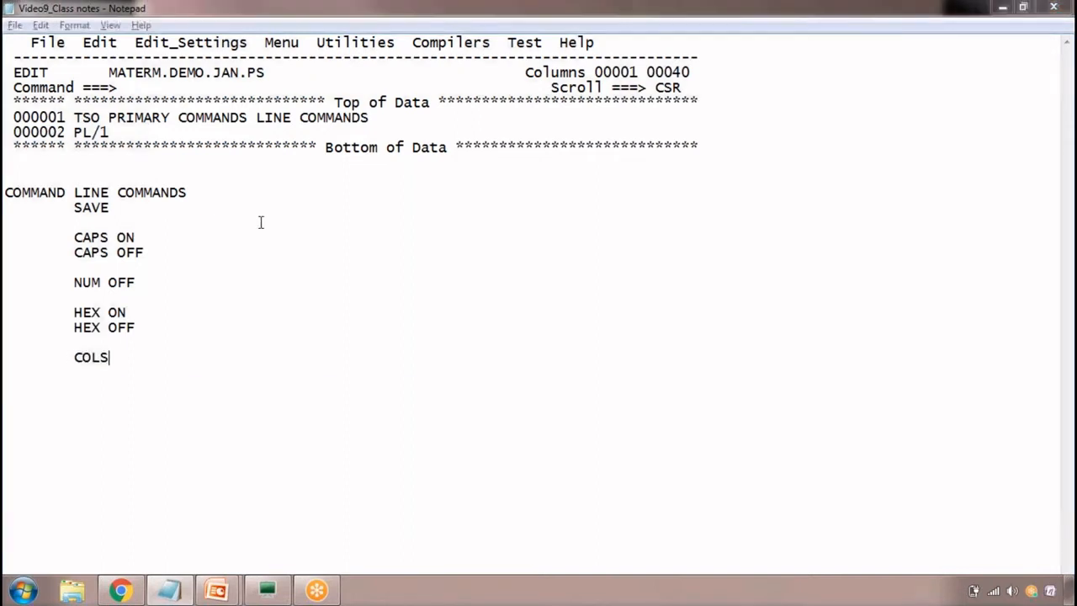
Switch to the MF terminal and display the column ruler above Top of Data with the primary command COLS
key("alt+Tab")
type("COLS")
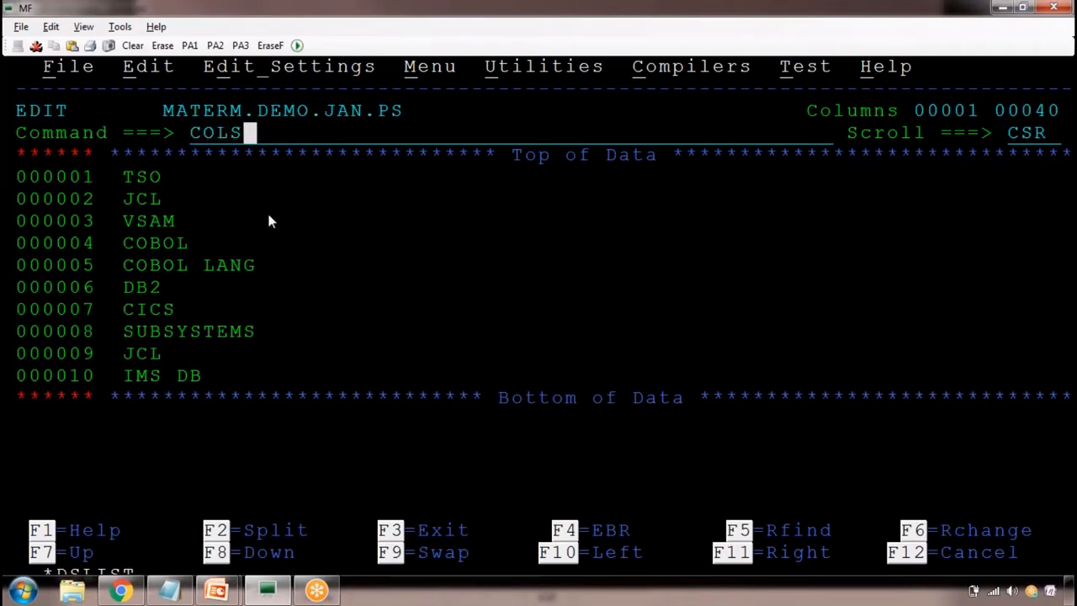
key("Return")
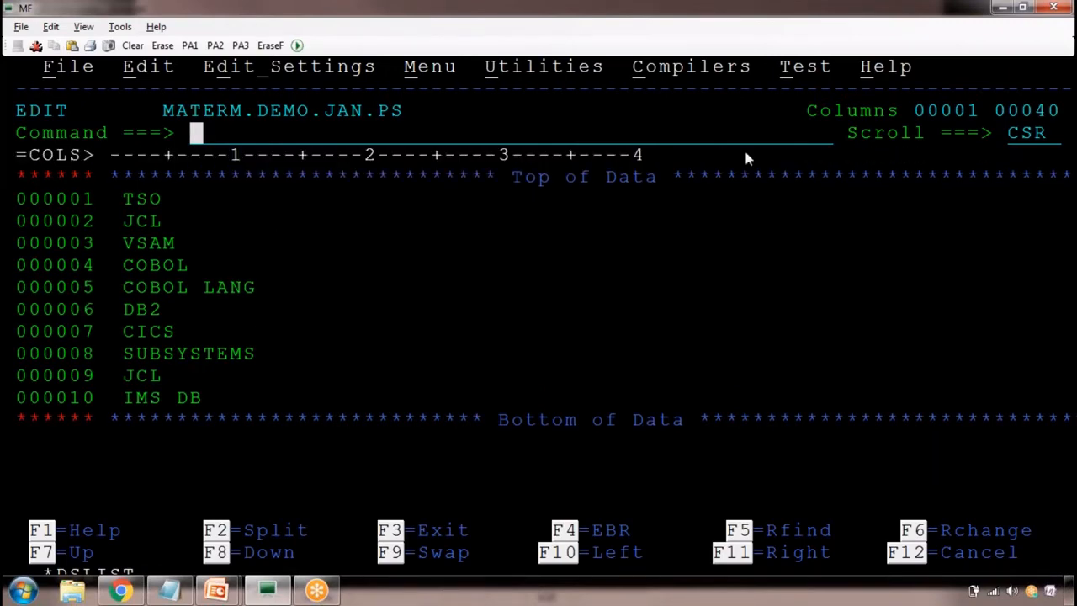
Insert a second column ruler above line 000007 with the COLS line command
left_click(21, 337)
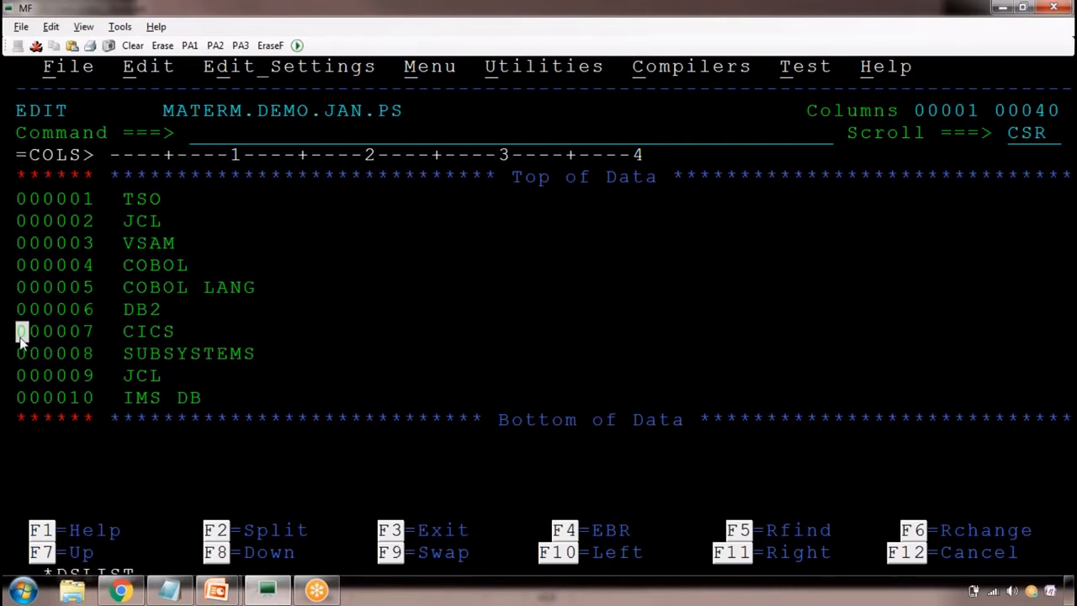
type("COLS")
key("Return")
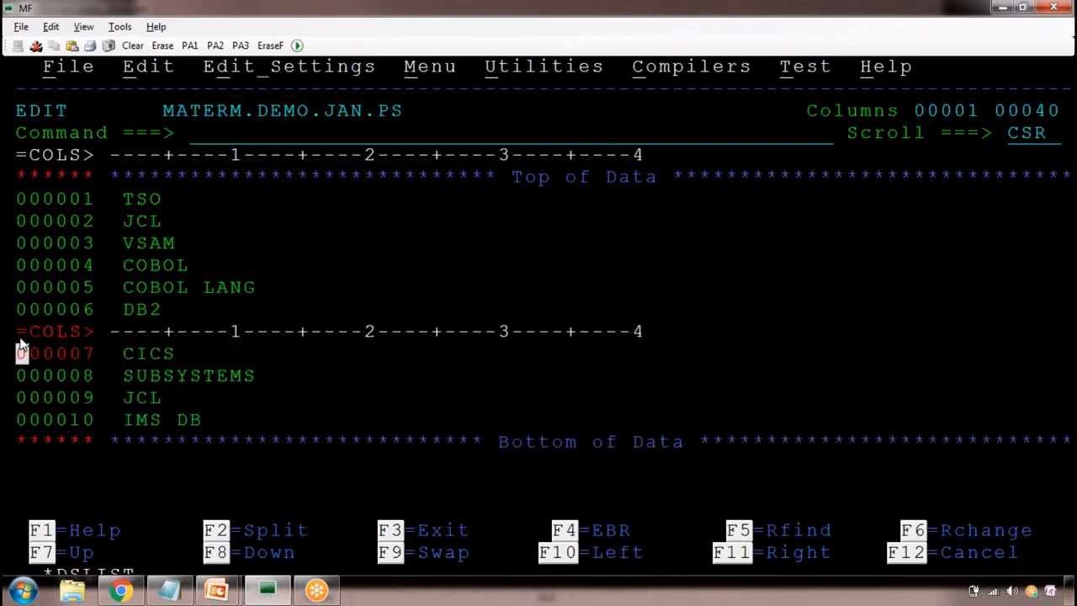
Clear the column ruler above line 000007 with the RES command and examine the ruler above Top of Data
left_click(232, 132)
type("RES")
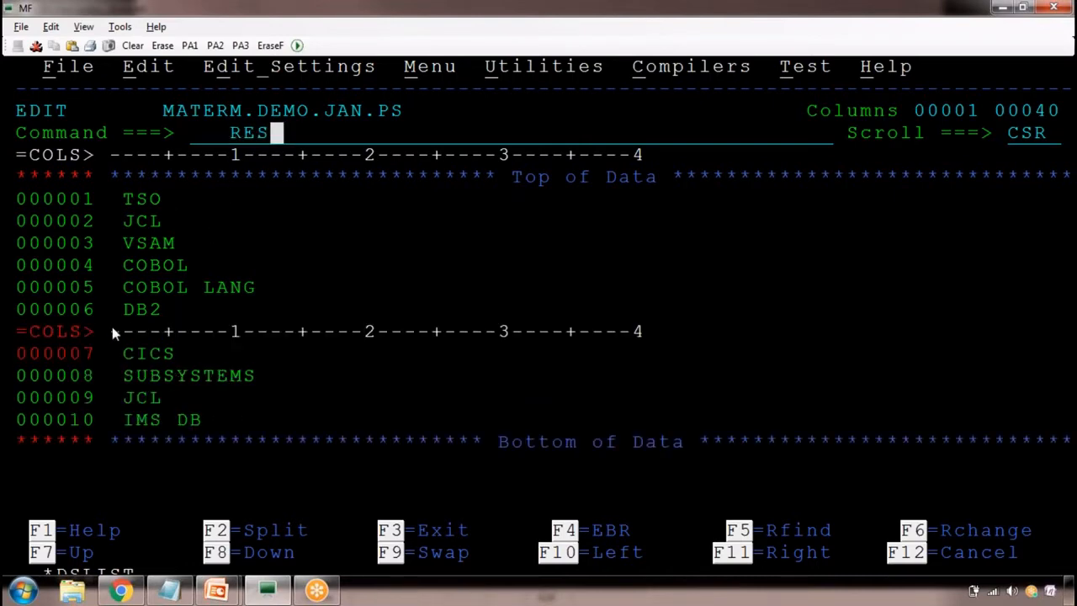
left_click_drag(115, 331, 545, 335)
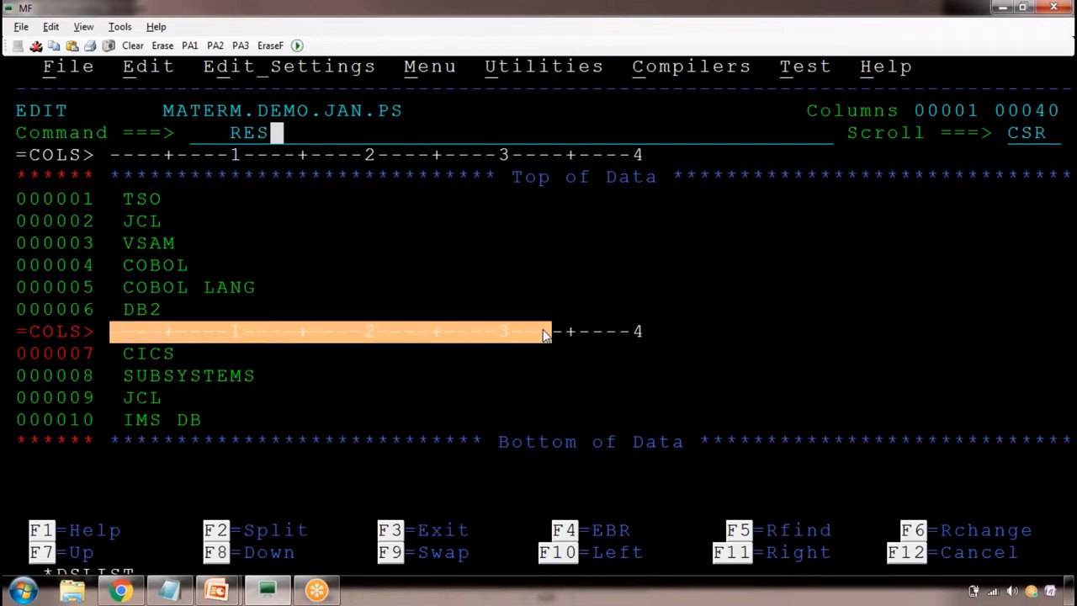
key("Return")
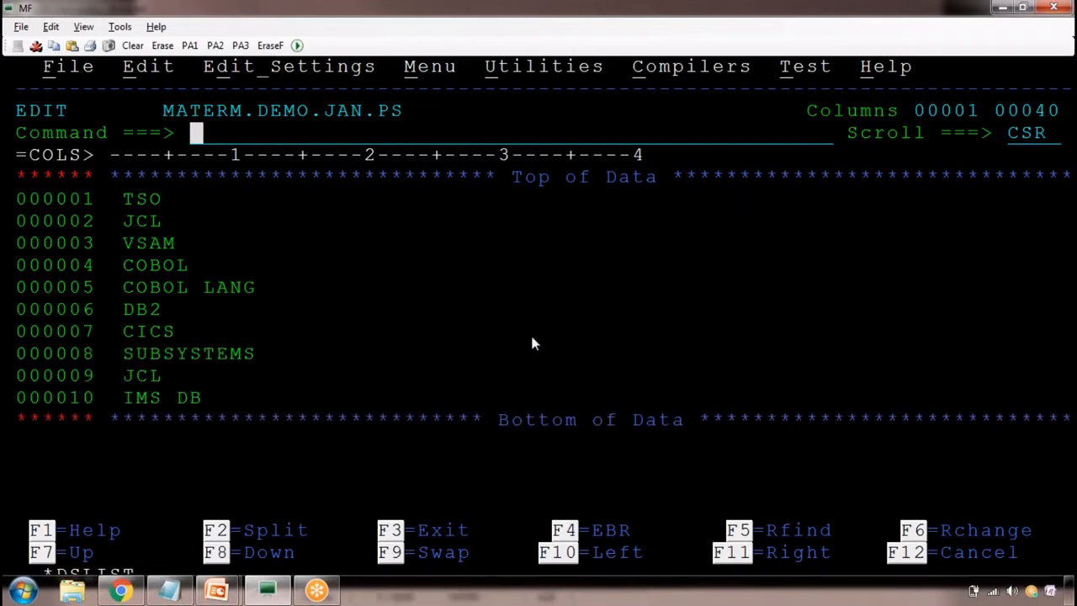
left_click_drag(124, 160, 595, 160)
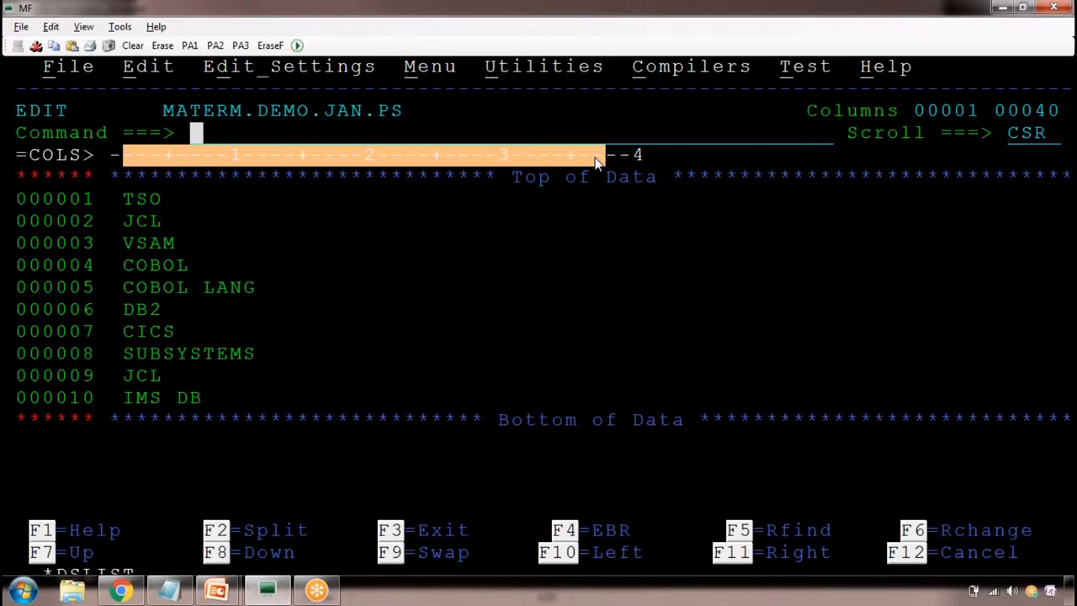
Switch to the Notepad class notes and add a LINE COMMAND: heading below the existing entries, with COLS indented under it
left_click(170, 590)
key("Return")
key("Return")
key("Return")
key("Return")
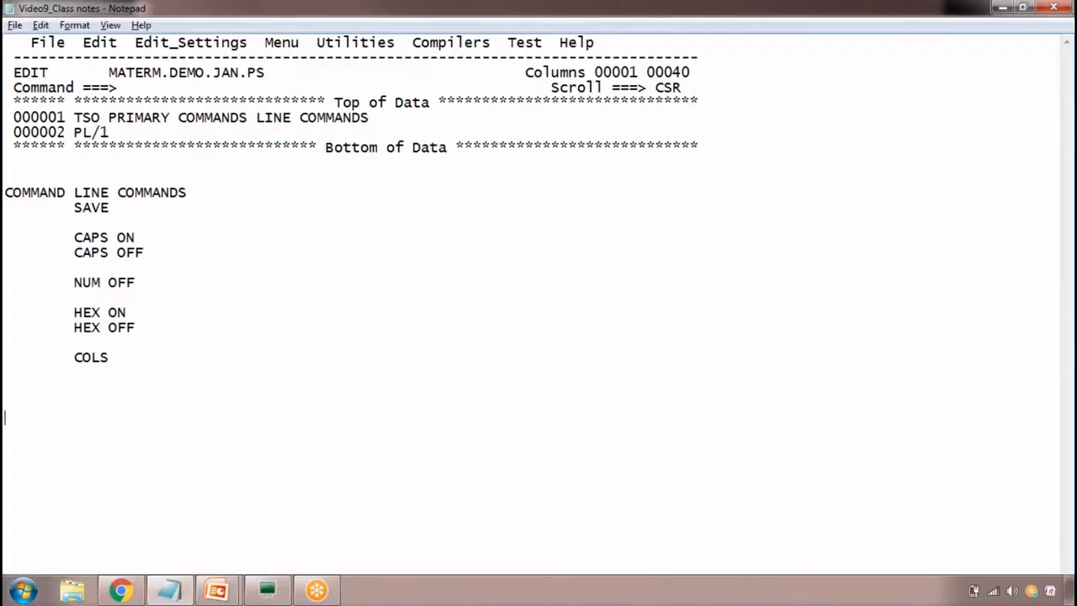
type("LINE COMMA")
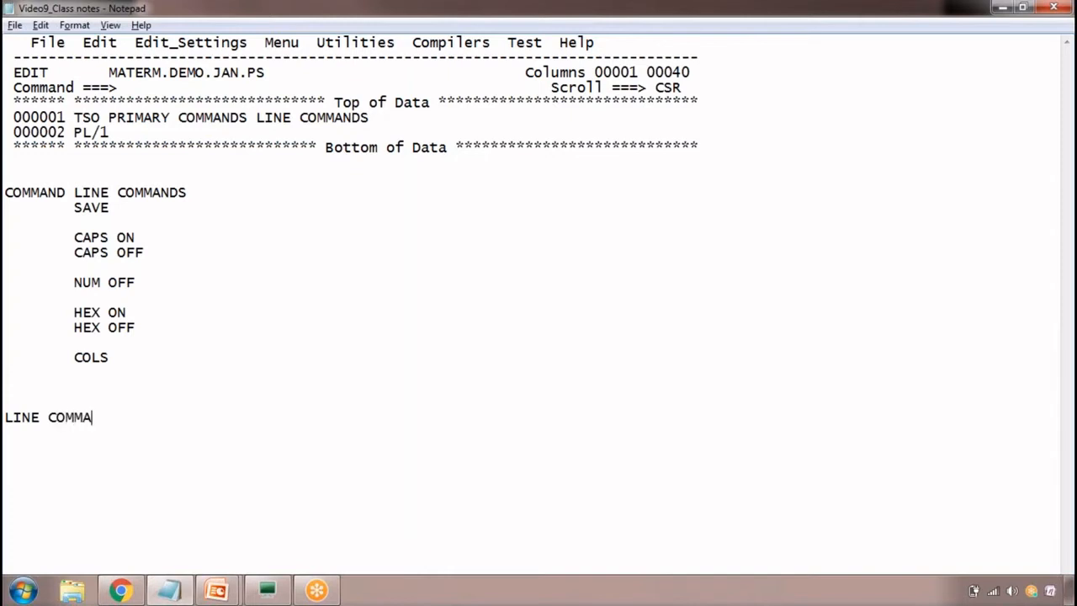
type("ND:")
key("Return")
key("Tab")
type("COLS")
Switch to the MF terminal and draft the primary command C CICS ONLINE without running it
key("alt+Tab")
left_click(223, 135)
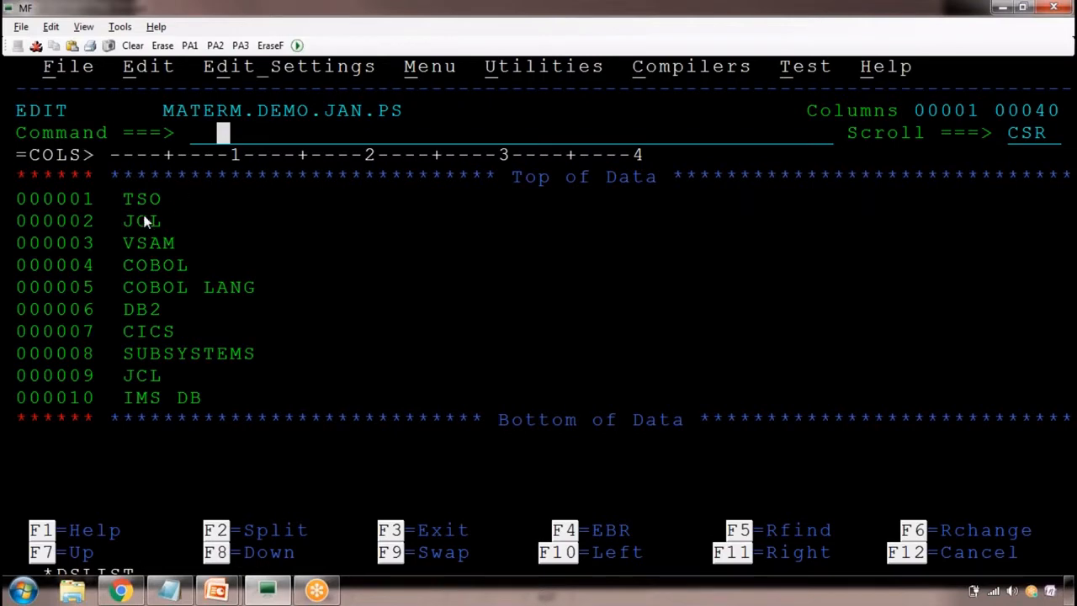
left_click_drag(126, 200, 195, 196)
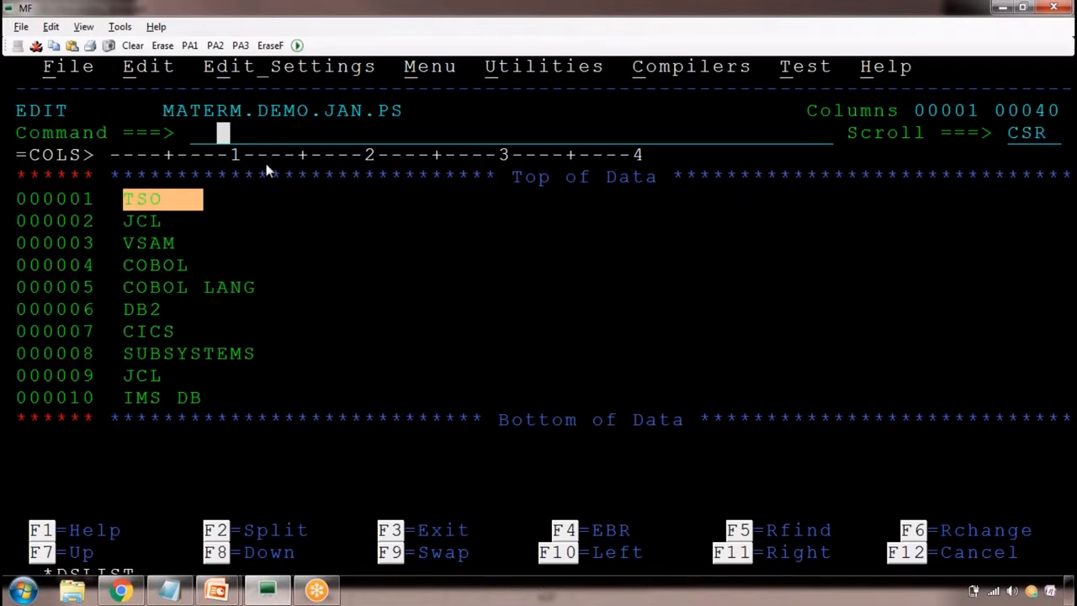
type("C CI")
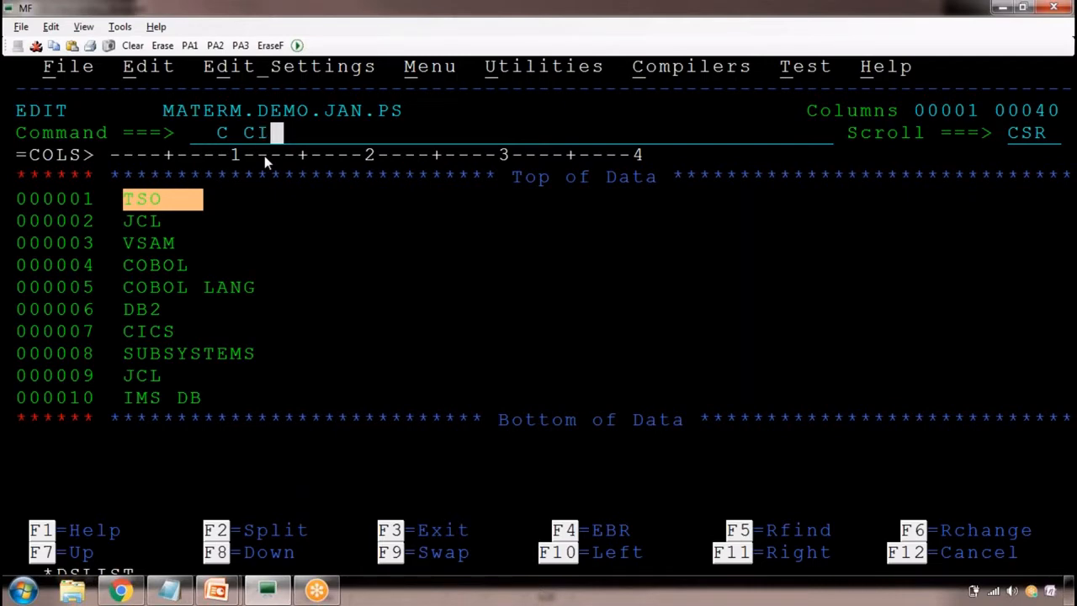
type("CS")
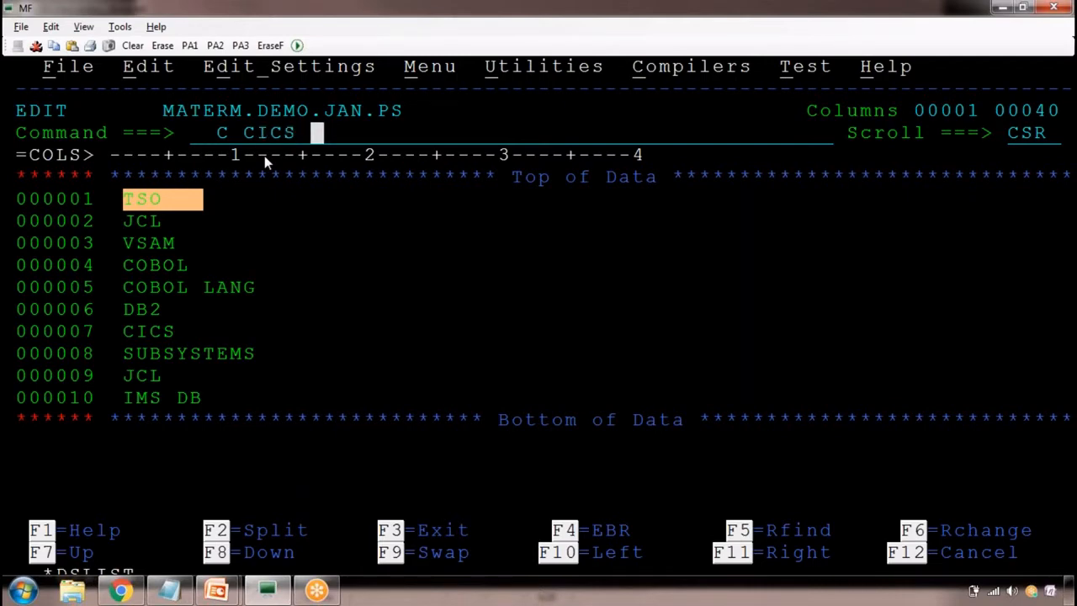
type(" ONLINE")
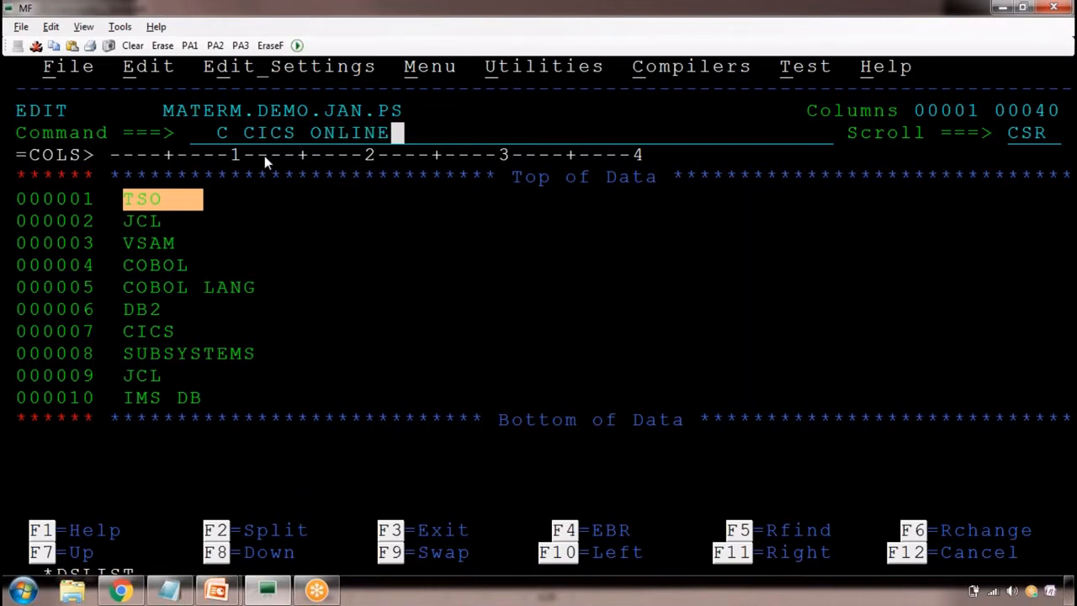
left_click(264, 155)
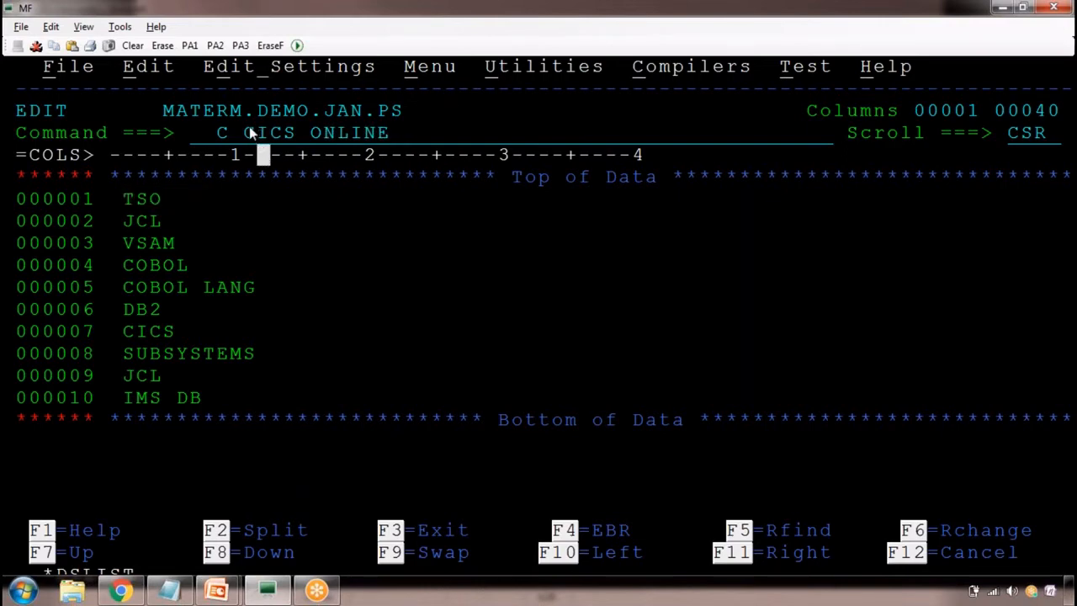
left_click_drag(247, 133, 275, 134)
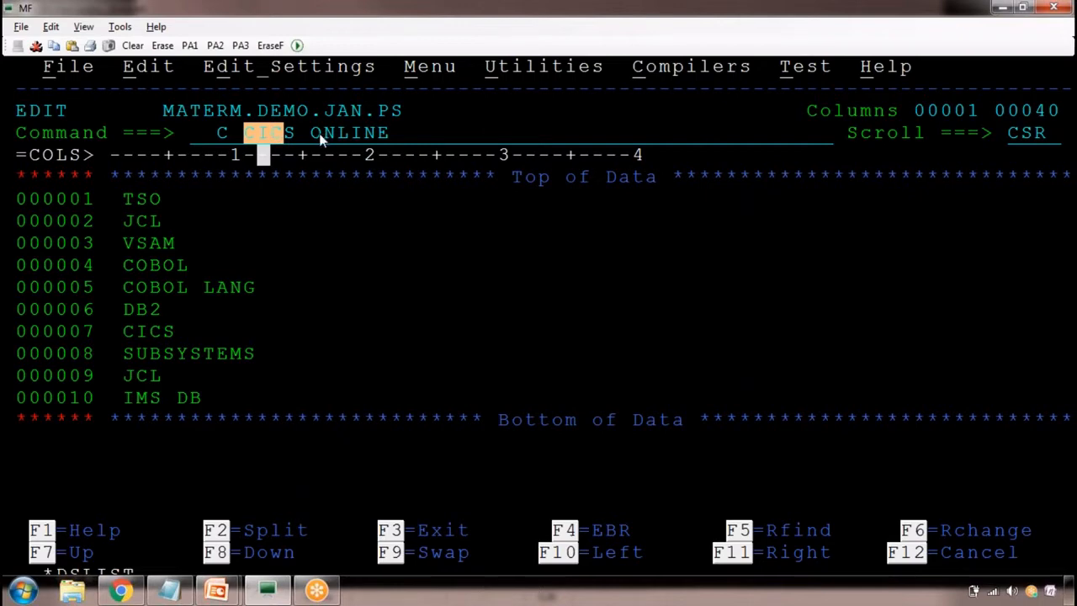
left_click_drag(318, 135, 376, 139)
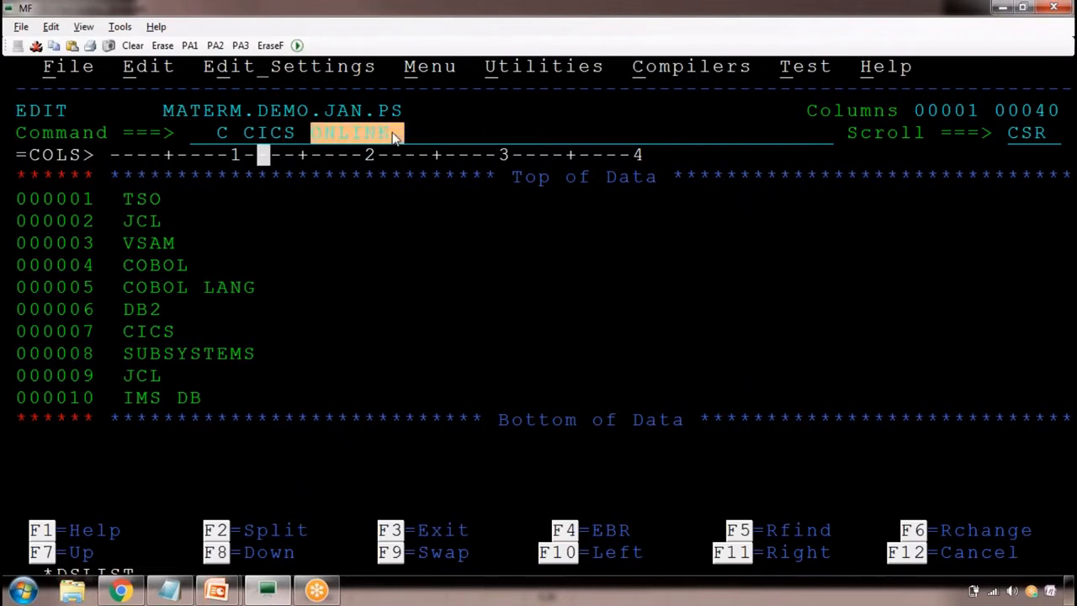
Overwrite the drafted command's operands so that it reads C COBOL BUSINESS, and point out COBOL in lines 000004 and 000005
left_click(249, 133)
type("COBO")
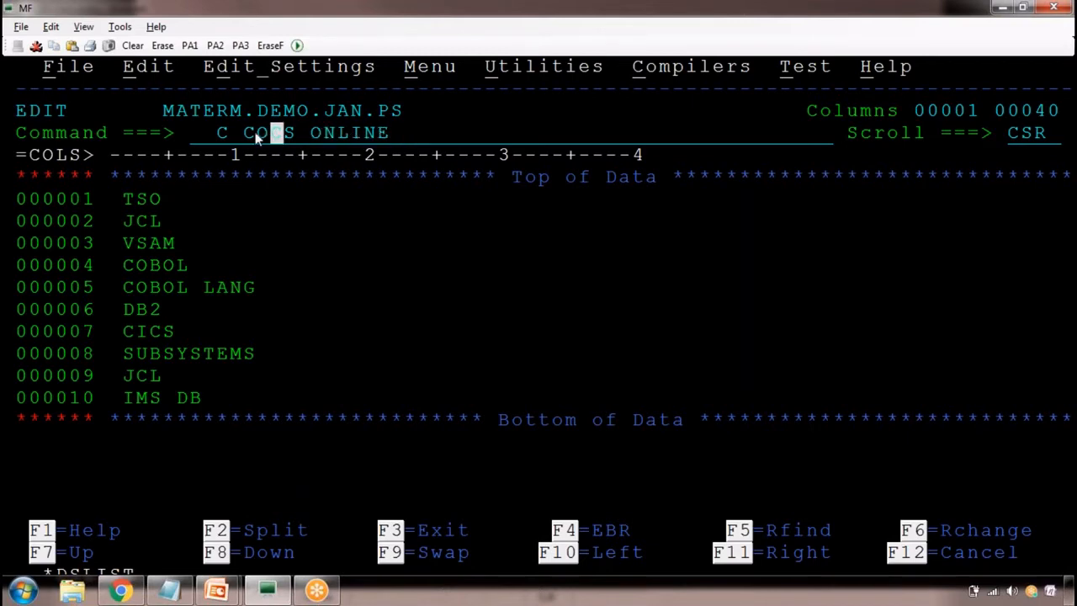
type("L BUSINESS")
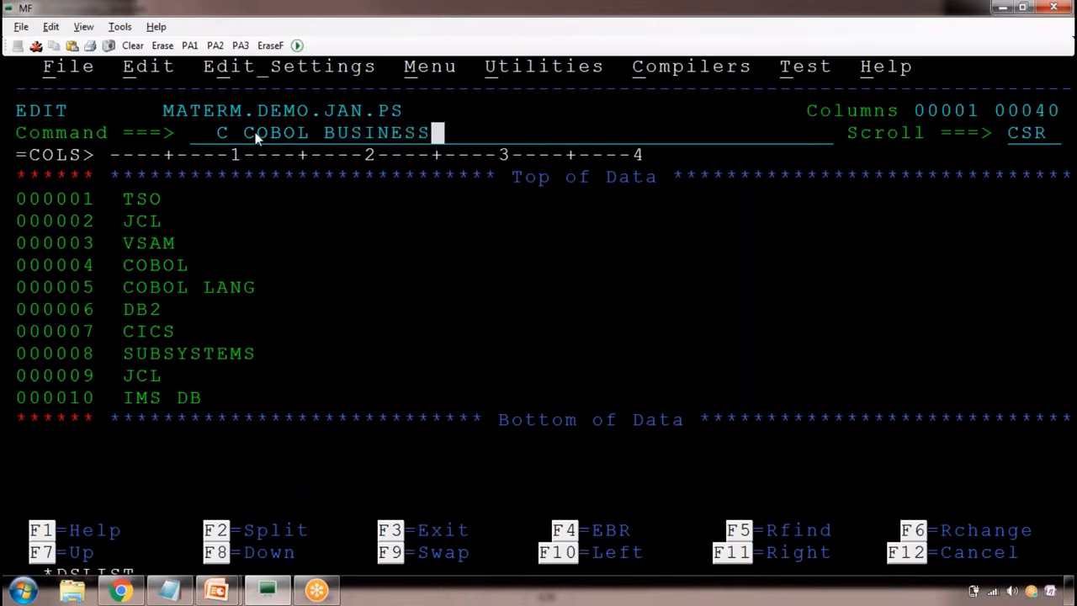
left_click_drag(255, 134, 429, 134)
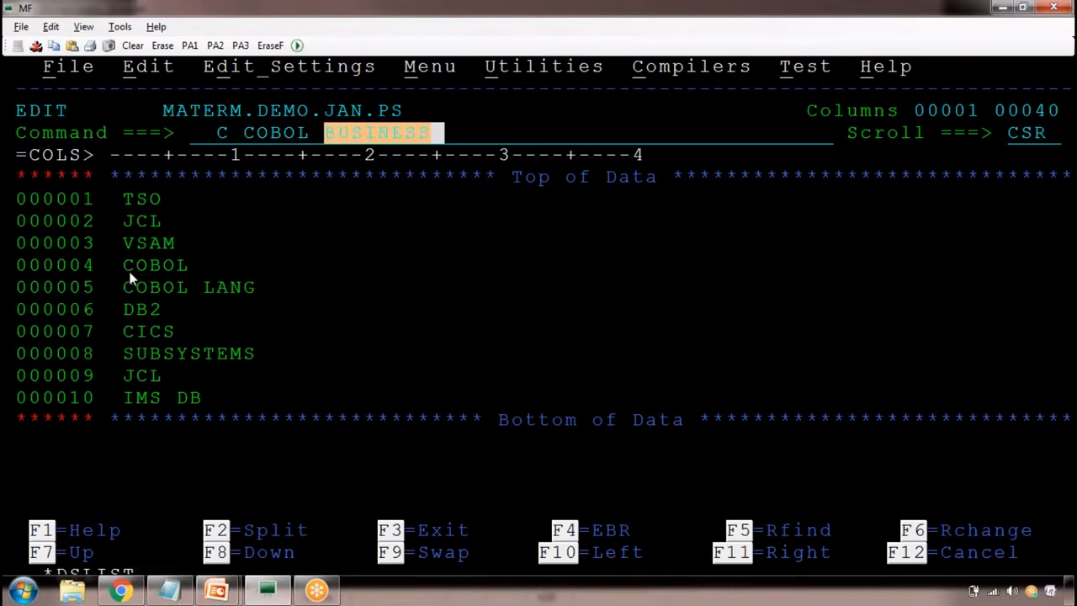
left_click_drag(124, 264, 191, 266)
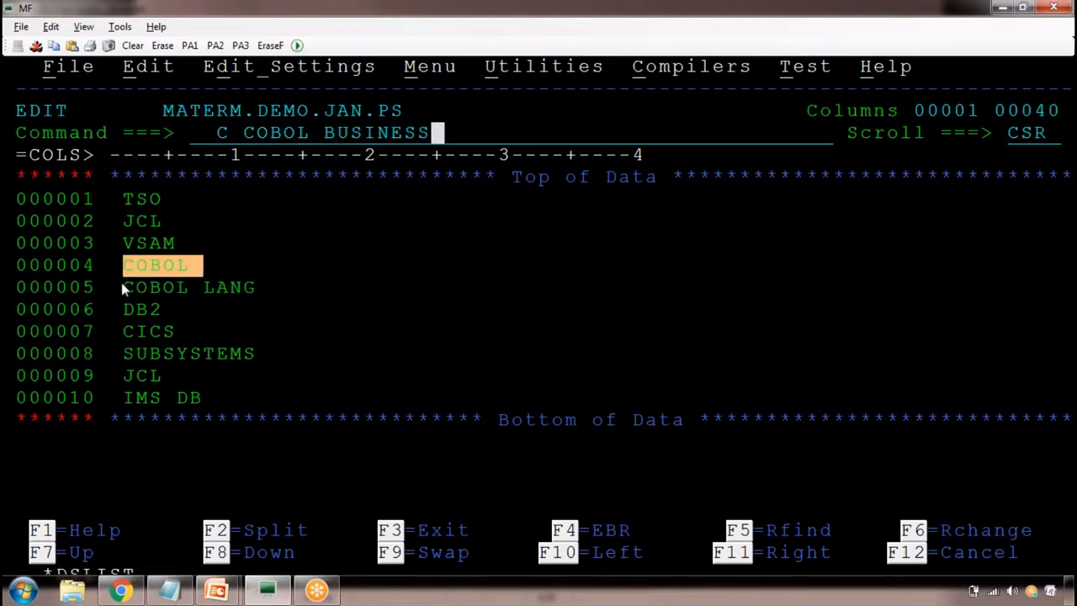
left_click_drag(113, 286, 174, 289)
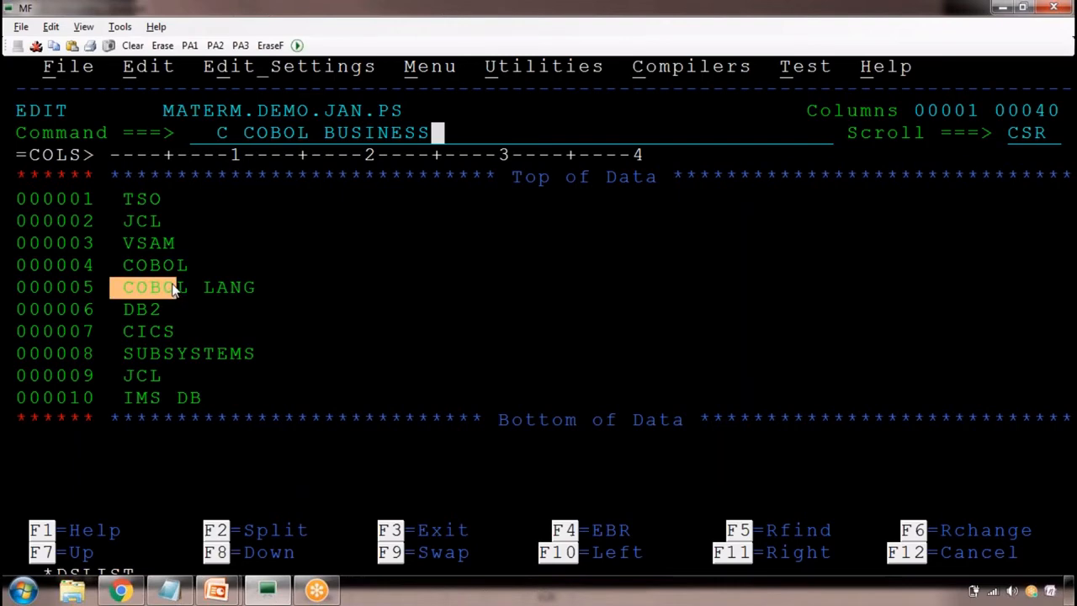
Copy C COBOL BUSINESS into the Notepad notes as an indented entry below the first COLS, separated by a blank line
left_click_drag(217, 134, 424, 139)
key("ctrl+c")
left_click(424, 139)
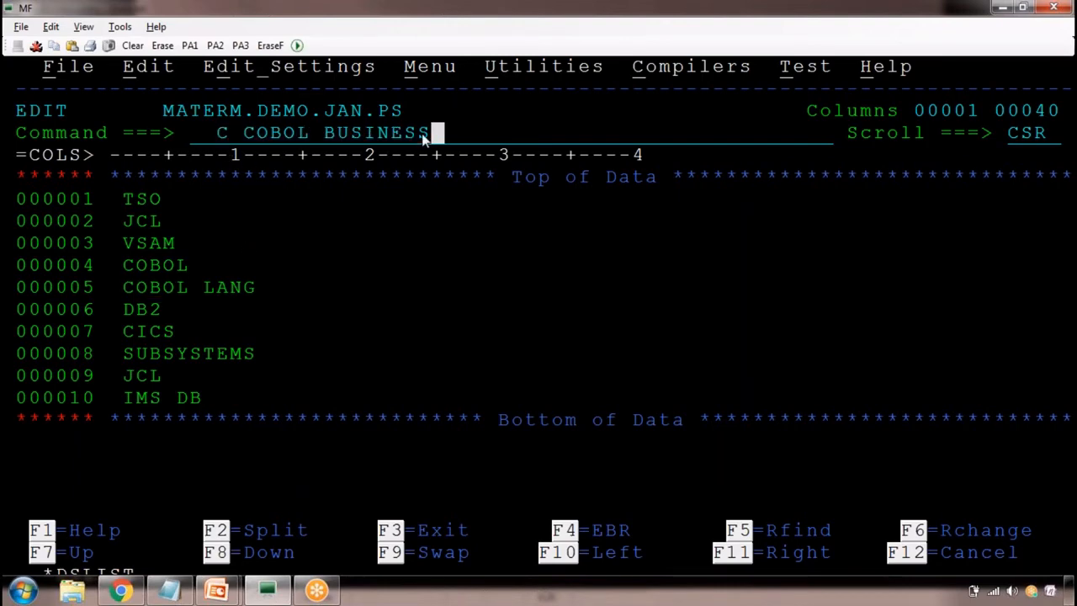
key("alt+Tab")
left_click(132, 361)
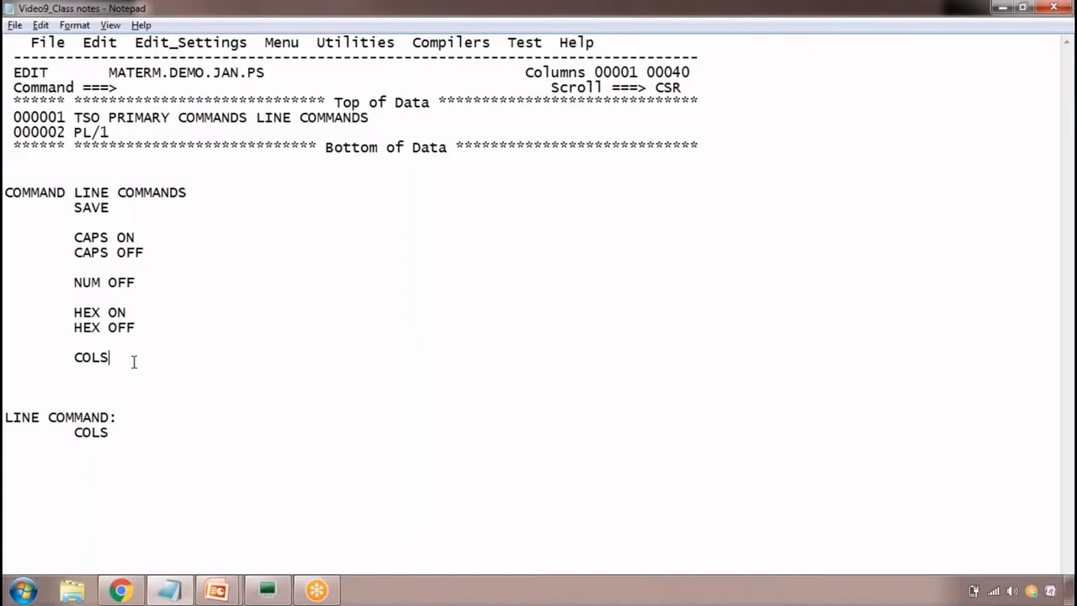
key("Return")
key("Return")
key("Tab")
key("ctrl+v")
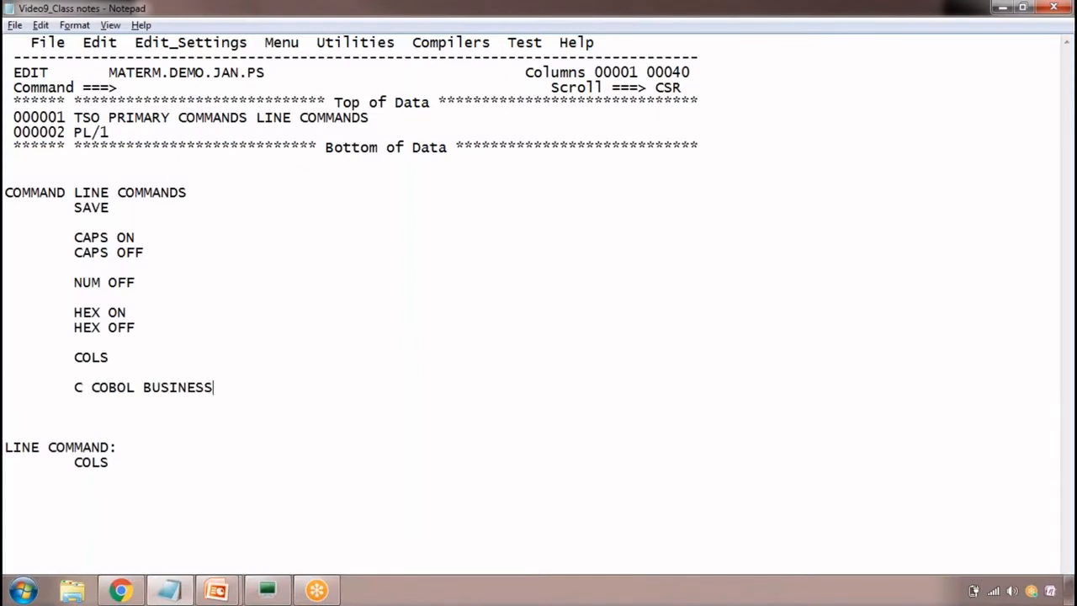
Switch back to the MF terminal, run the pending C COBOL BUSINESS command and highlight the replaced word in line 000004
key("alt+Tab")
key("Return")
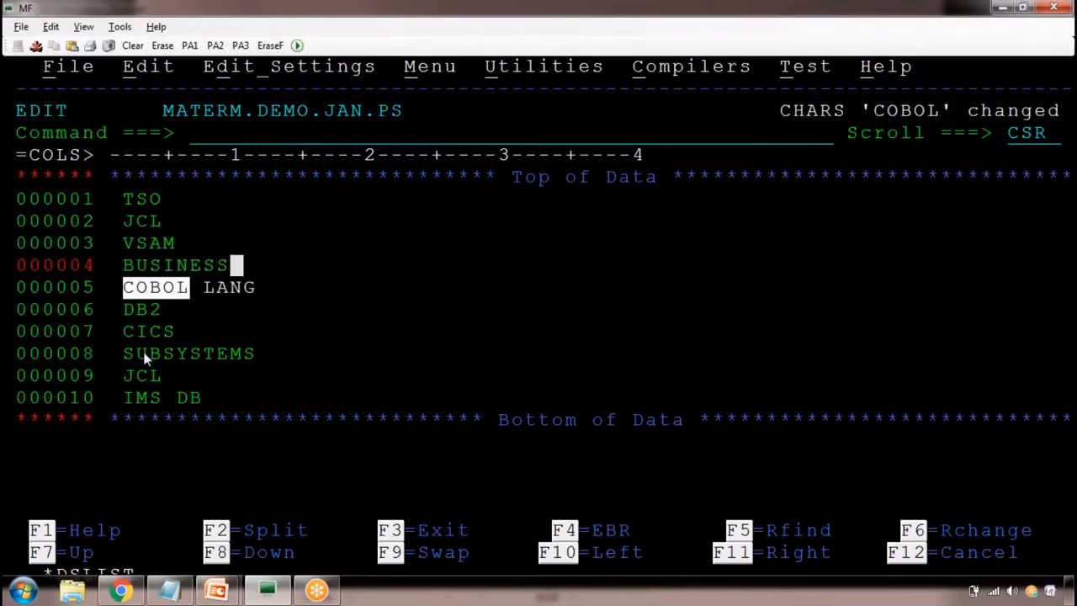
left_click_drag(124, 265, 248, 269)
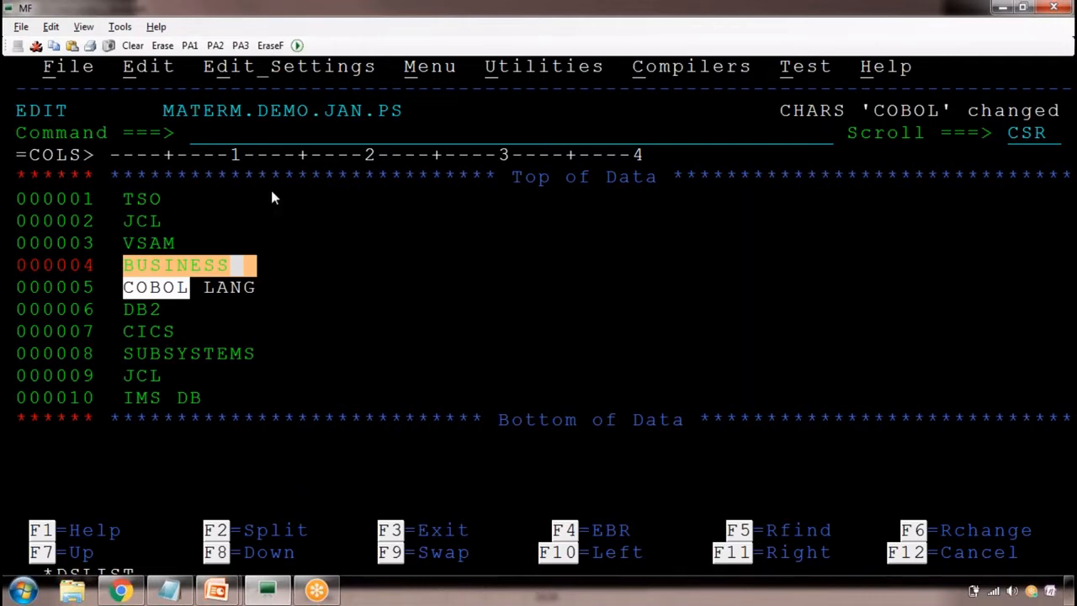
Enter the primary command C JCL JOB ALL on the command line without running it
left_click(257, 136)
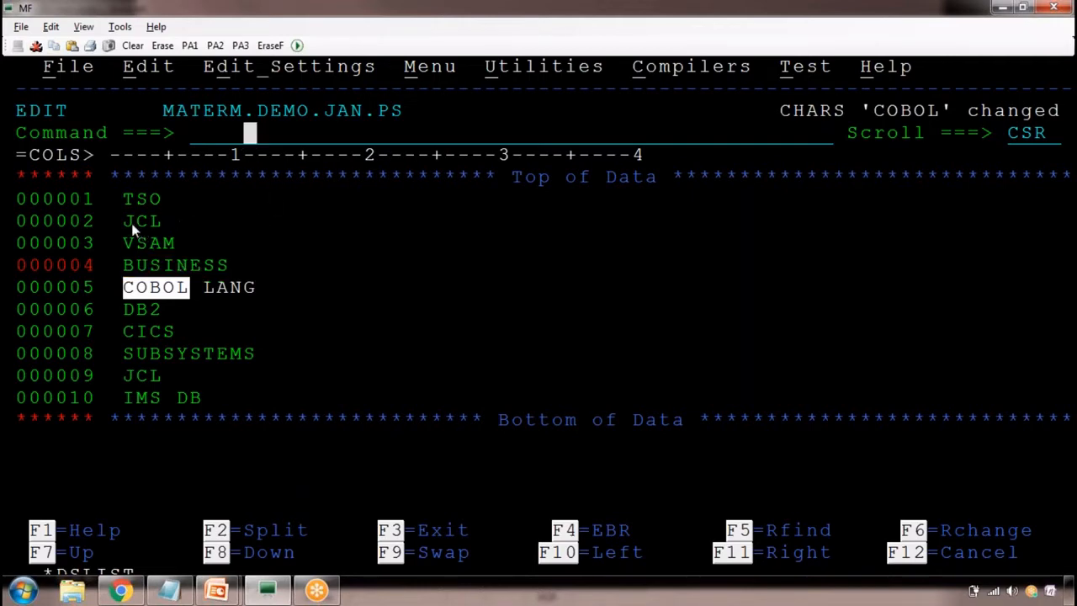
double_click(140, 383)
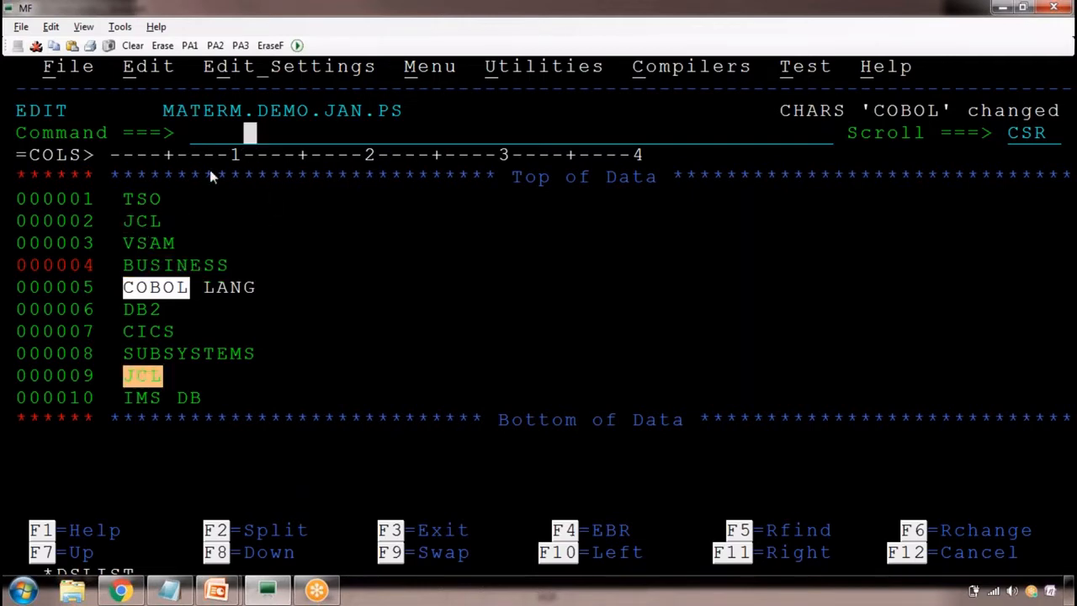
type("C ")
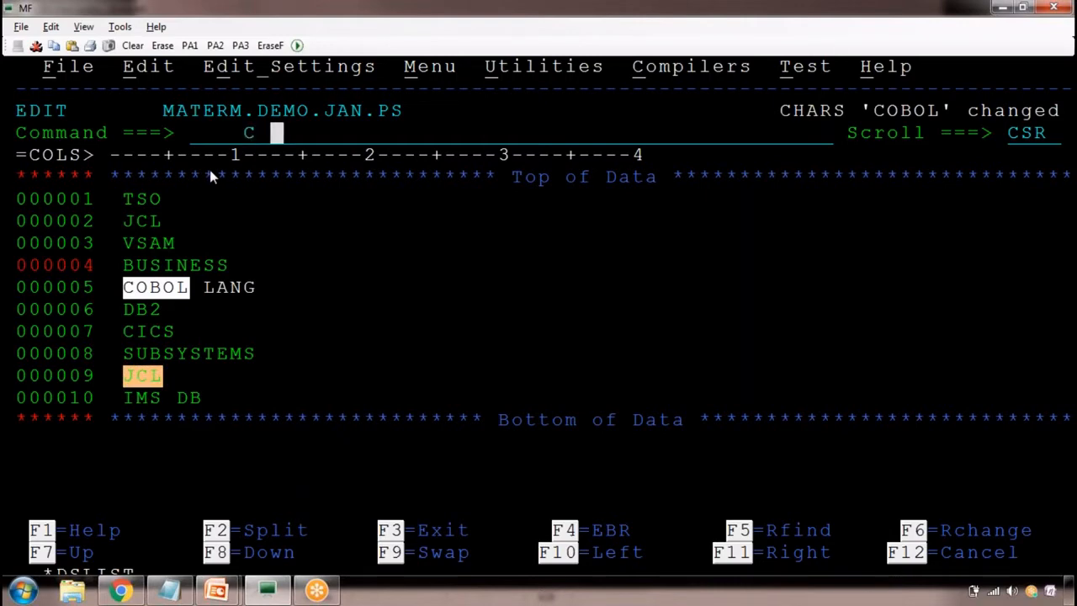
type("JCL")
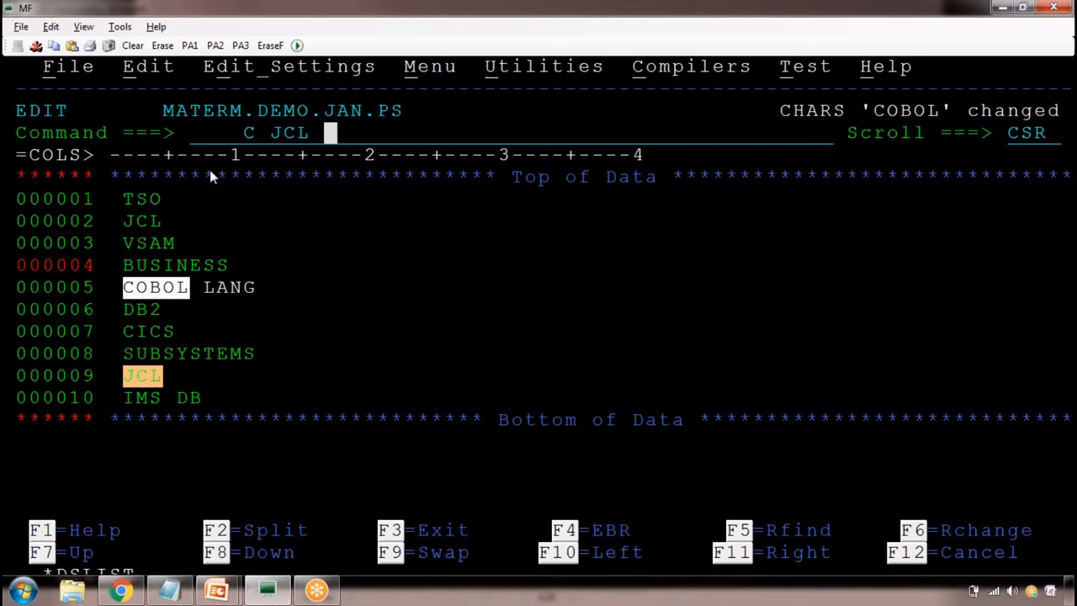
type(" CONTR")
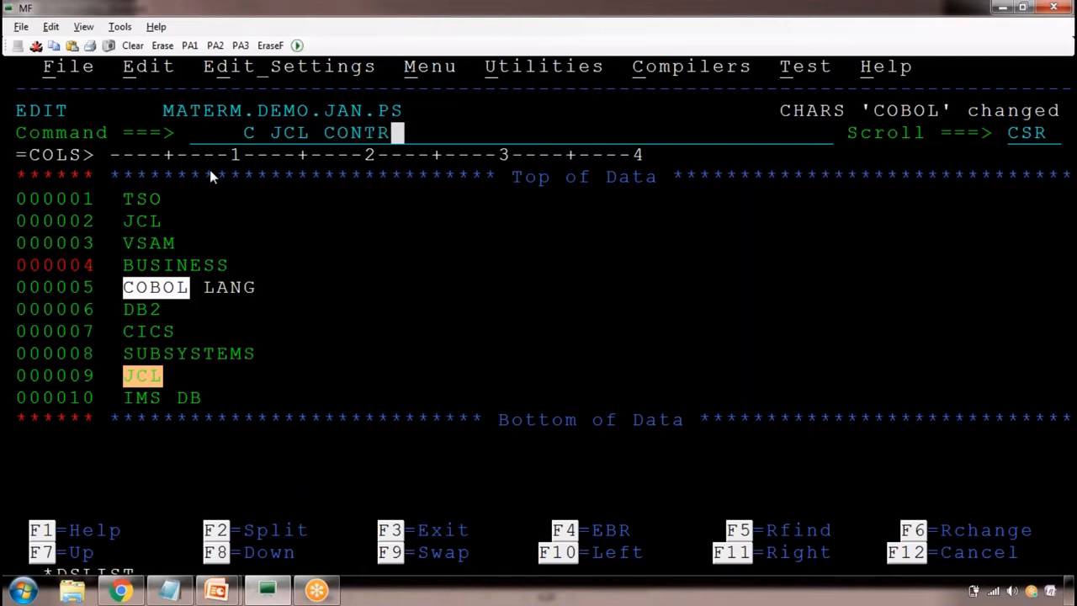
key("BackSpace")
key("BackSpace")
key("BackSpace")
key("BackSpace")
key("BackSpace")
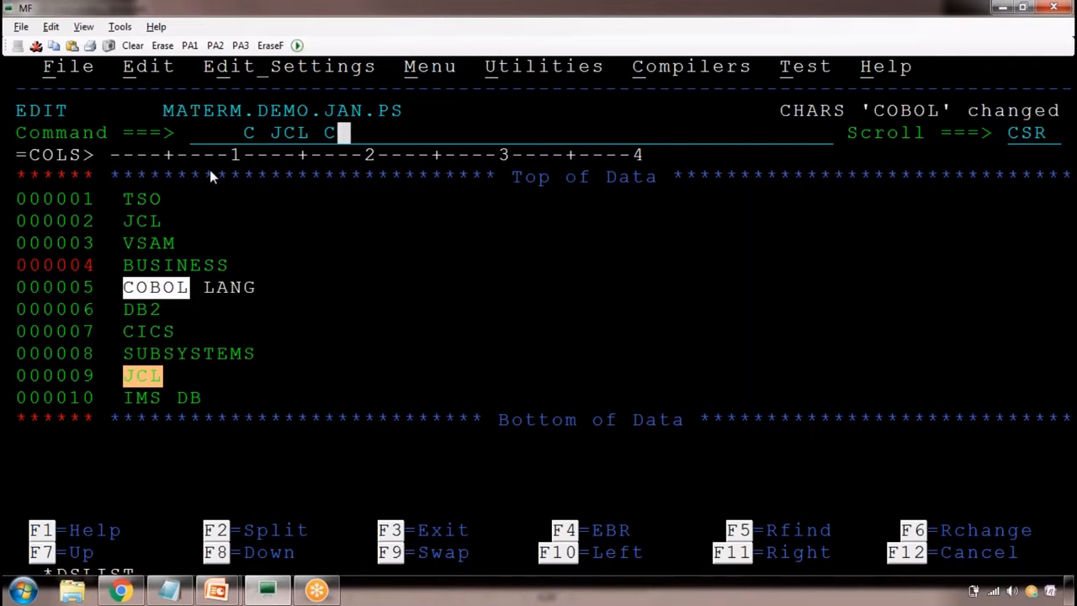
type("JOB")
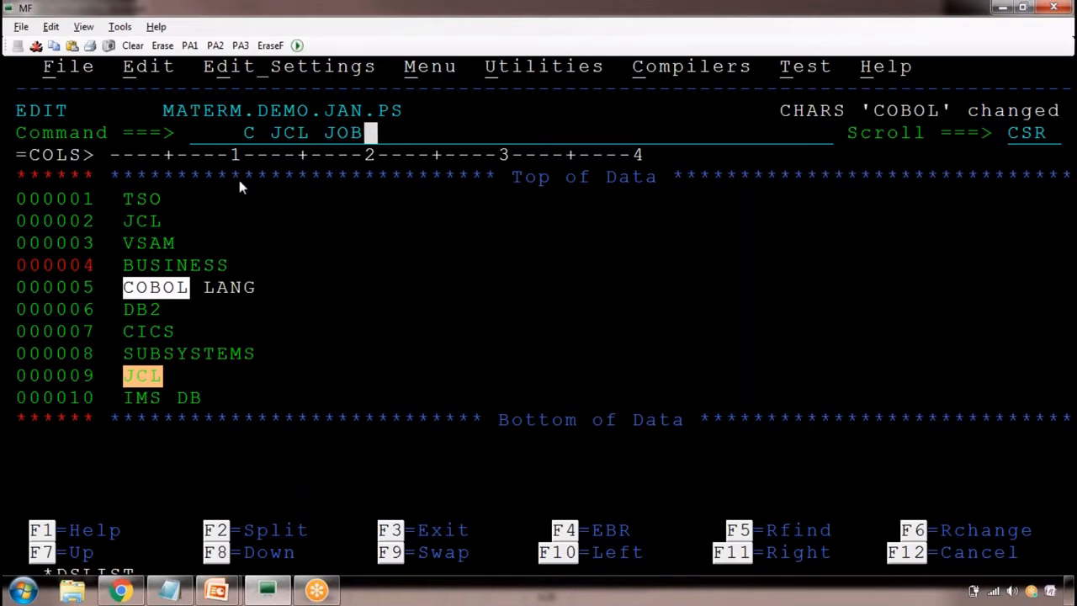
double_click(359, 136)
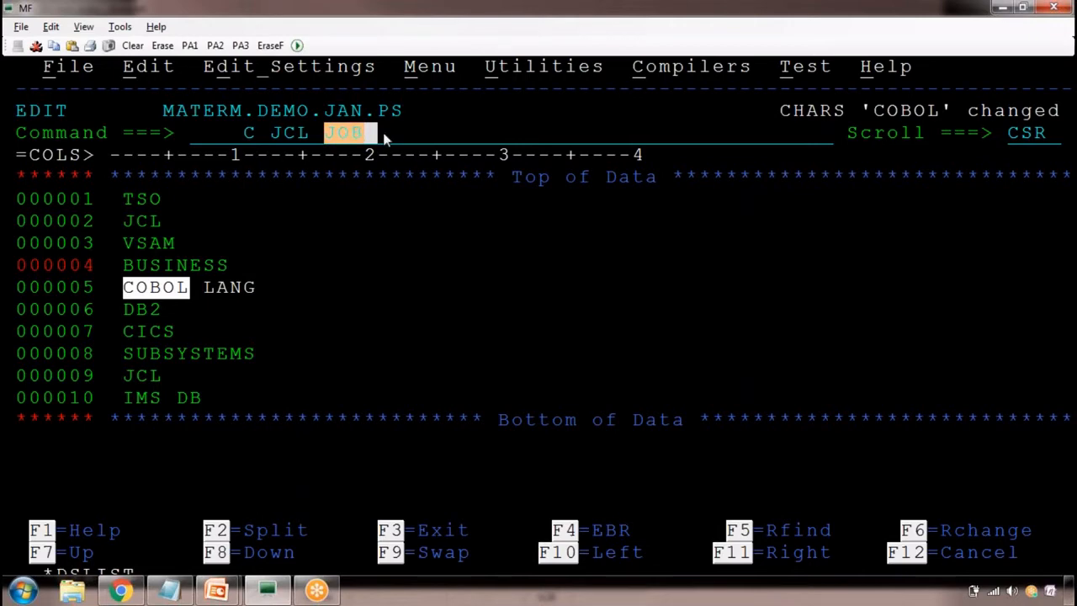
left_click(385, 138)
type("ALL")
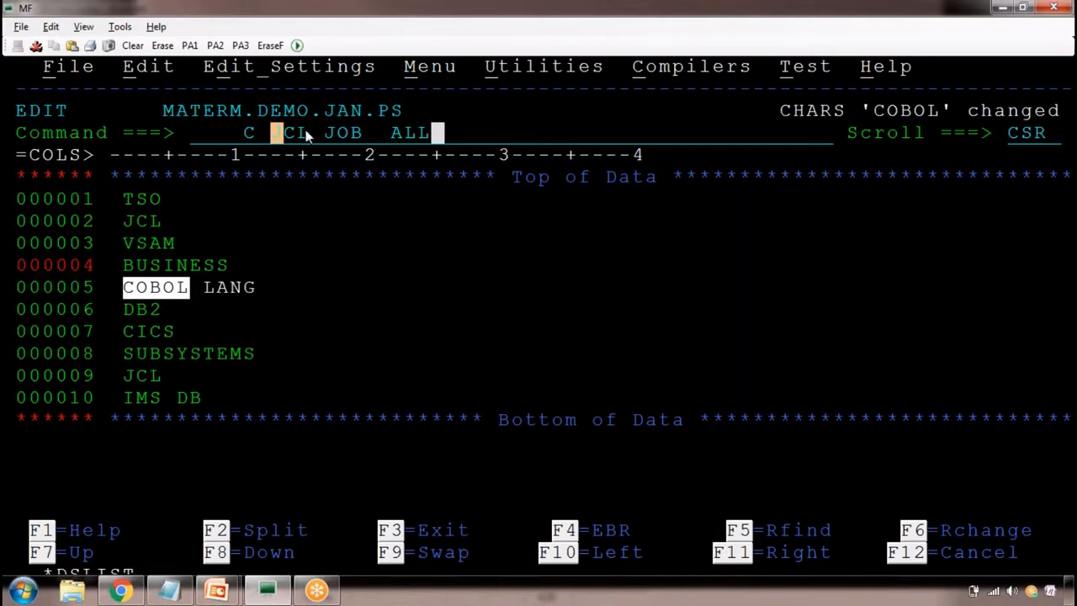
Copy C JCL JOB ALL into the Notepad notes as an indented entry below C COBOL BUSINESS, separated by a blank line
left_click_drag(306, 132, 361, 135)
left_click_drag(243, 133, 427, 137)
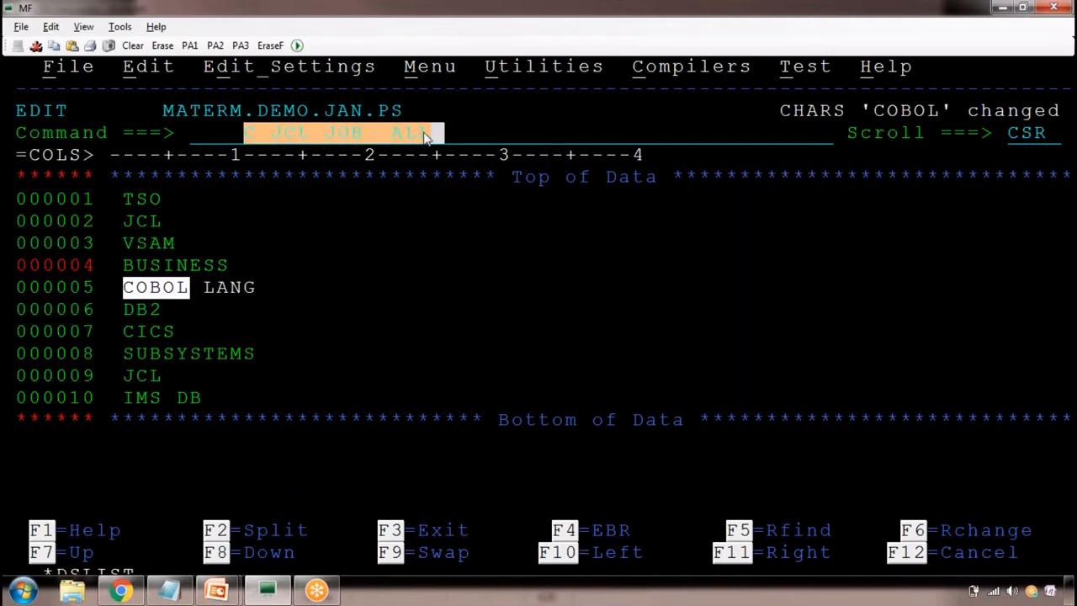
key("ctrl+c")
key("alt+Tab")
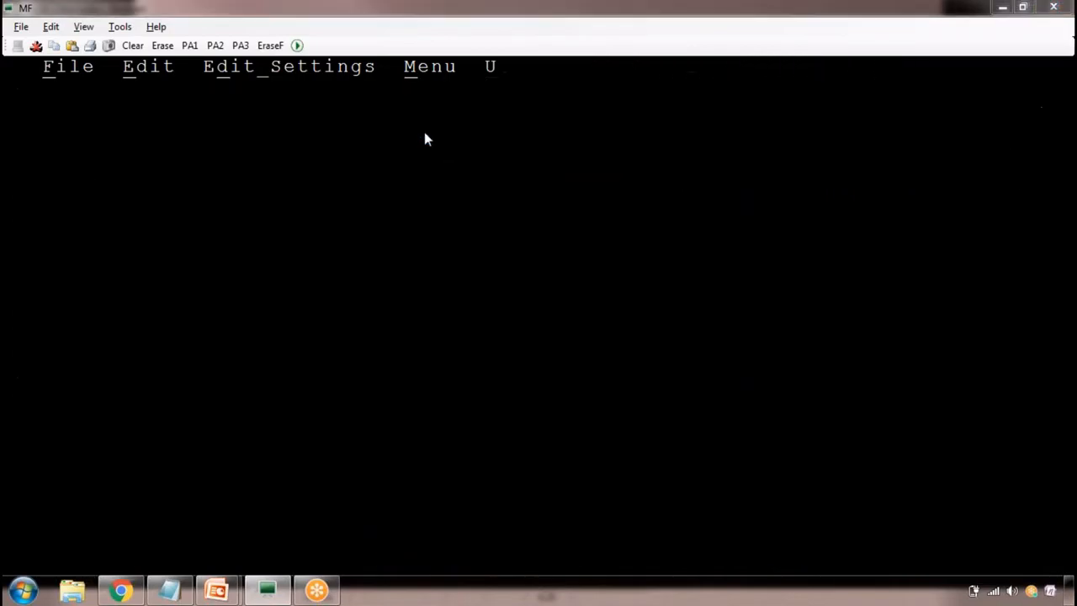
key("Return")
key("Return")
key("Tab")
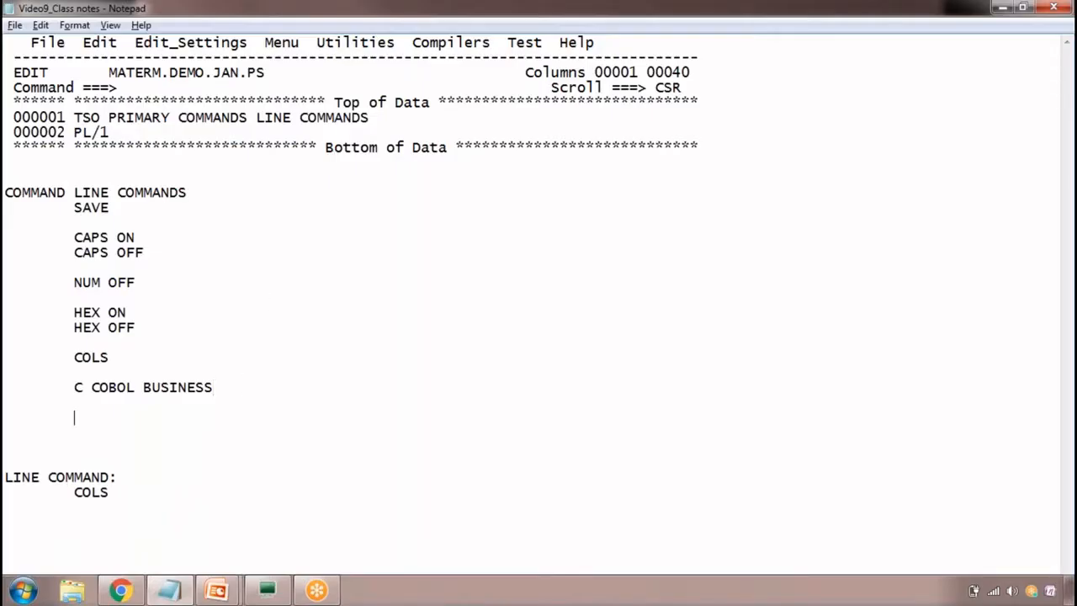
key("ctrl+v")
Switch back to the MF terminal, run C JCL JOB ALL and highlight the change flags on the altered lines
key("alt+Tab")
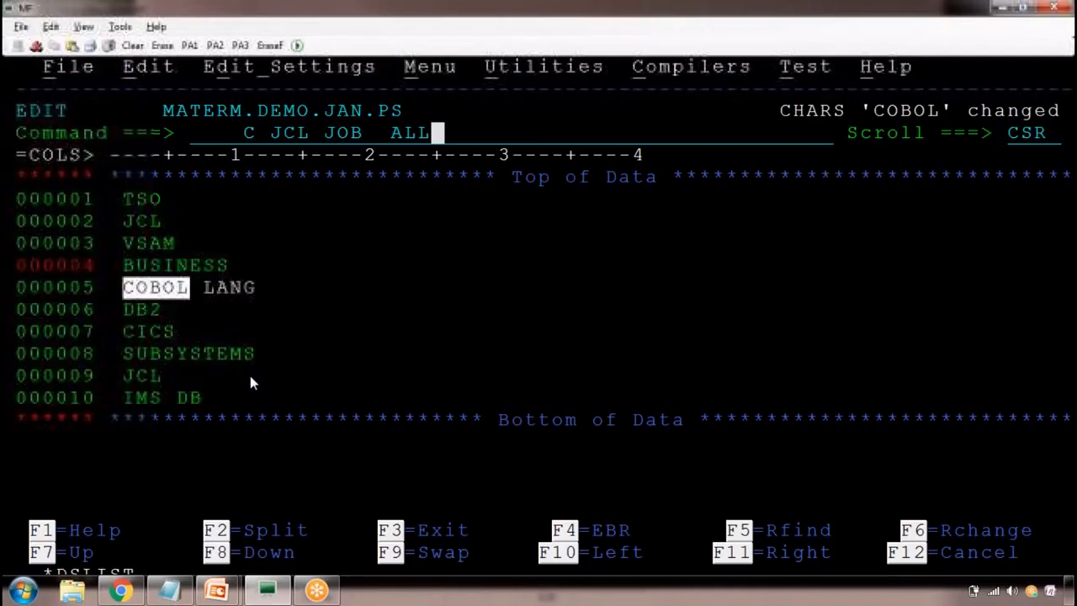
key("Return")
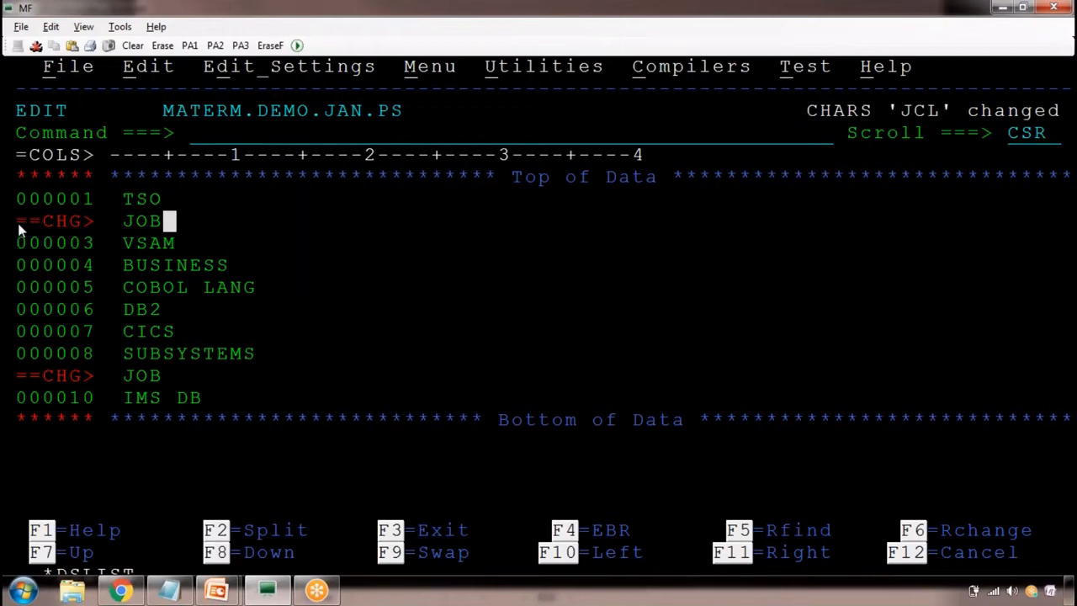
left_click_drag(20, 225, 98, 236)
left_click_drag(30, 375, 96, 378)
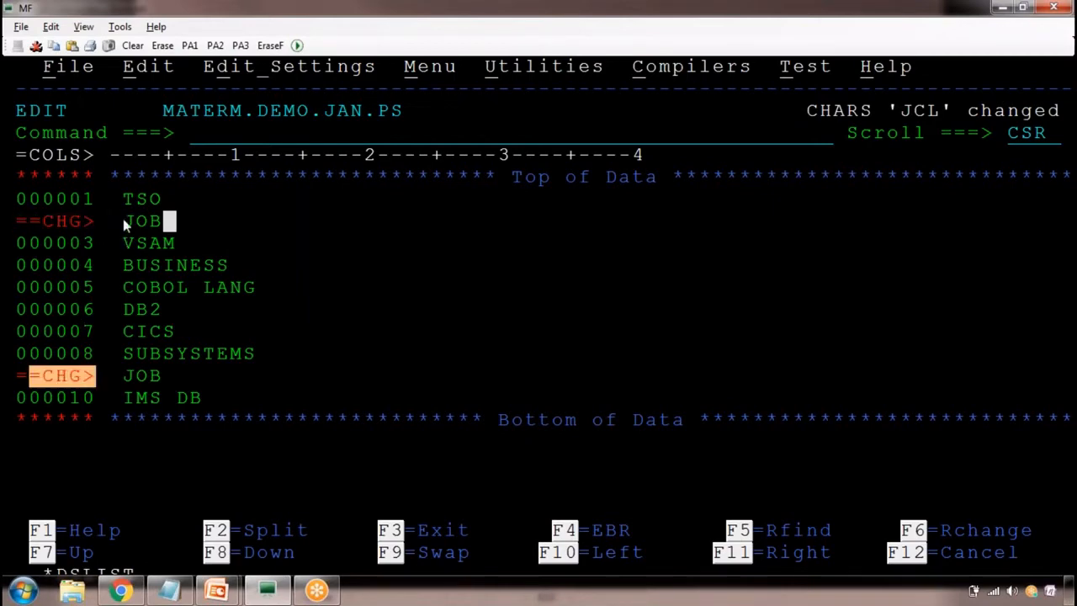
Highlight the replaced word JOB on both changed lines, and return the cursor to the command line
left_click_drag(122, 219, 160, 223)
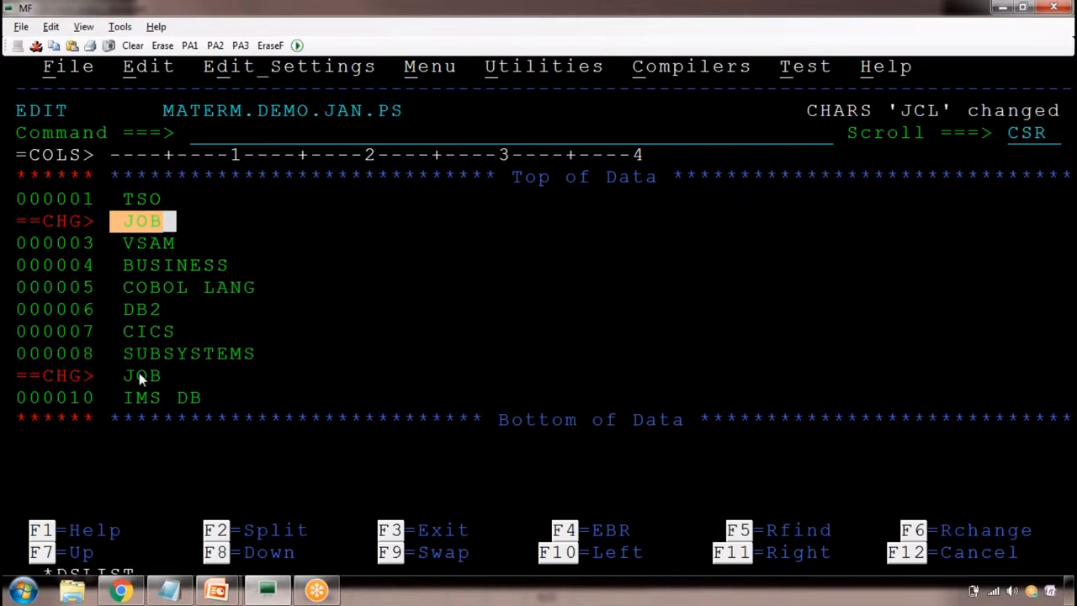
left_click_drag(137, 373, 172, 379)
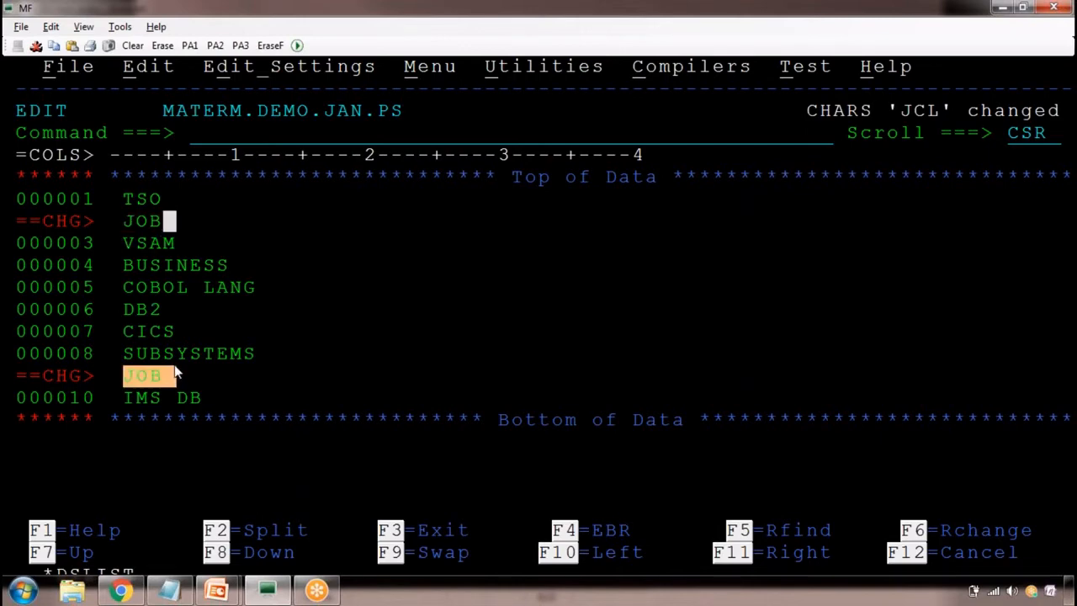
left_click(200, 137)
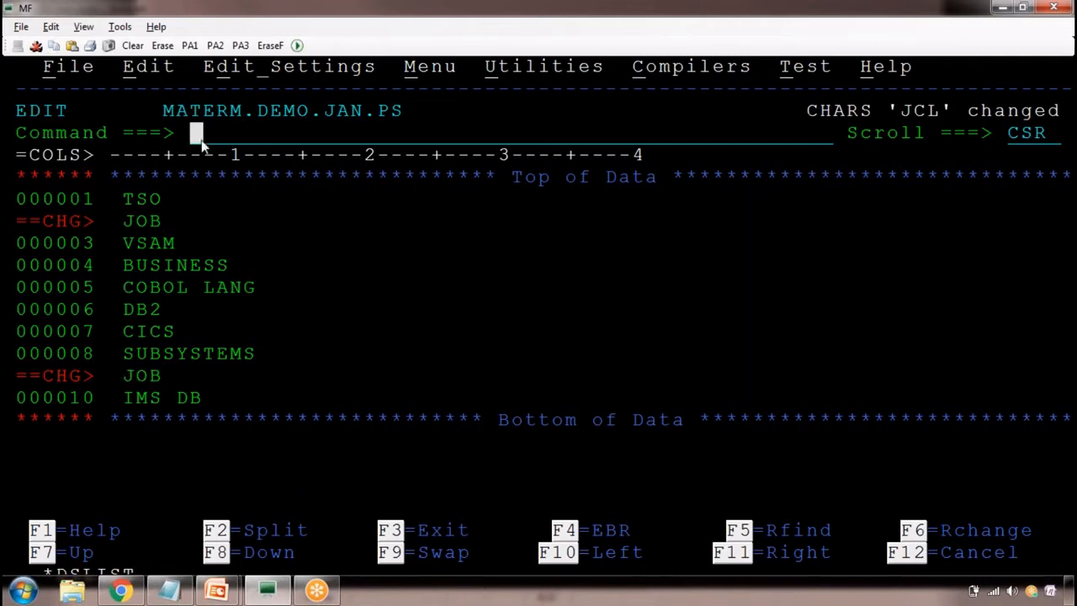
Switch to the Notepad notes and point out the search word COBOL and replacement word BUSINESS in the C COBOL BUSINESS entry
key("alt+Tab")
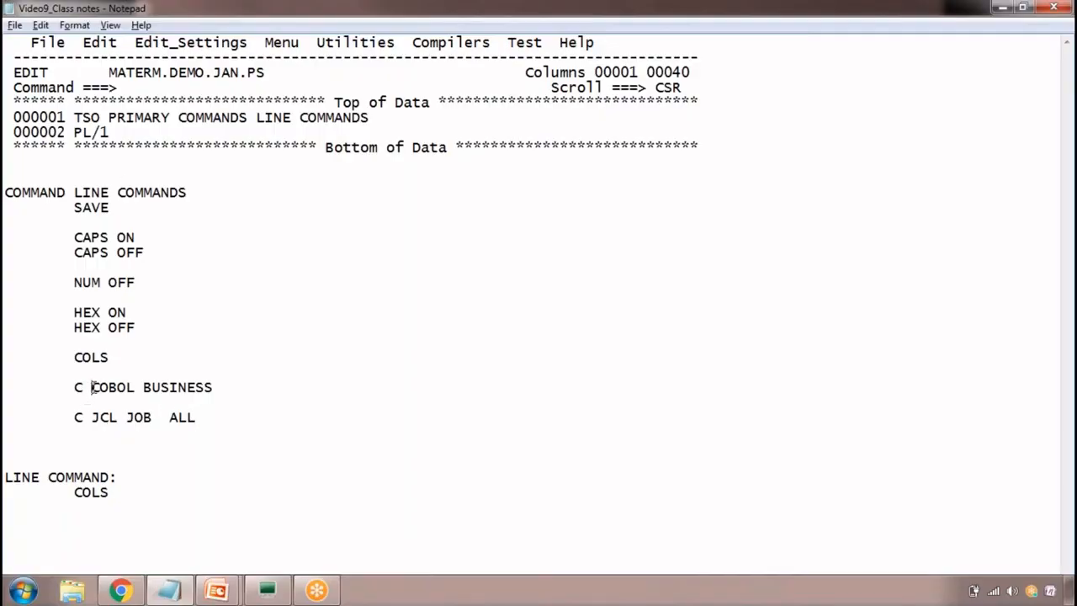
left_click_drag(91, 387, 134, 387)
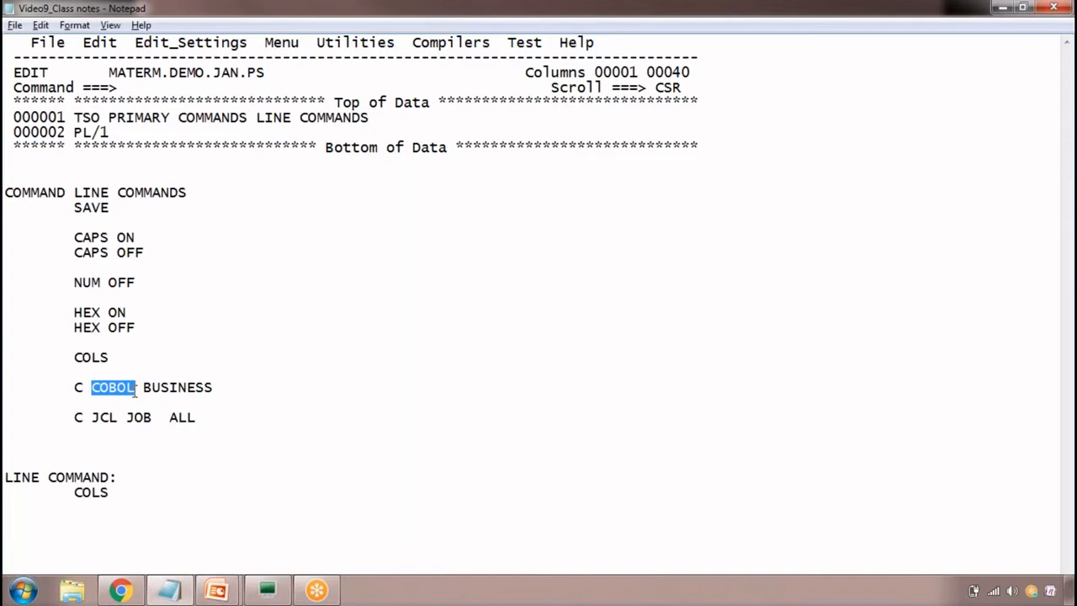
double_click(119, 393)
left_click(164, 390)
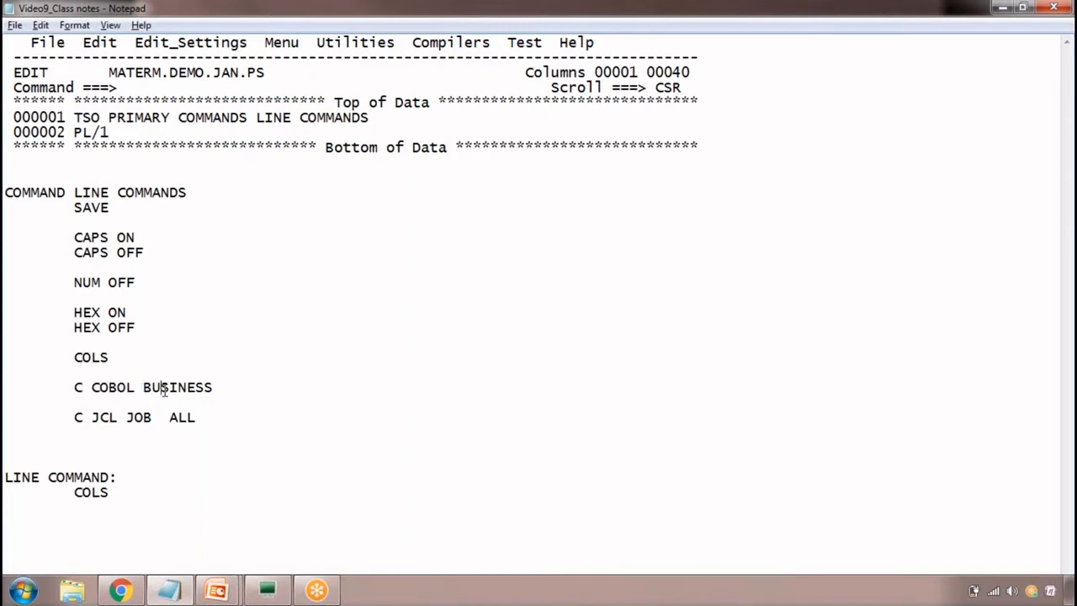
Switch back to the MF terminal and enter C 'IMS DB' DATABASE on the command line, leaving DATABASE unquoted, without running it
key("alt+Tab")
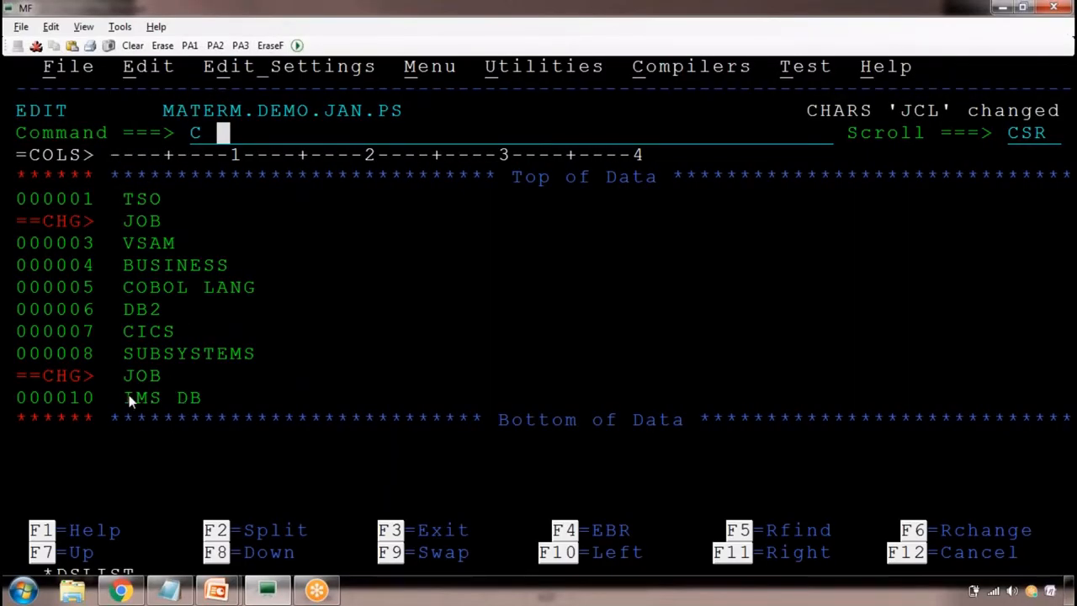
left_click_drag(129, 394, 199, 405)
type("'I")
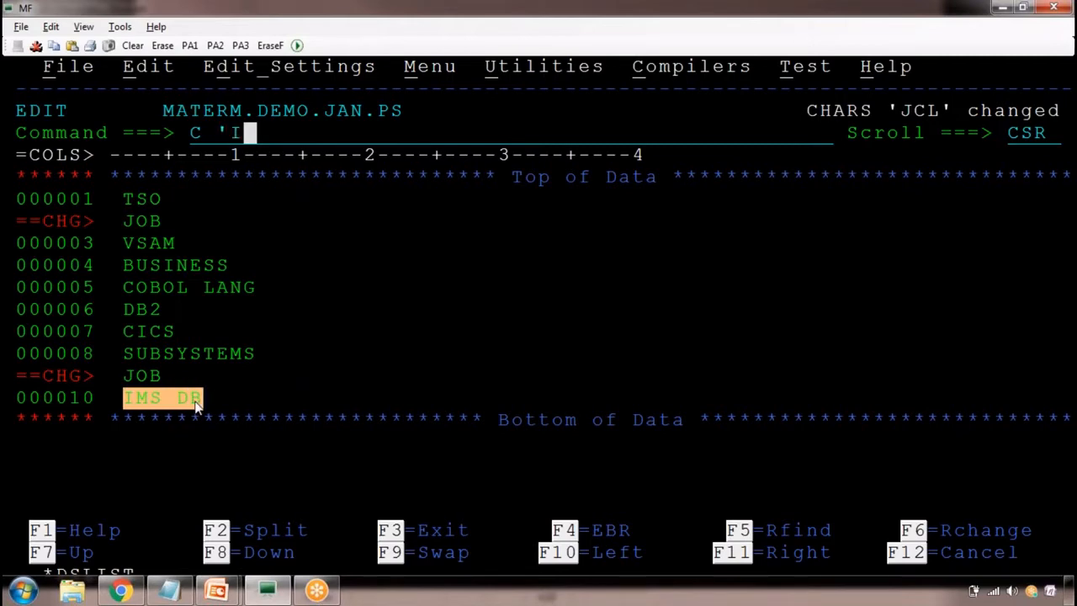
type("MS DB")
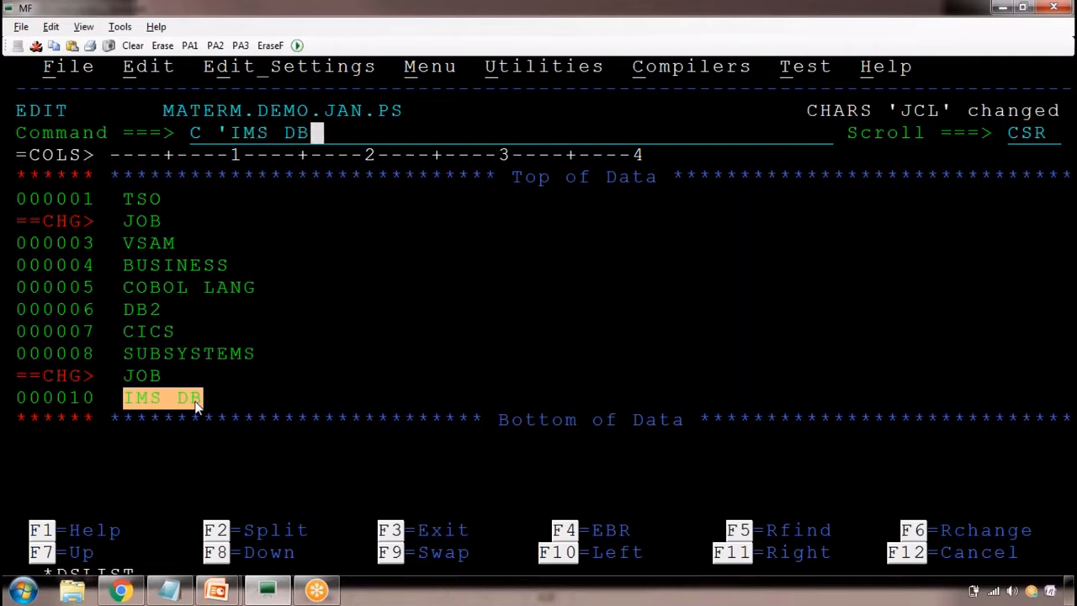
type("' '")
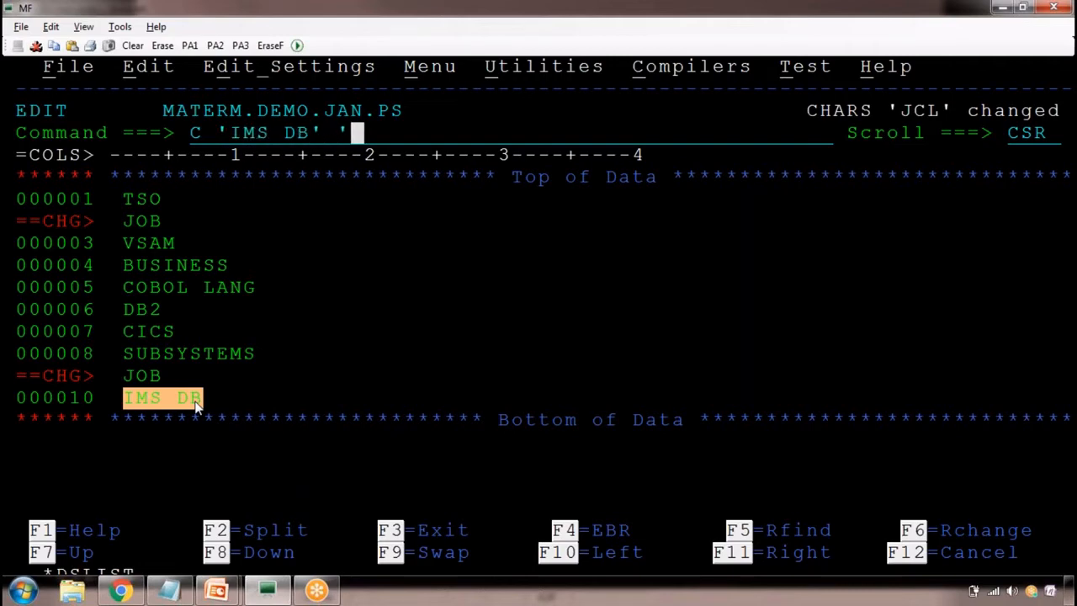
type("DATABASE")
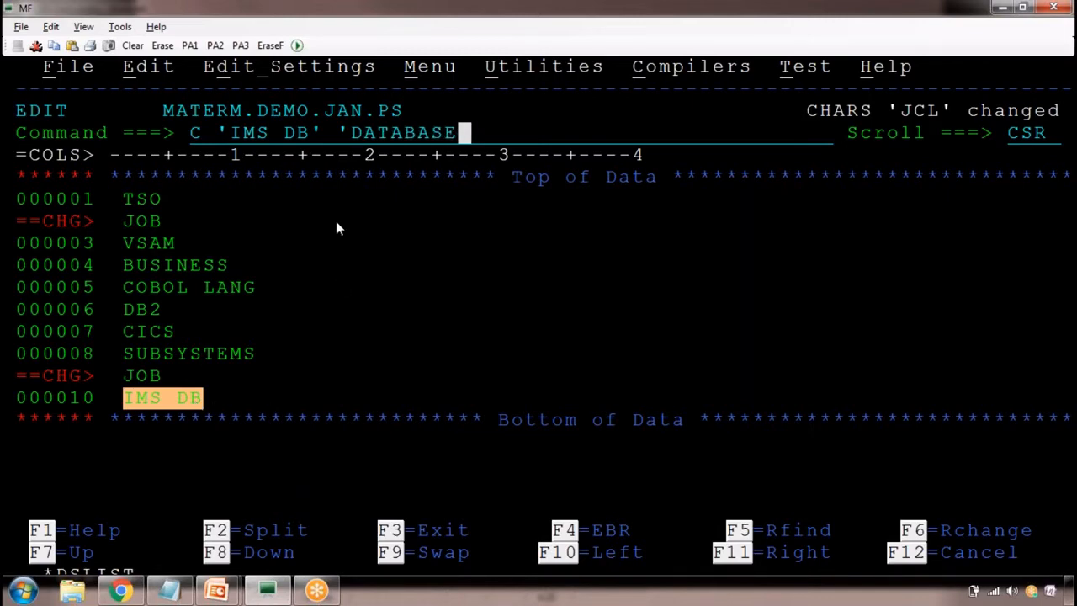
left_click(350, 135)
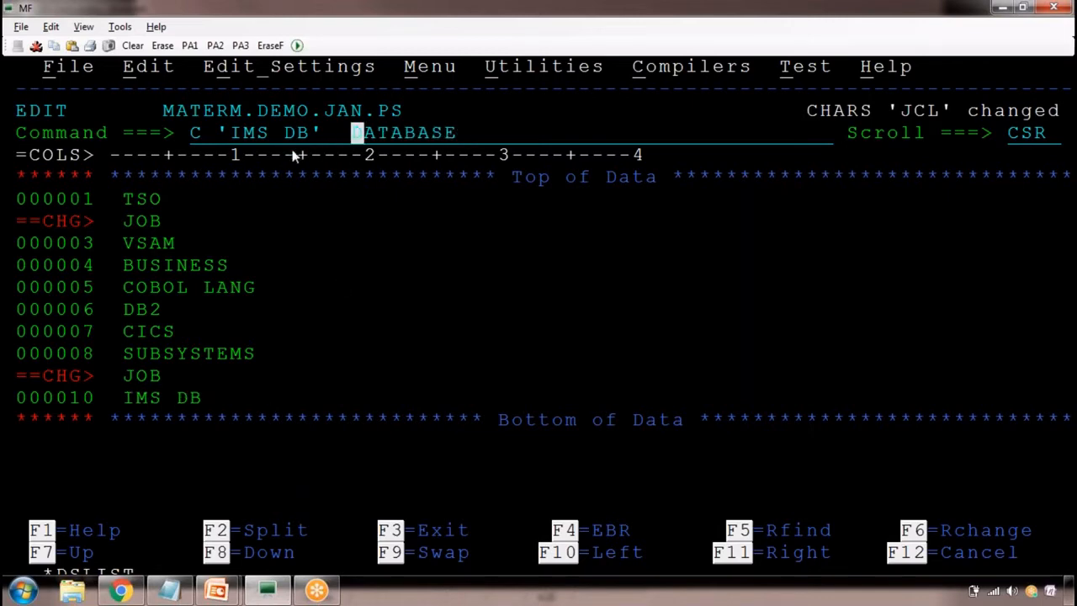
Highlight the IMS DB and DATABASE operands of the pending change command and append ALL to it
left_click_drag(231, 133, 469, 134)
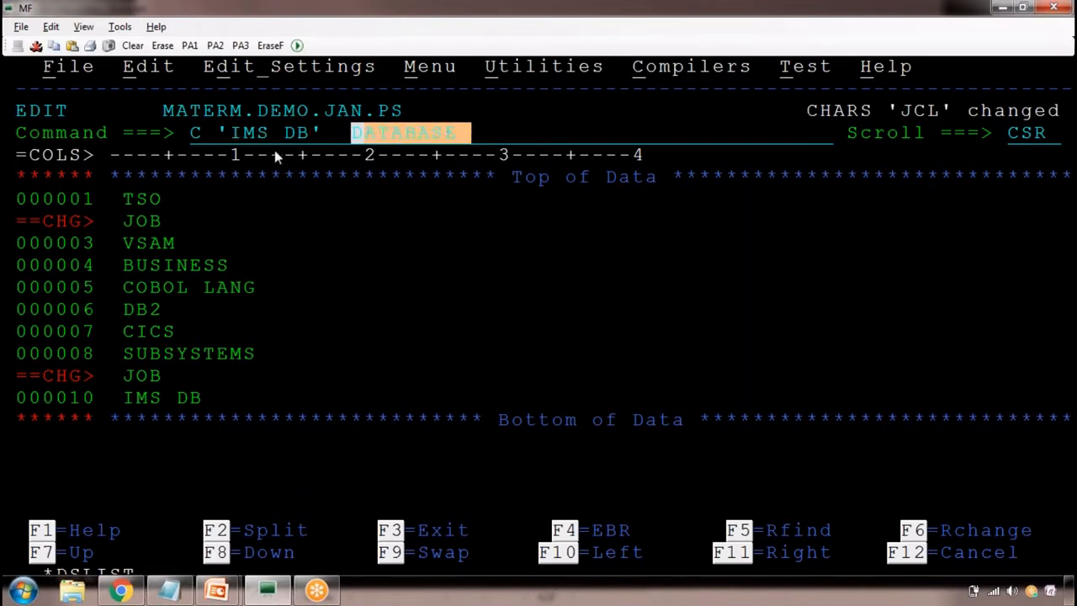
left_click_drag(230, 133, 302, 131)
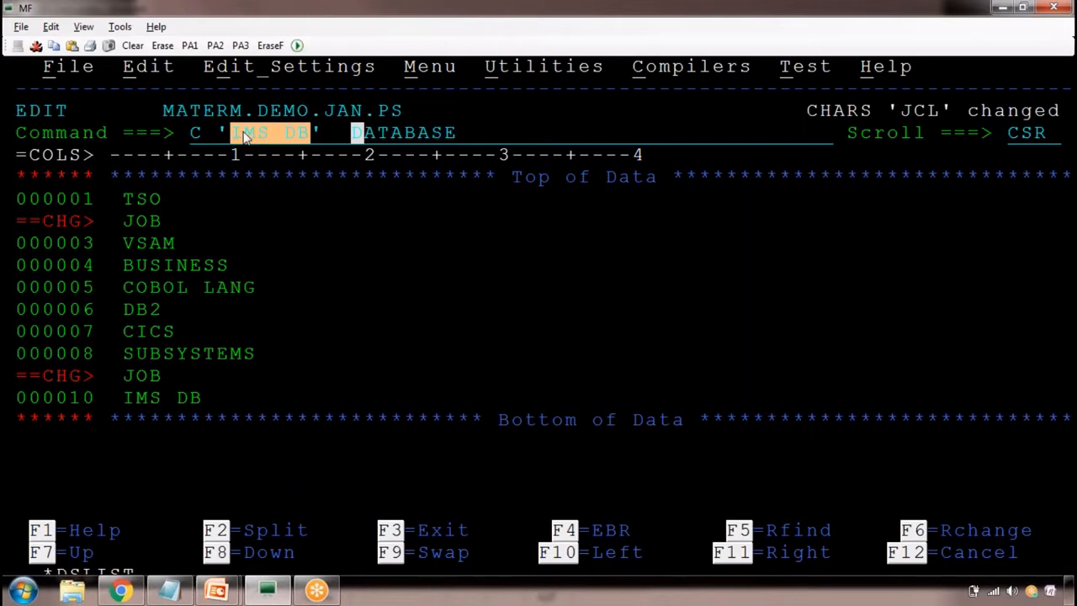
left_click_drag(353, 132, 428, 133)
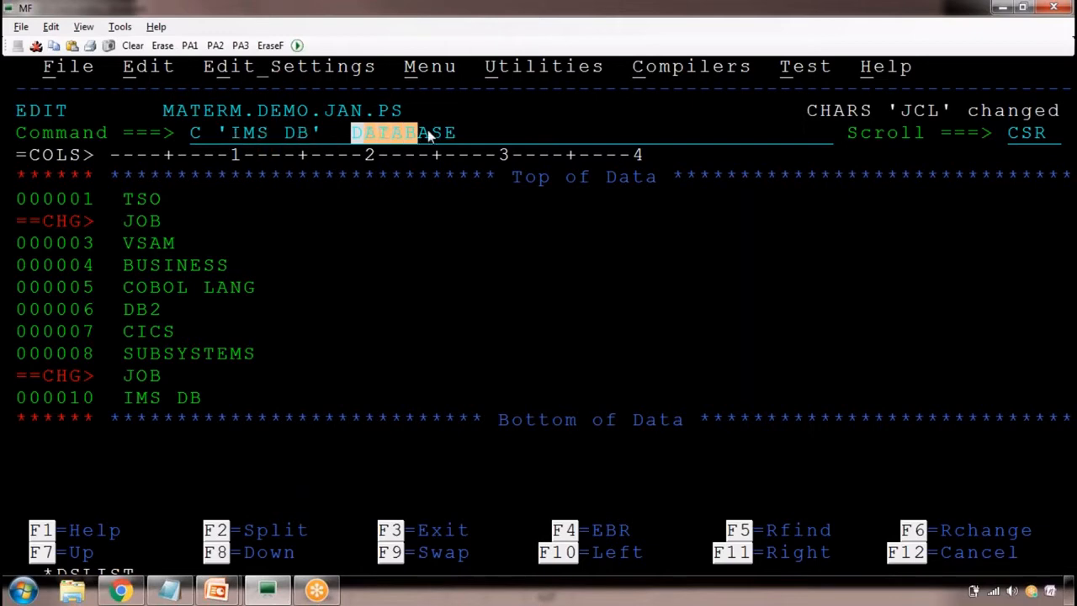
left_click(477, 132)
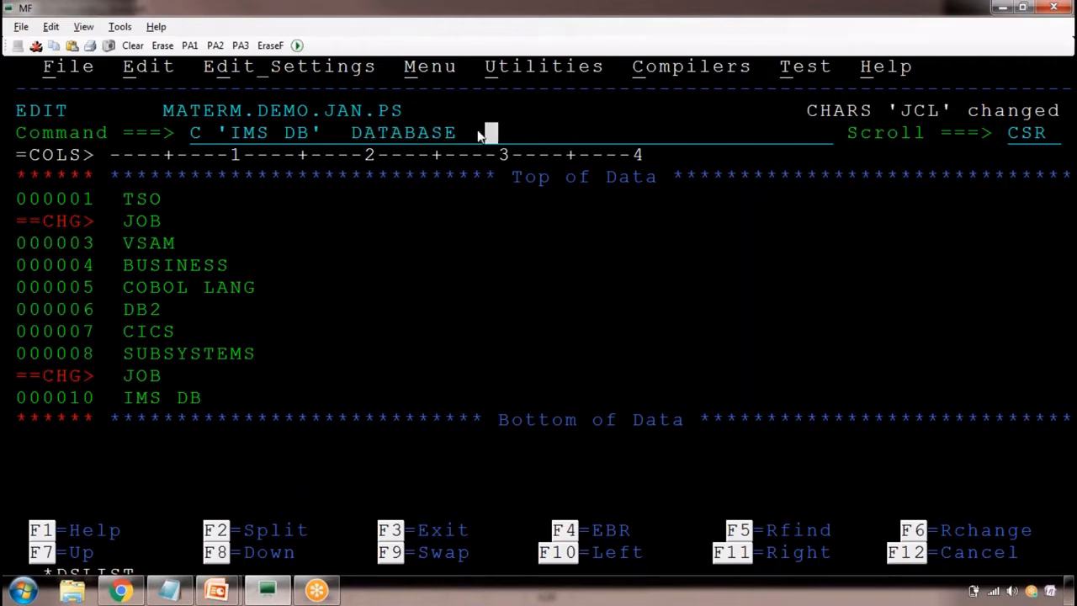
type("ALL")
Copy C 'IMS DB' DATABASE ALL into the Notepad notes as an indented entry below C JCL JOB ALL, separated by a blank line
left_click_drag(238, 128, 305, 135)
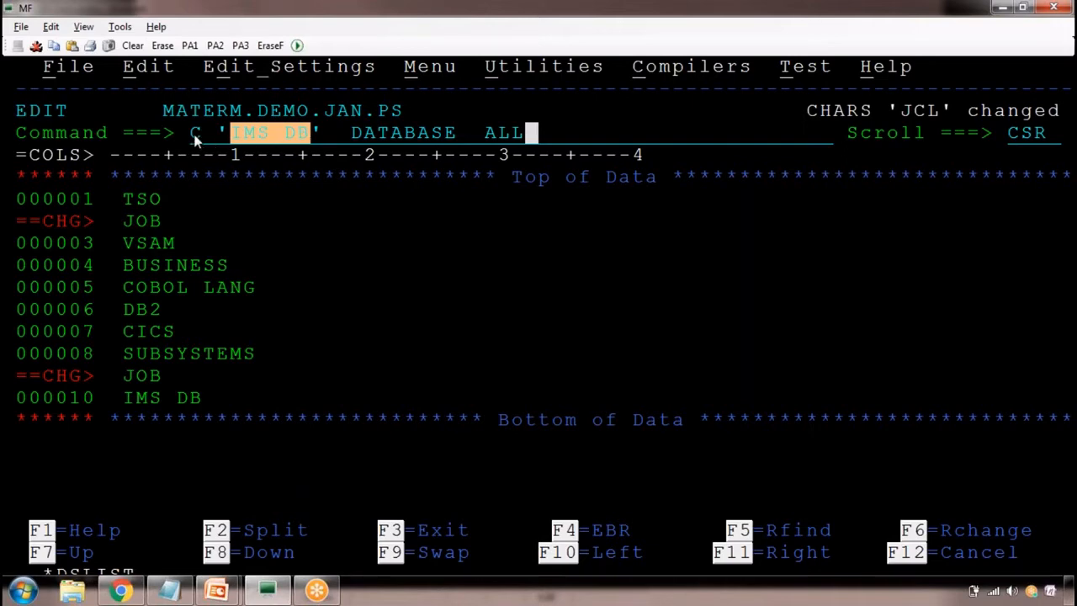
left_click_drag(193, 133, 568, 141)
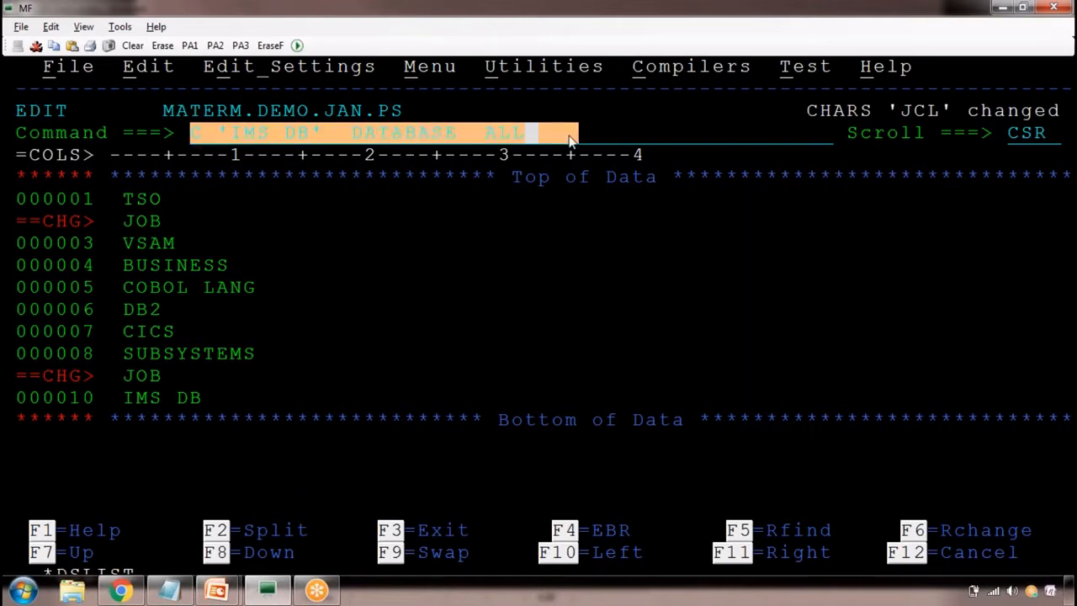
left_click(571, 141)
key("alt+Tab")
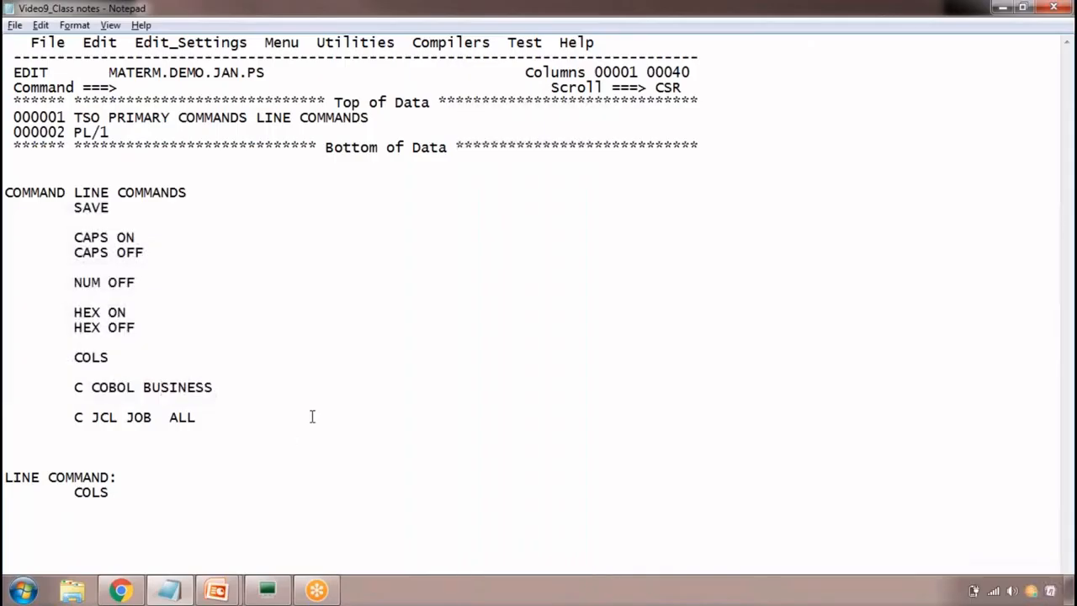
key("Return")
key("Tab")
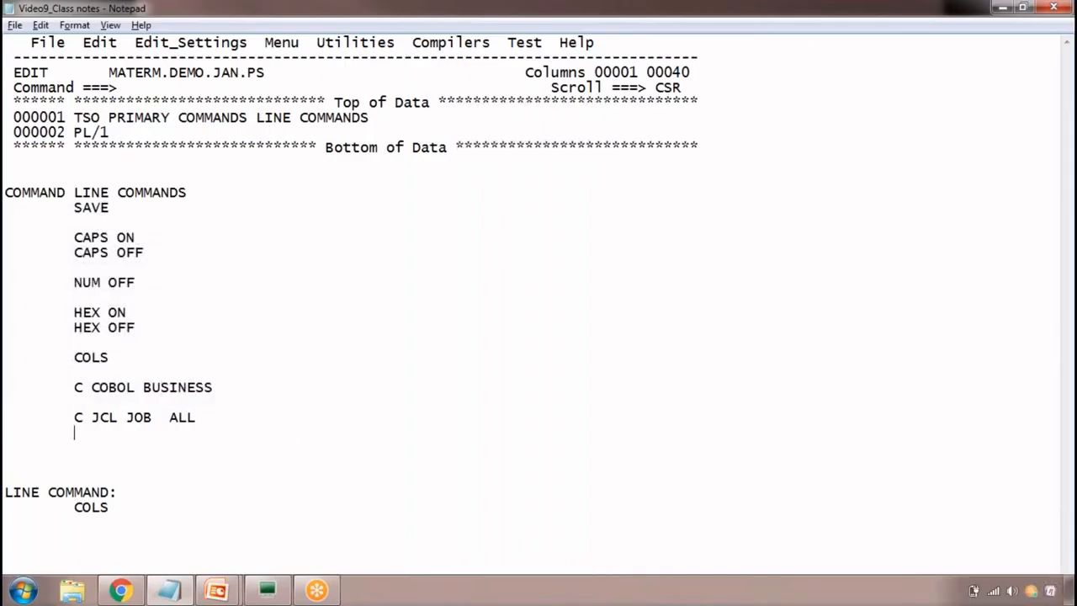
key("Return")
key("Tab")
type("C 'IMS DB'  DATABASE  ALL")
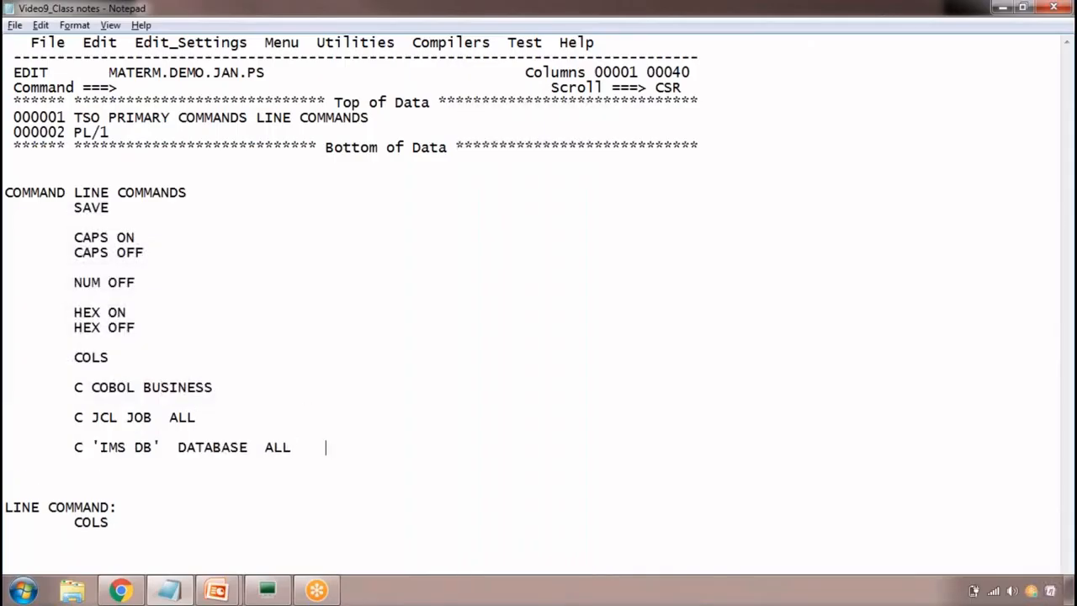
Switch back to the MF terminal, run the pending C 'IMS DB' DATABASE ALL command and highlight the replaced text on the last data line
key("alt+Tab")
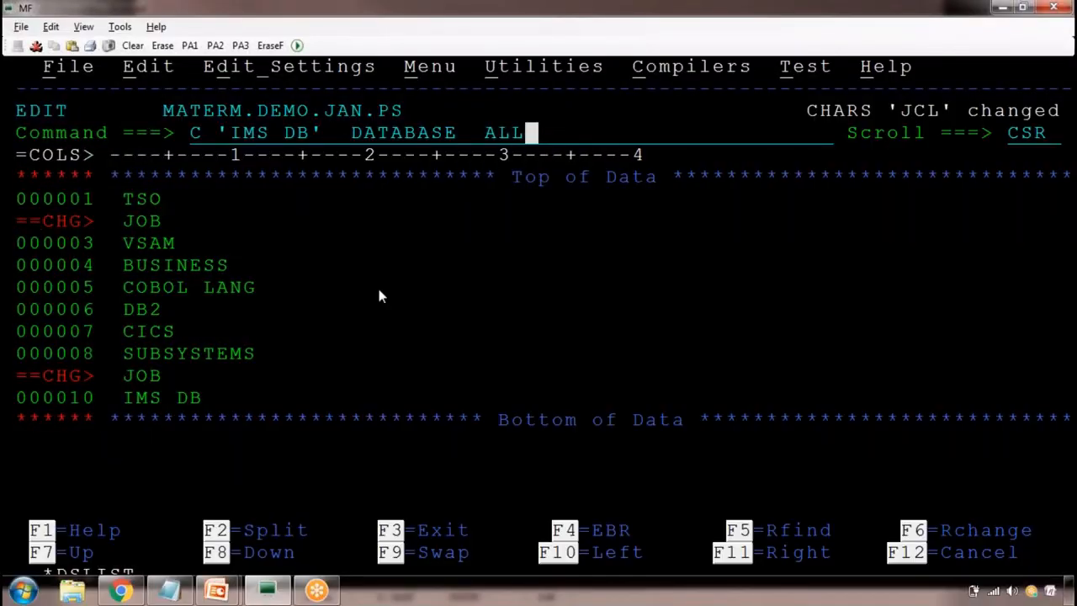
key("Return")
left_click_drag(128, 402, 220, 397)
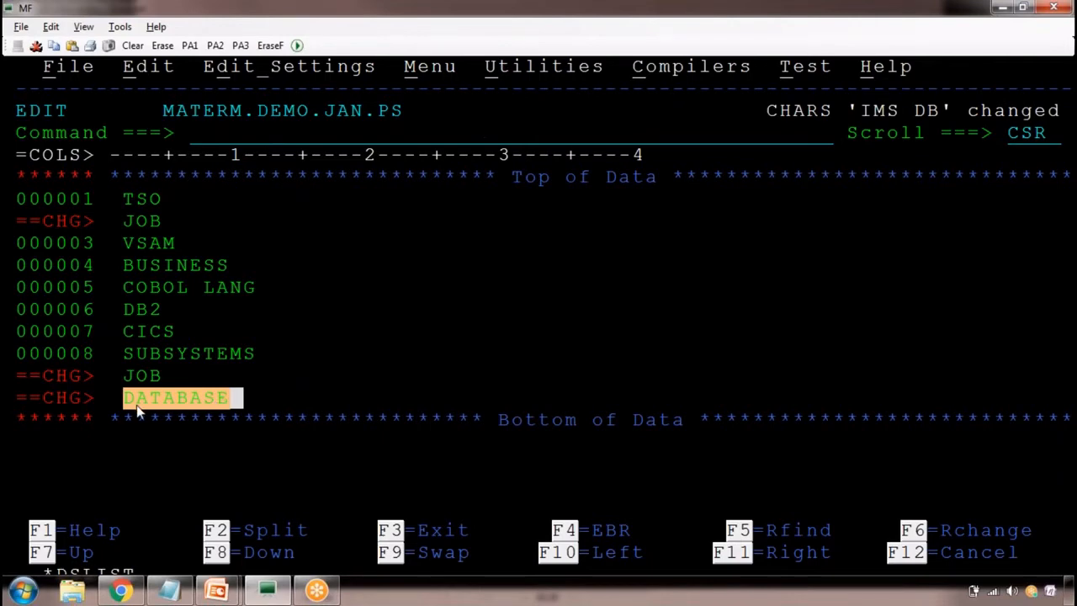
Try running the primary command C DATABASE IMS DB ALL without quotes around the two-word replacement string
left_click(210, 132)
key("ctrl+c")
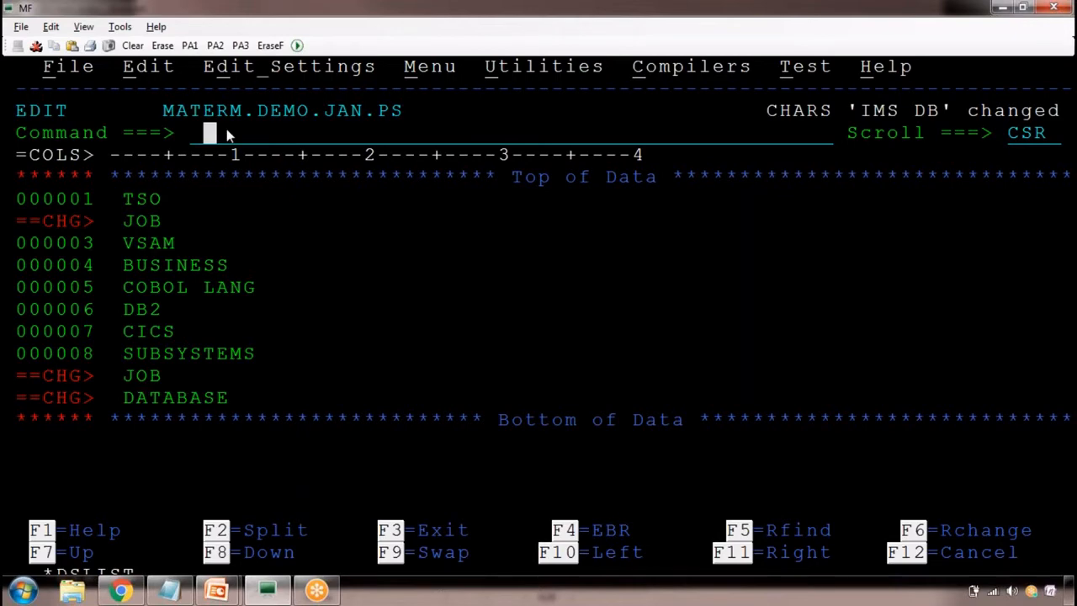
type("C DATABASE ")
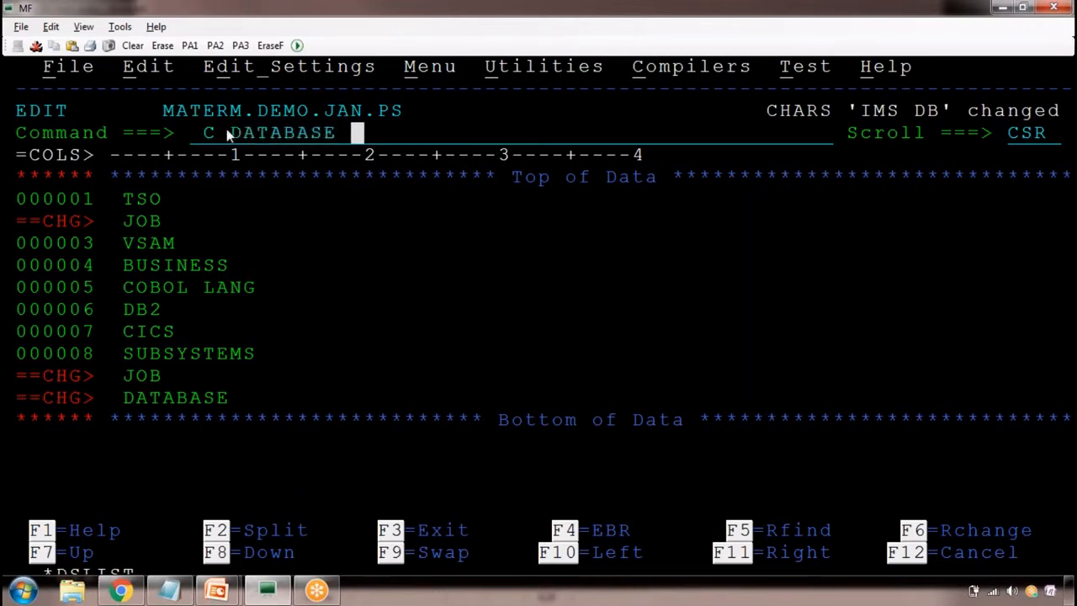
type("IM")
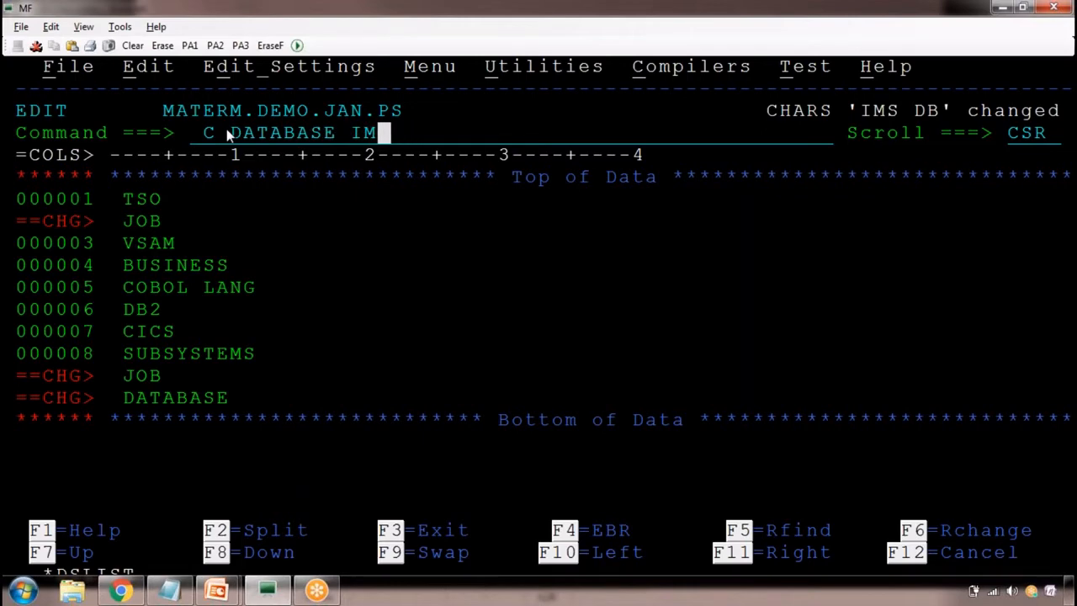
type("S DB ALL")
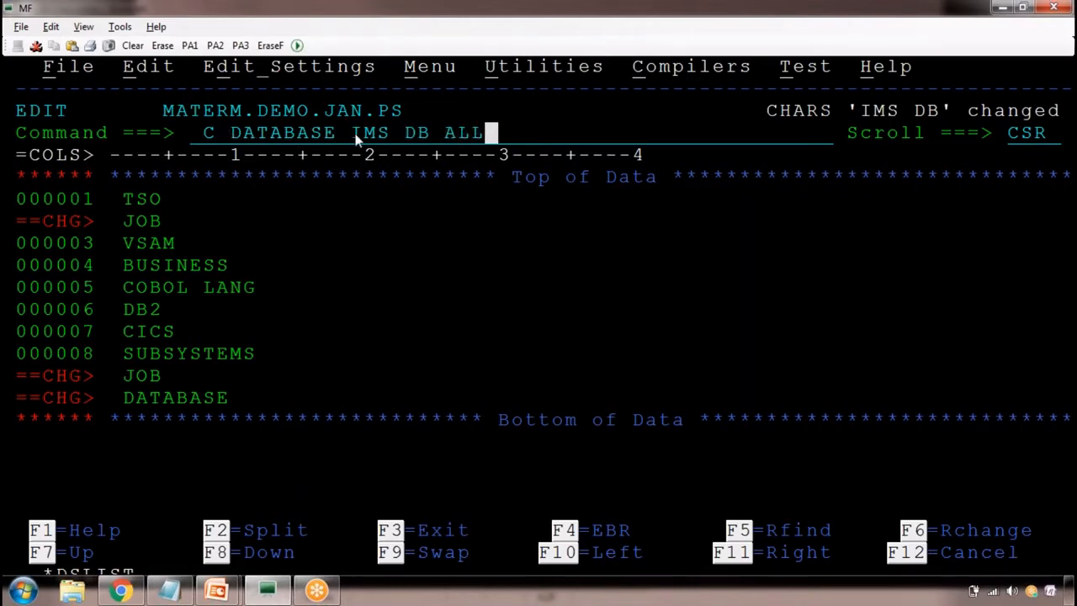
key("Return")
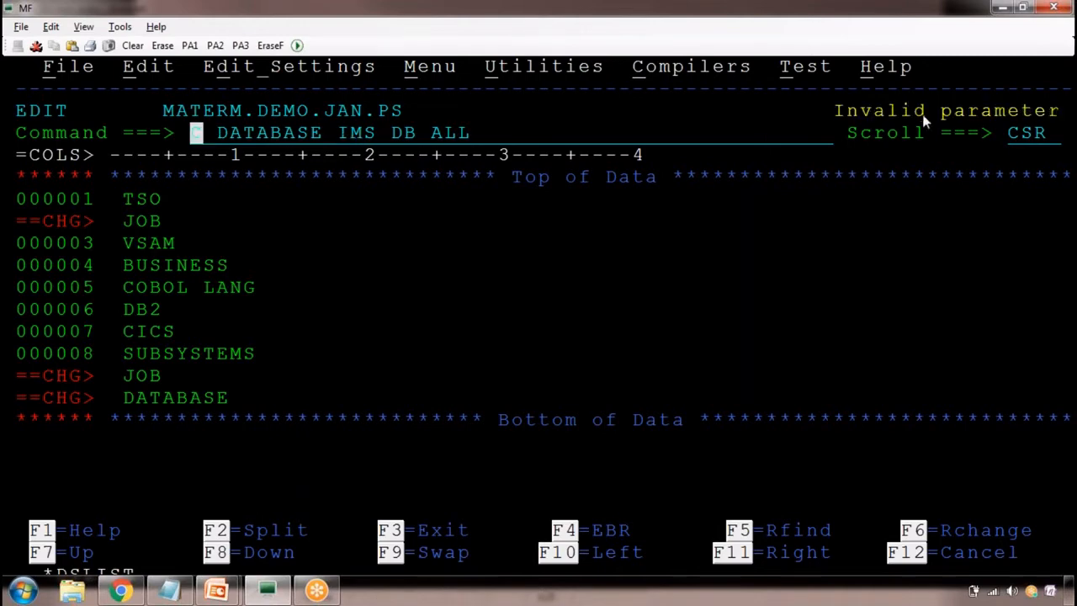
Highlight the message for the unquoted command and examine its IMS, DB and ALL operands
left_click_drag(842, 113, 1071, 114)
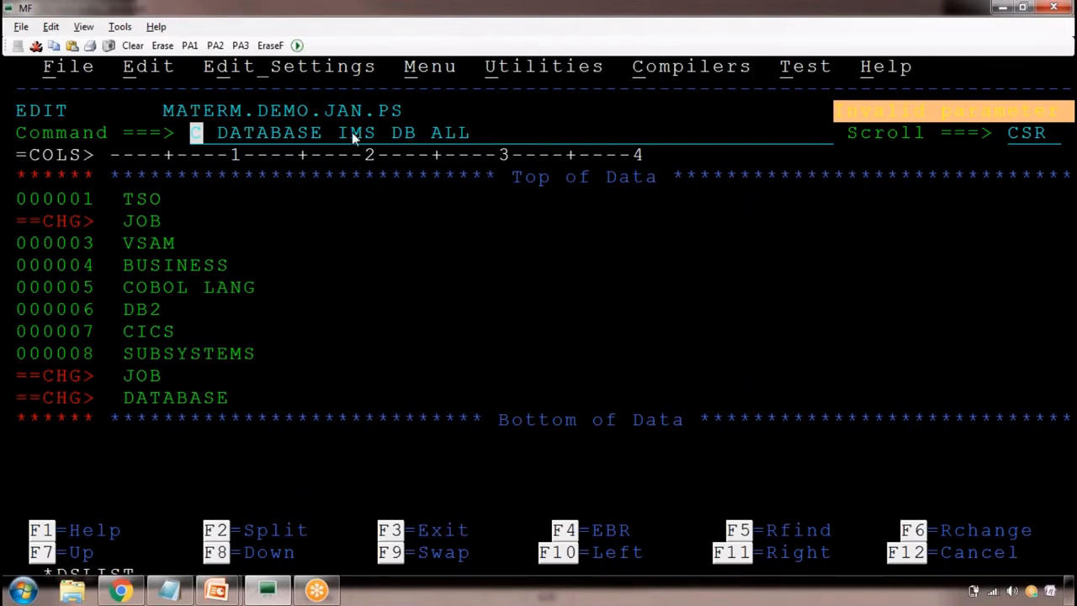
left_click_drag(348, 136, 386, 136)
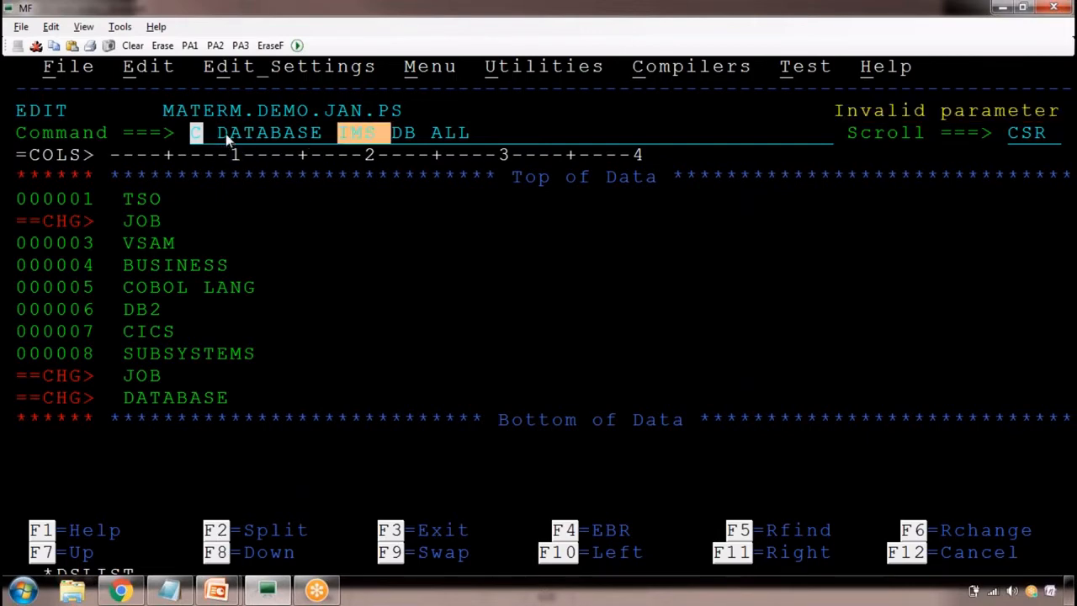
left_click_drag(227, 137, 482, 135)
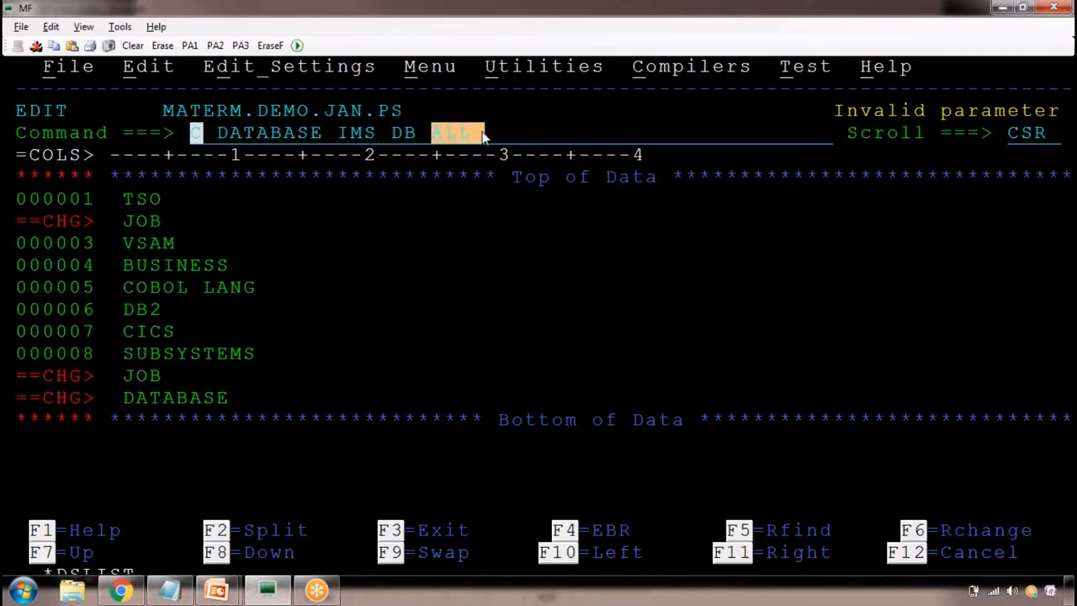
left_click_drag(417, 135, 392, 135)
Enclose IMS DB in single quotes in the pending command and run C DATABASE 'IMS DB' ALL
left_click(340, 135)
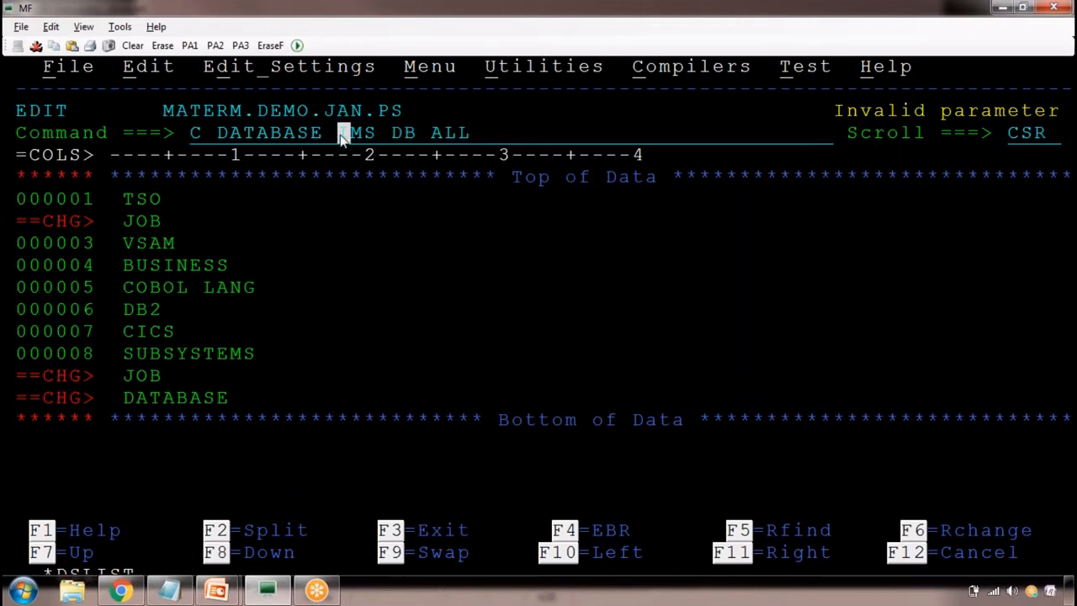
type("'")
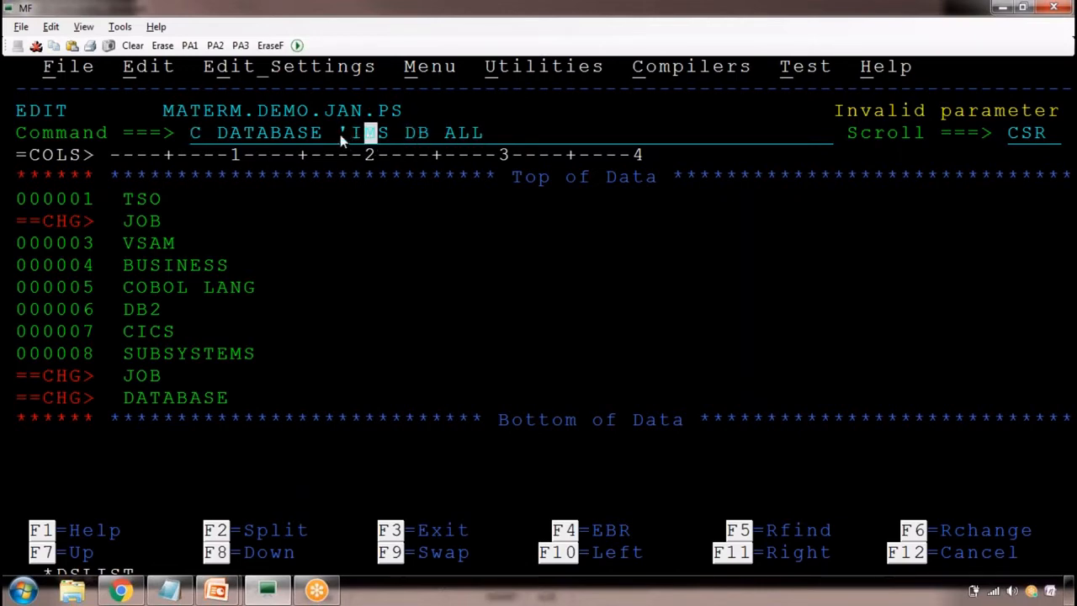
key("Right")
key("Right")
key("Right")
key("Right")
key("Right")
key("Right")
type("'")
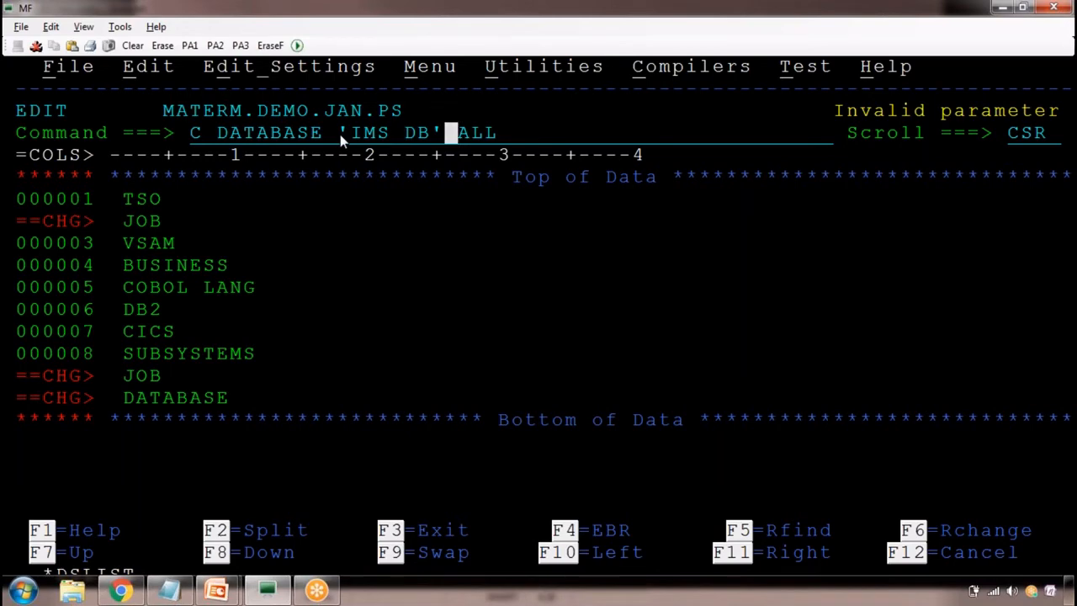
key("Return")
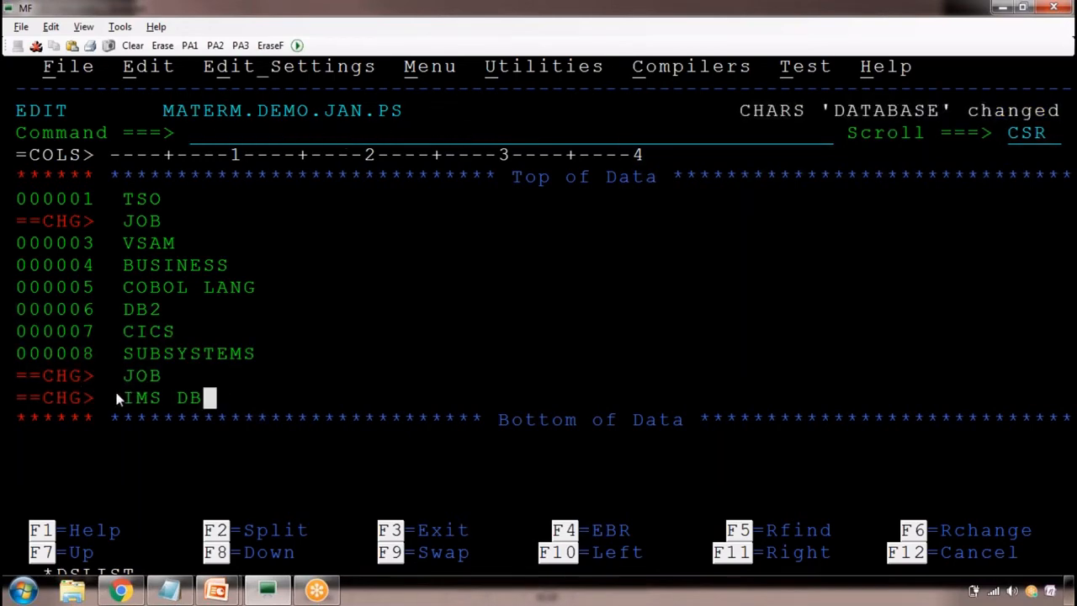
Highlight the replaced IMS DB text and the line-number area, and clear the ==CHG> flags with the primary command RES
left_click_drag(116, 393, 206, 402)
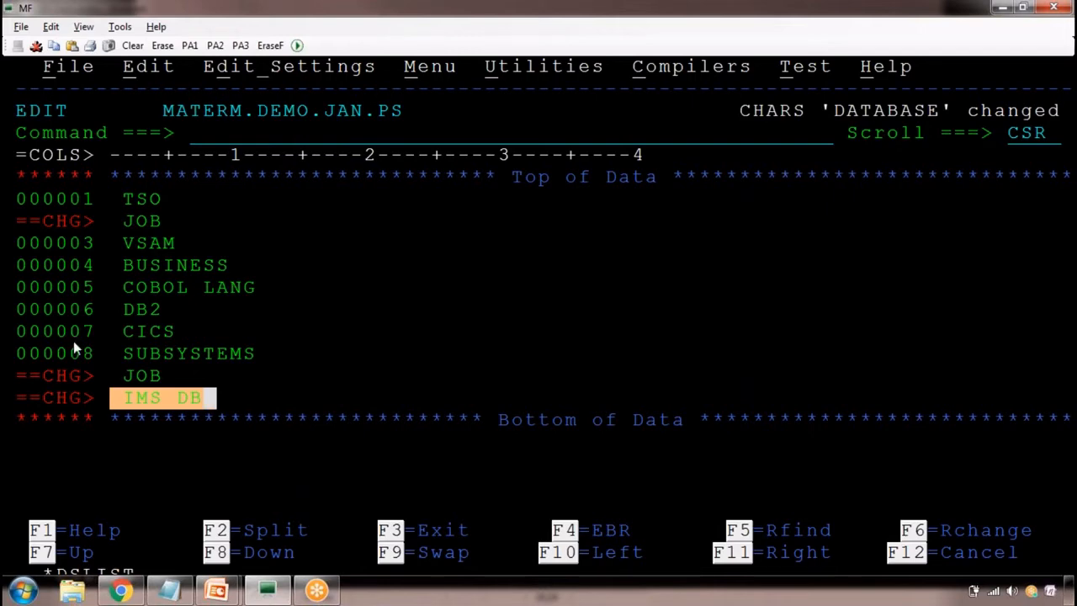
left_click_drag(22, 207, 123, 429)
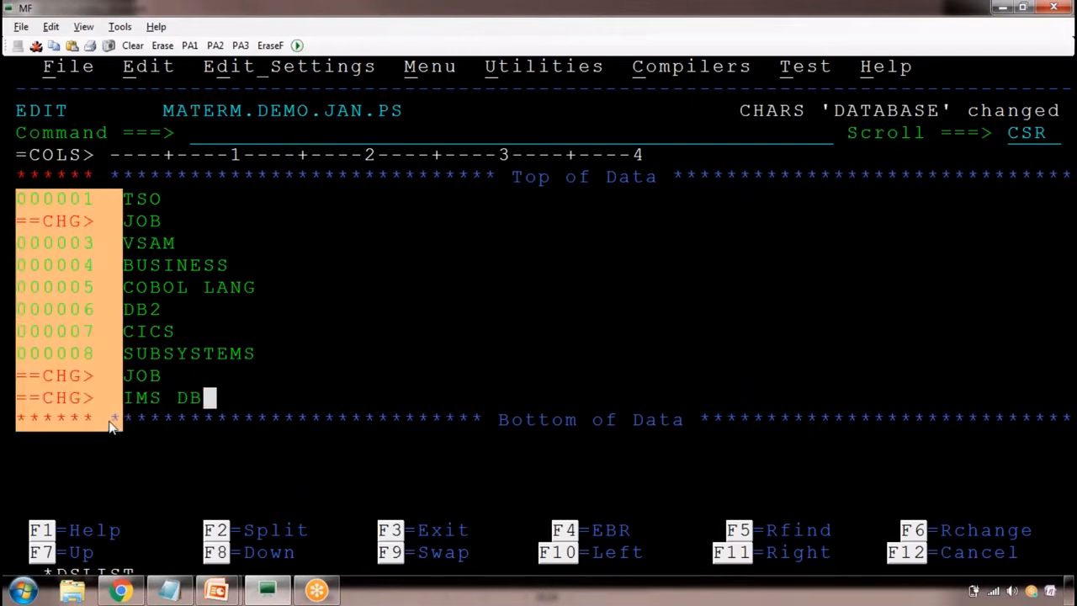
left_click(205, 139)
type("RE")
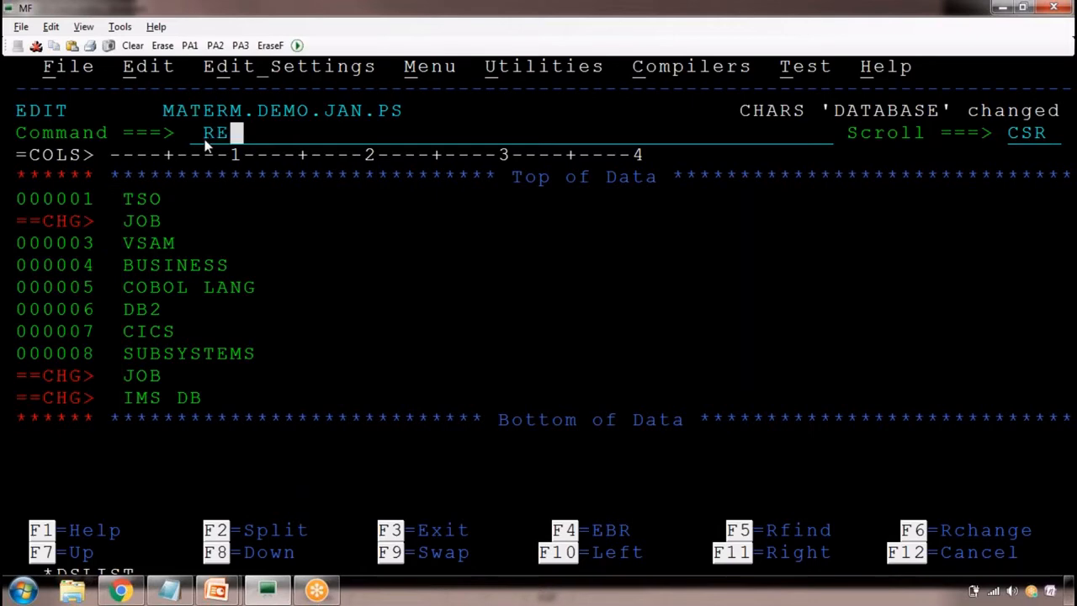
type("S")
key("Return")
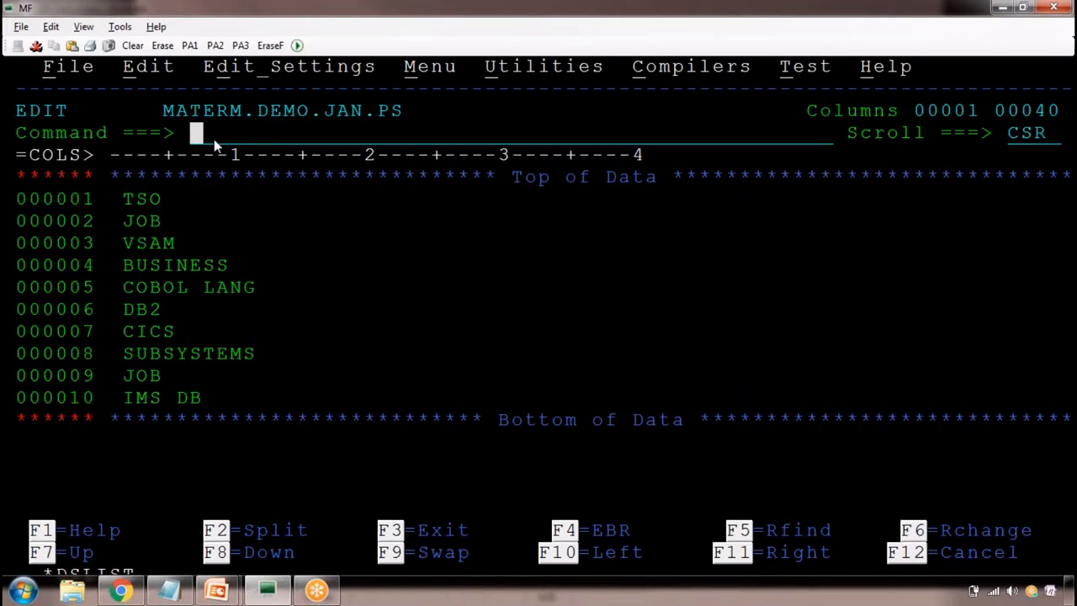
Switch to the Notepad class notes and add RES below the C 'IMS DB' DATABASE ALL entry
key("alt+Tab")
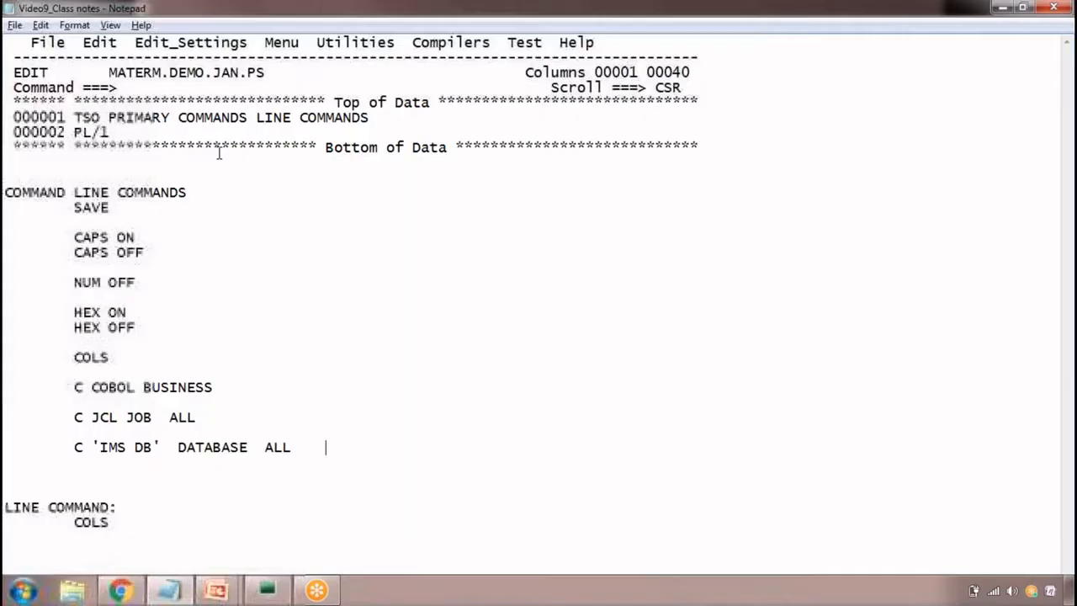
key("Return")
key("Return")
key("Tab")
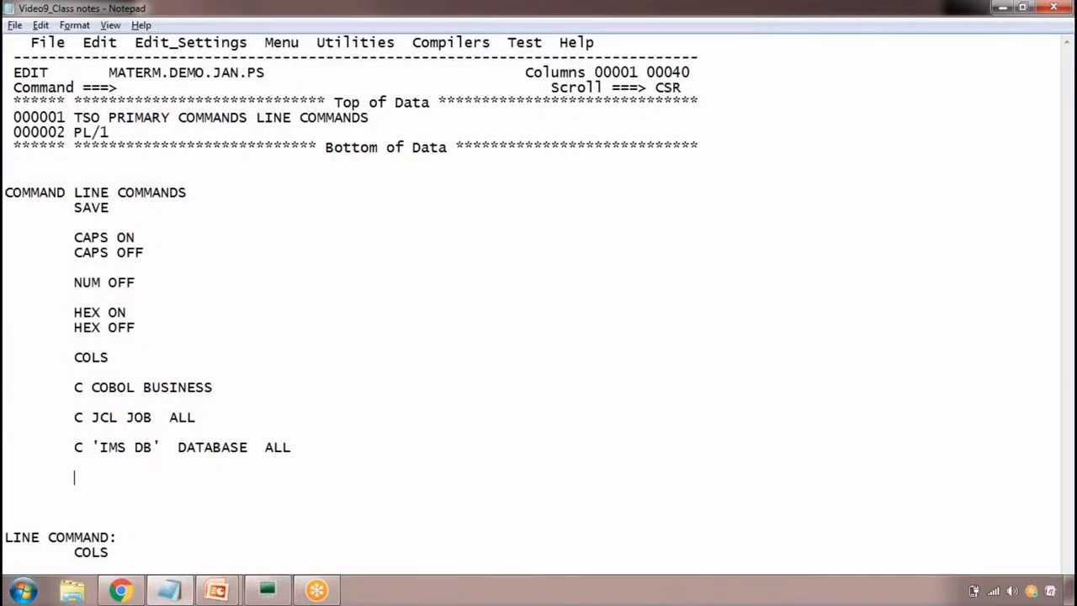
type("RES")
key("Return")
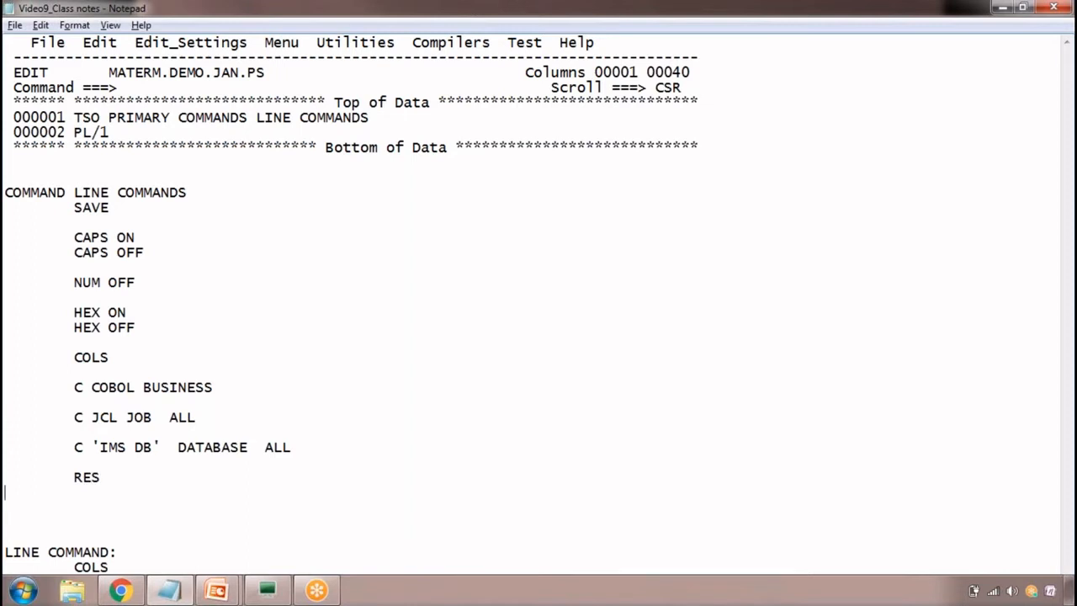
key("Tab")
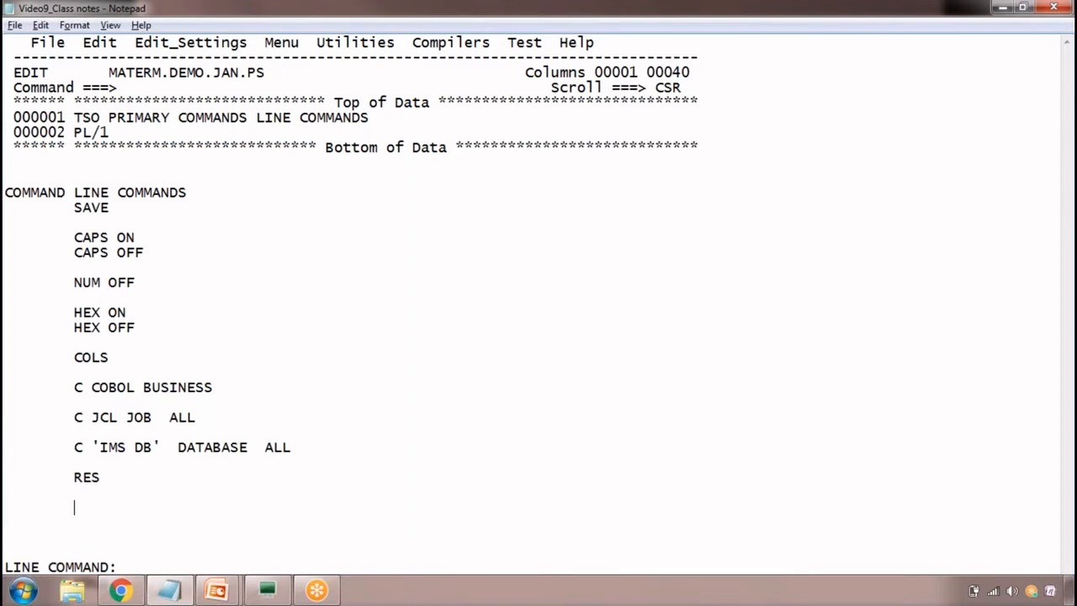
Add F DB below RES in the class notes and switch back to the MF terminal
key("alt+Tab")
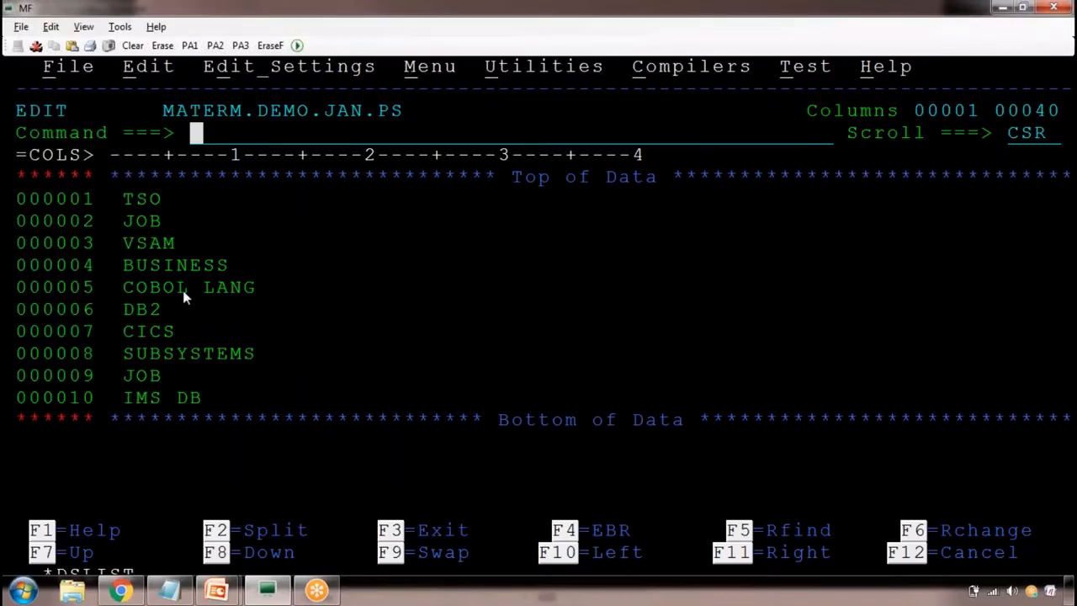
key("alt+Tab")
type("FIND")
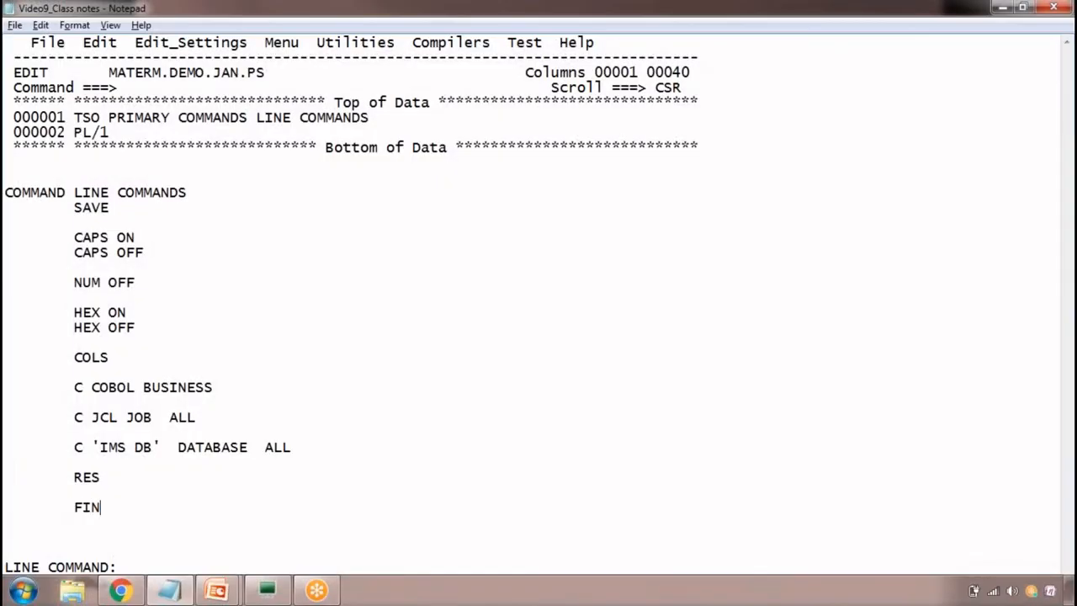
key("BackSpace")
key("BackSpace")
key("BackSpace")
key("BackSpace")
key("alt+Tab")
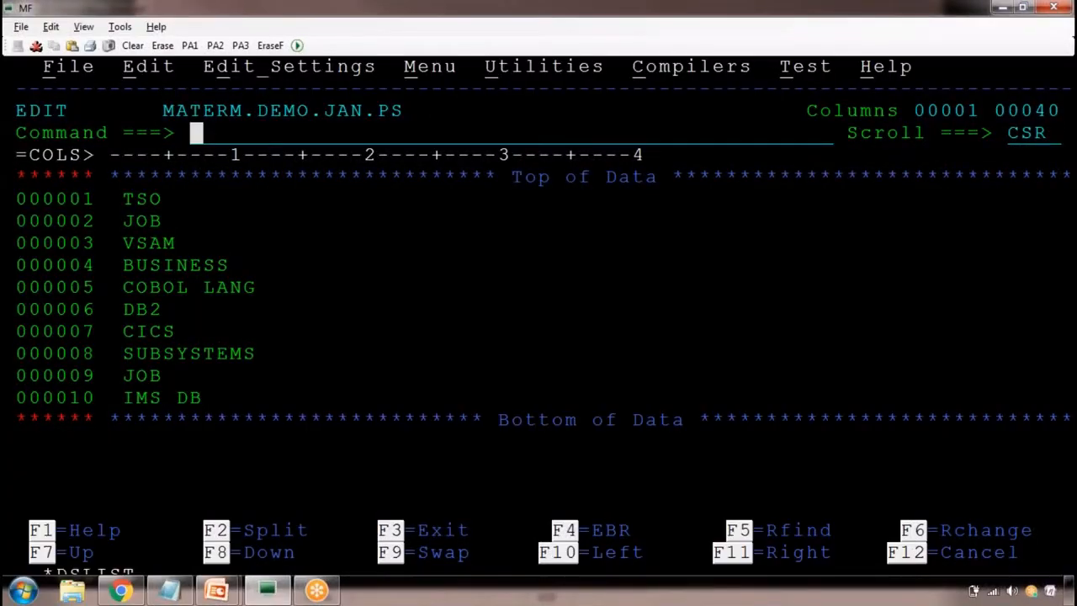
key("alt+Tab")
type("DB")
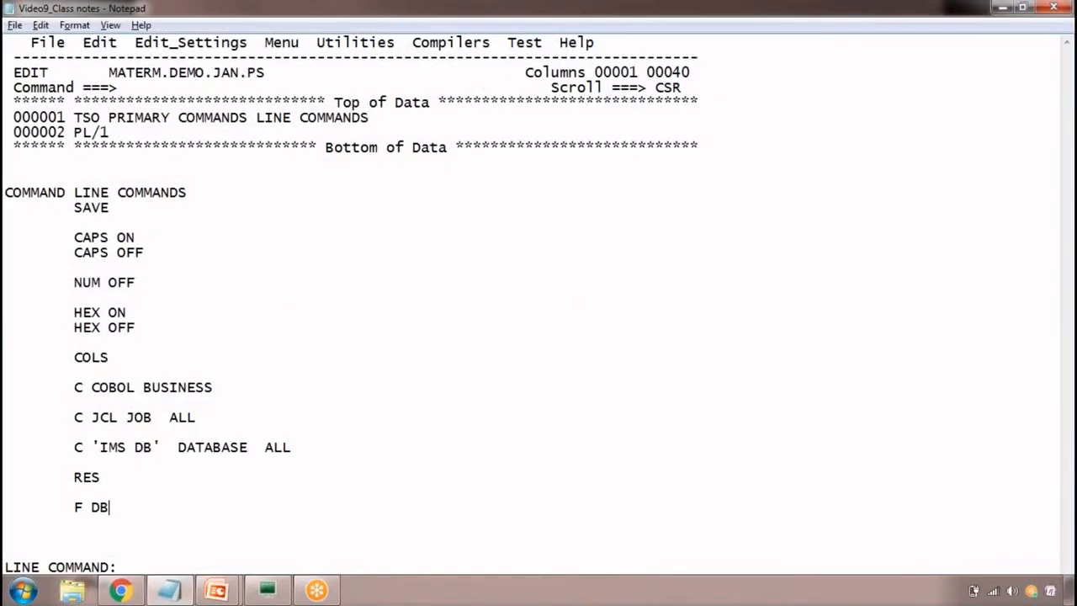
type(" ALL")
key("BackSpace")
key("BackSpace")
key("BackSpace")
key("alt+Tab")
type("DB")
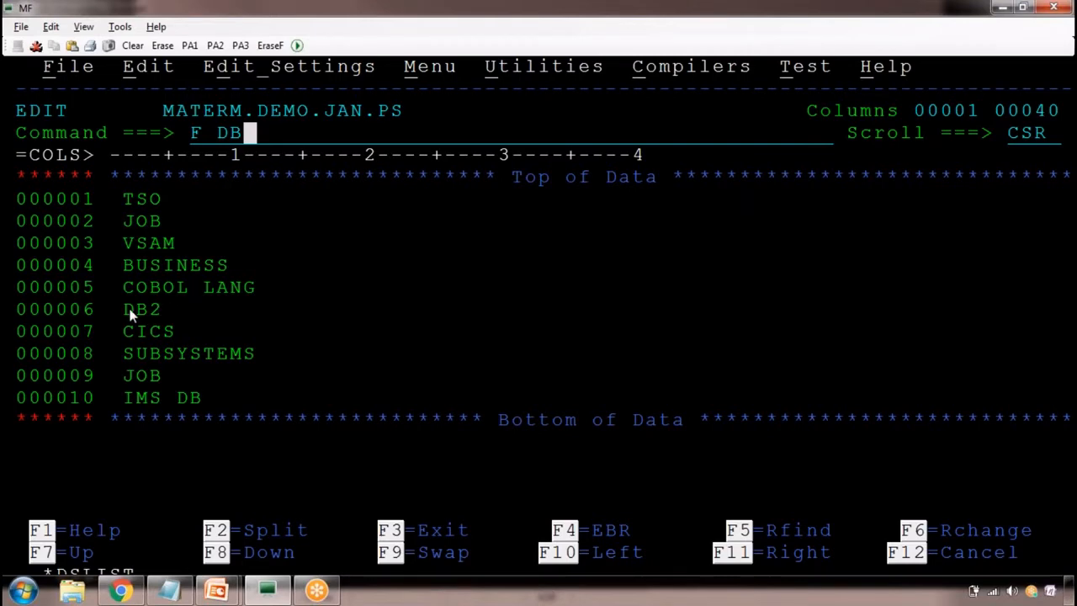
left_click_drag(130, 313, 149, 312)
left_click_drag(130, 311, 146, 312)
left_click_drag(186, 395, 212, 398)
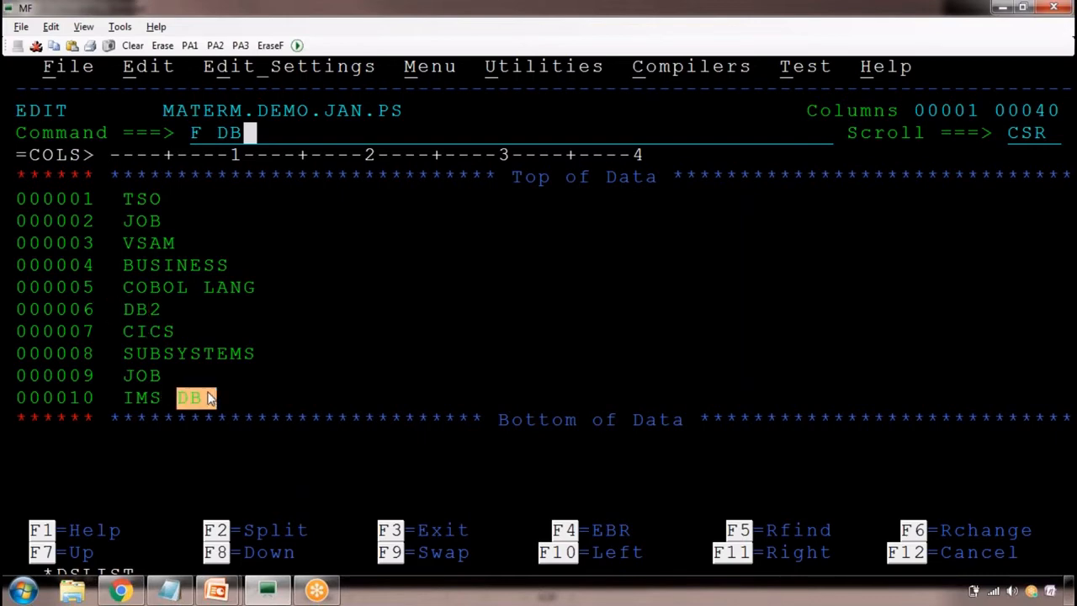
key("BackSpace")
key("BackSpace")
key("BackSpace")
key("BackSpace")
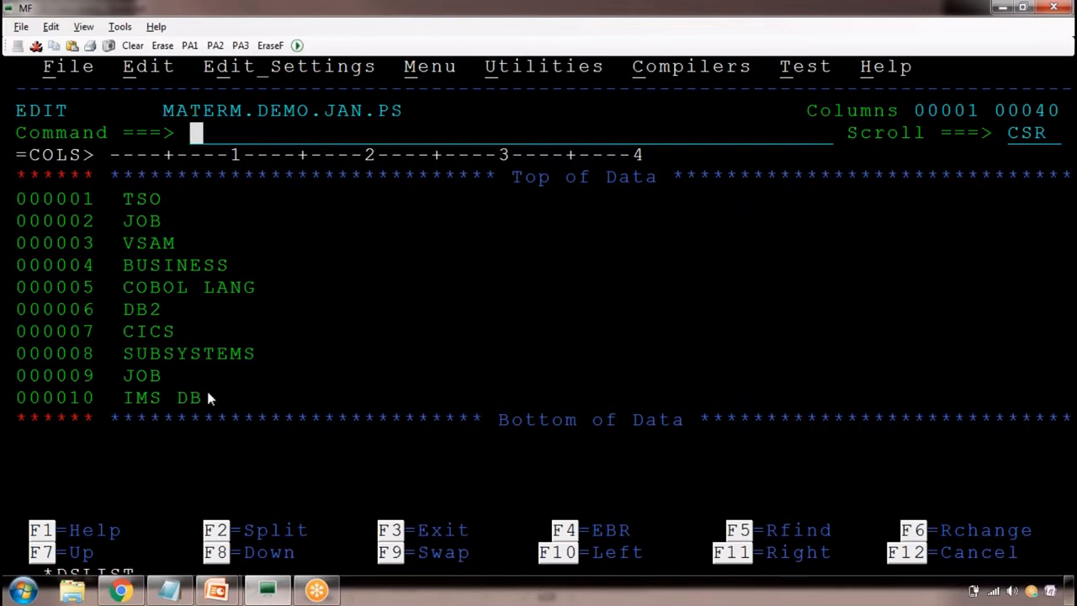
Use the I line command to insert a DB line after the last data line and another after JOB on line 000002
left_click(47, 397)
type("i")
key("Return")
type("DB")
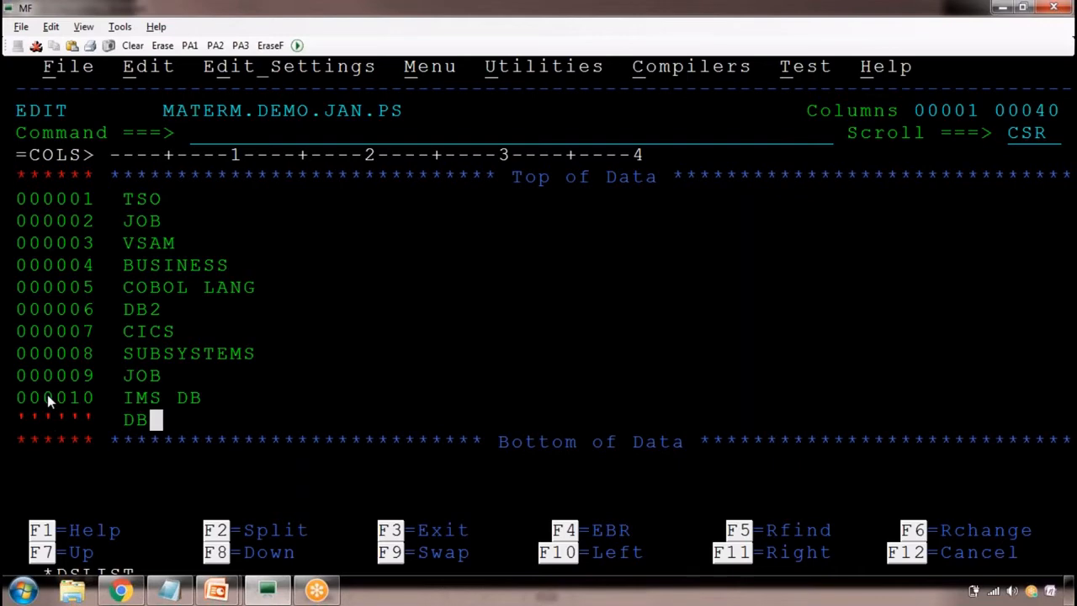
left_click(41, 240)
key("Up")
type("I")
key("Return")
type("DB")
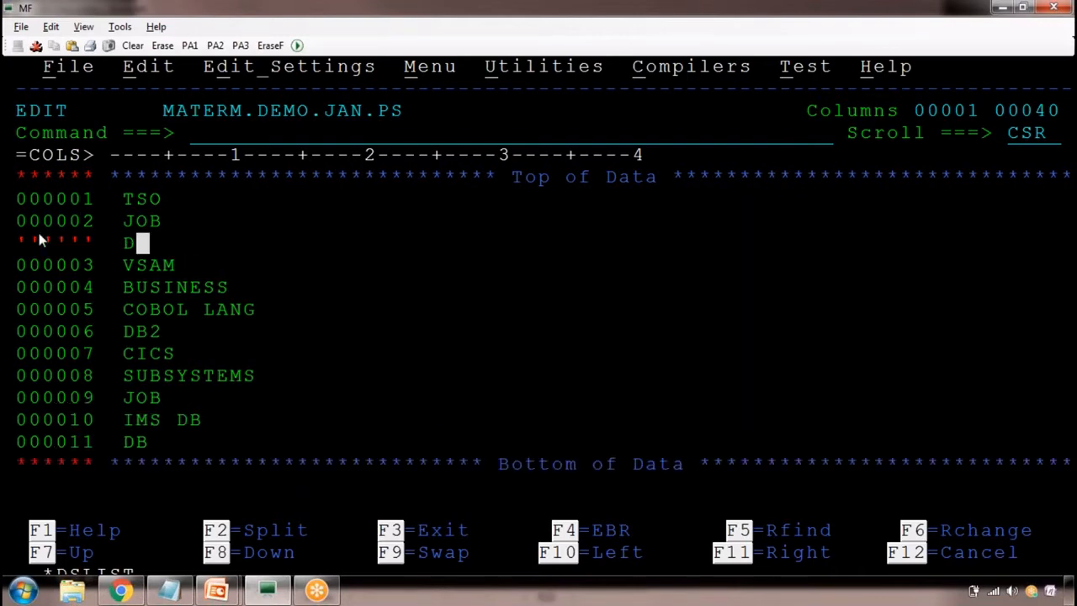
Insert a line containing DB directly below Top of Data and save the data set with SAVE
key("Tab")
key("Up")
key("Up")
key("Up")
key("Up")
type("I")
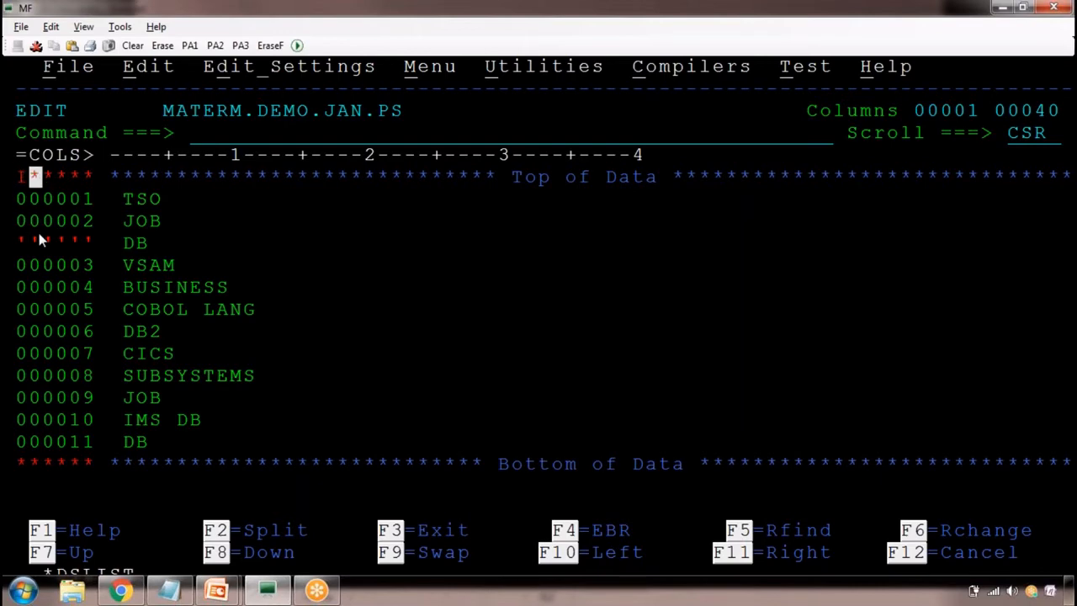
key("Return")
type("DB")
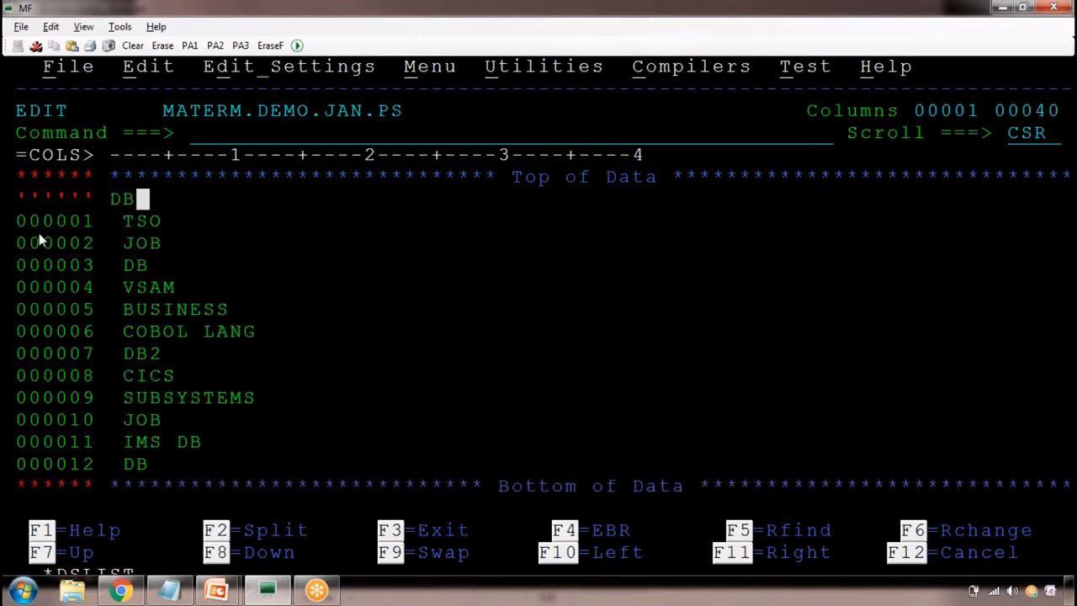
key("Home")
type("SAVE")
key("Return")
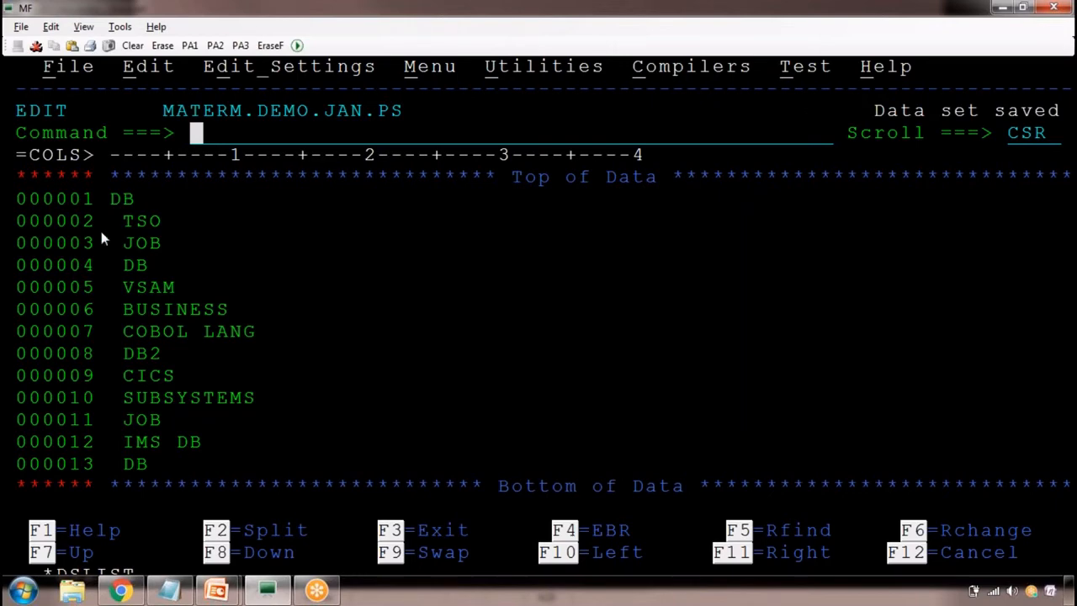
Highlight each occurrence of DB in the data, from line 000001 down to line 000013
left_click_drag(105, 200, 141, 206)
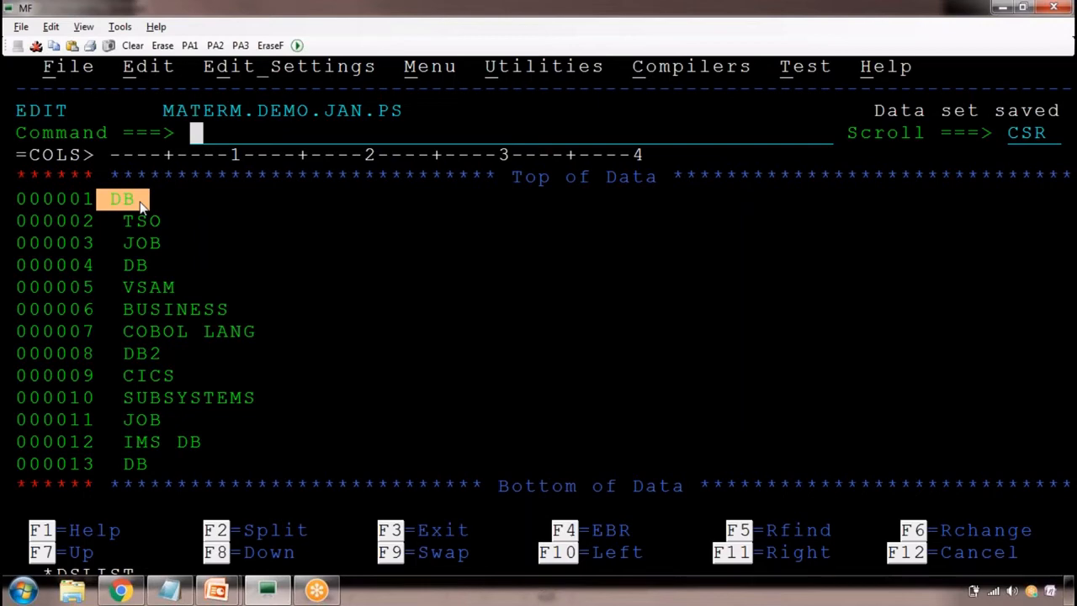
left_click_drag(163, 264, 124, 268)
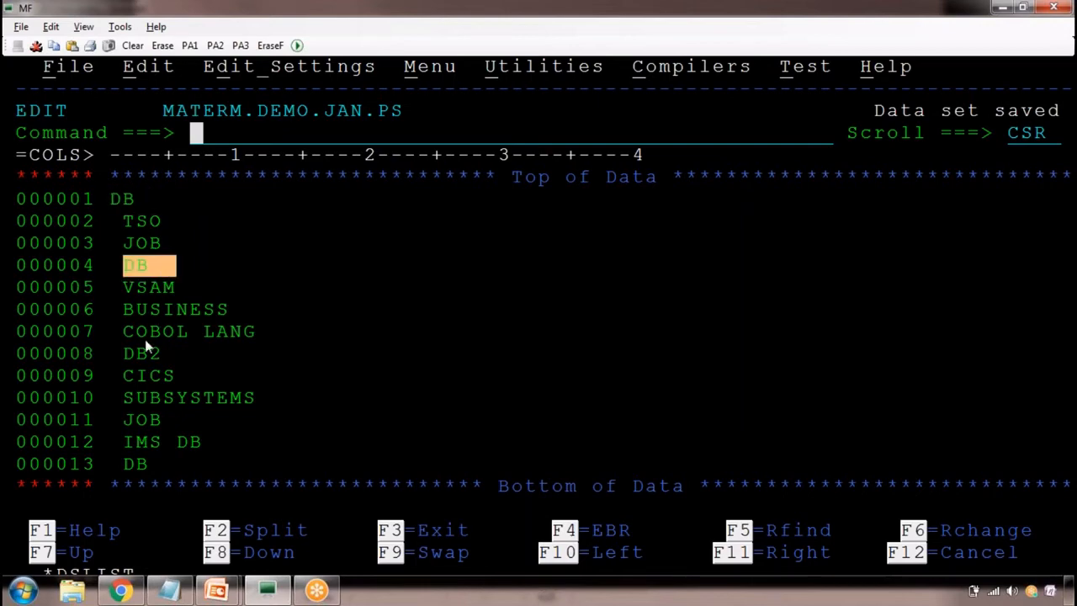
left_click_drag(127, 353, 163, 355)
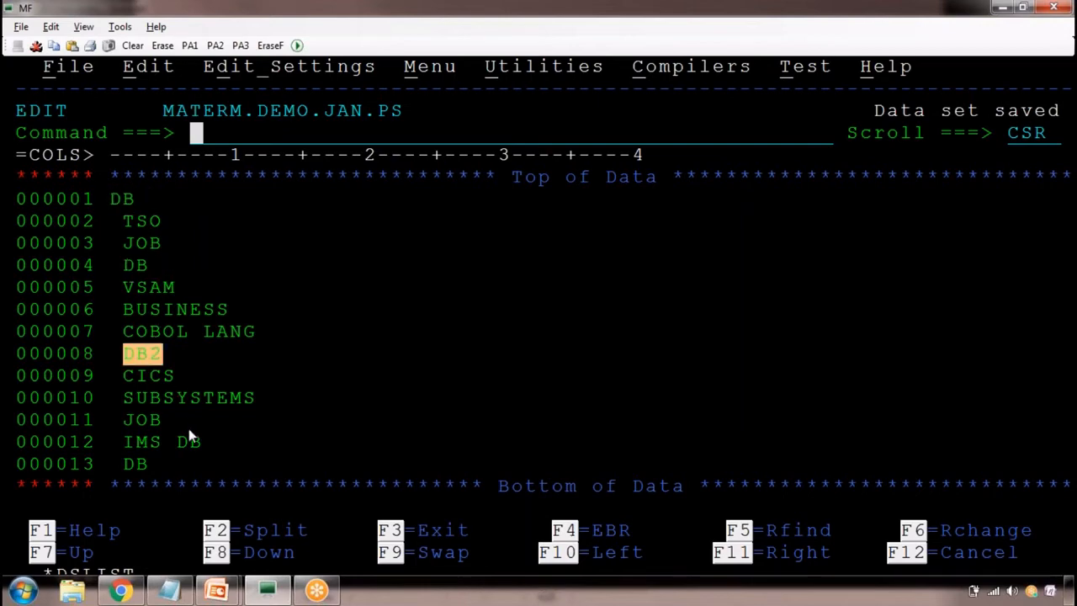
left_click_drag(189, 442, 210, 444)
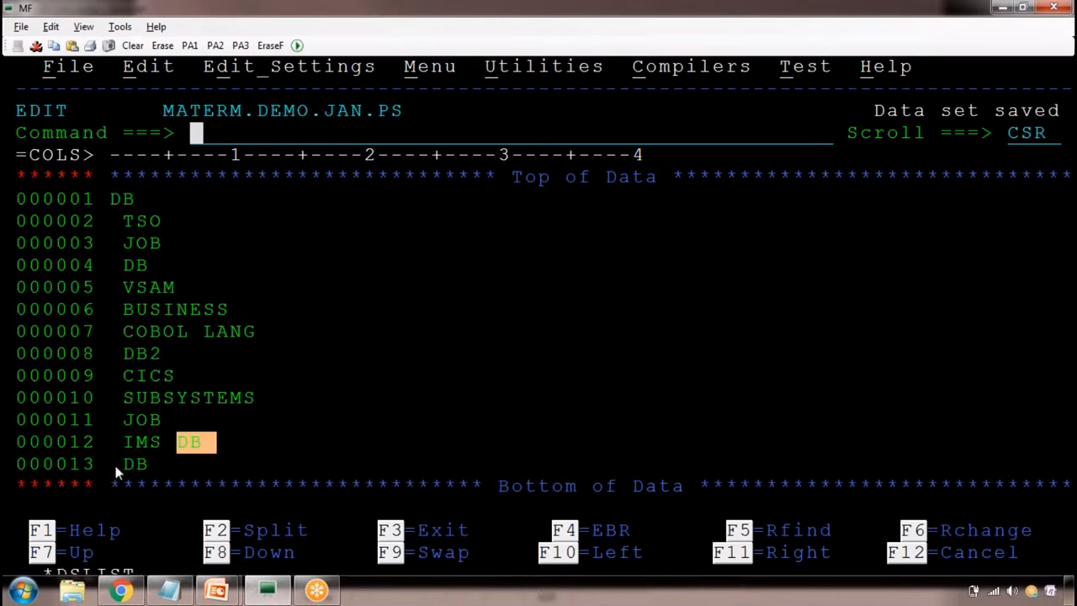
left_click_drag(113, 461, 151, 459)
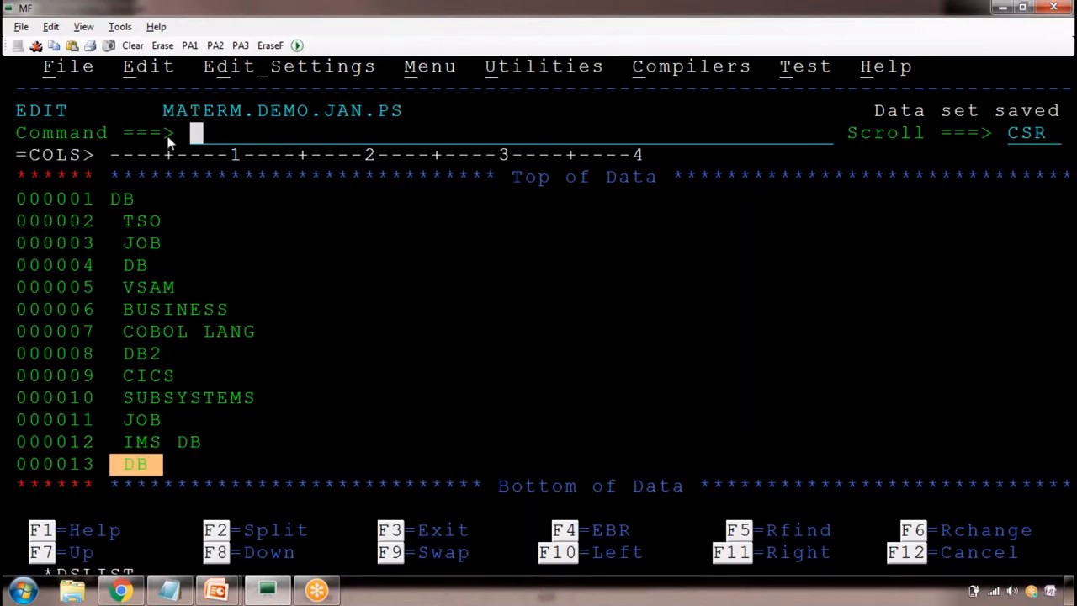
Find DB with the primary command F DB and repeat the find to reach the next occurrence
type("F DB")
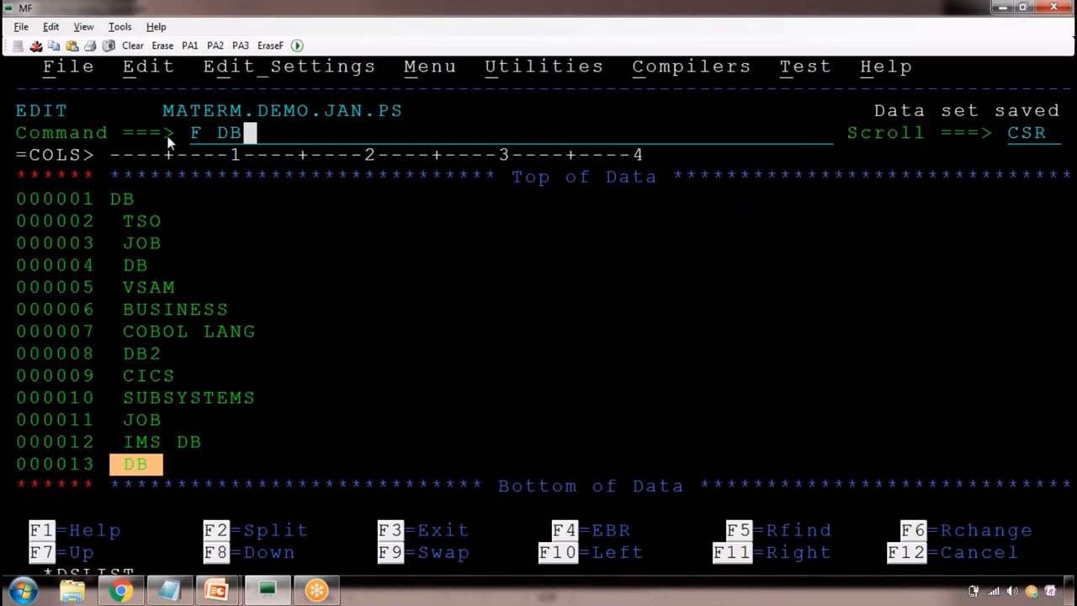
key("Return")
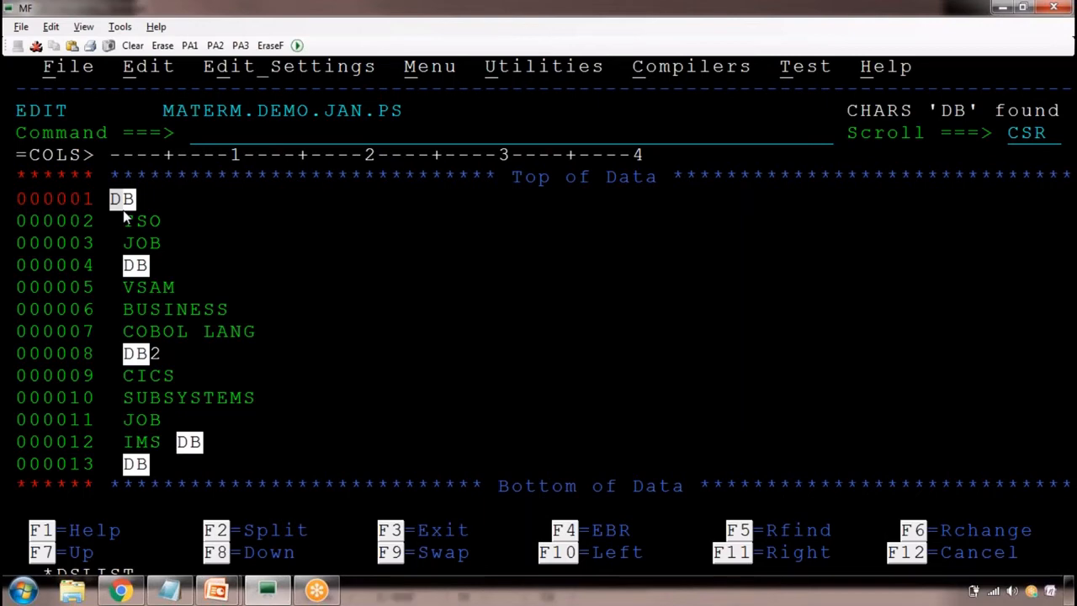
key("F5")
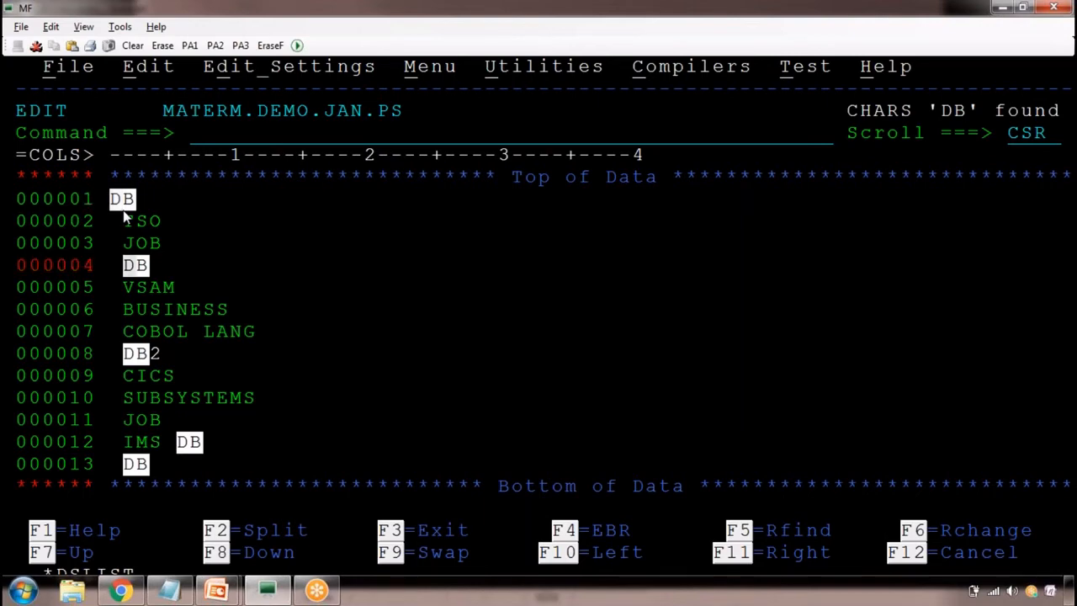
Change the terminal's cursor type to crosshair in the emulator settings and apply it
left_click(156, 27)
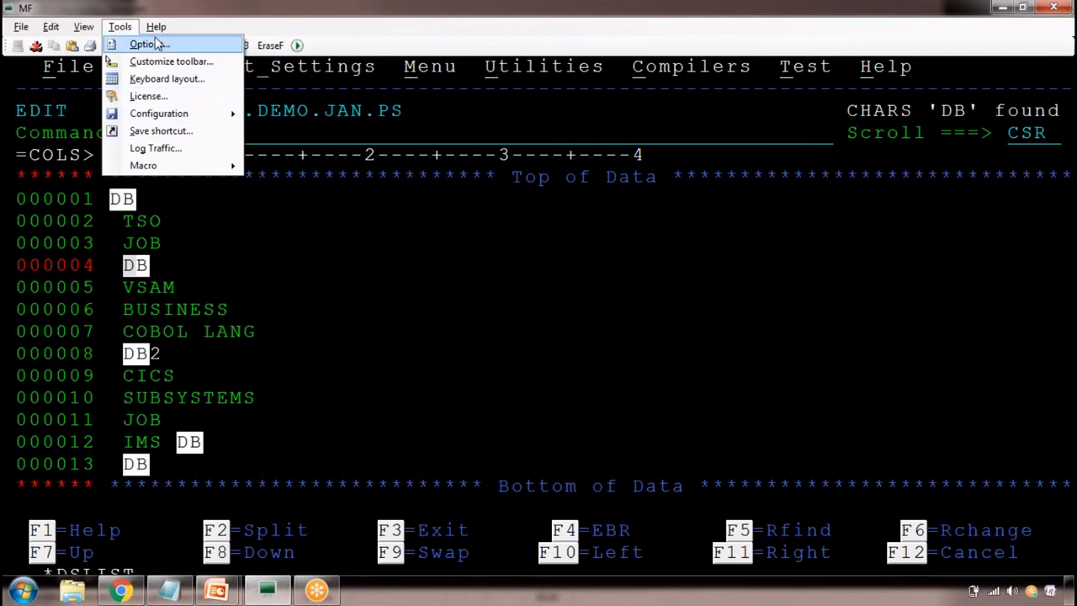
left_click(154, 39)
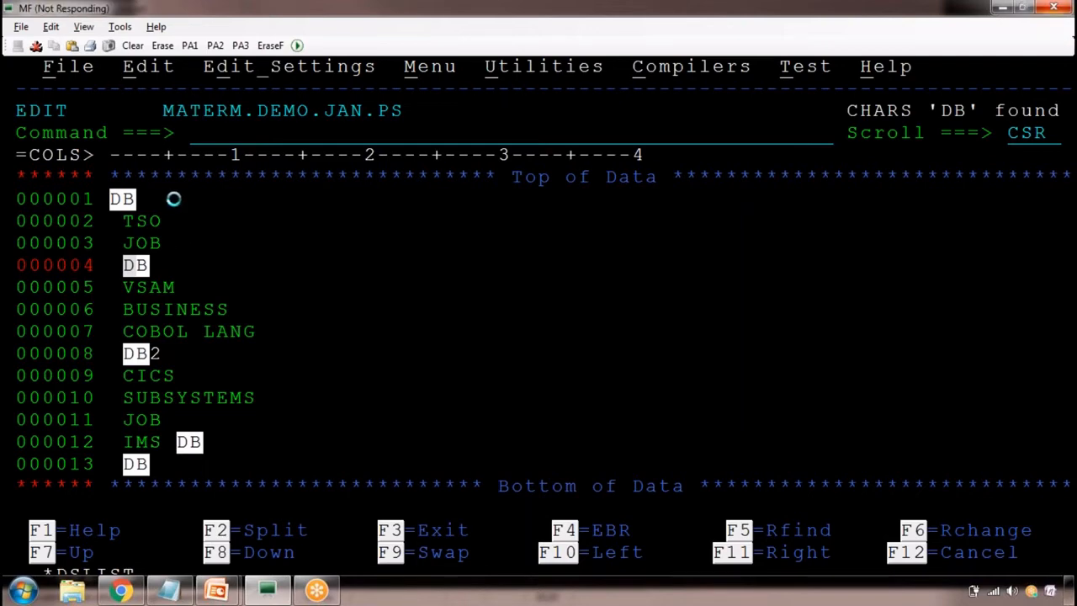
left_click(481, 190)
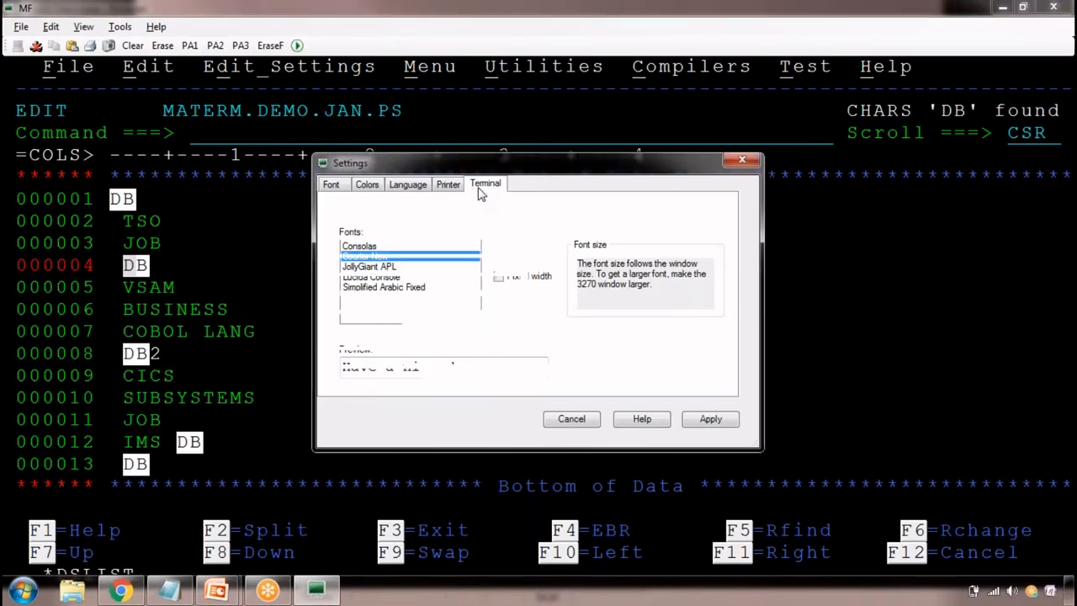
left_click(681, 223)
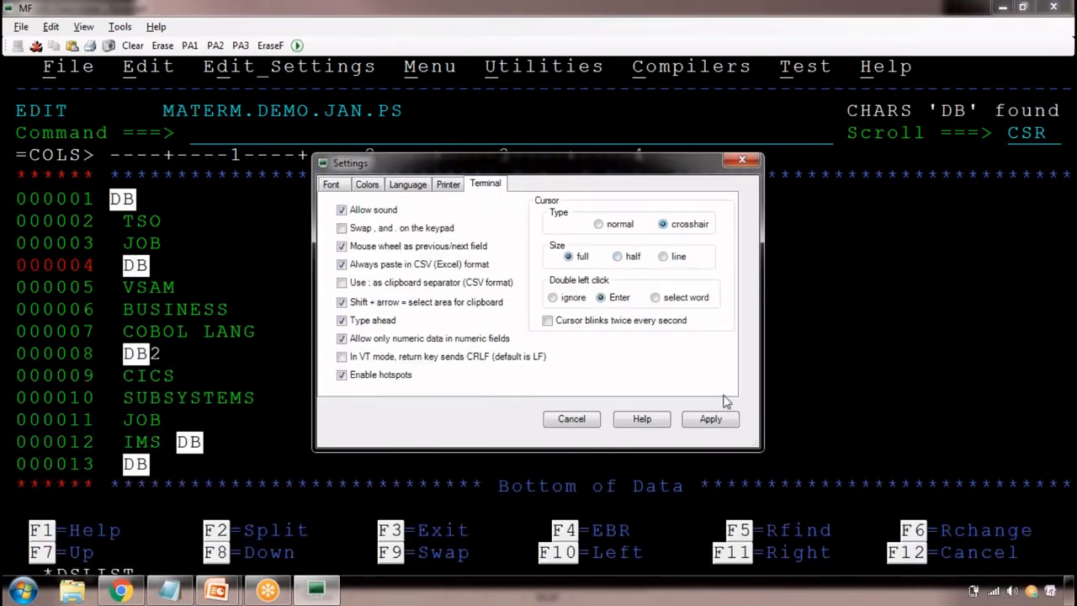
left_click(710, 419)
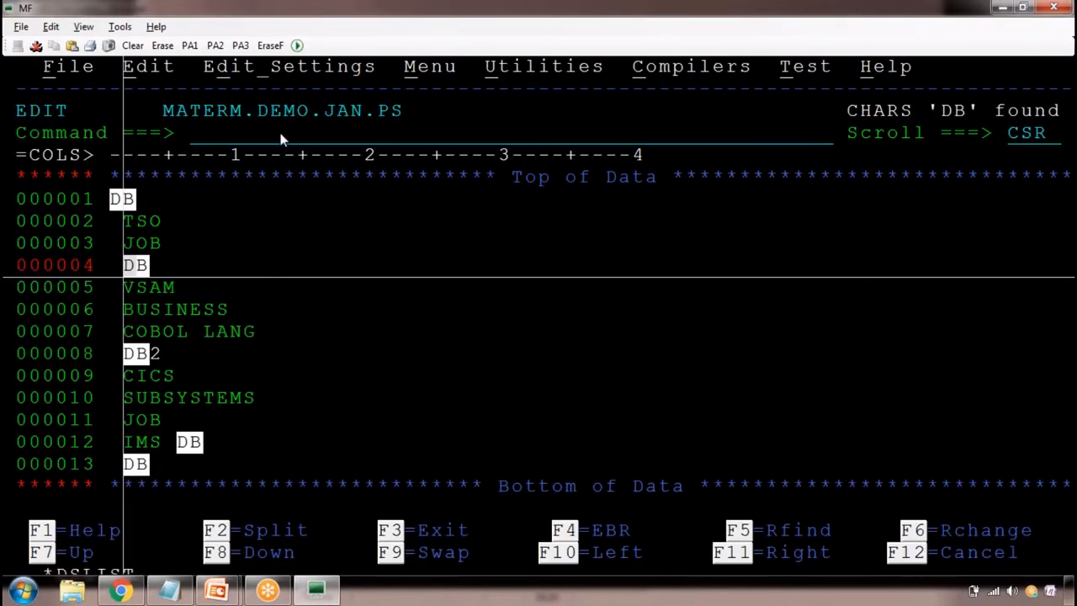
Clear the highlighted DB matches with the primary command RES
left_click(280, 135)
type("R")
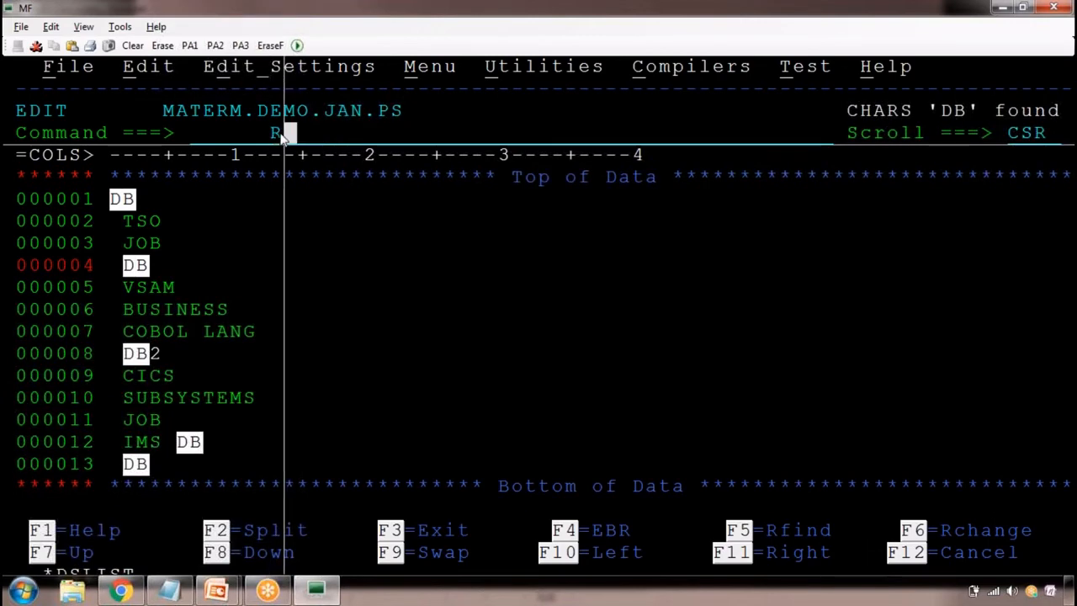
type("ES")
key("Return")
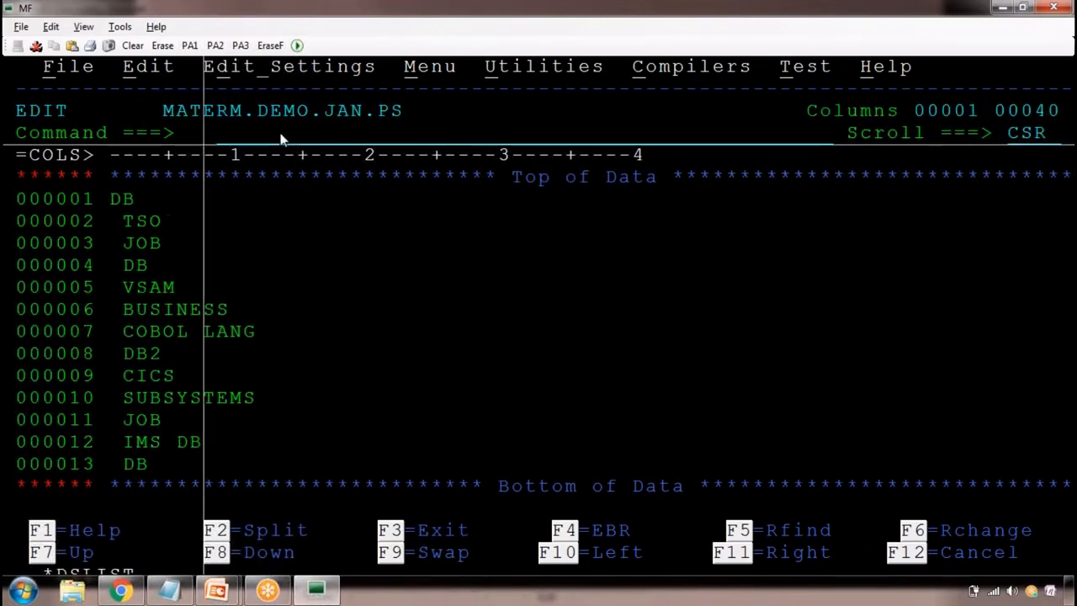
Find DB with the primary command F DB and repeat the find through the occurrence on line 000012
type("F DB")
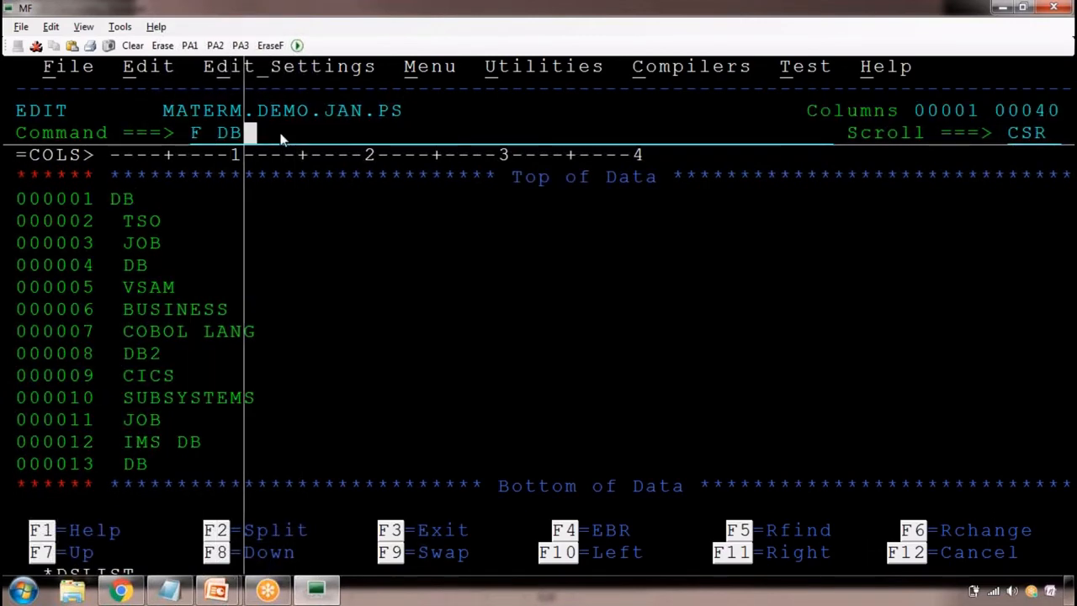
key("Return")
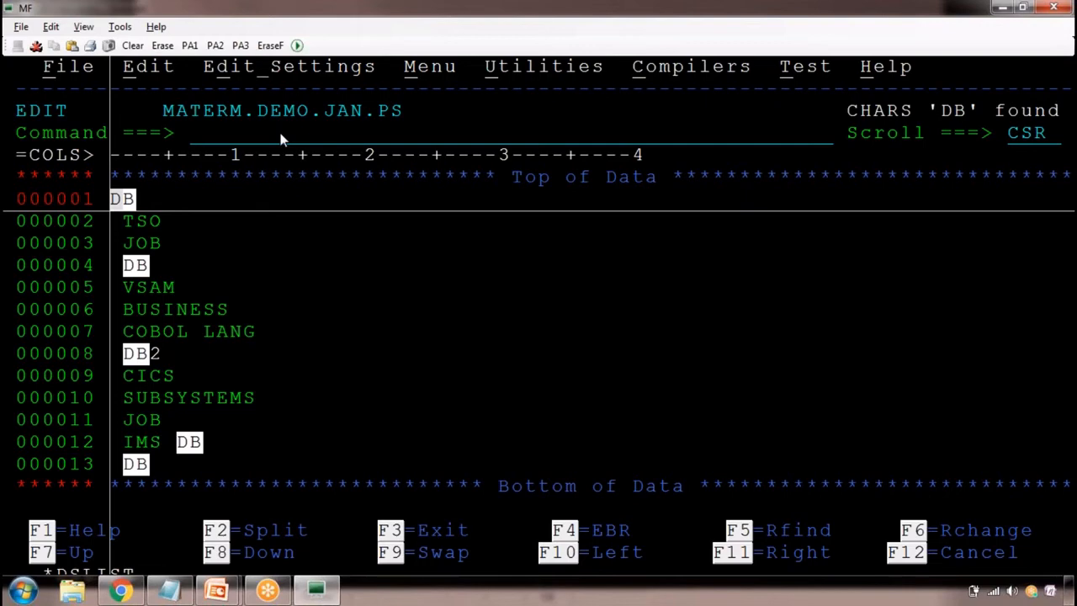
key("F5")
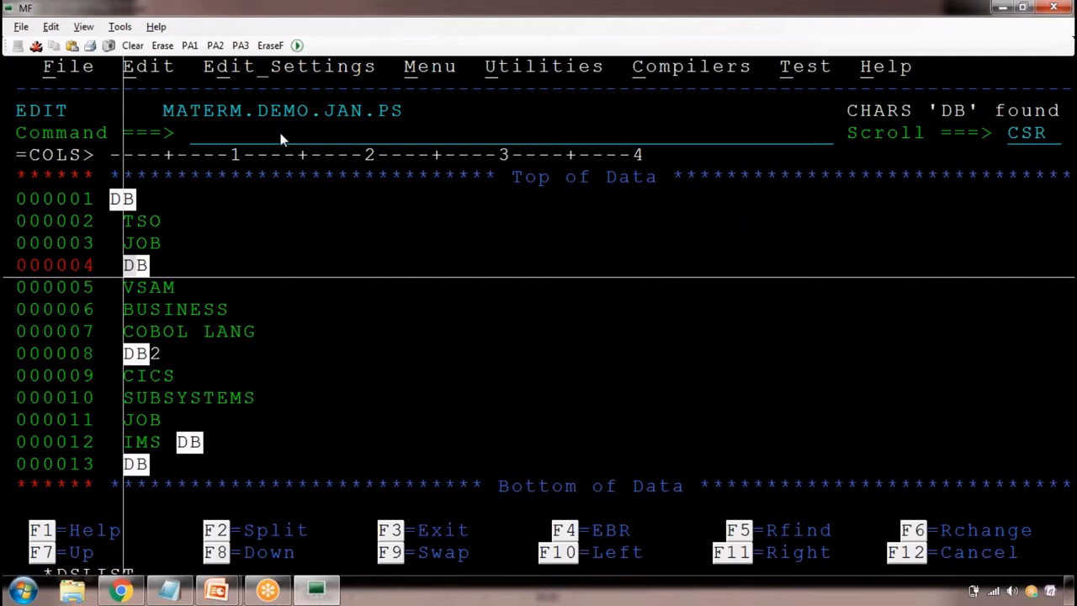
key("F5")
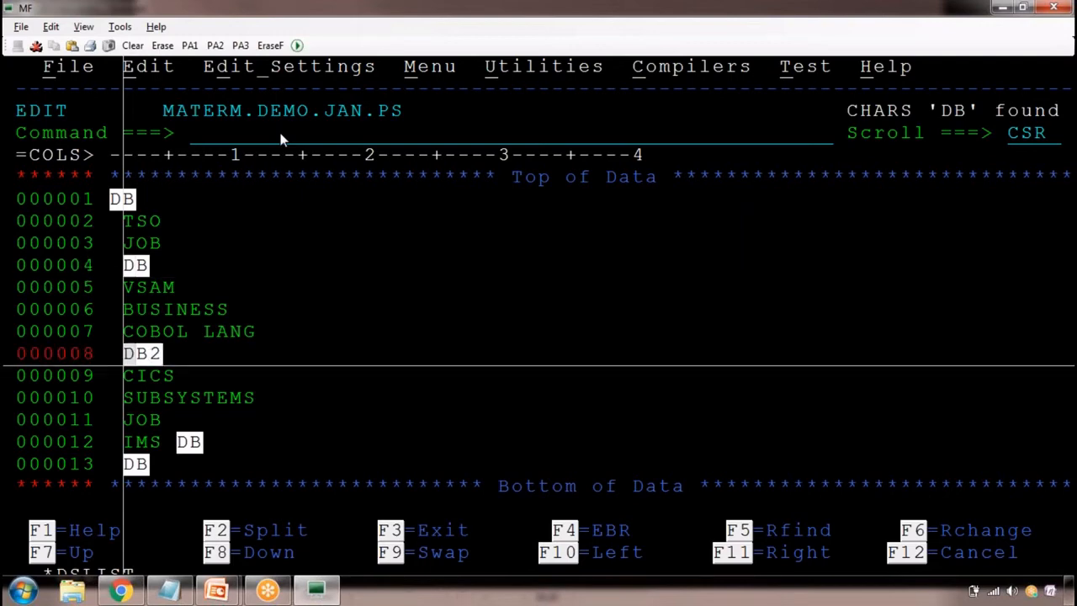
key("F5")
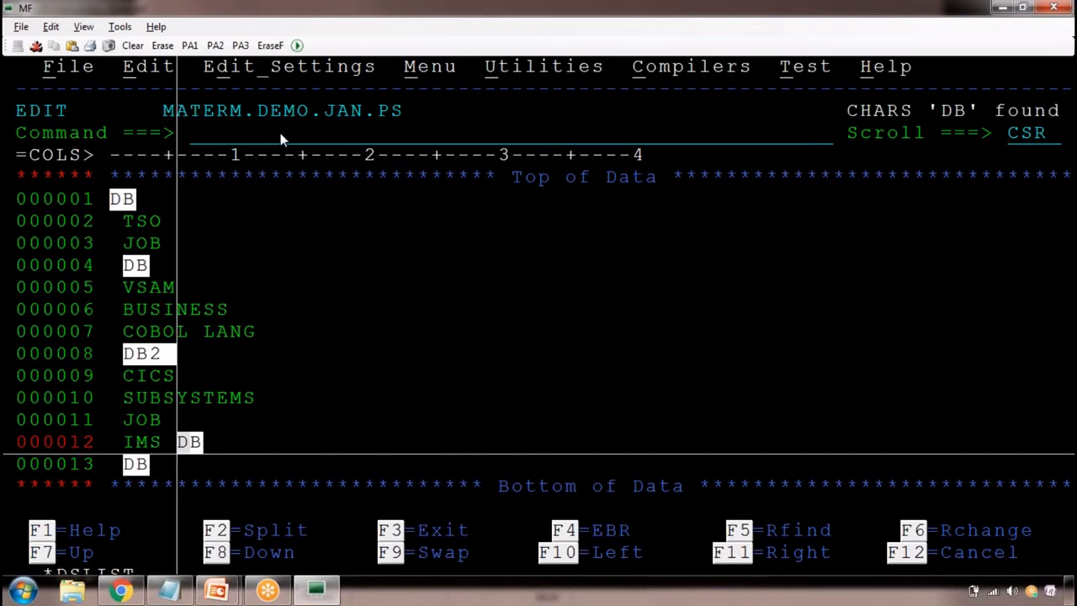
Reset the highlighted DB matches with the primary command RES
left_click(280, 134)
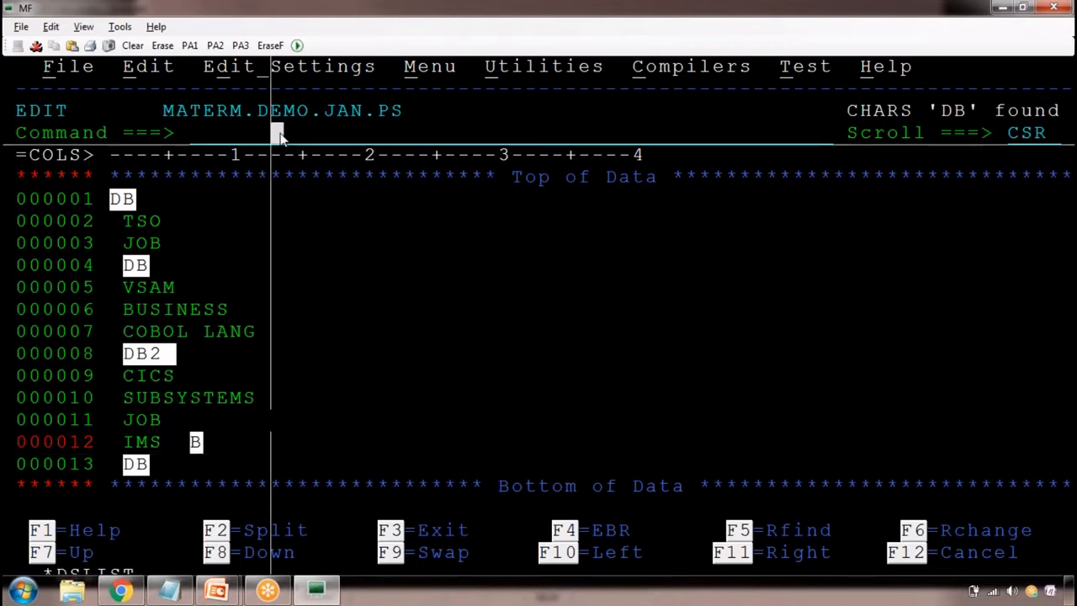
type("R")
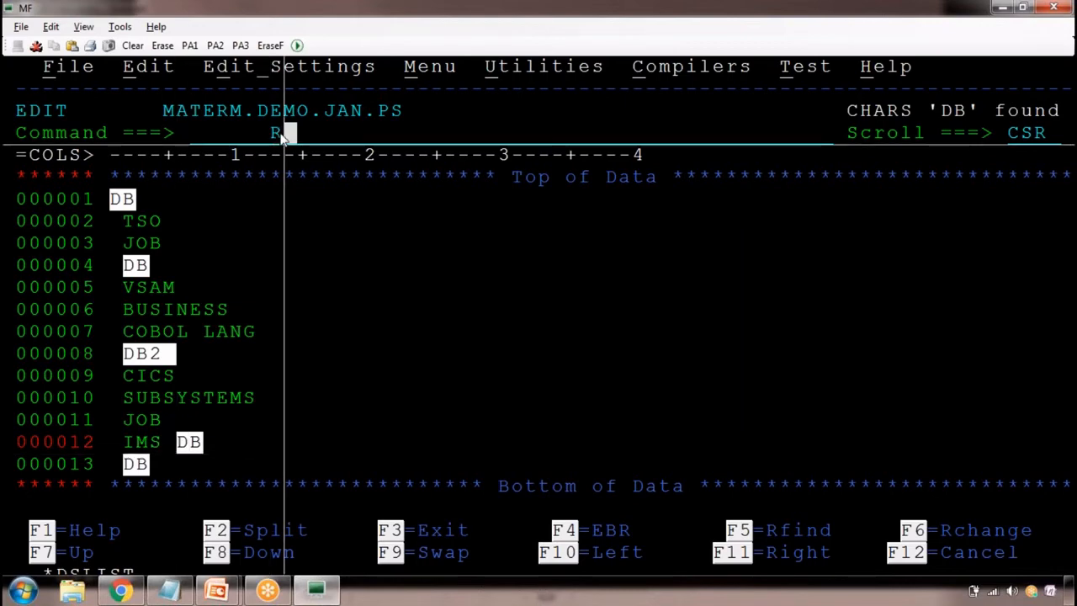
key("BackSpace")
type("RE")
key("BackSpace")
type("ES")
key("Return")
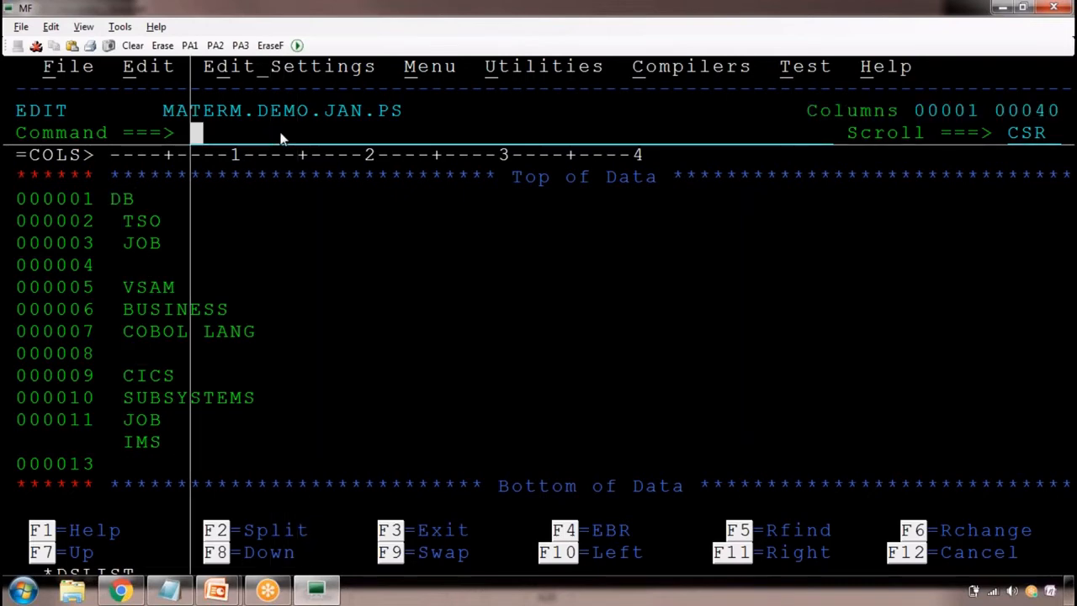
In the Notepad class notes, add the entry "X ALL :EXCLUDE ALL THE LINES" below F DB
key("alt+Tab")
key("Return")
key("Return")
key("Tab")
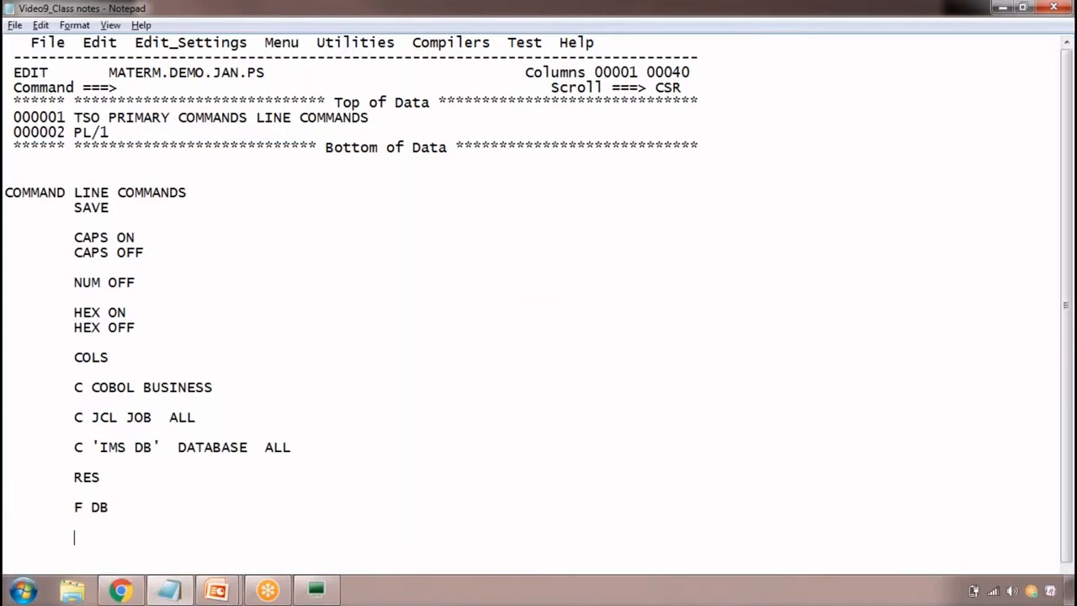
type("F")
key("BackSpace")
type("X ALL")
key("BackSpace")
key("BackSpace")
key("BackSpace")
type("ALL   \"EXCL")
key("BackSpace")
key("BackSpace")
key("BackSpace")
key("BackSpace")
key("BackSpace")
type(":EXCLUDE")
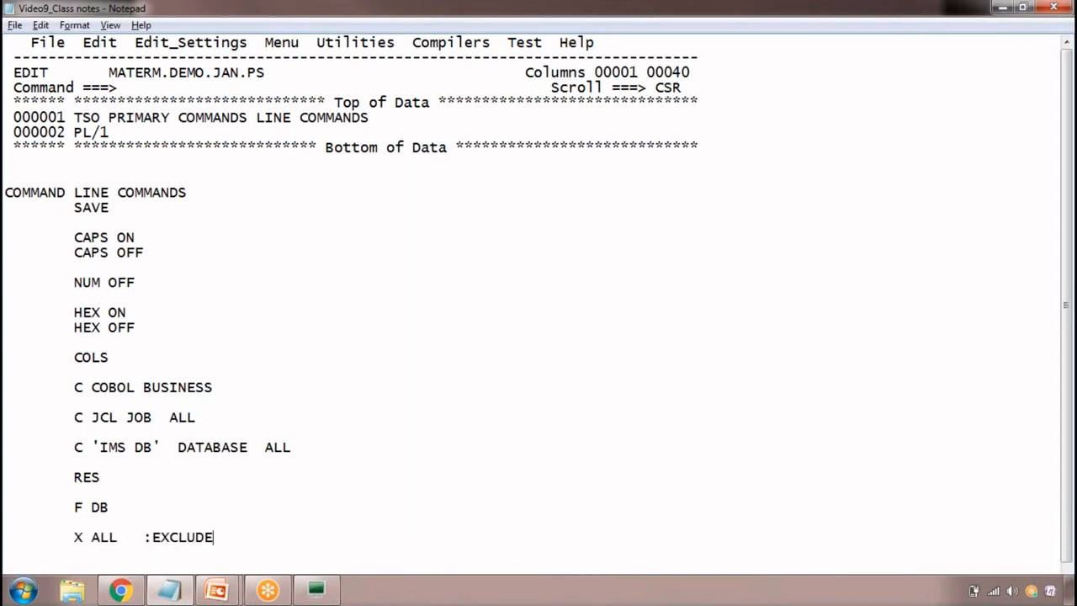
type(" ALL THE LINES")
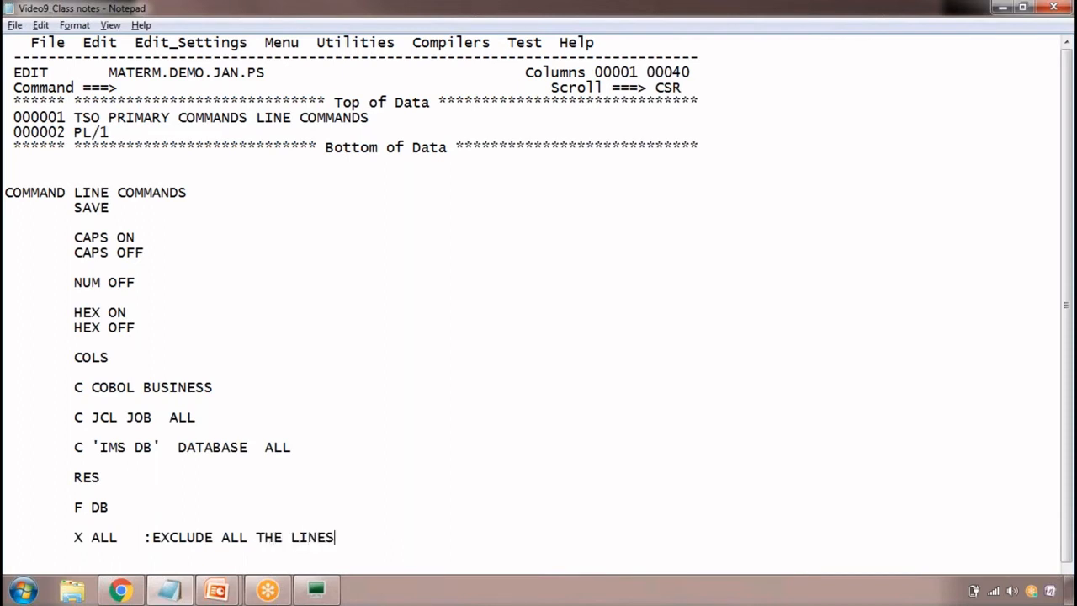
key("Return")
In the terminal, exclude every line with the primary command X ALL and highlight the excluded-lines placeholder
key("alt+Tab")
type("X ")
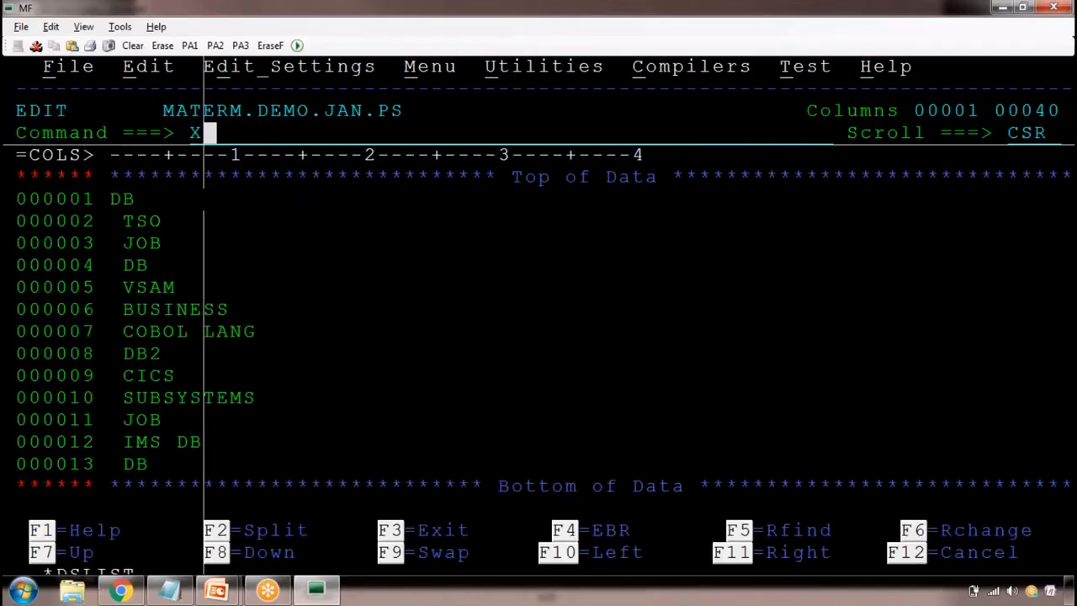
type("ALL")
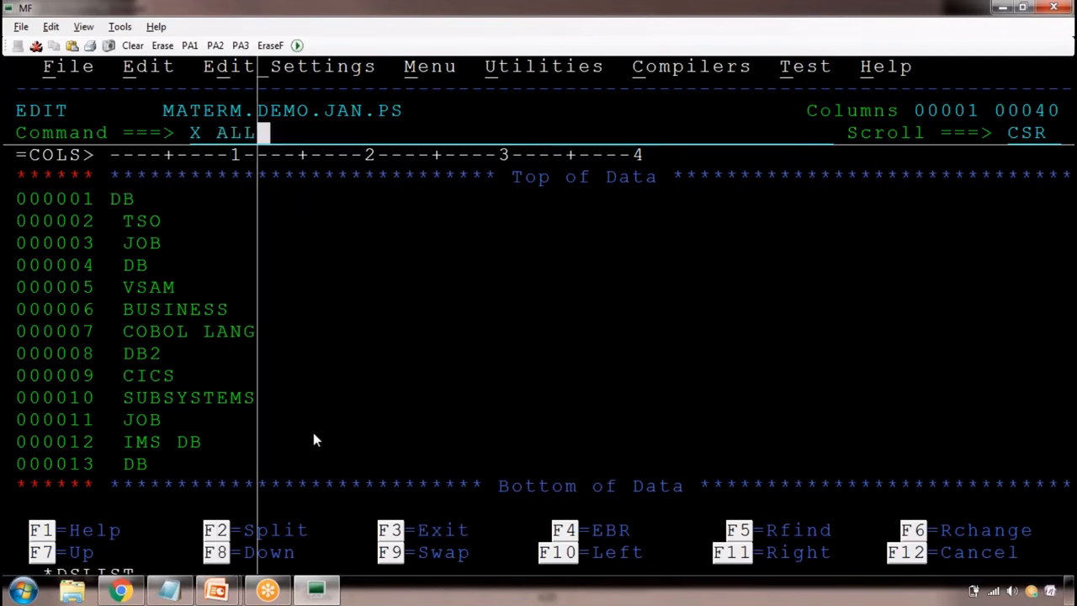
key("Return")
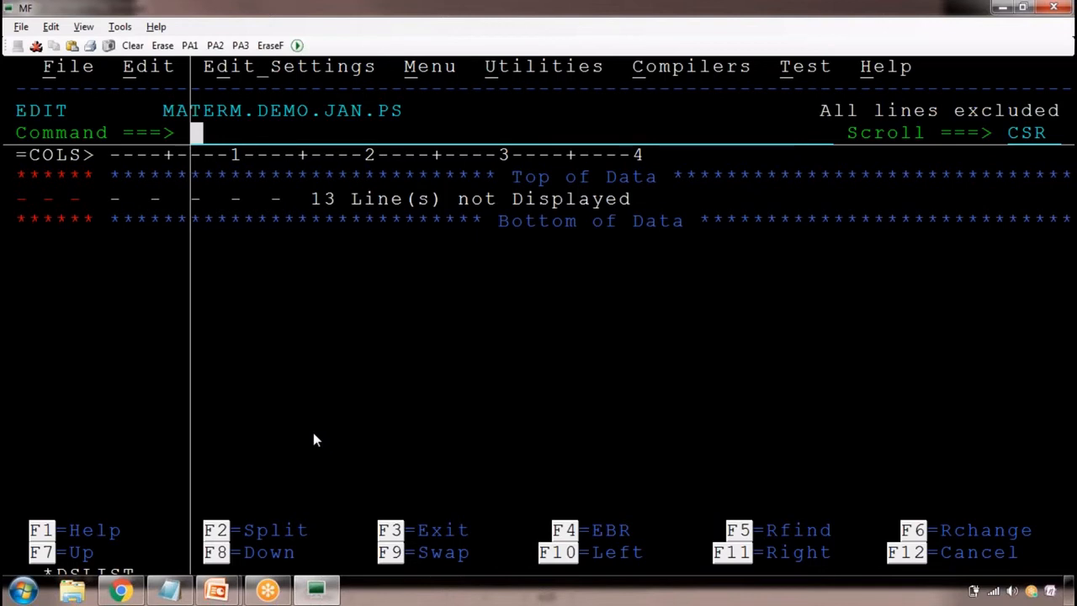
left_click_drag(317, 198, 431, 201)
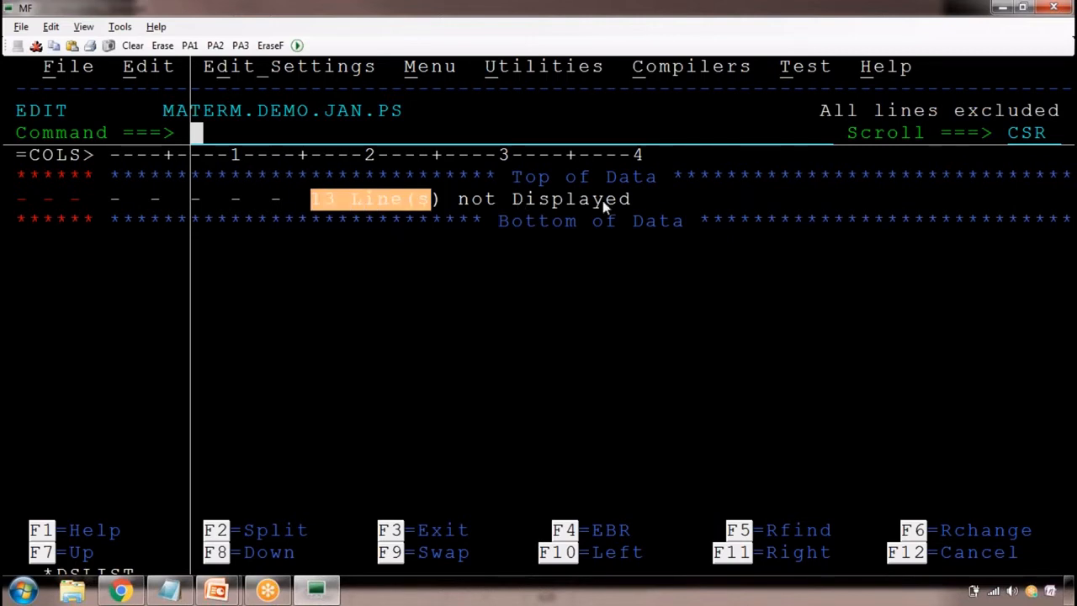
Bring all the excluded lines back into the display with the primary command RES
type("RE")
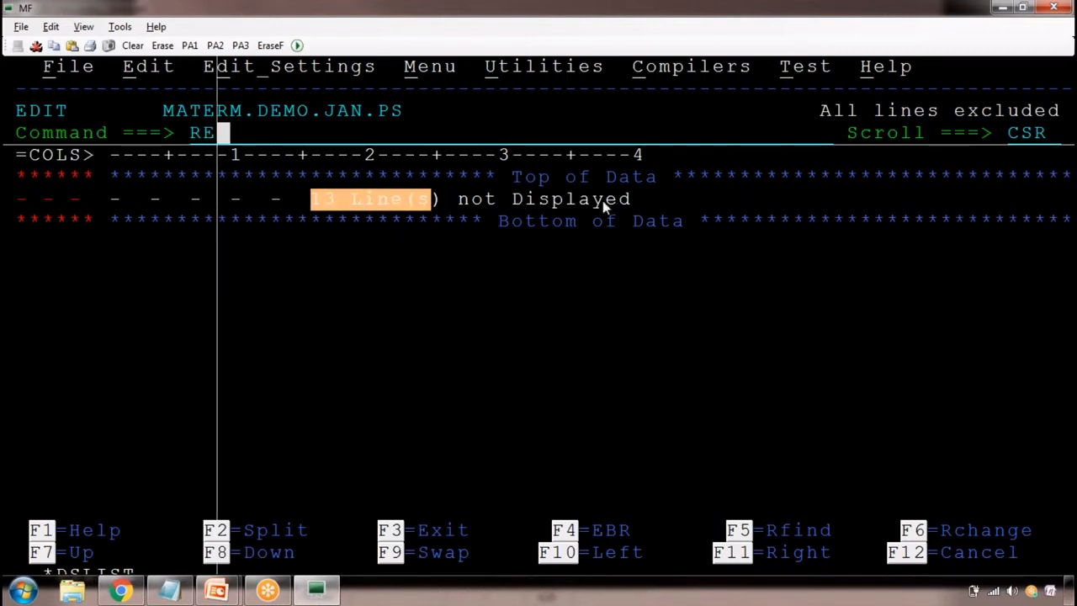
type("S")
key("Return")
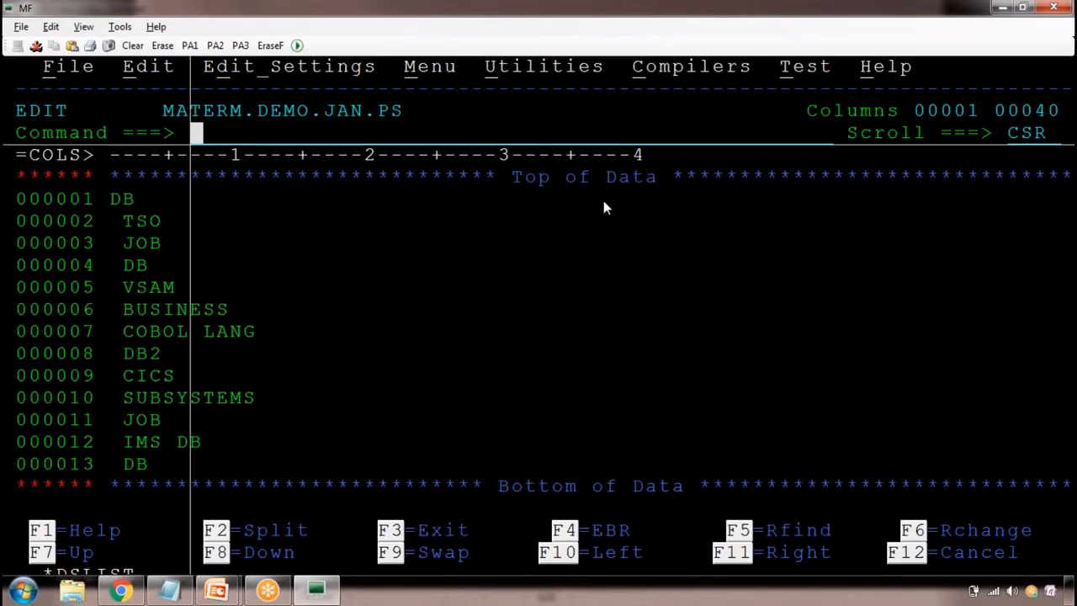
In the Notepad class notes, add the command X 'DB' ALL on a new line below the X ALL entry
key("alt+Tab")
left_click(373, 543)
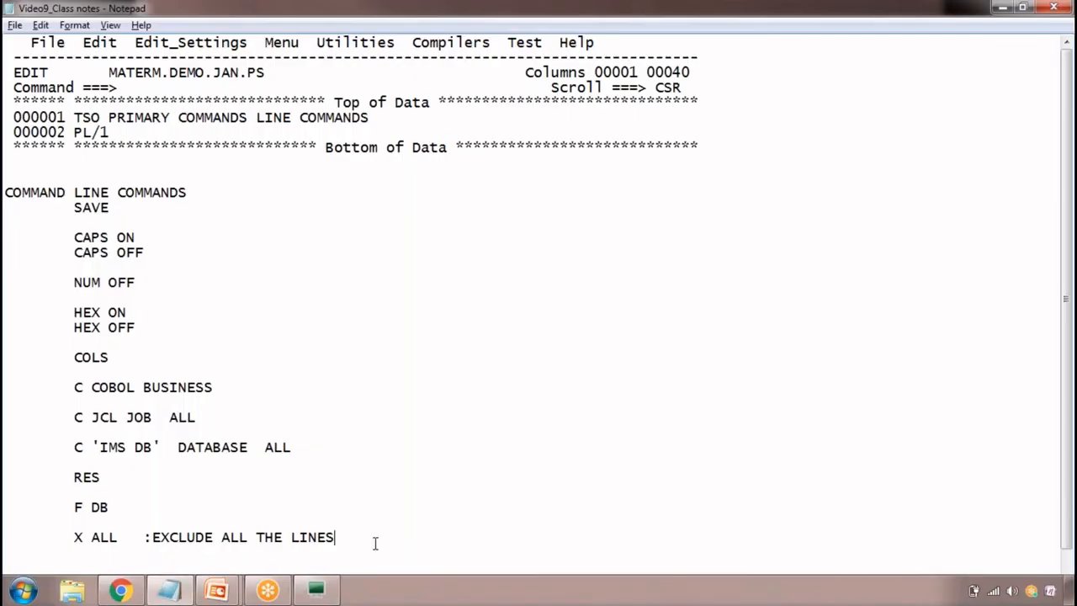
key("Return")
key("Tab")
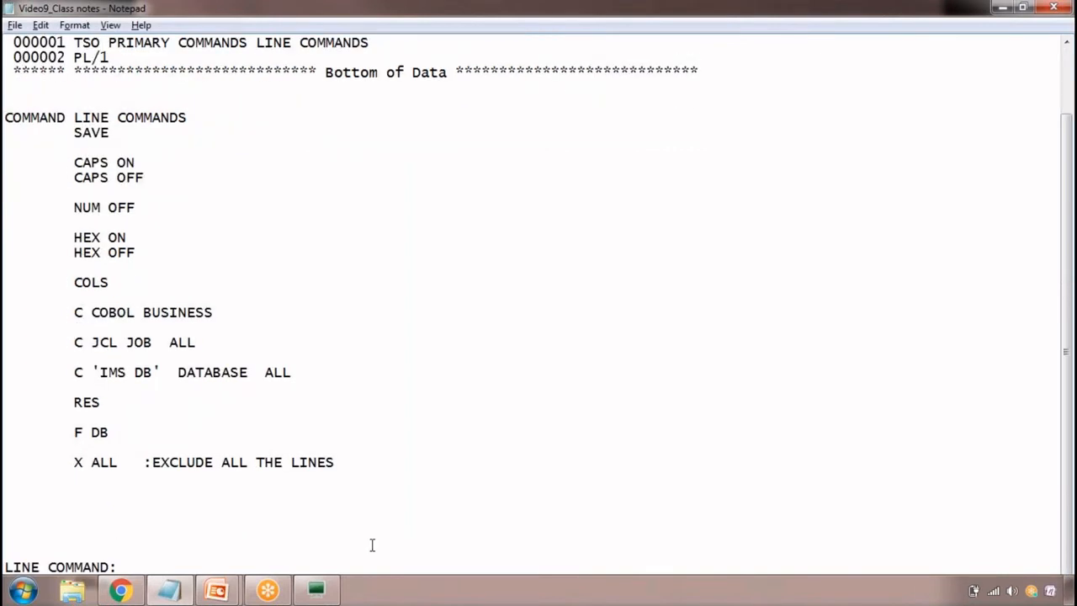
type("X 'DB' LL")
key("BackSpace")
key("BackSpace")
key("BackSpace")
type("A")
key("BackSpace")
type("ALL")
In the terminal, exclude only the lines containing DB with the primary command X ALL 'DB'
key("alt+Tab")
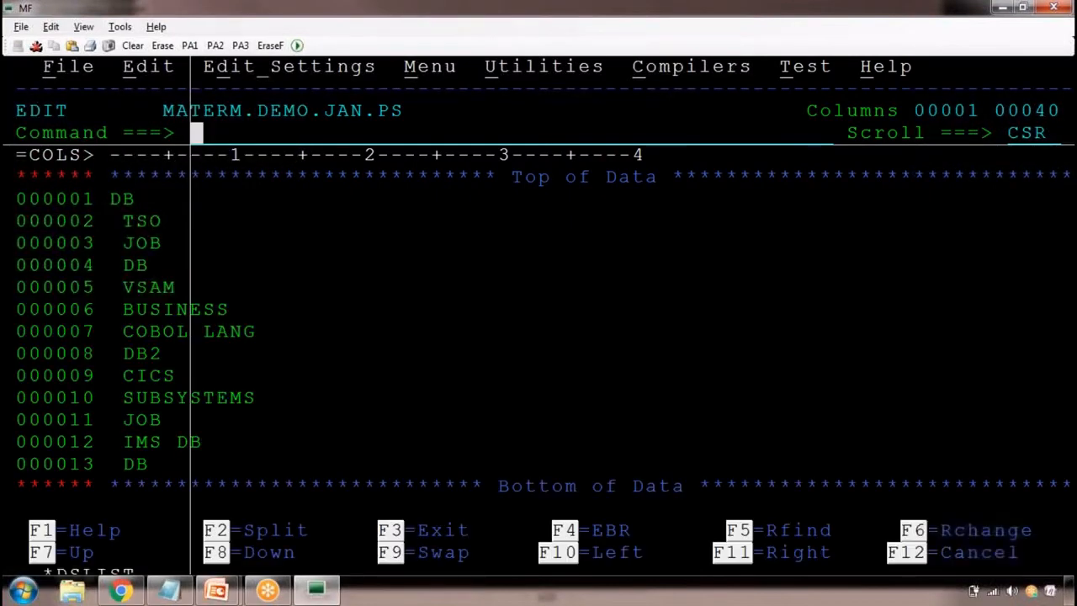
type("X ")
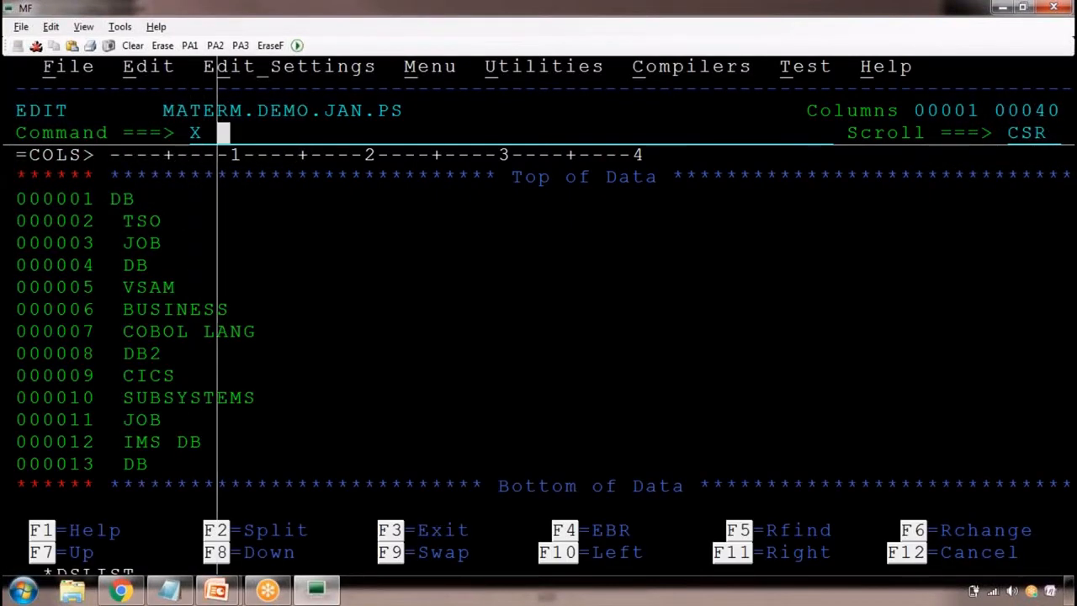
type("ALL")
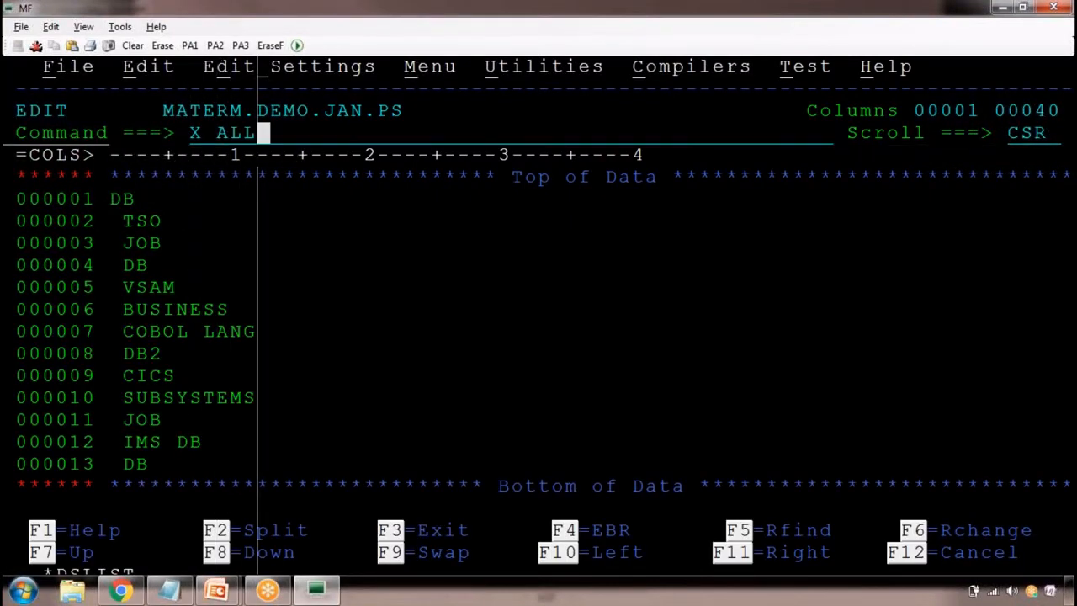
type(" 'D")
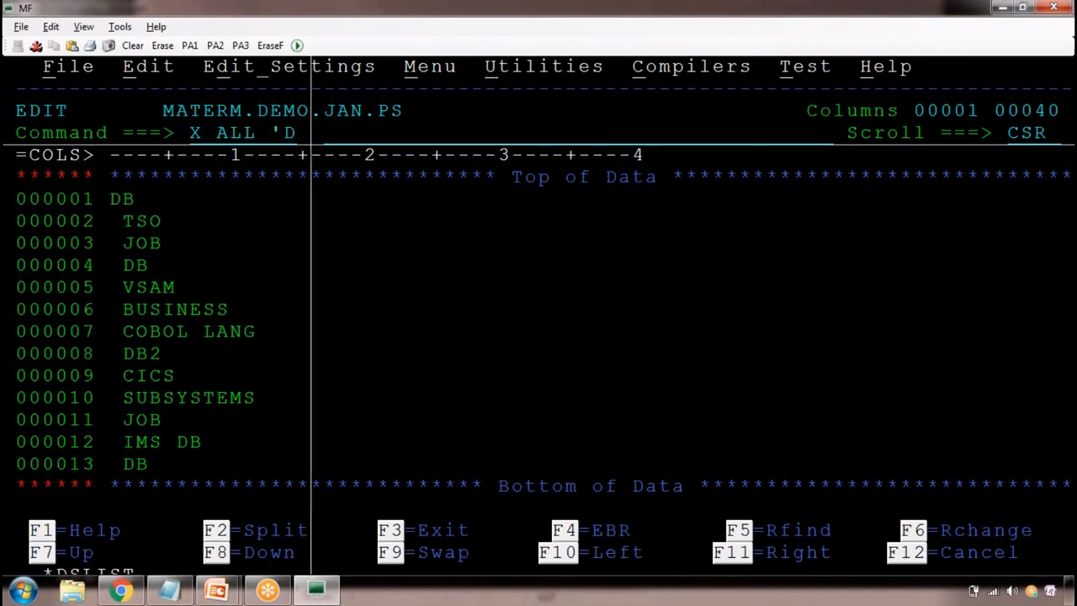
type("B'")
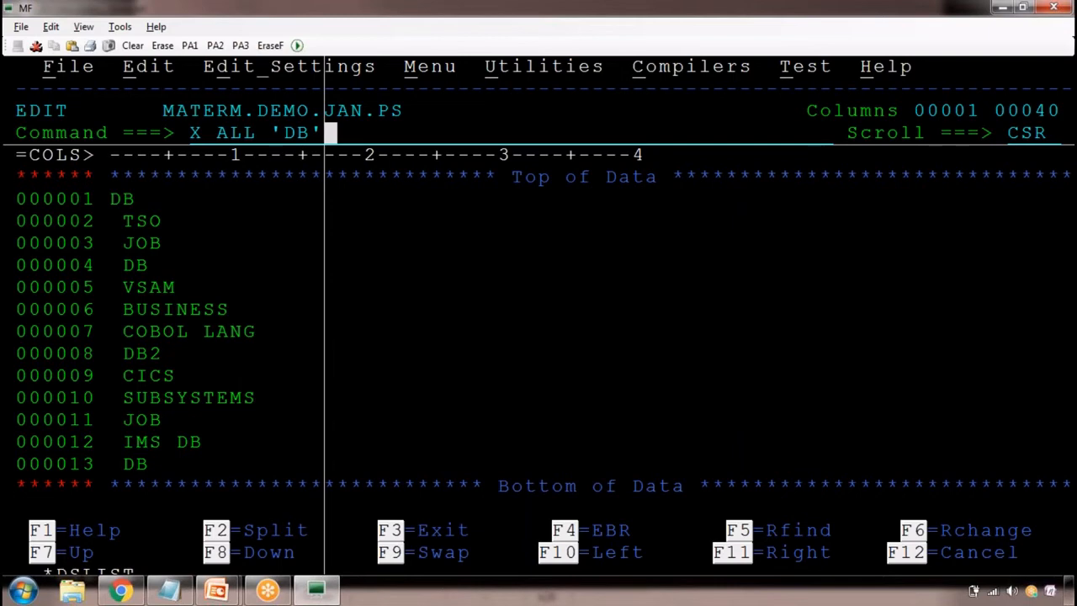
key("Return")
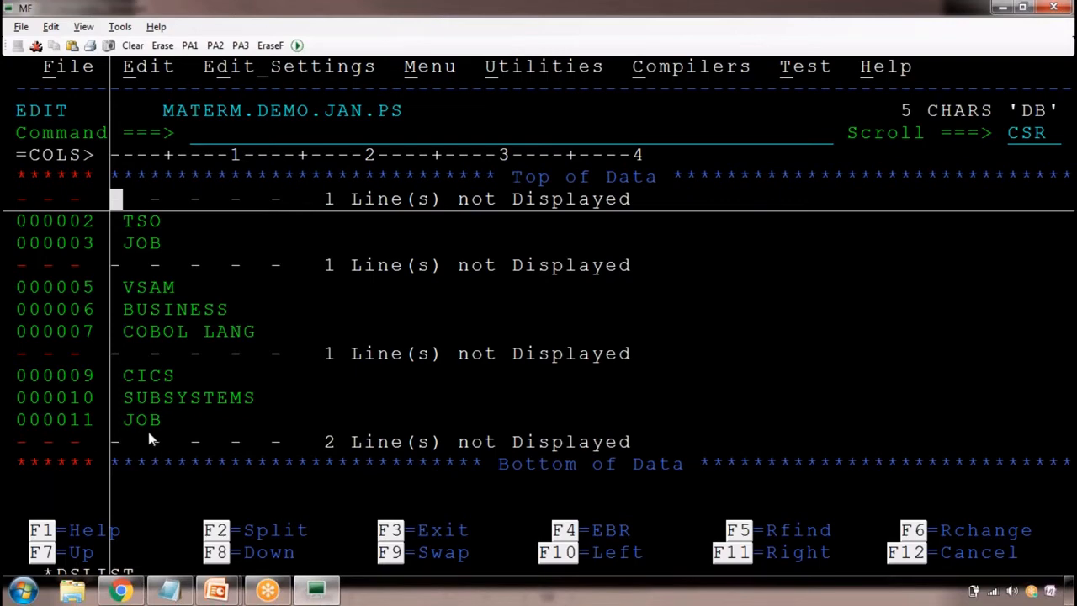
Highlight the excluded-line placeholders one after another, from the last one up to the first
left_click_drag(126, 433, 215, 452)
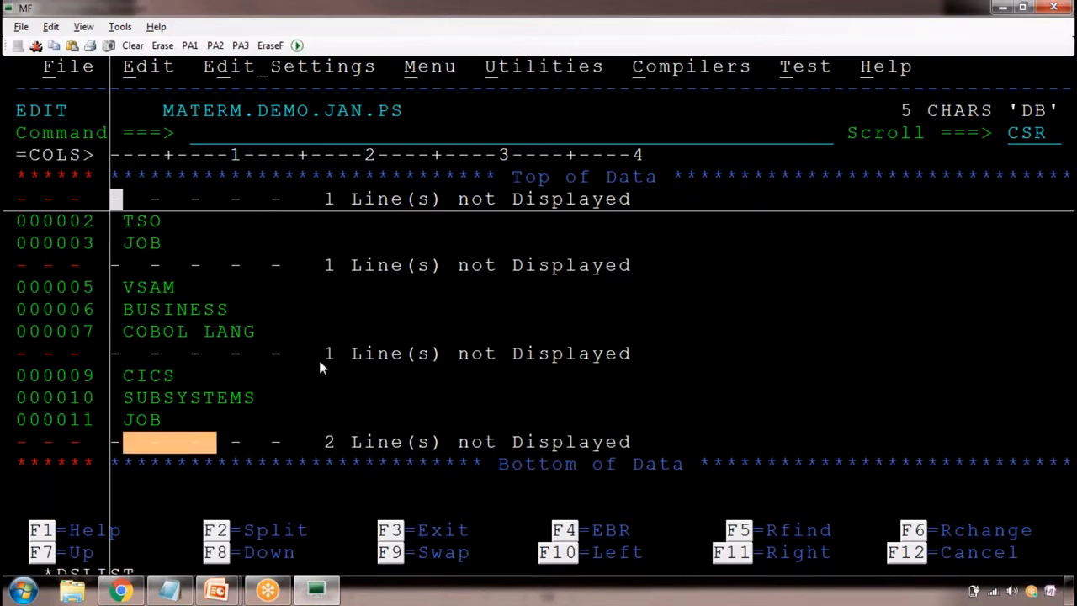
left_click_drag(318, 357, 388, 362)
left_click_drag(384, 269, 298, 263)
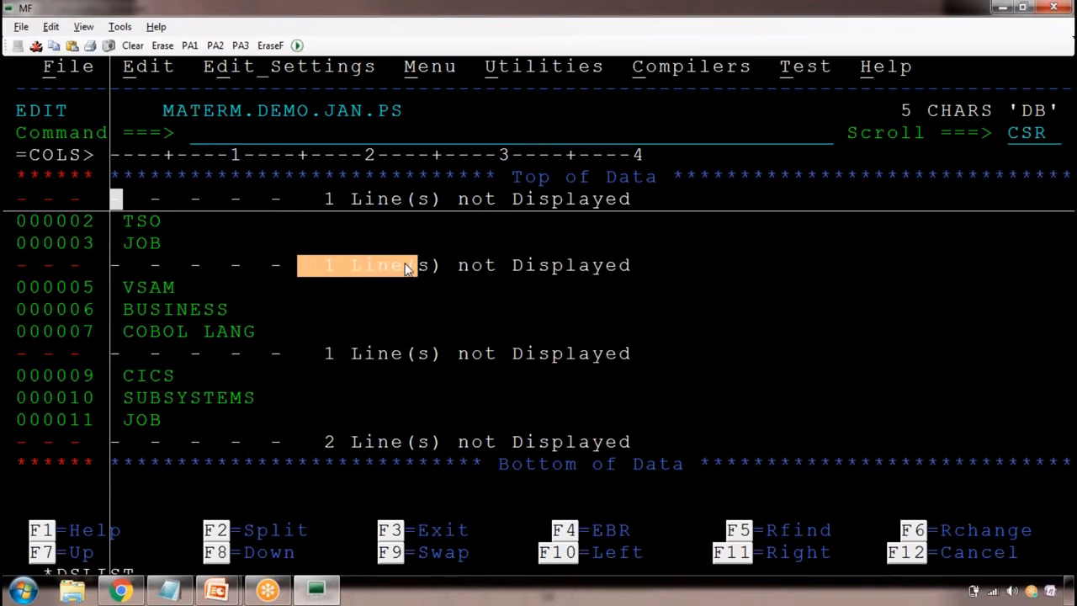
left_click_drag(289, 195, 380, 205)
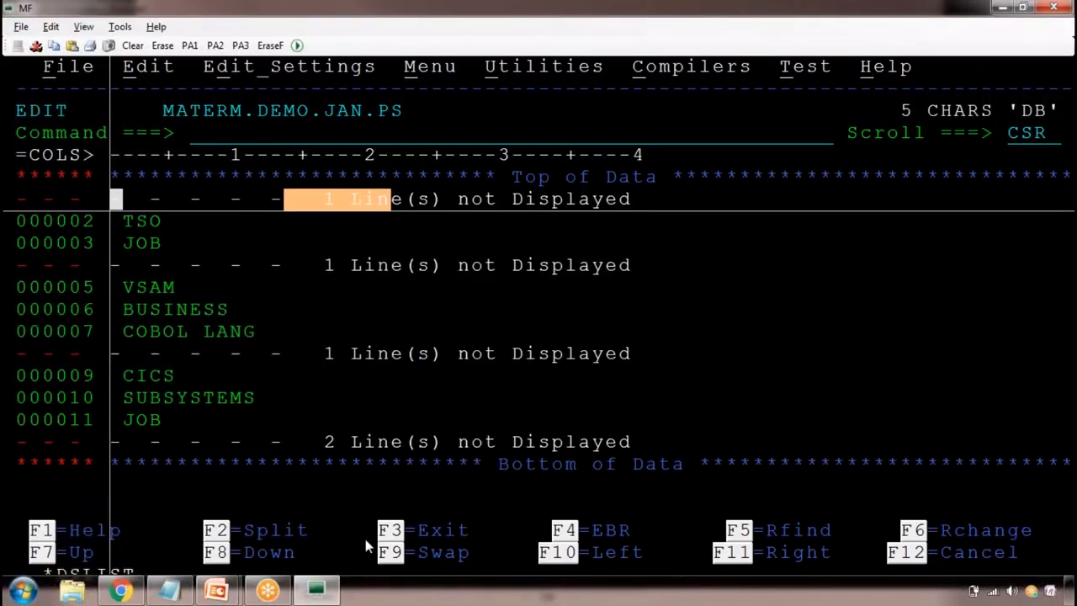
Redisplay the lines excluded for DB with the primary command RES
key("alt+Tab")
key("alt+Tab")
left_click(264, 133)
type("RES")
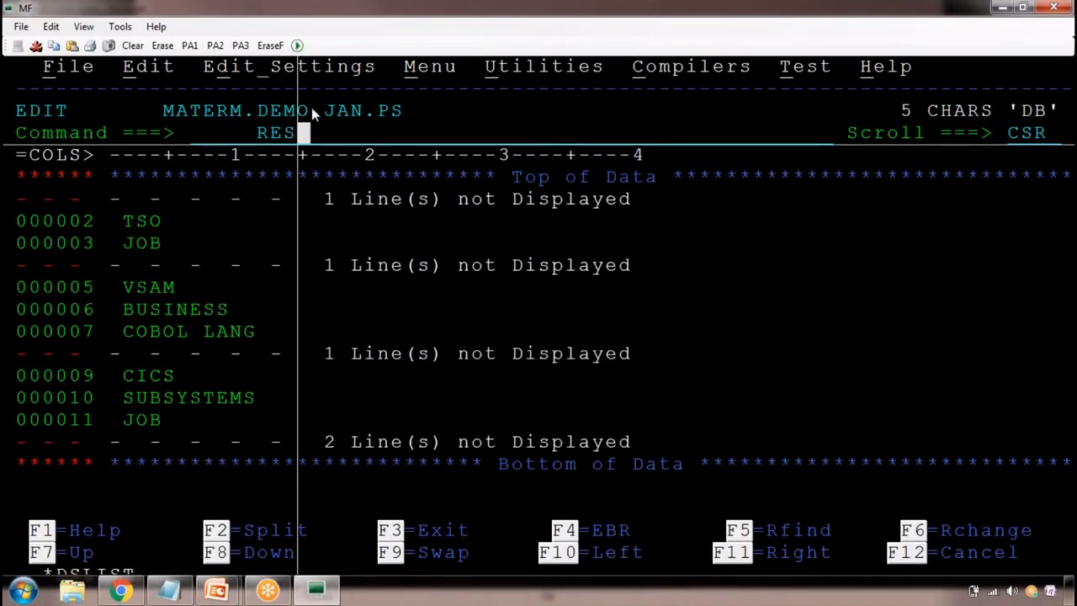
key("Return")
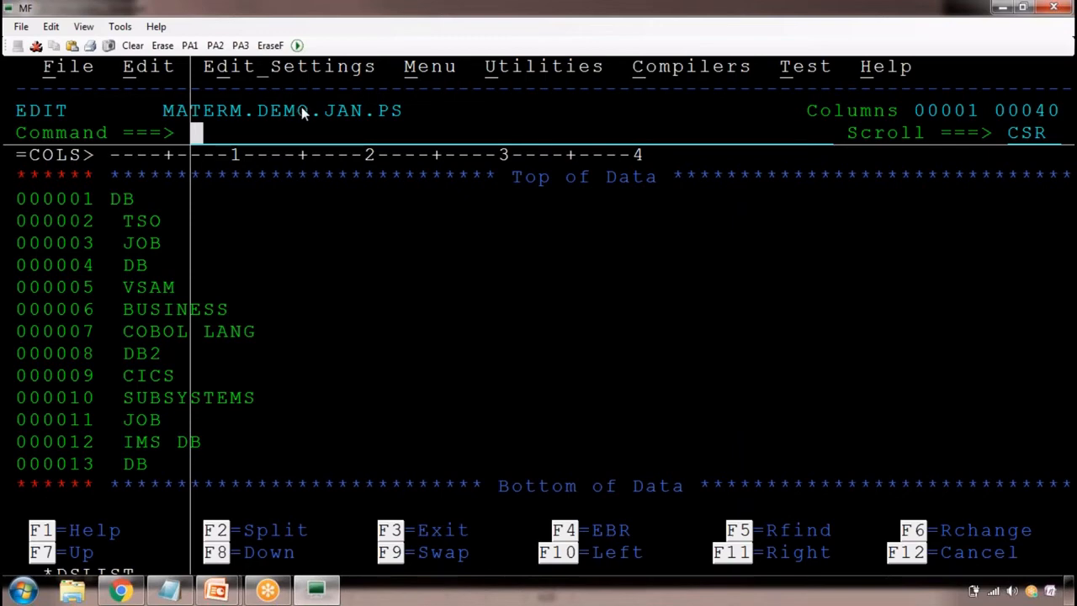
Insert a new line above the first data line with the I line command and enter the contact e-mail address in it
left_click(72, 177)
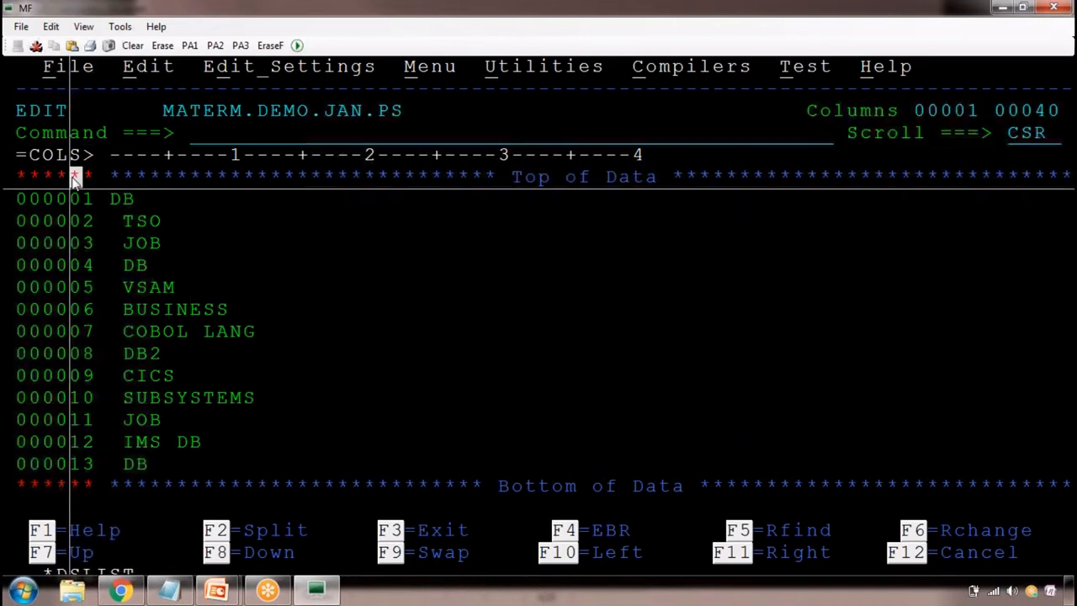
key("Right")
type("i")
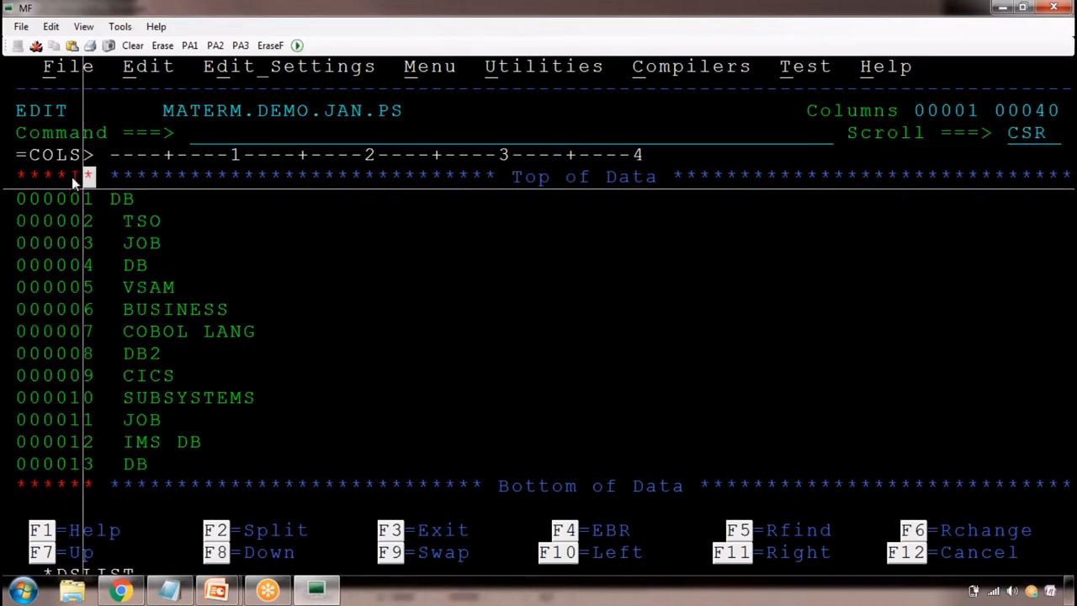
key("Return")
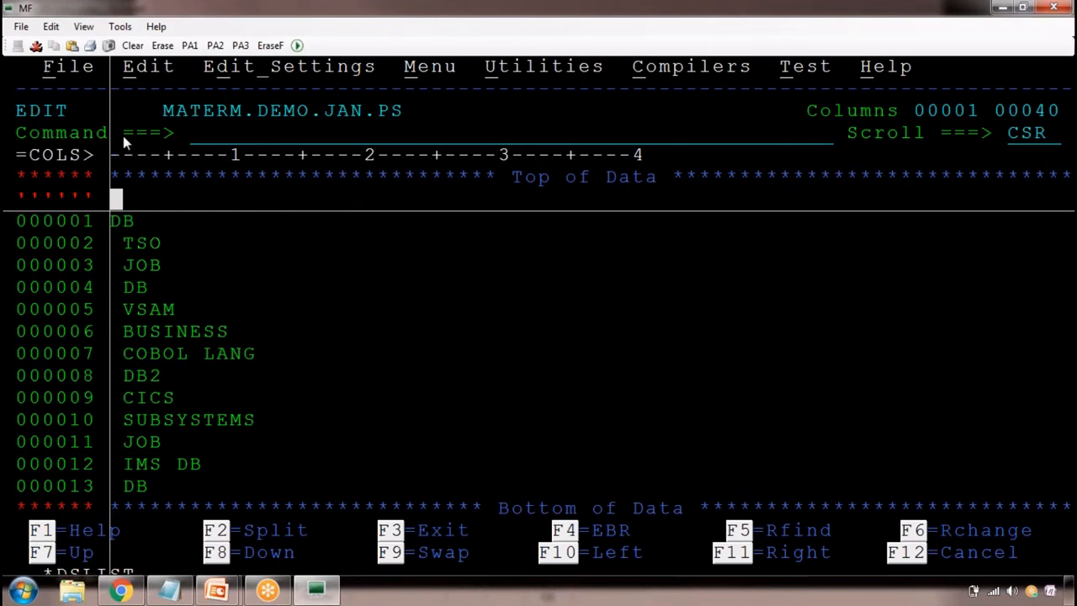
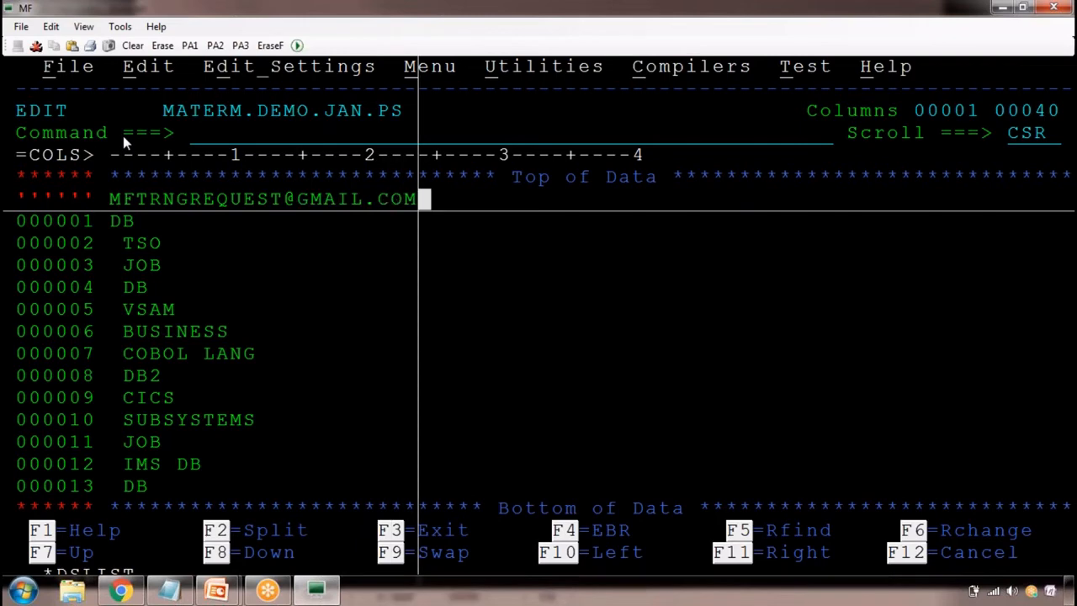
key("Return")
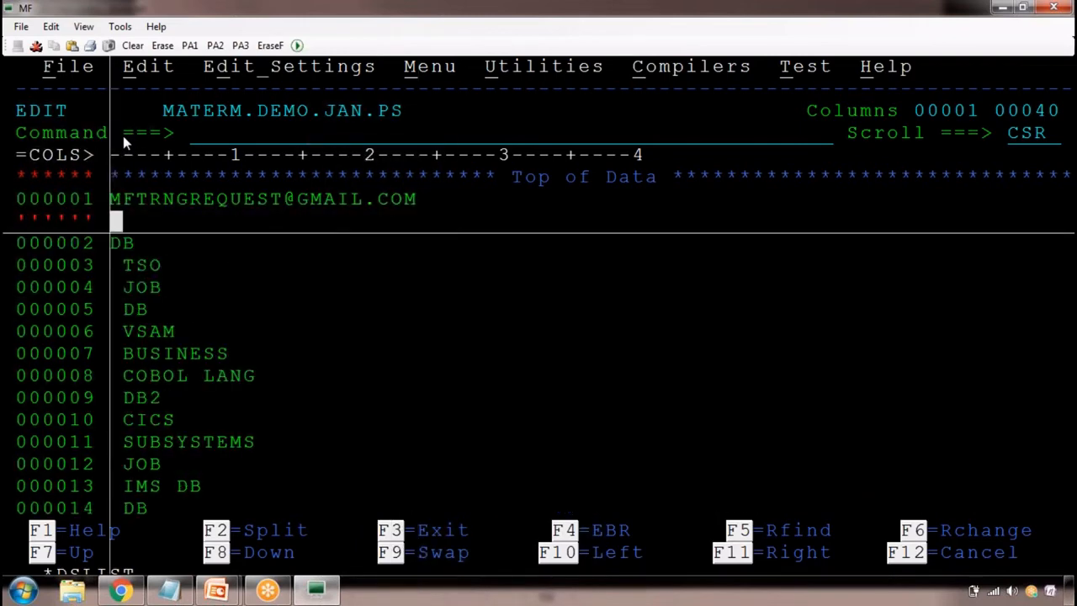
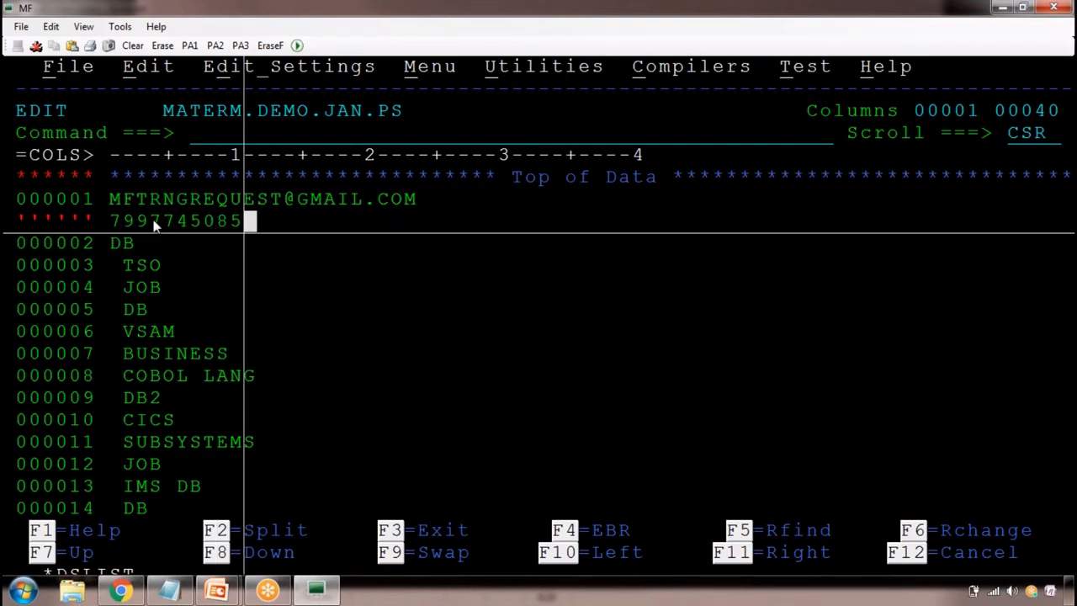
Save the data set with the primary command SAVE
key("Home")
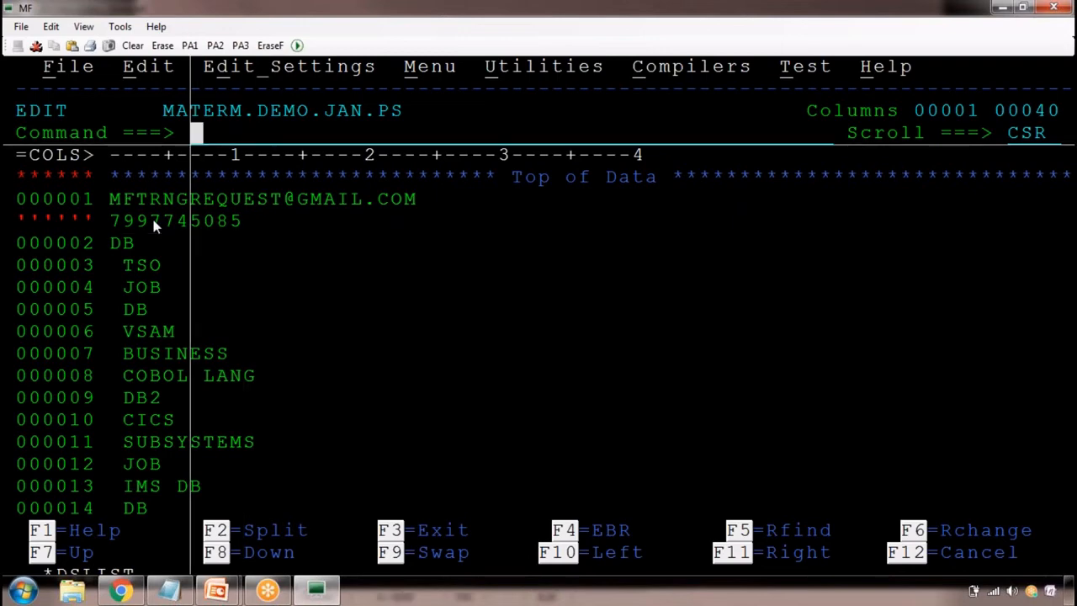
type("SAVE")
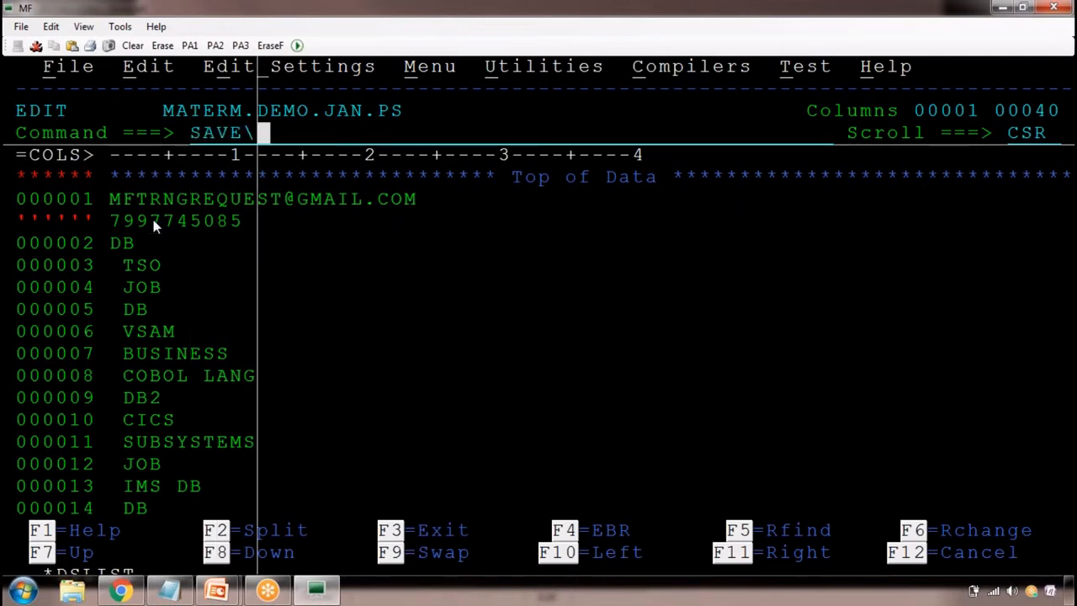
key("Return")
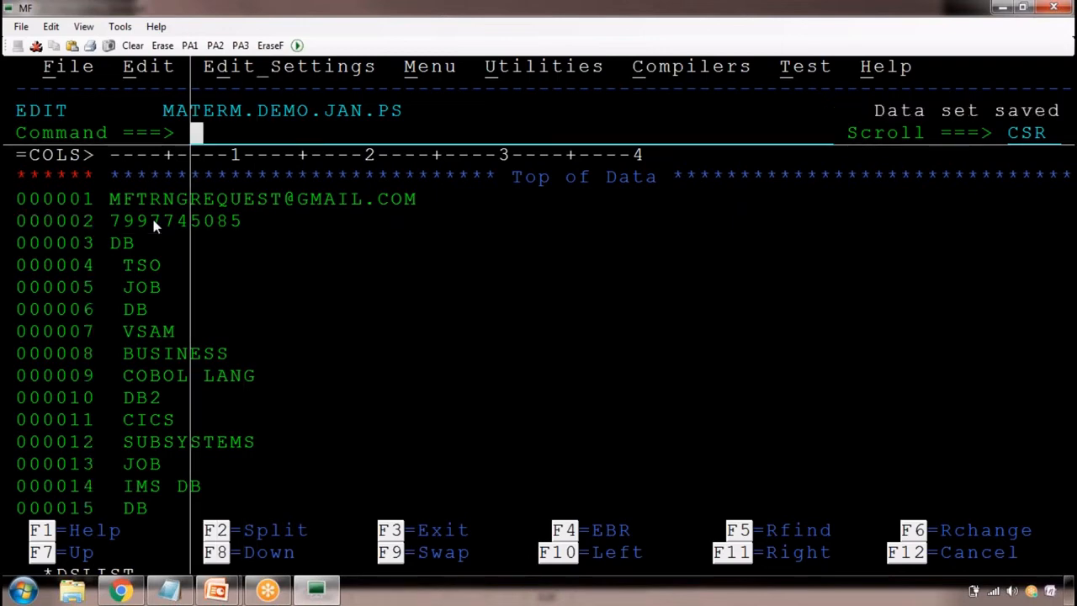
Switch to the Notepad class notes and start a new indented line below the X 'DB' ALL entry
key("alt+Tab")
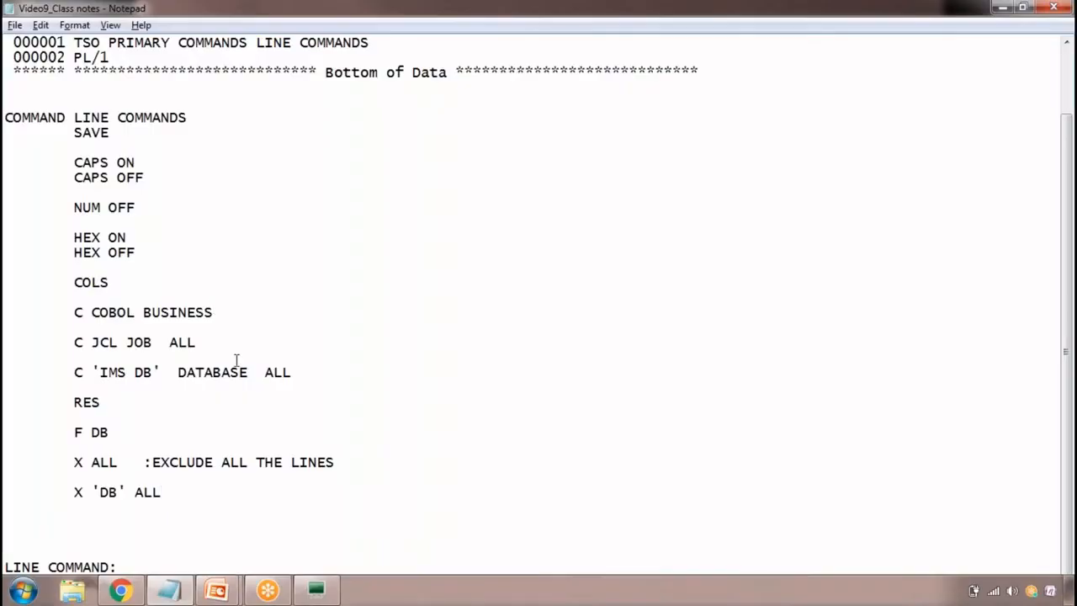
key("Return")
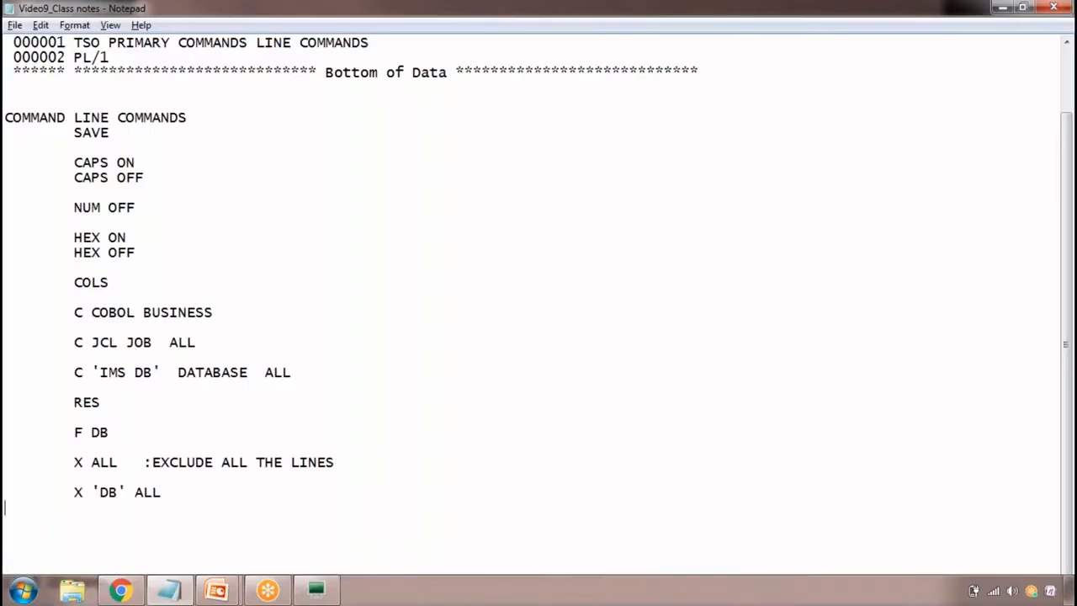
key("Tab")
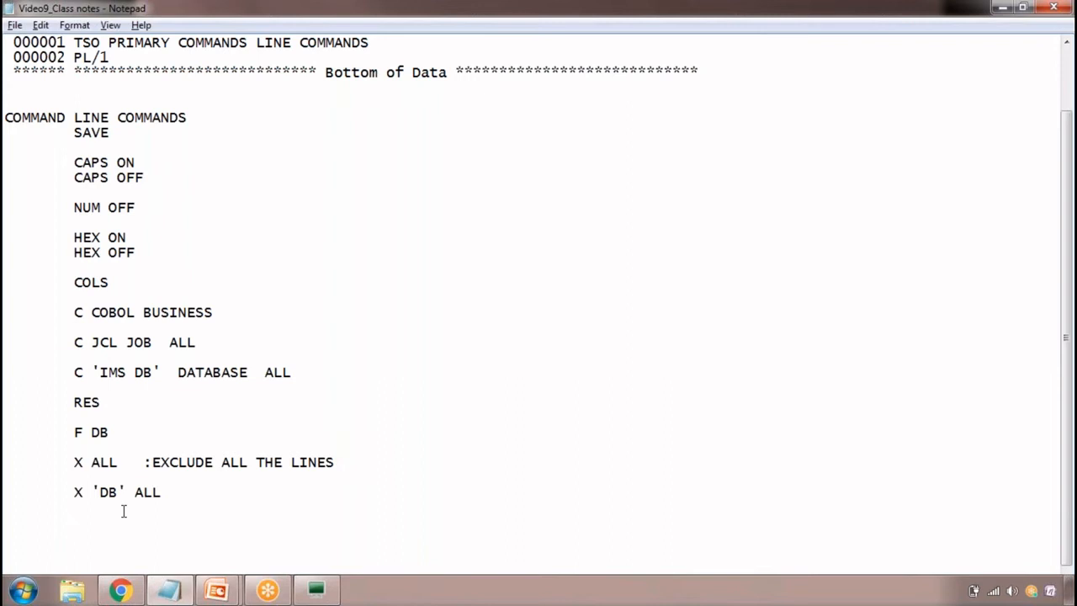
Switch to the MF terminal and exclude every line containing DB with the primary command X ALL 'DB'
key("alt+Tab")
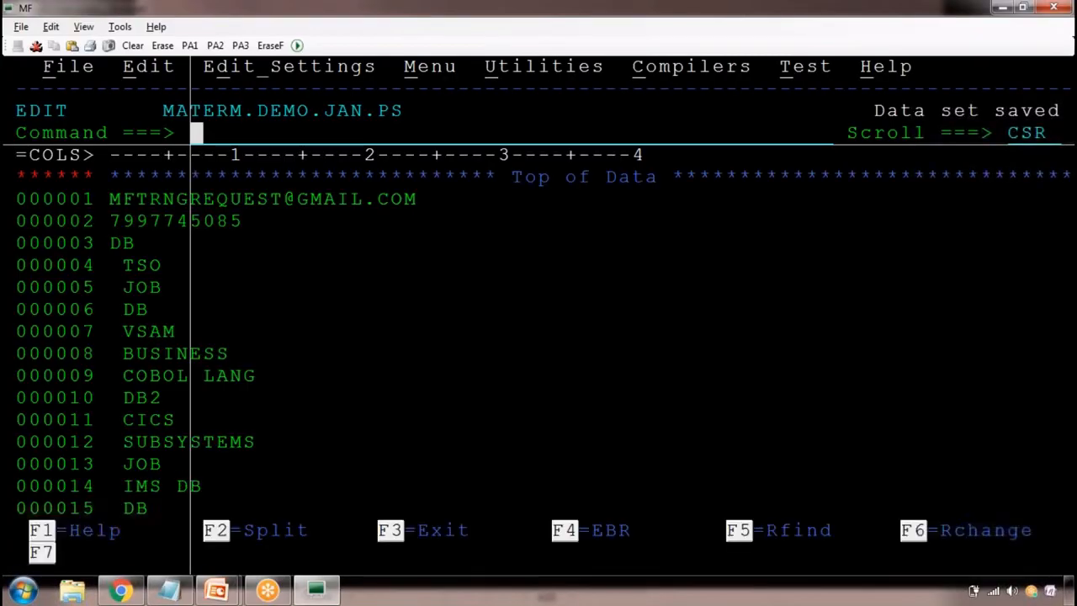
type("X ")
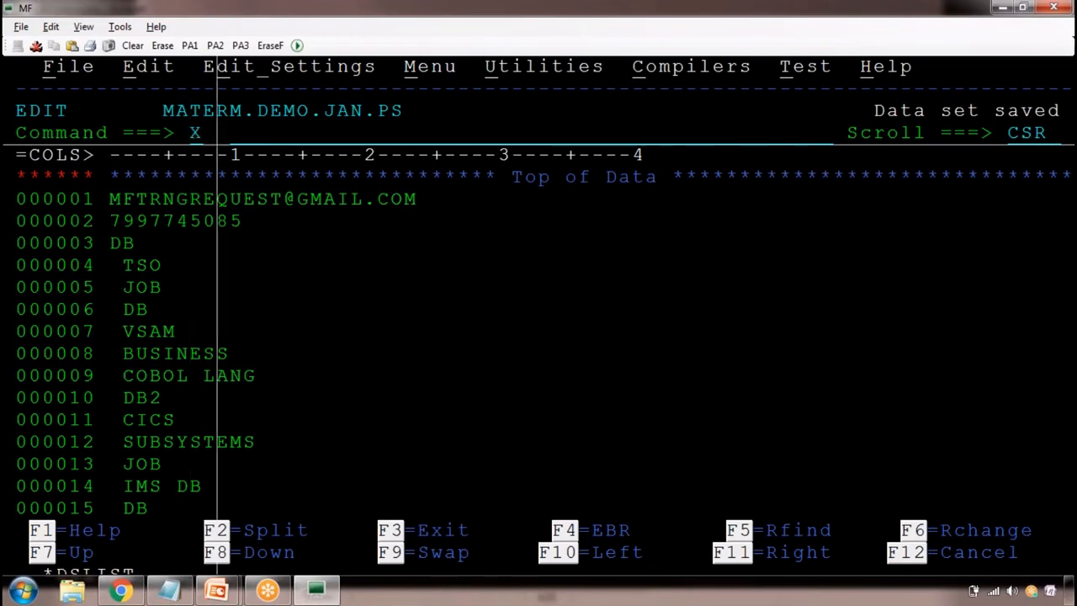
type("A")
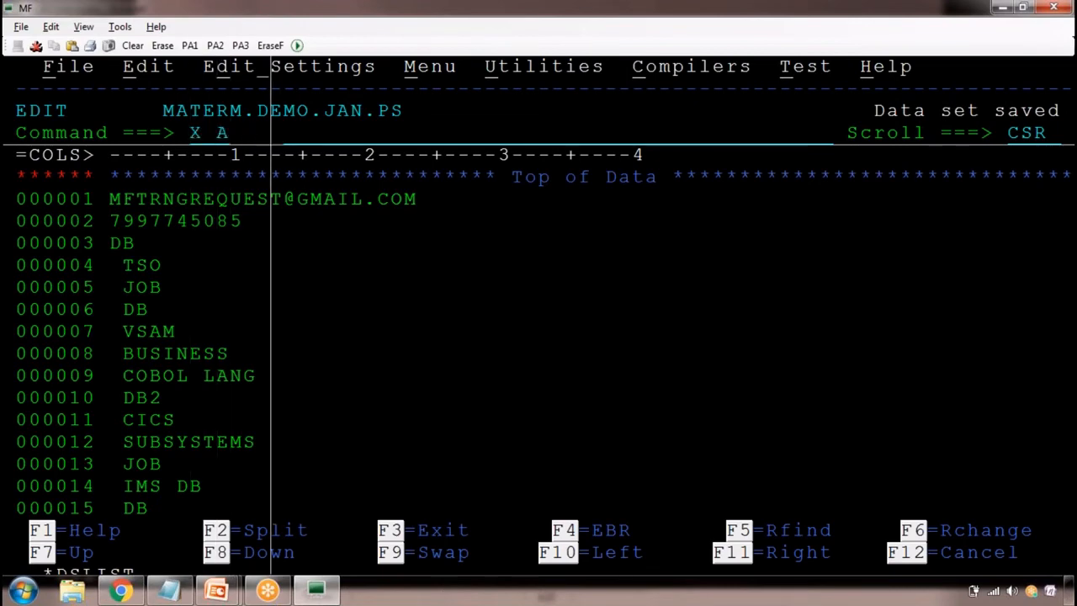
type("LL 'DB'")
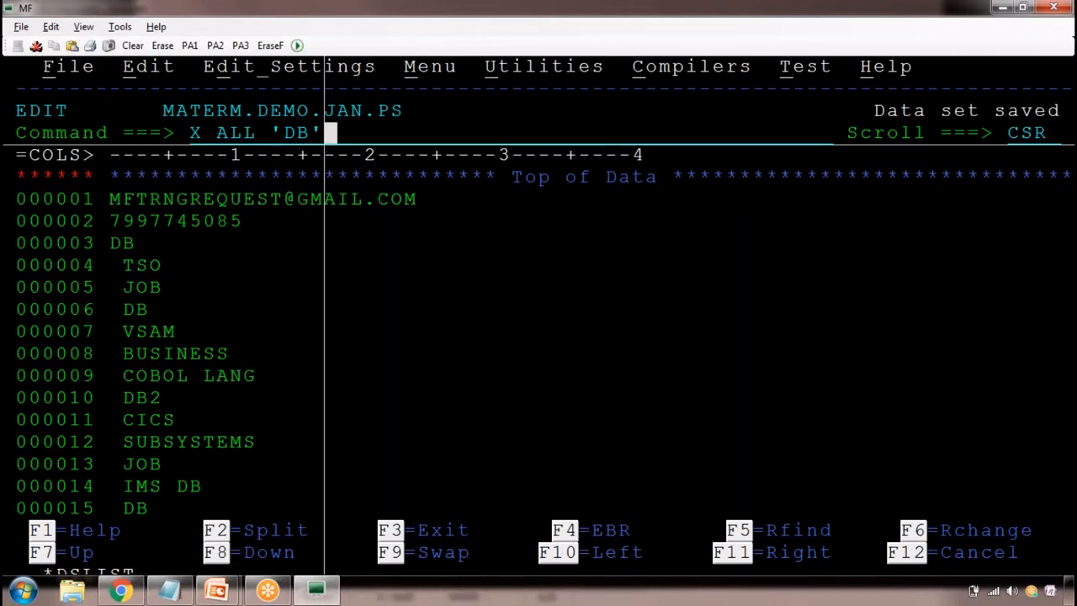
key("Return")
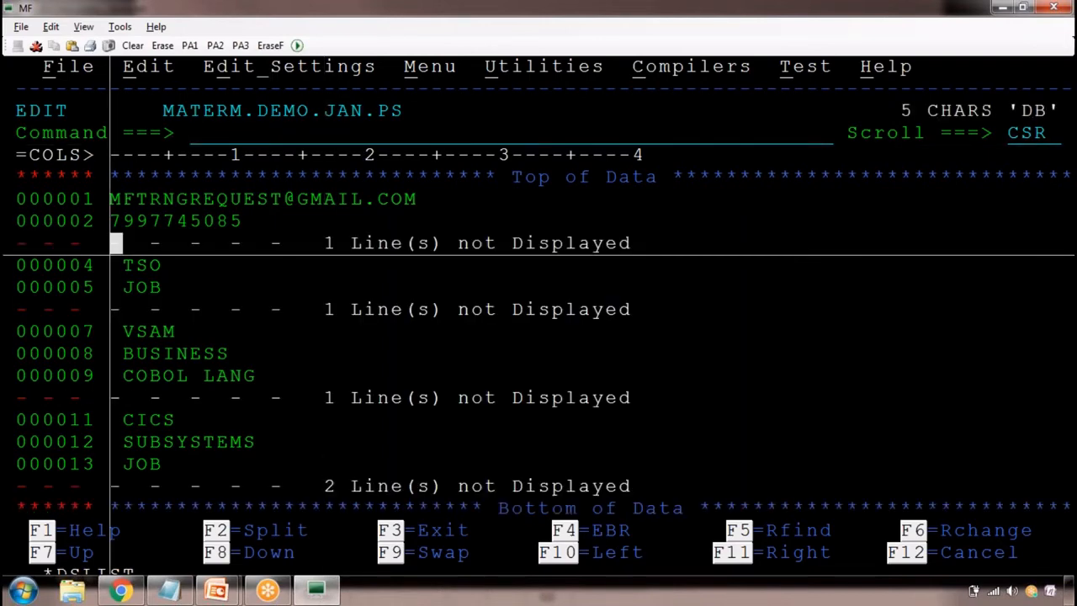
Delete all the excluded lines with the primary command DEL X ALL, copying the command text before running it
key("Home")
type("DEL ")
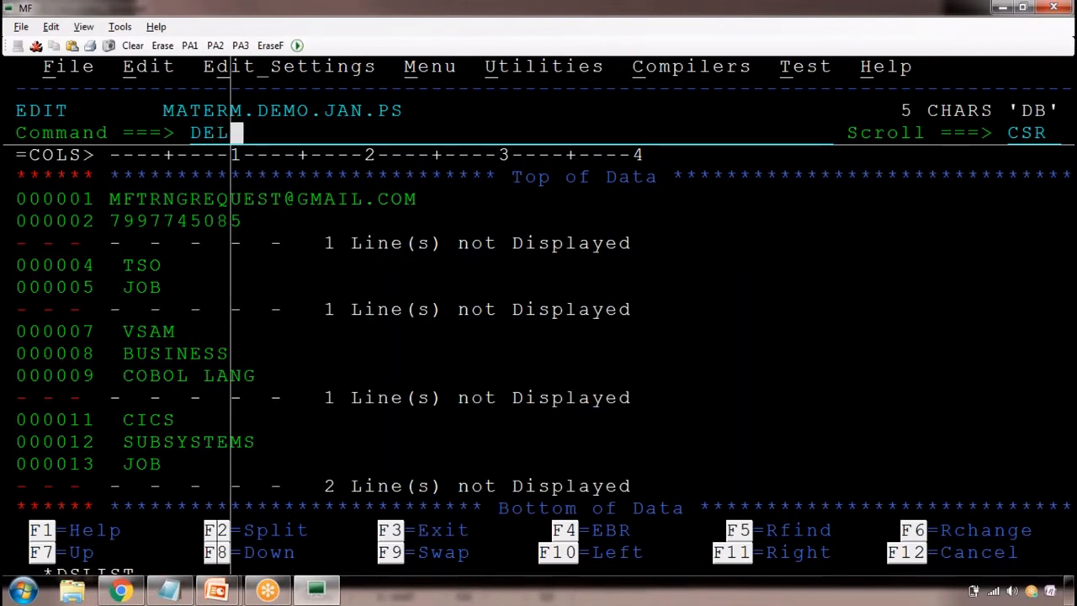
type("X ALL")
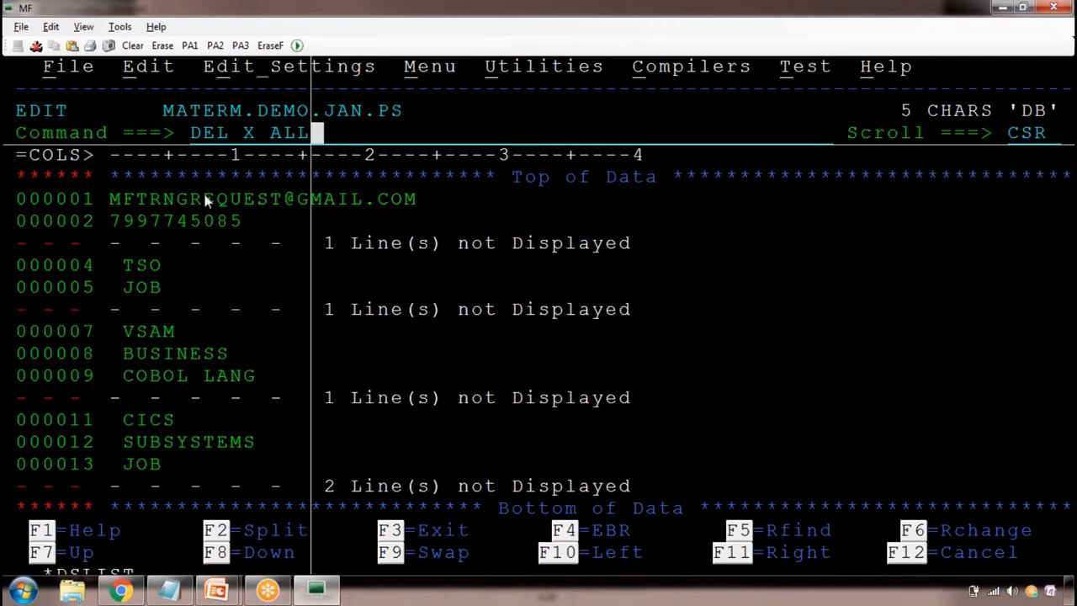
left_click_drag(311, 118, 311, 133)
key("ctrl+c")
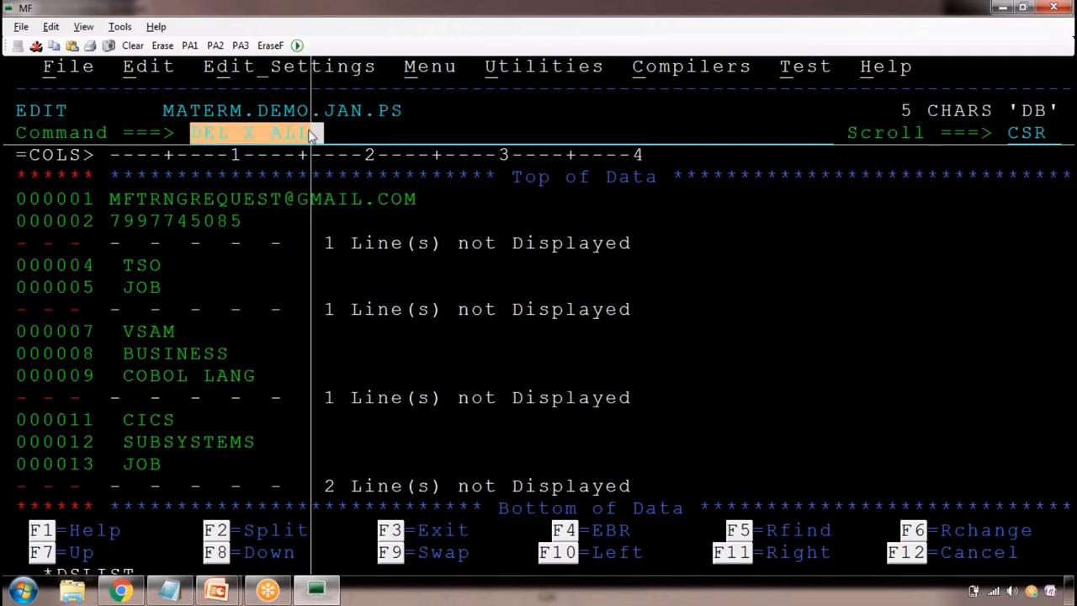
left_click(310, 132)
key("Return")
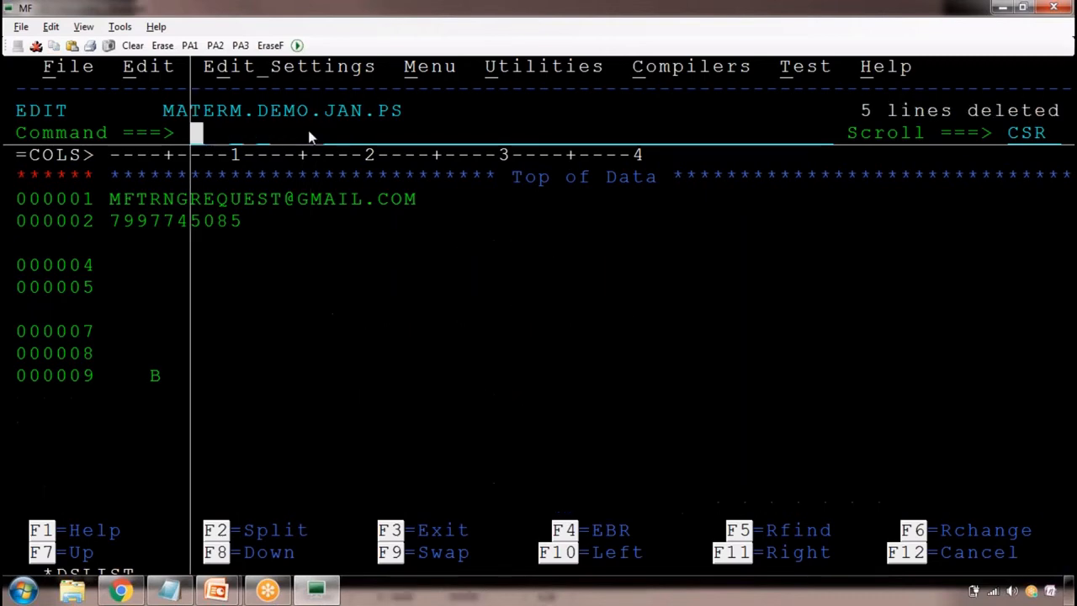
left_click_drag(844, 113, 1061, 103)
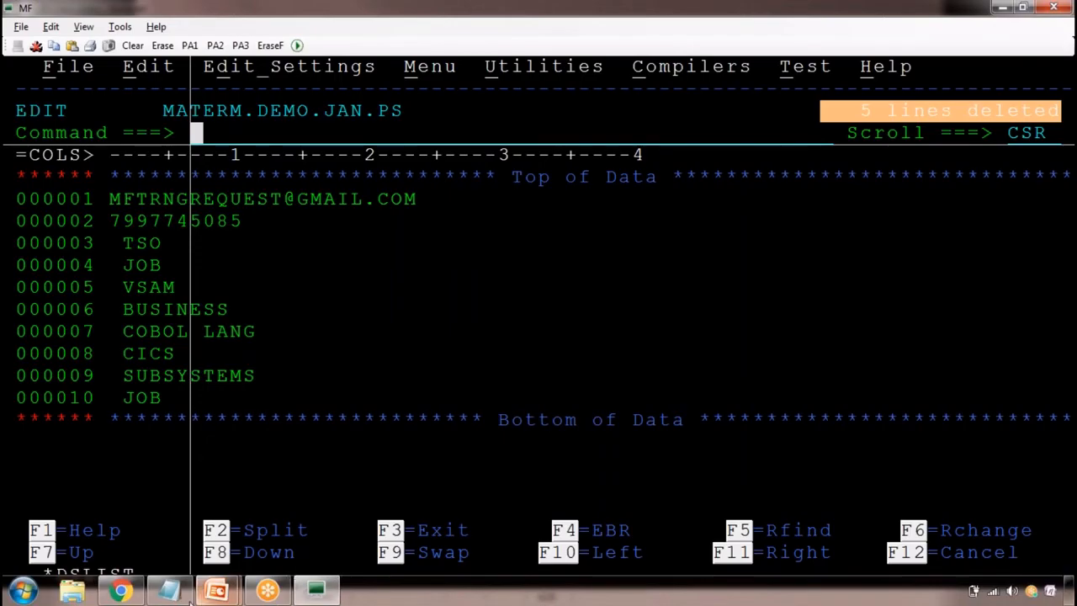
Add the entry DEL X ALL with the note :DELETE EXCLUDED LINES below X 'DB' ALL in the Notepad class notes
left_click(179, 594)
key("ctrl+v")
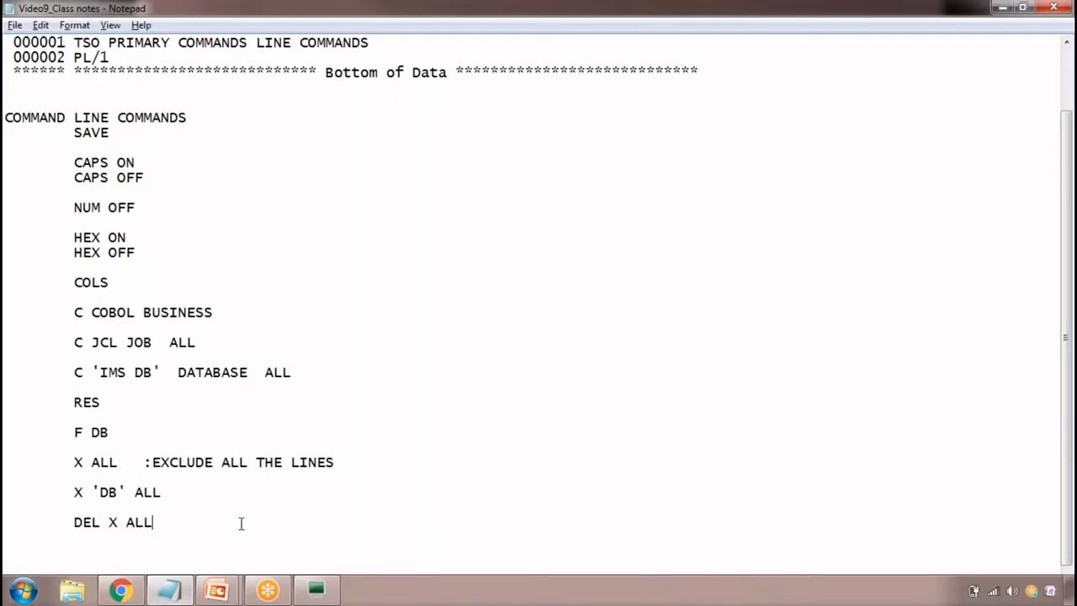
key("Tab")
type(":DELETE EXCLUDED LINES")
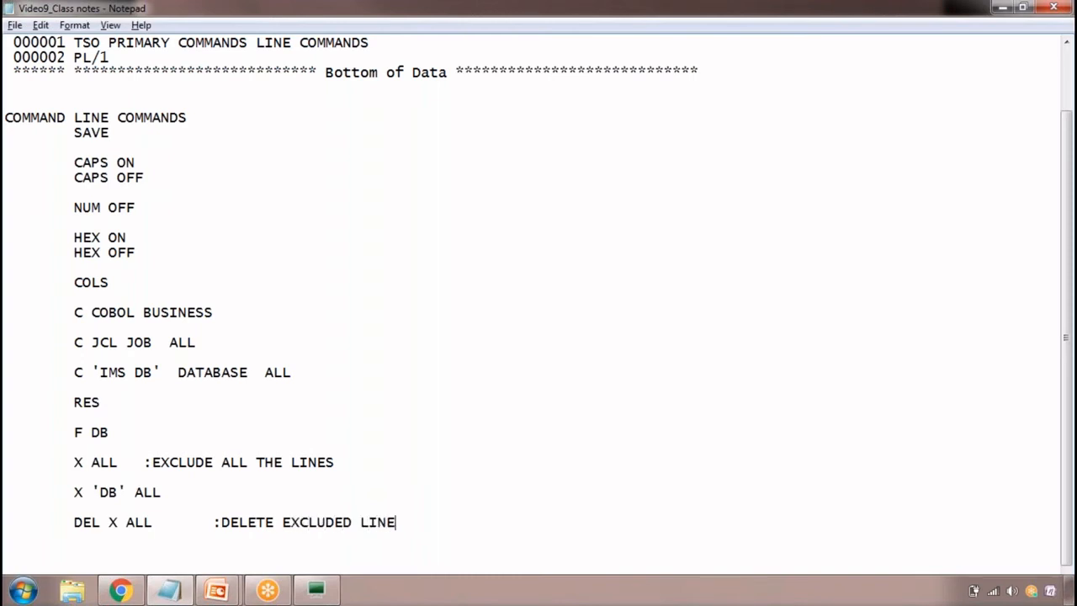
key("Return")
key("Return")
Switch back to the MF terminal and exclude every line containing TSO with the primary command X TSO ALL
key("alt+Tab")
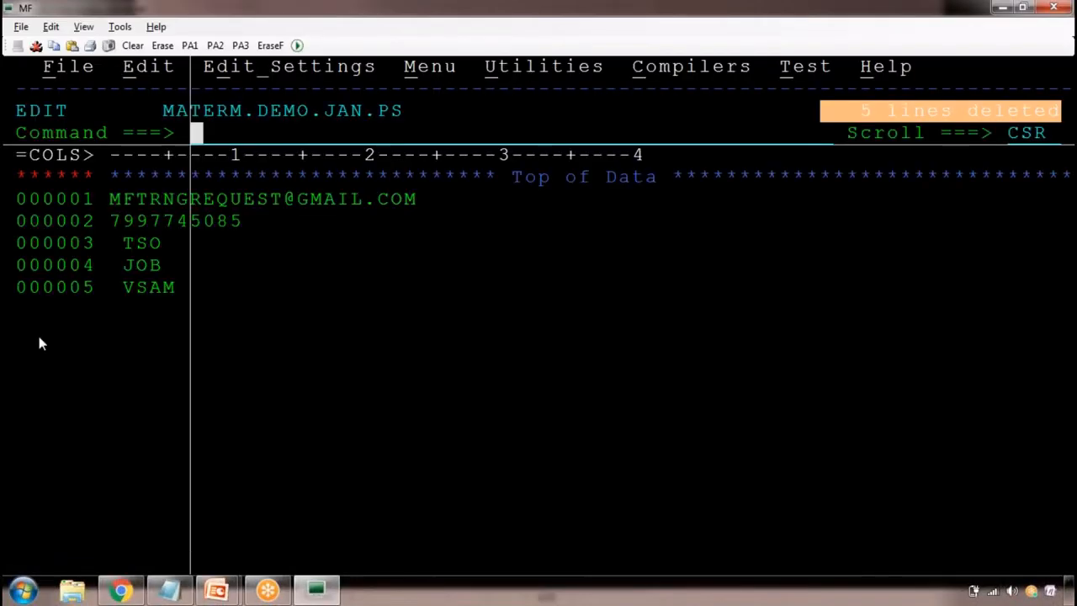
type("REQUES")
key("Return")
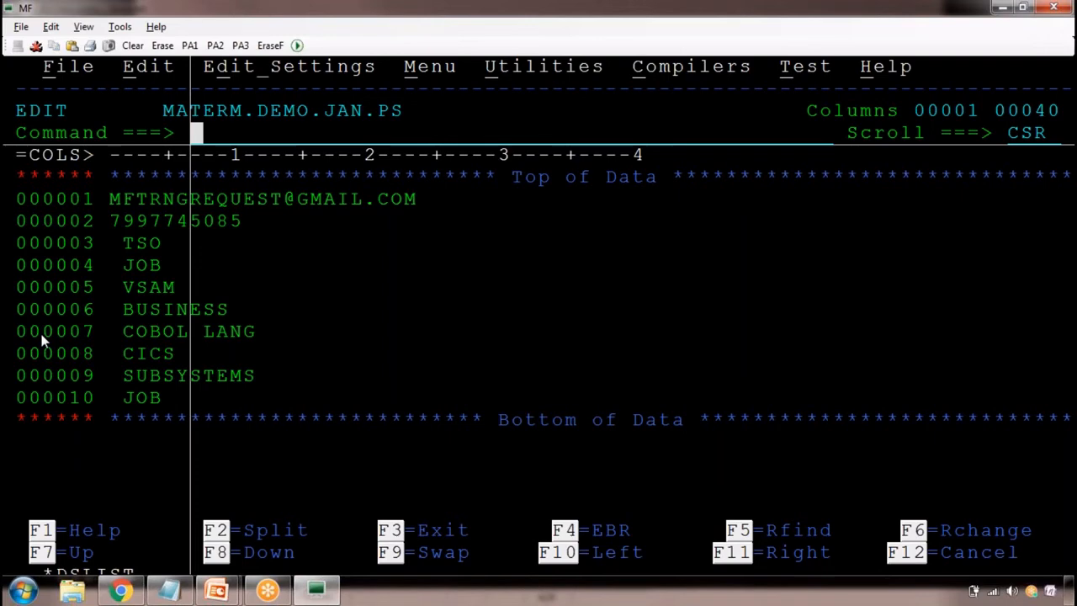
type("X")
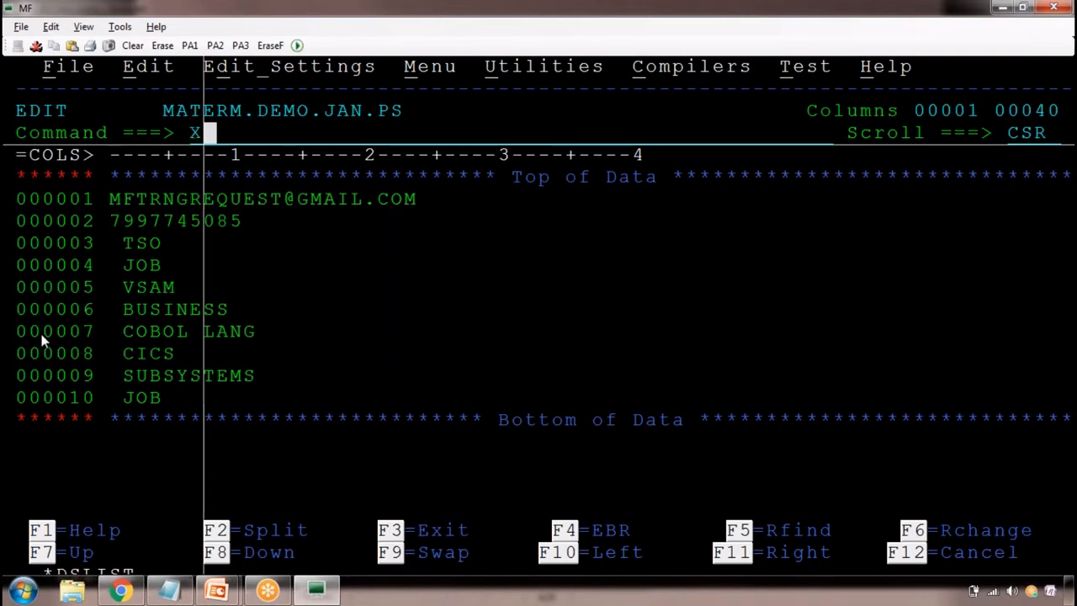
type(" TSO")
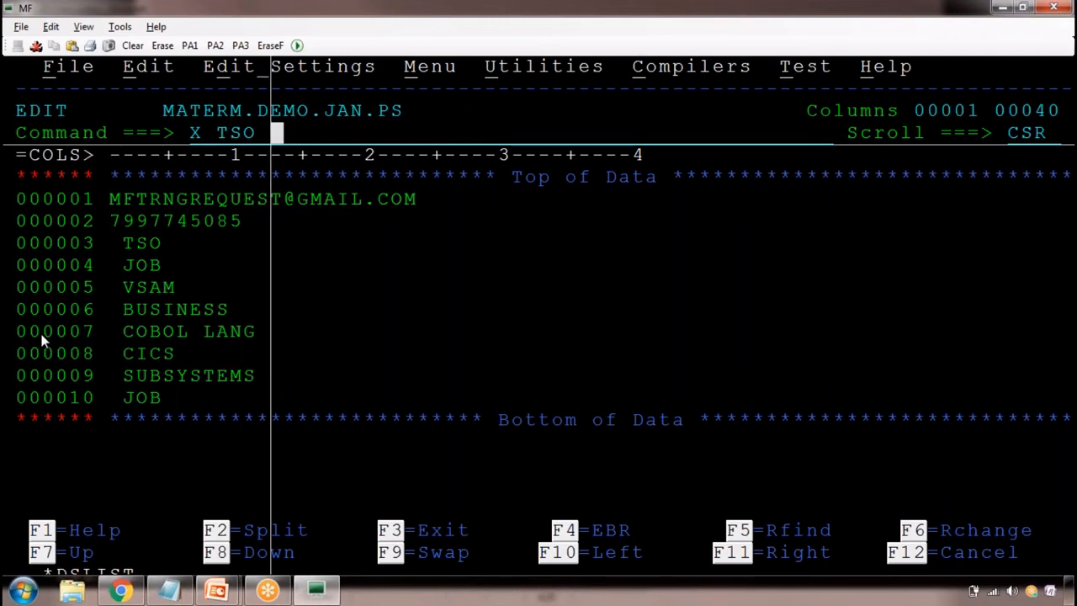
type(" L")
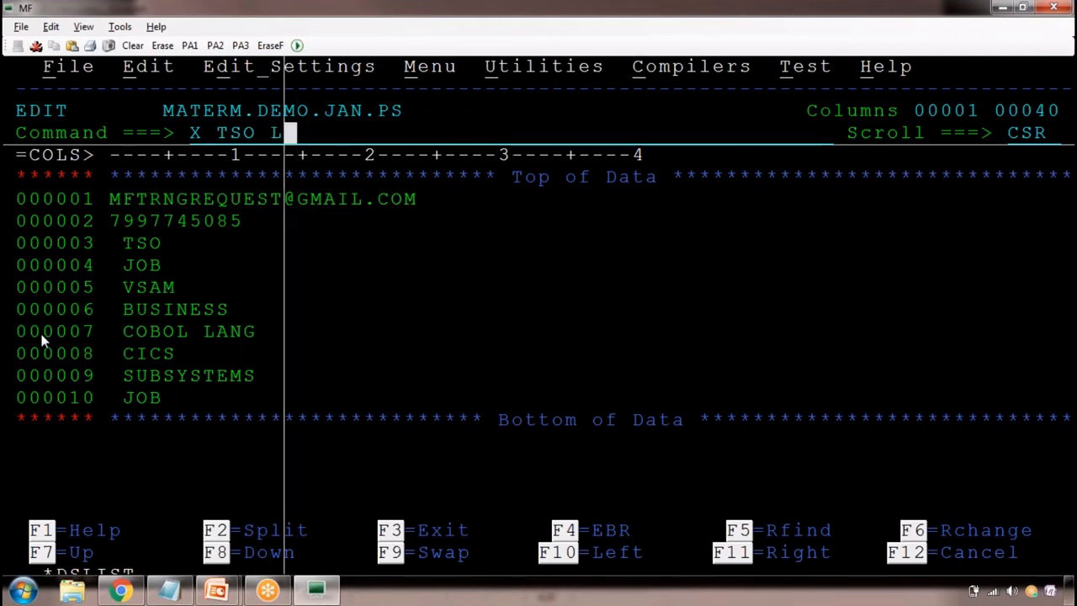
key("BackSpace")
key("BackSpace")
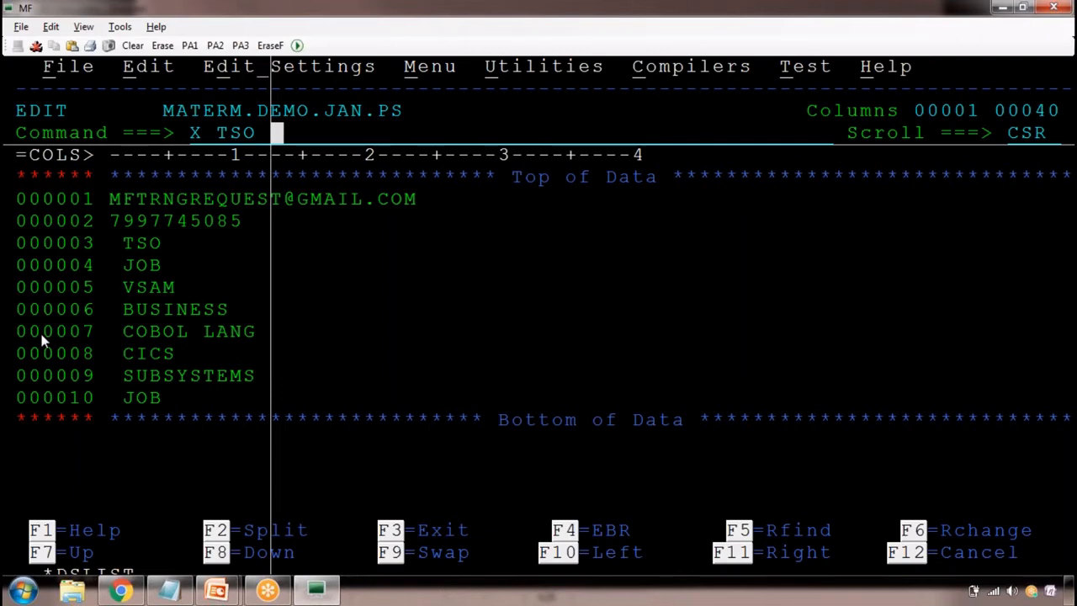
type("A")
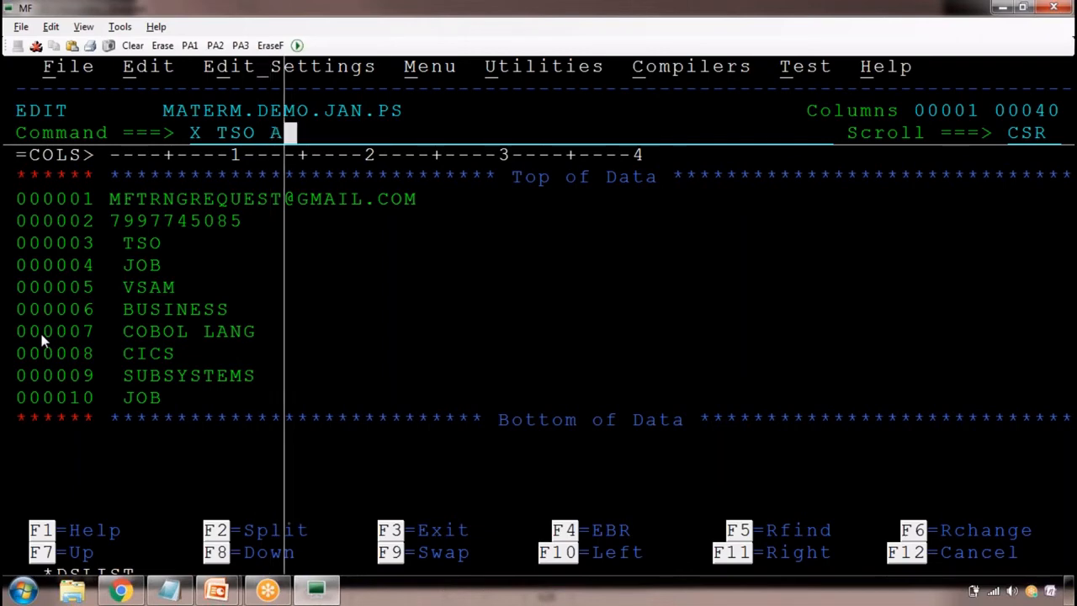
type("LL")
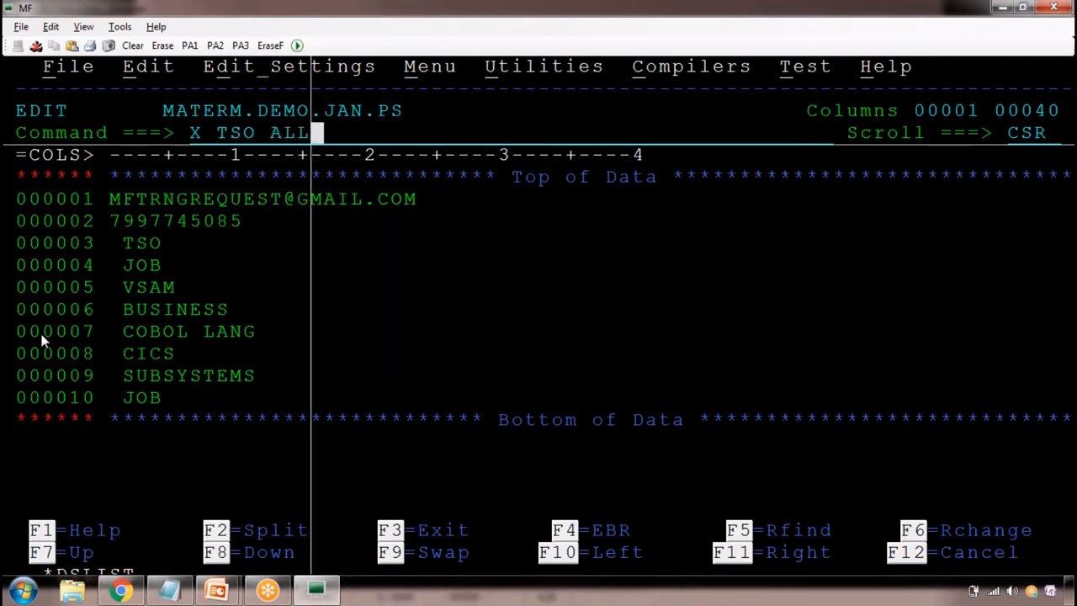
key("Return")
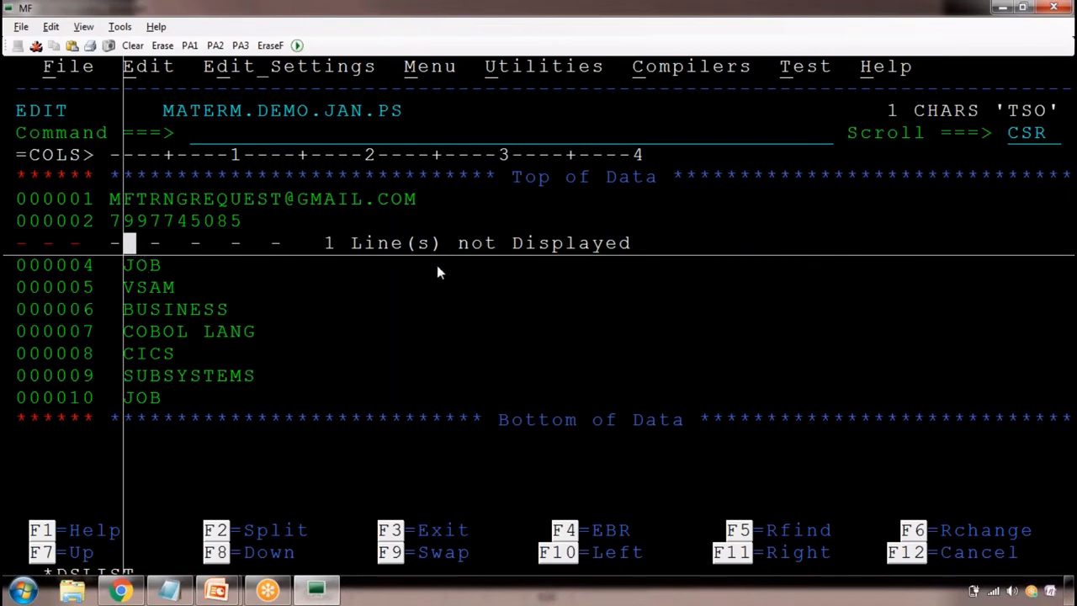
Enter DEL NX ALL as a primary command without running it and copy its text
left_click(245, 135)
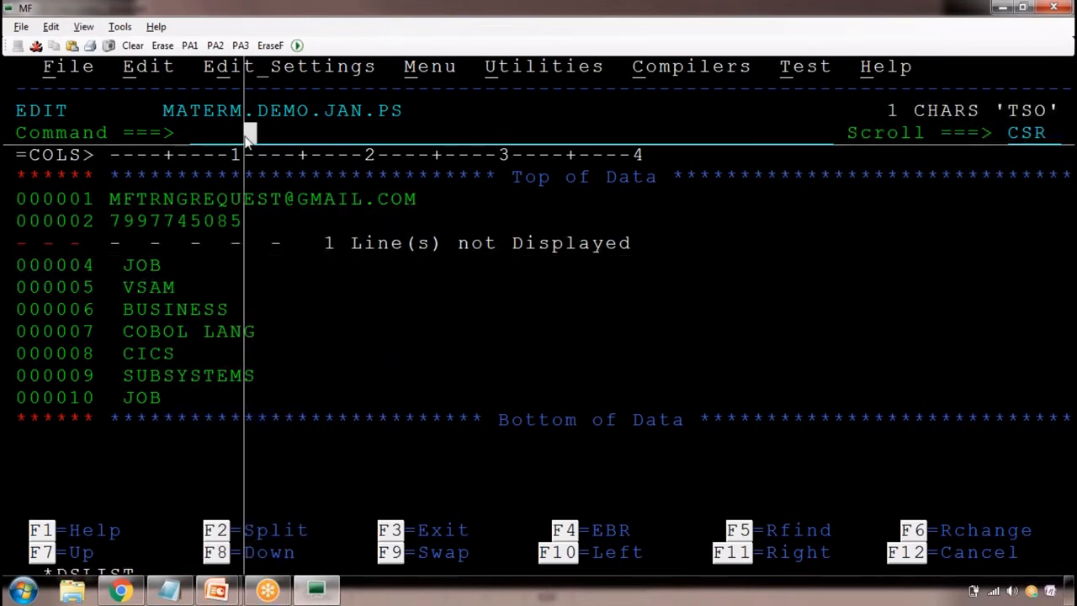
type("DEL N")
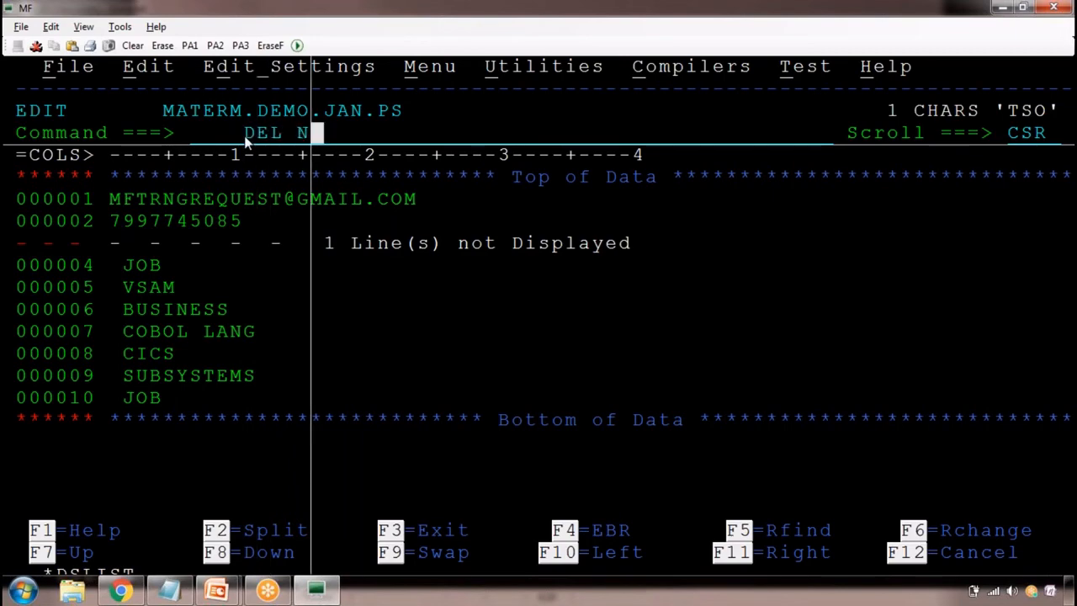
type("X ALL")
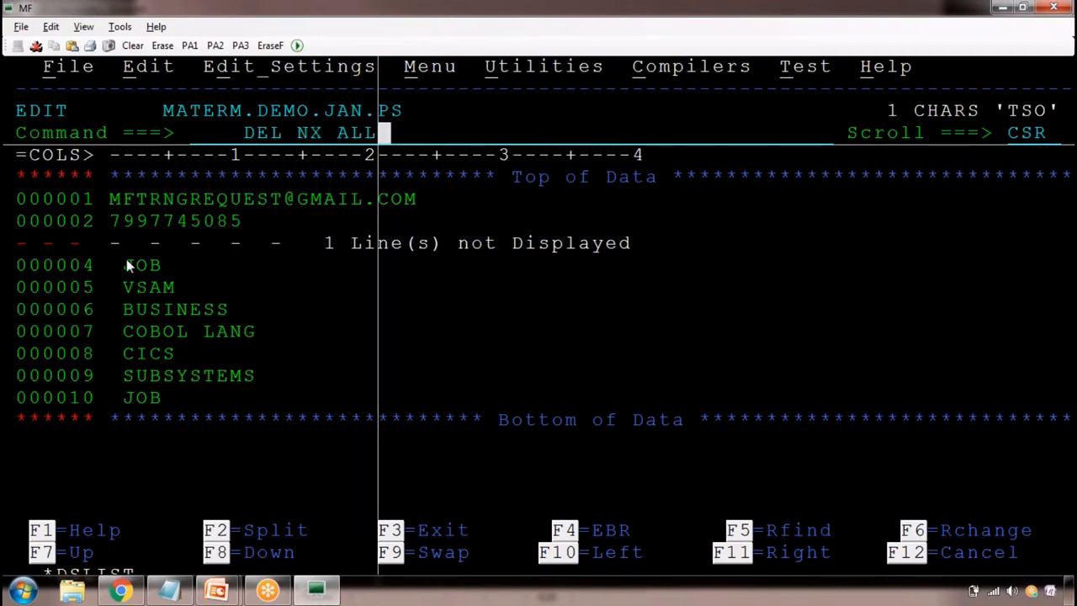
left_click_drag(442, 241, 111, 243)
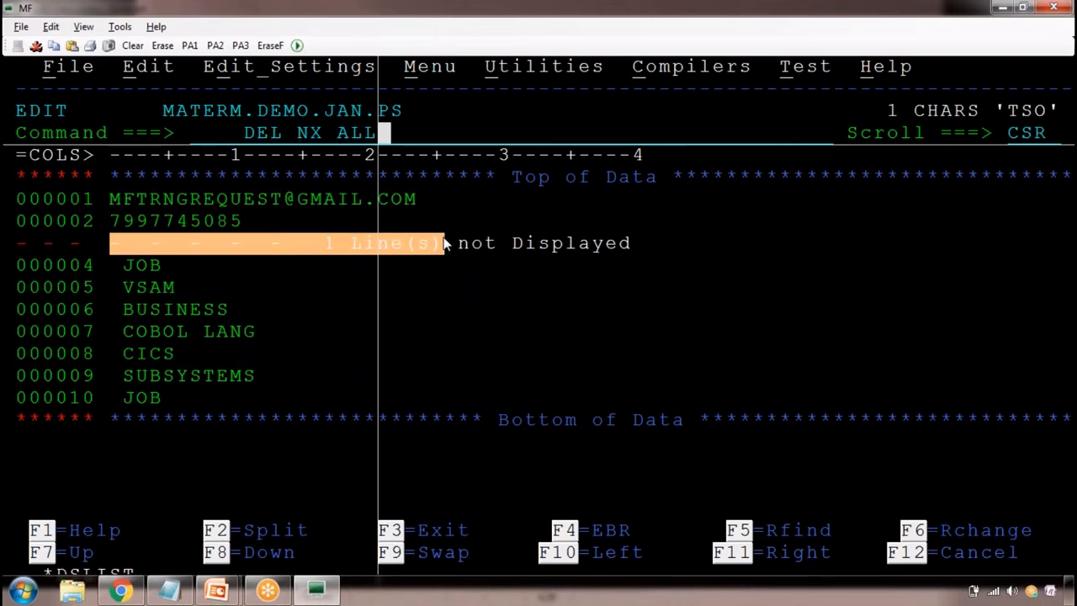
left_click_drag(242, 135, 373, 134)
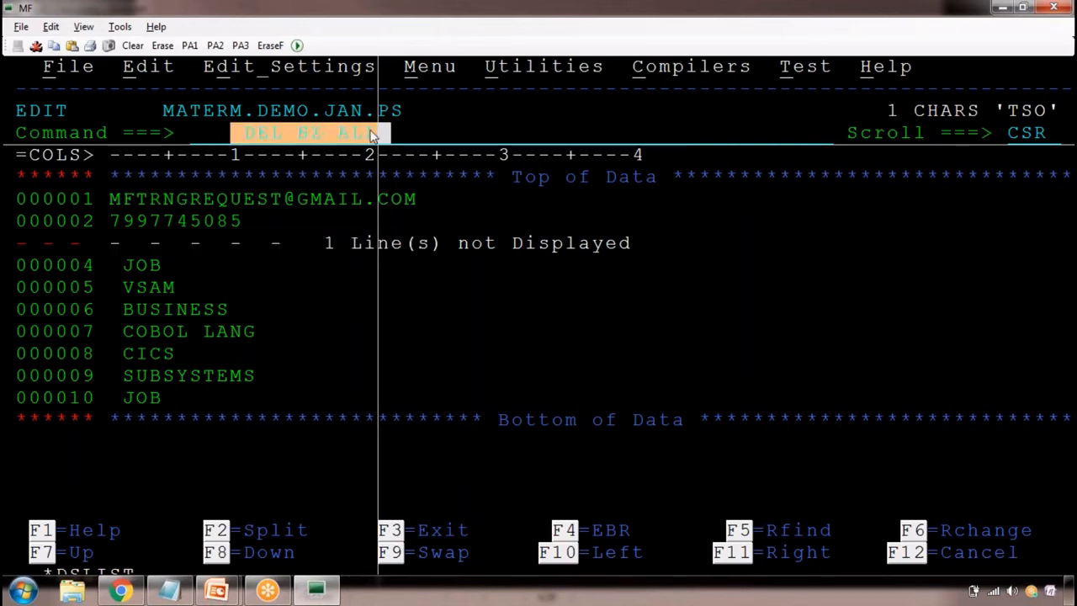
key("ctrl+c")
Add the entry DEL NX ALL with the note :DELETE NOT EXCLUDED LINES below DEL X ALL in the Notepad class notes
key("alt+Tab")
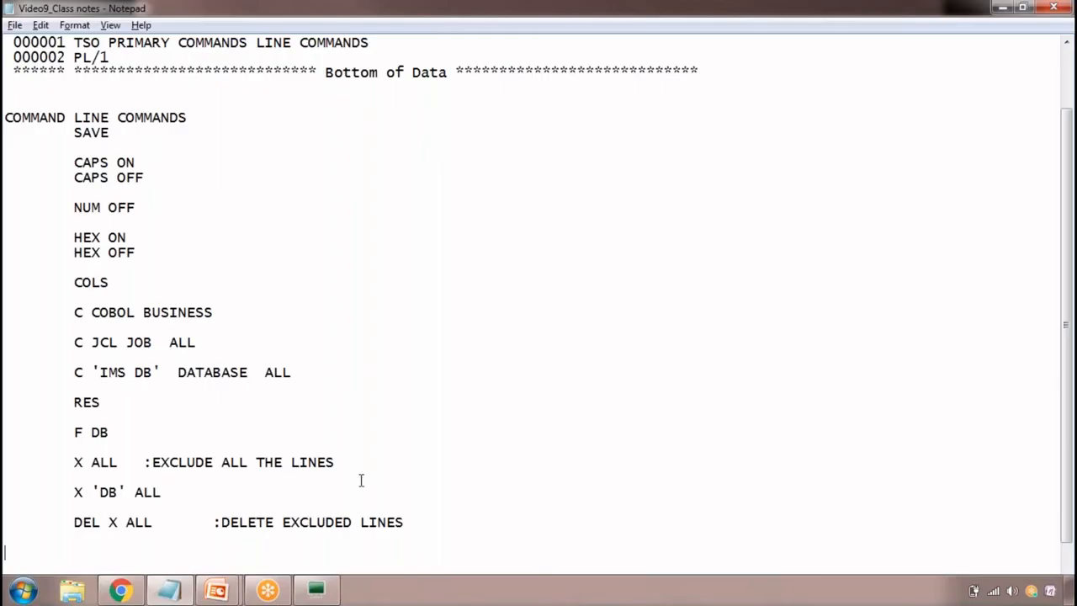
left_click(456, 523)
key("Return")
key("Return")
key("Tab")
key("ctrl+v")
key("Tab")
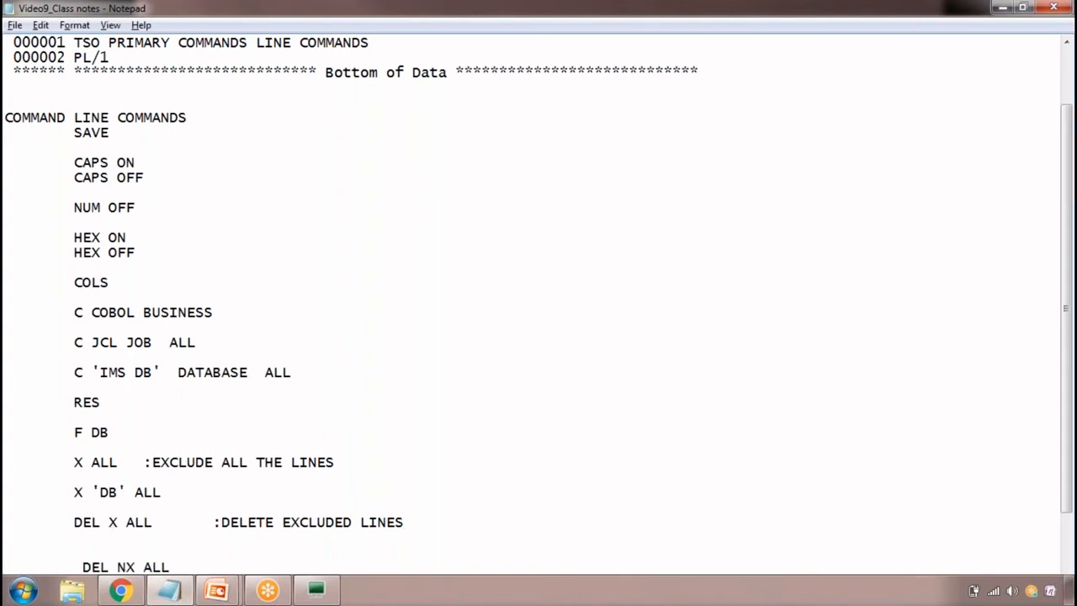
type(":DELETE NOT EX")
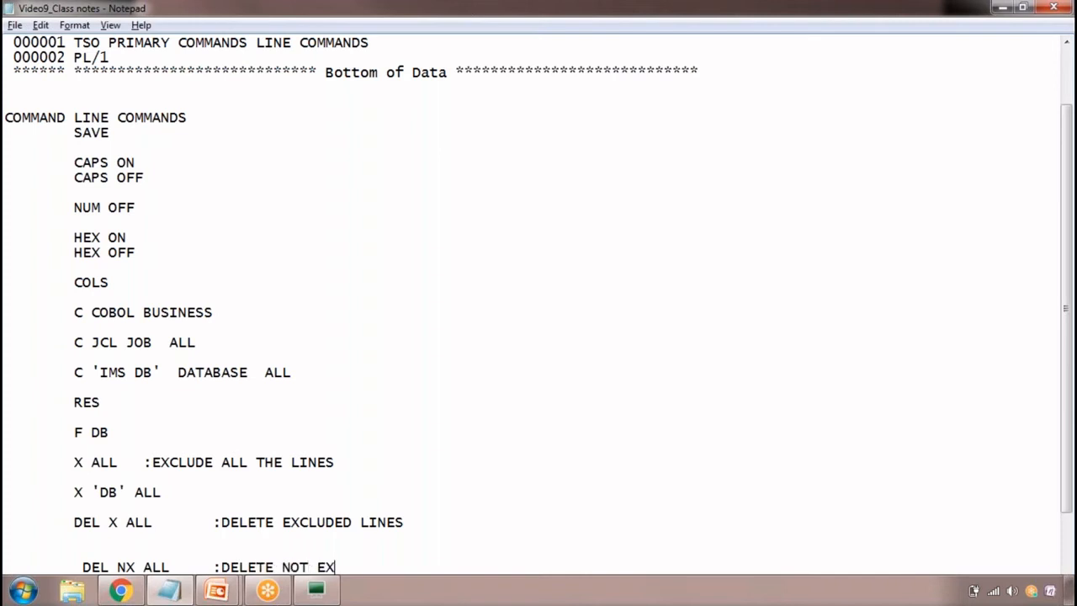
type("CLUDED LINES")
key("Return")
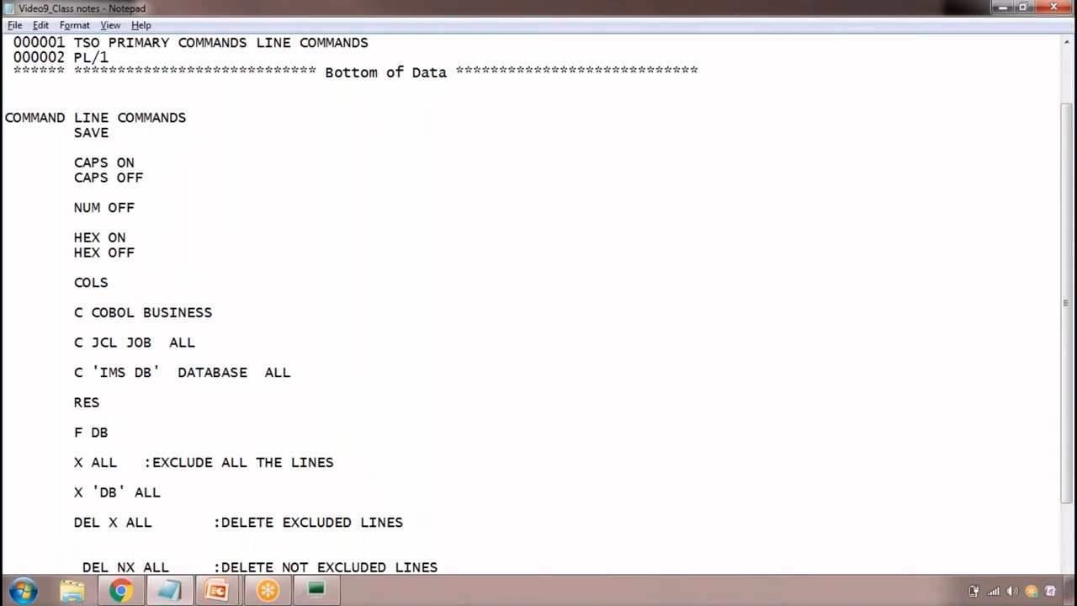
key("Return")
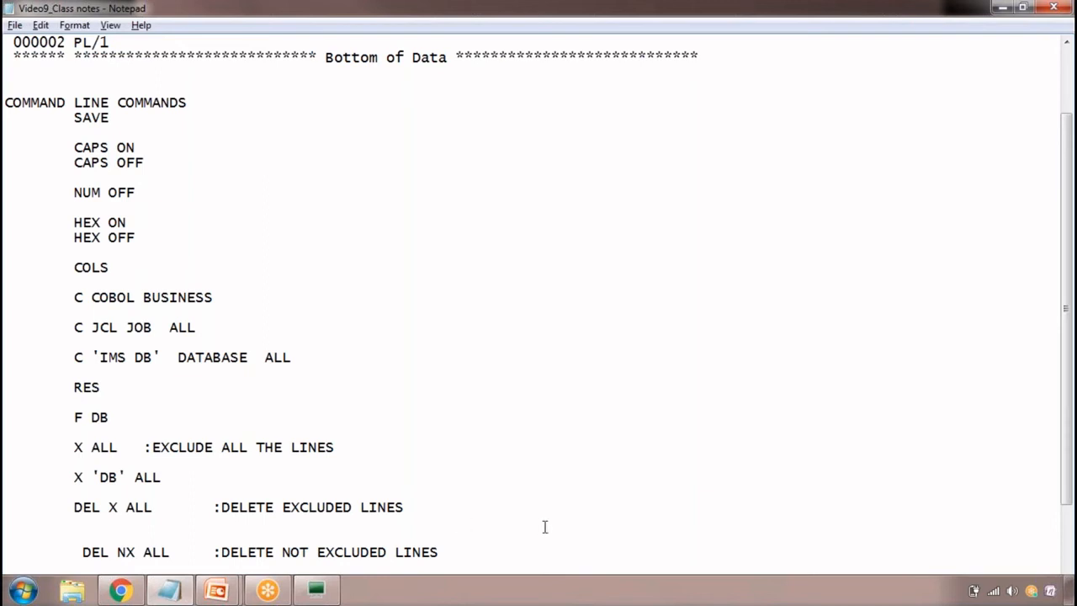
scroll(544, 526, "down", 1)
left_click_drag(90, 536, 449, 539)
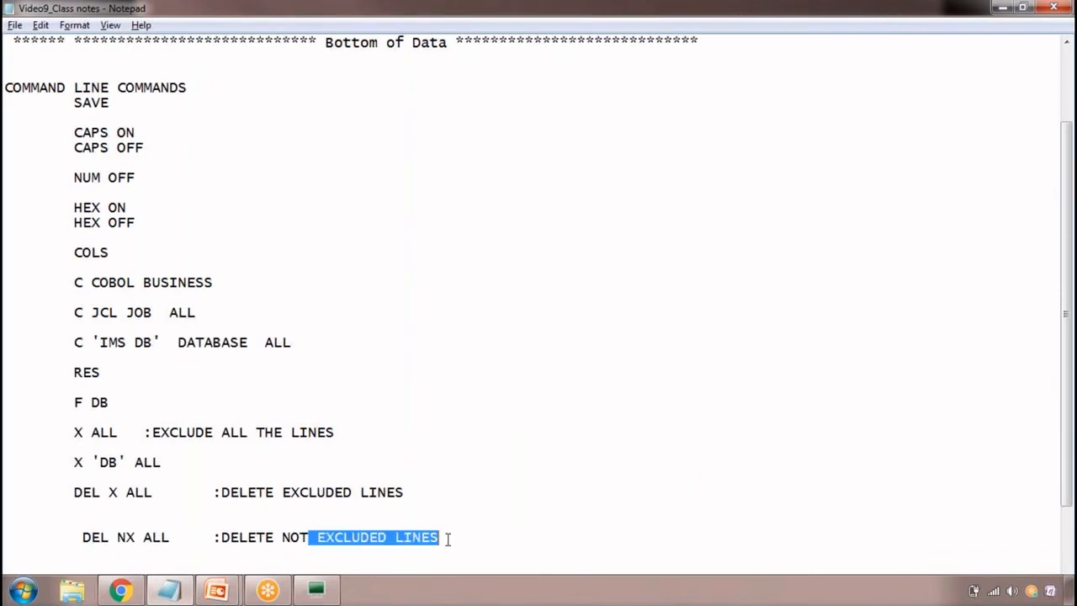
Switch to the MF terminal, clear the pending DEL NX ALL command and run RES to redisplay the excluded lines
key("alt+Tab")
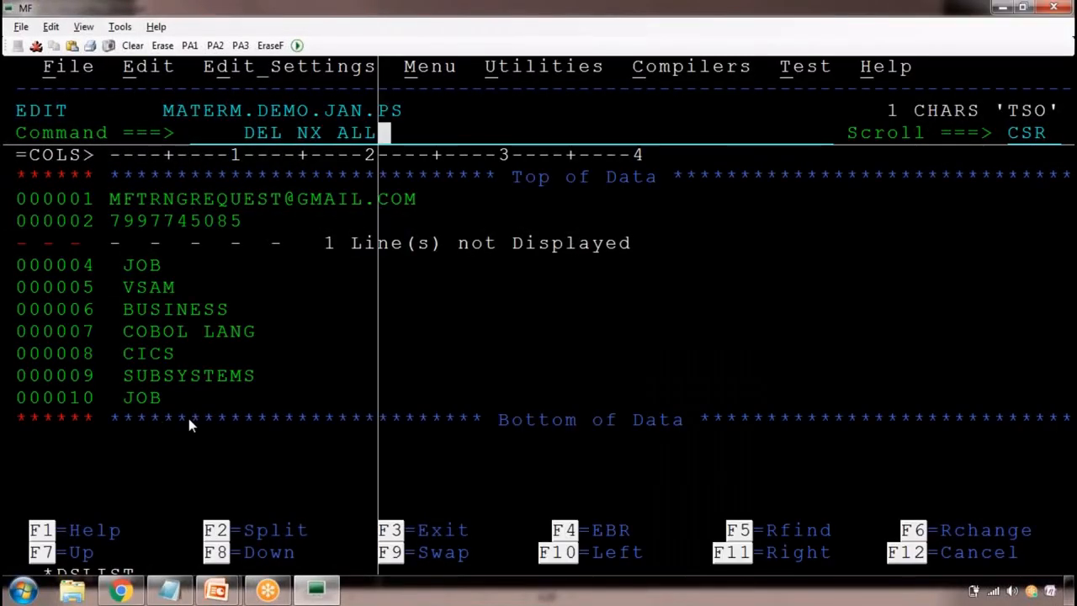
key("BackSpace")
key("BackSpace")
key("BackSpace")
key("BackSpace")
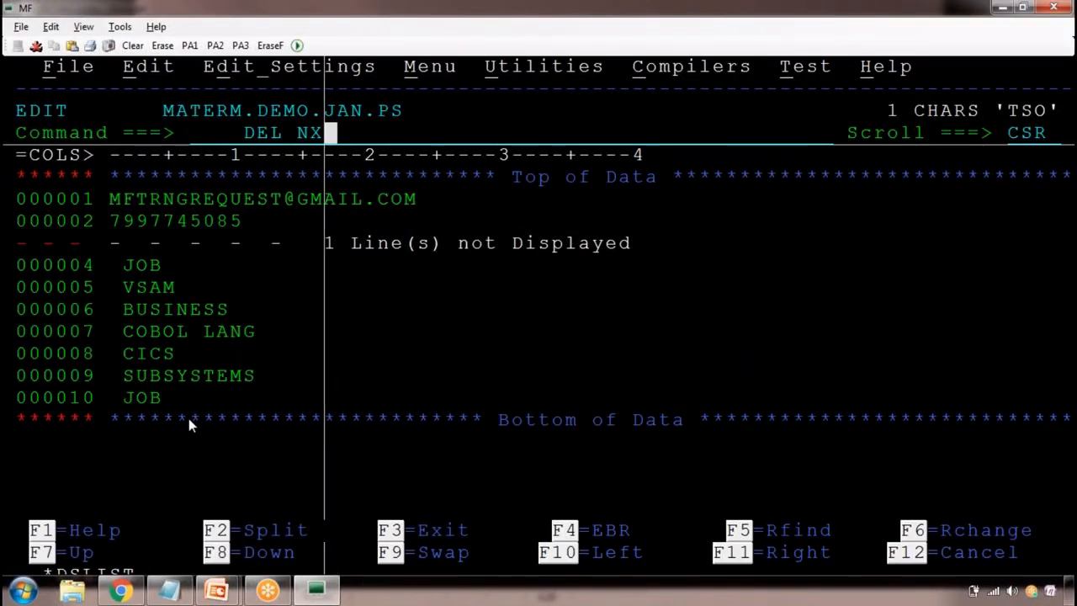
key("BackSpace")
key("BackSpace")
key("BackSpace")
key("BackSpace")
key("BackSpace")
key("BackSpace")
key("BackSpace")
key("BackSpace")
type("R")
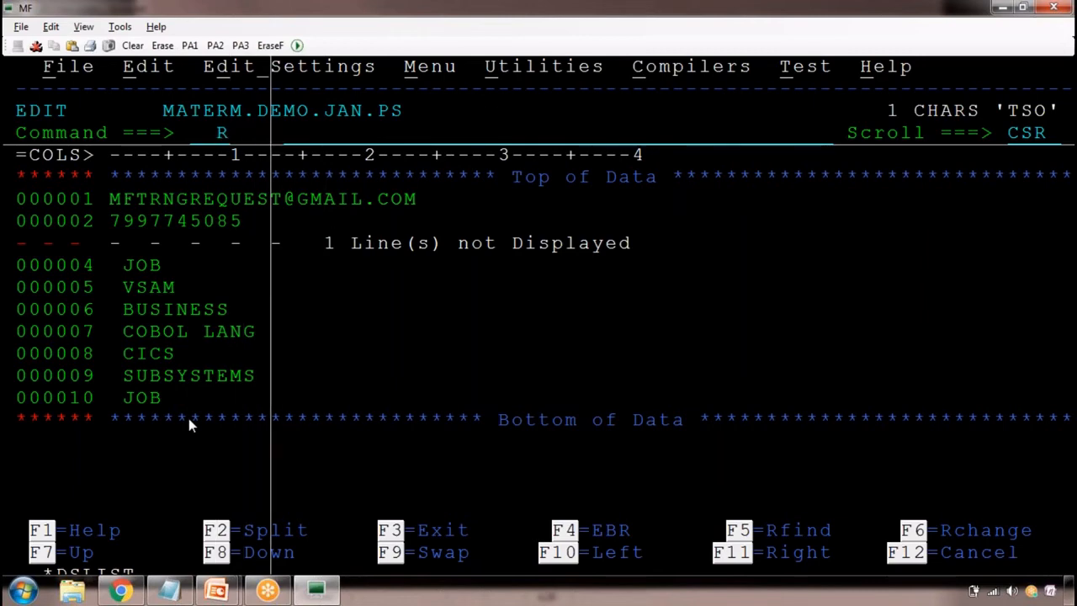
type("ES\\")
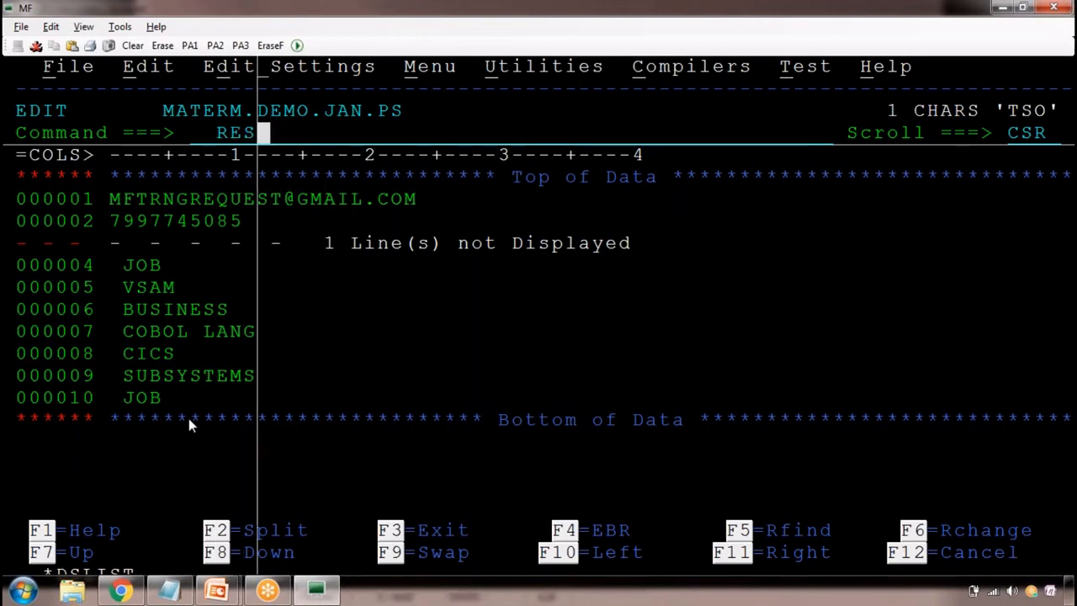
key("Return")
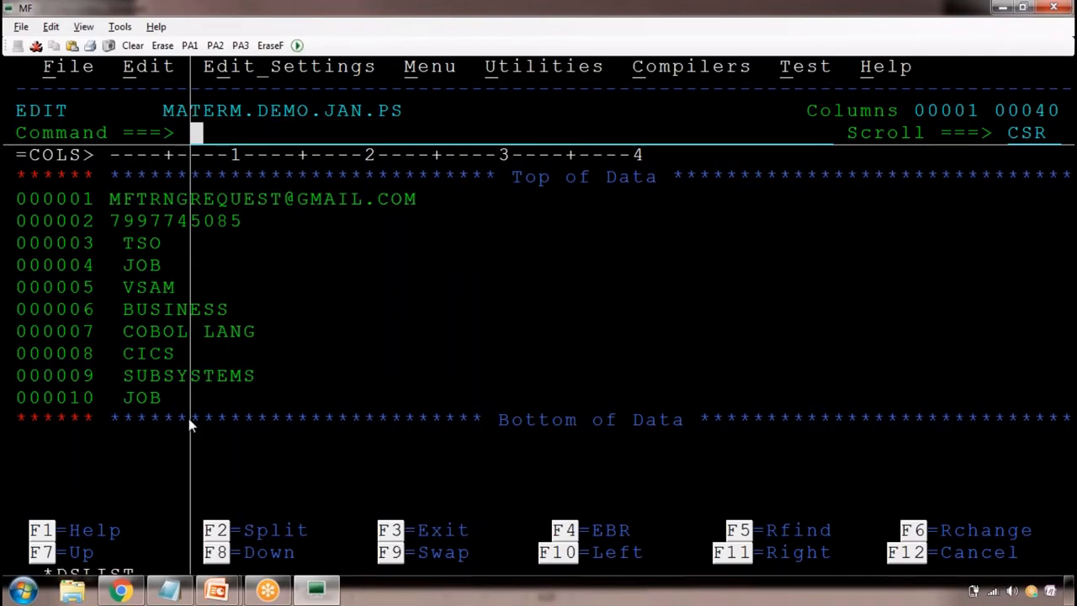
Switch to the Notepad class notes and start a new indented line below the DEL NX ALL entry
key("alt+Tab")
left_click_drag(62, 117, 334, 551)
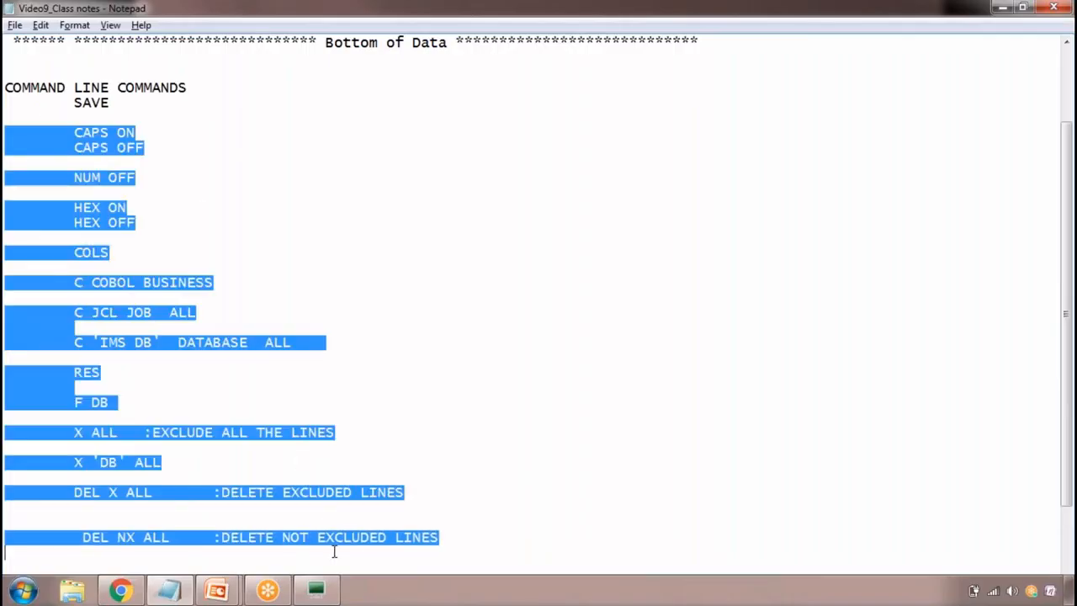
left_click(446, 546)
key("Return")
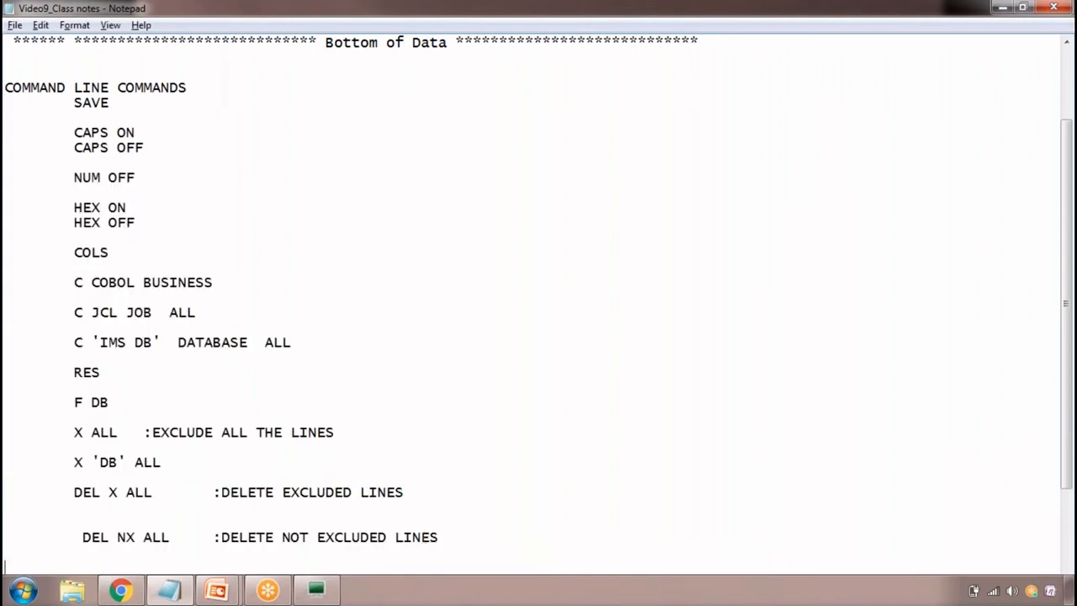
key("Tab")
Switch back to the MF terminal and open the command history by running the primary command RETP
key("alt+Tab")
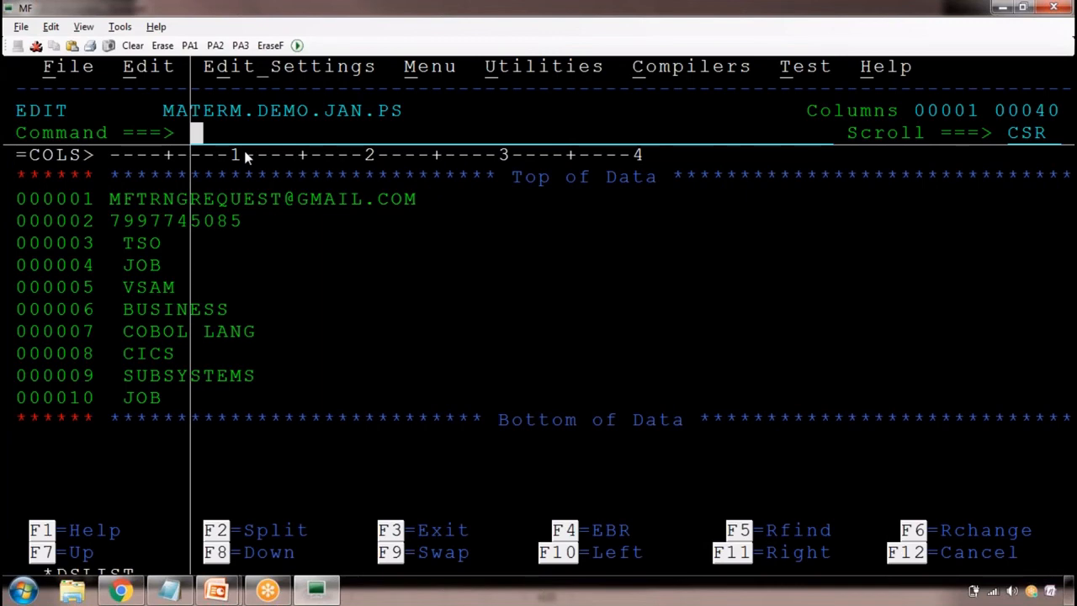
type("R")
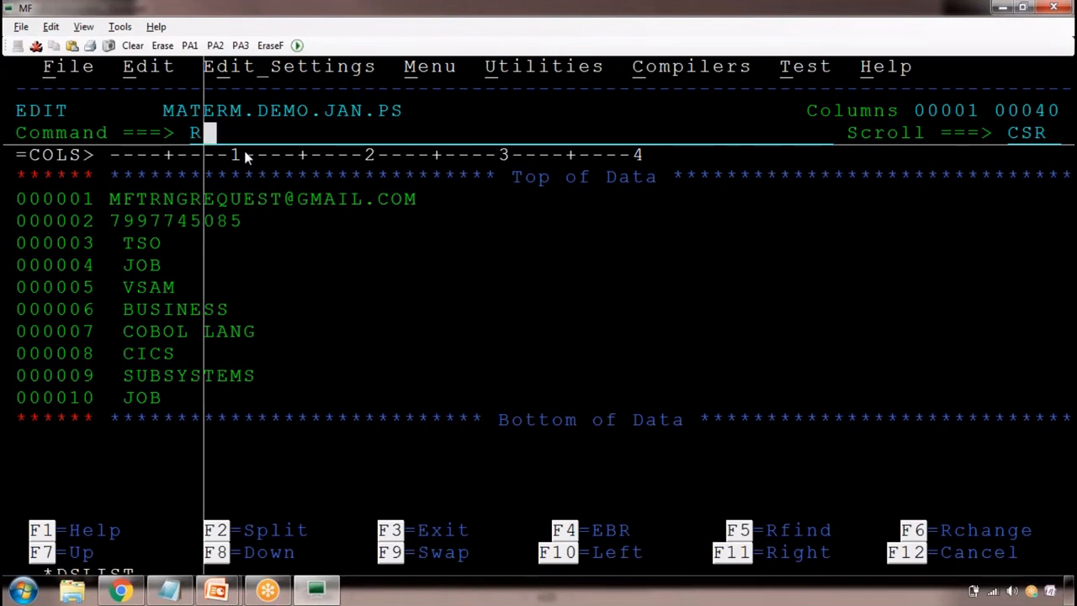
type("ETP")
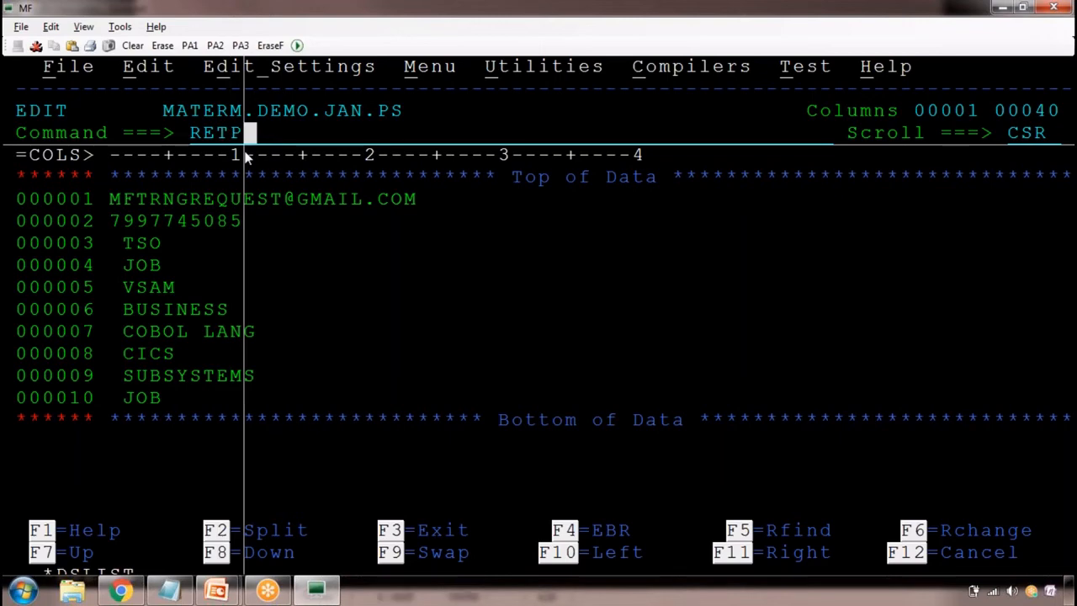
key("Return")
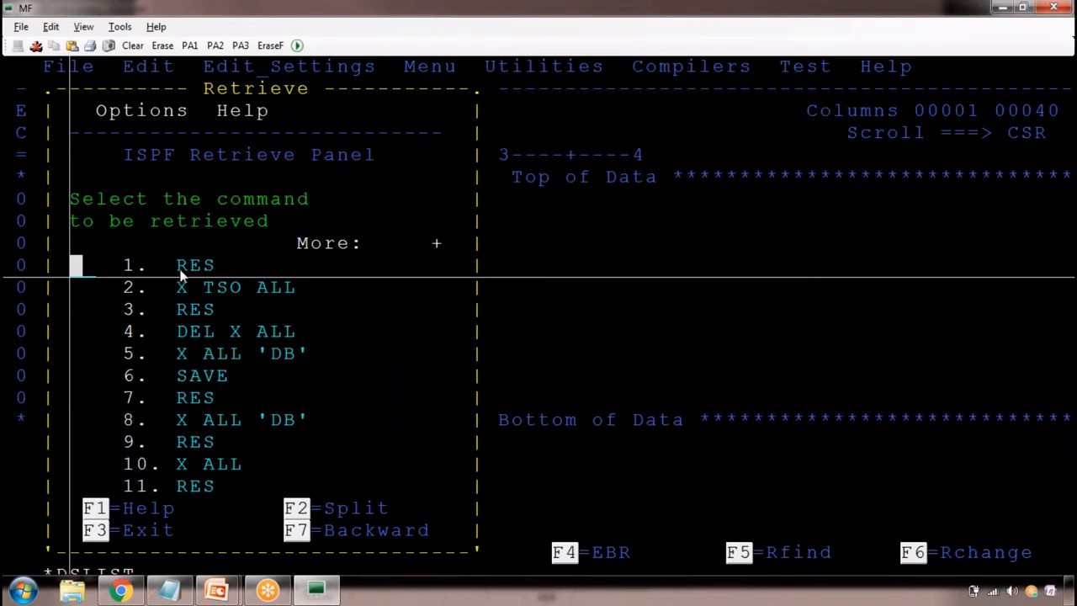
Review the previously run commands in the ISPF Retrieve Panel through to the oldest entries, and close the panel
left_click_drag(177, 268, 286, 289)
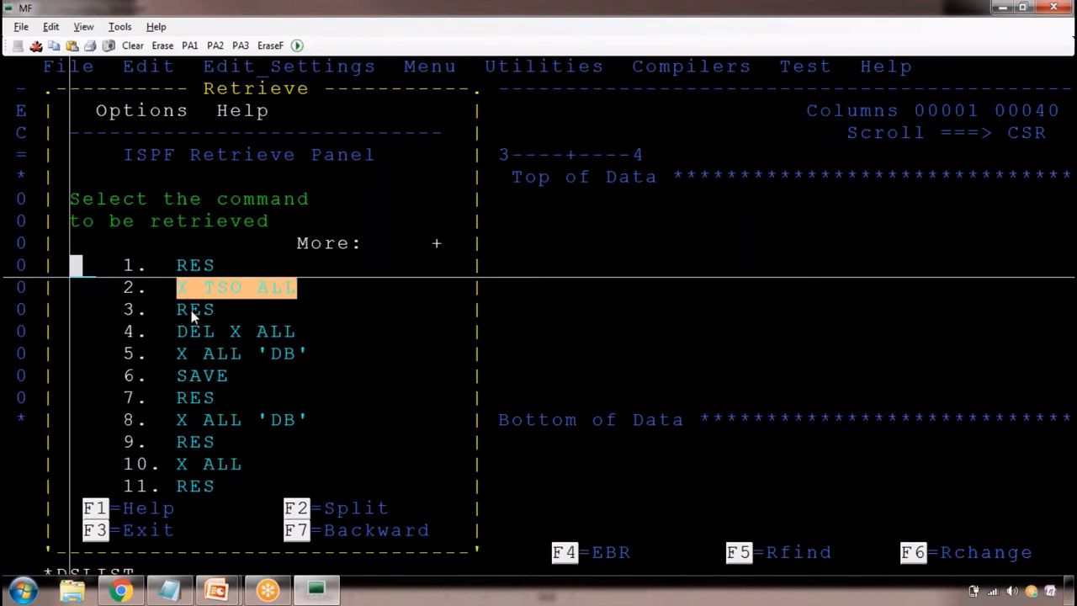
left_click_drag(179, 310, 215, 313)
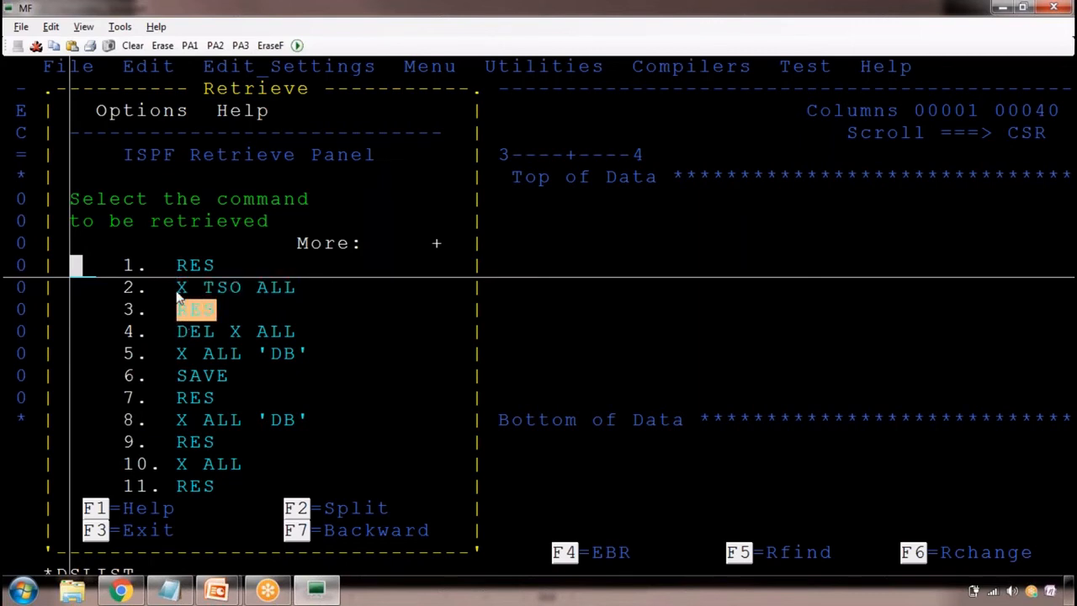
left_click_drag(178, 265, 259, 484)
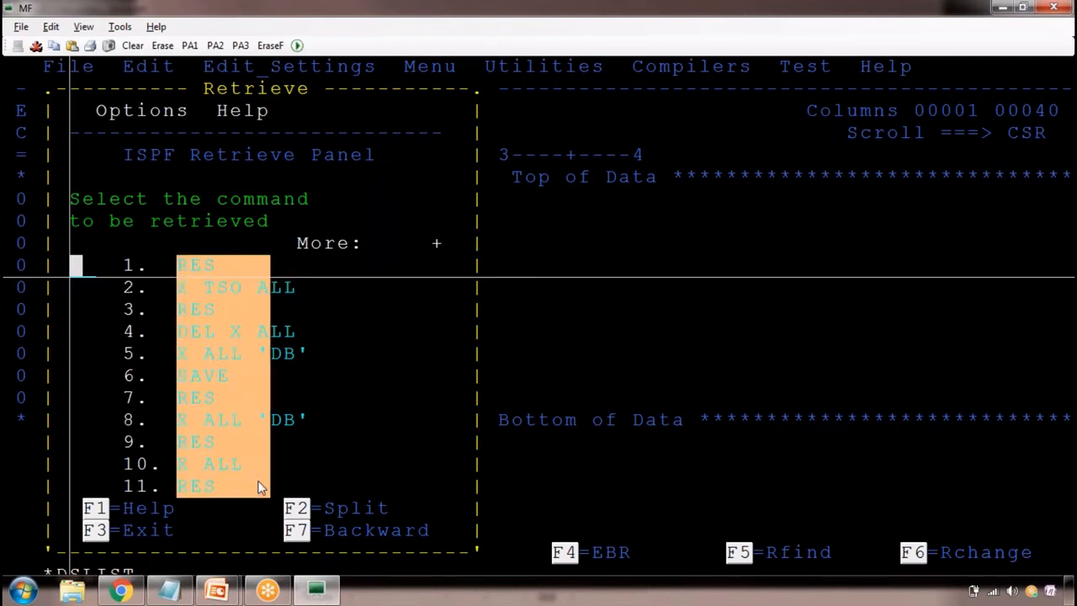
left_click_drag(176, 278, 217, 490)
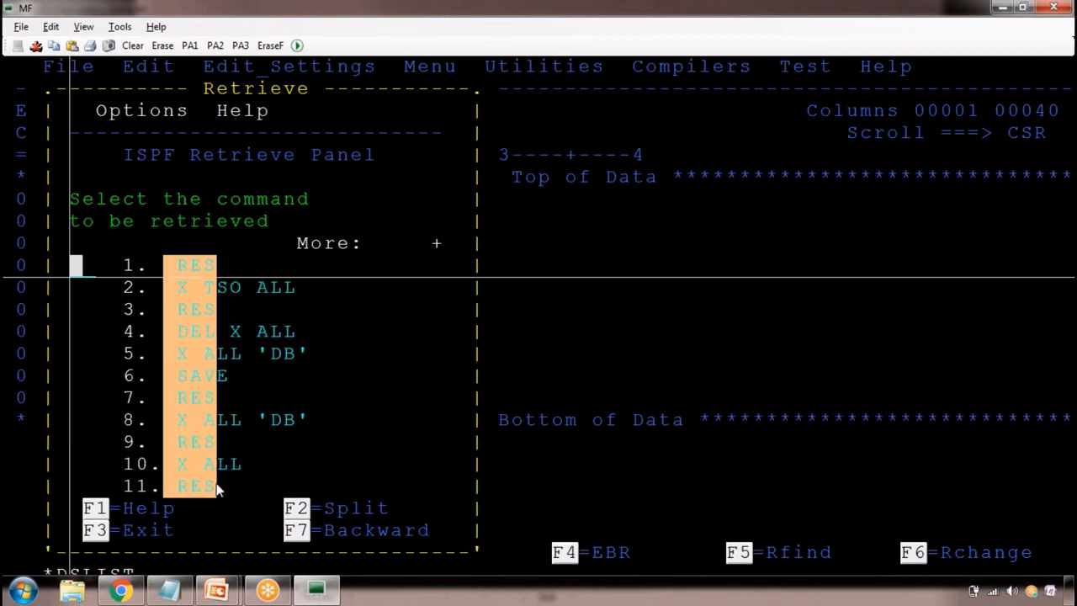
key("F8")
key("F8")
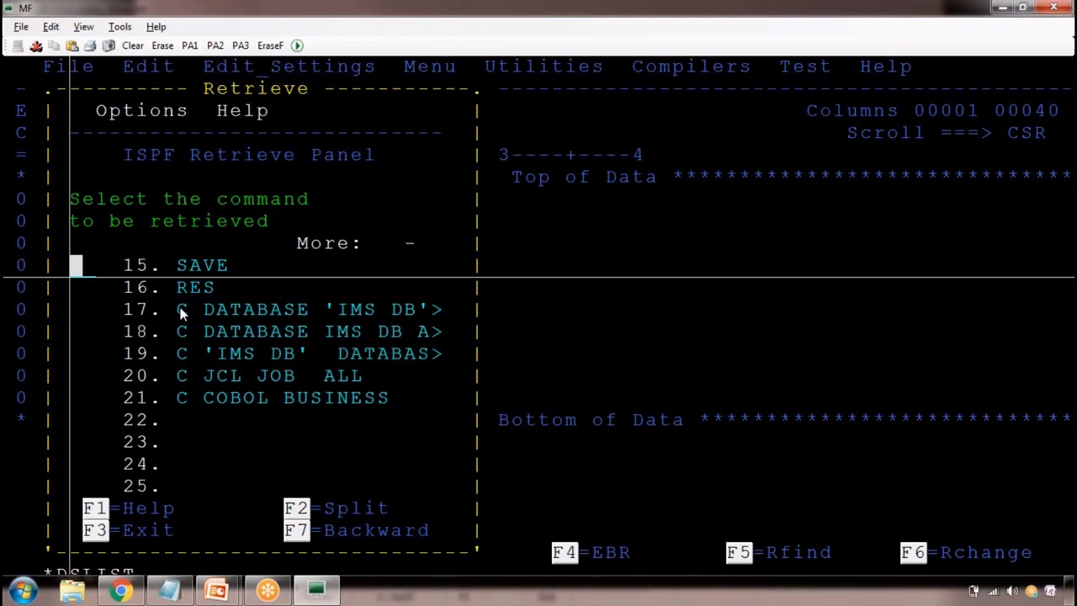
key("F3")
Add the entry RETP below DEL NX ALL in the Notepad class notes
key("alt+Tab")
type("RETP")
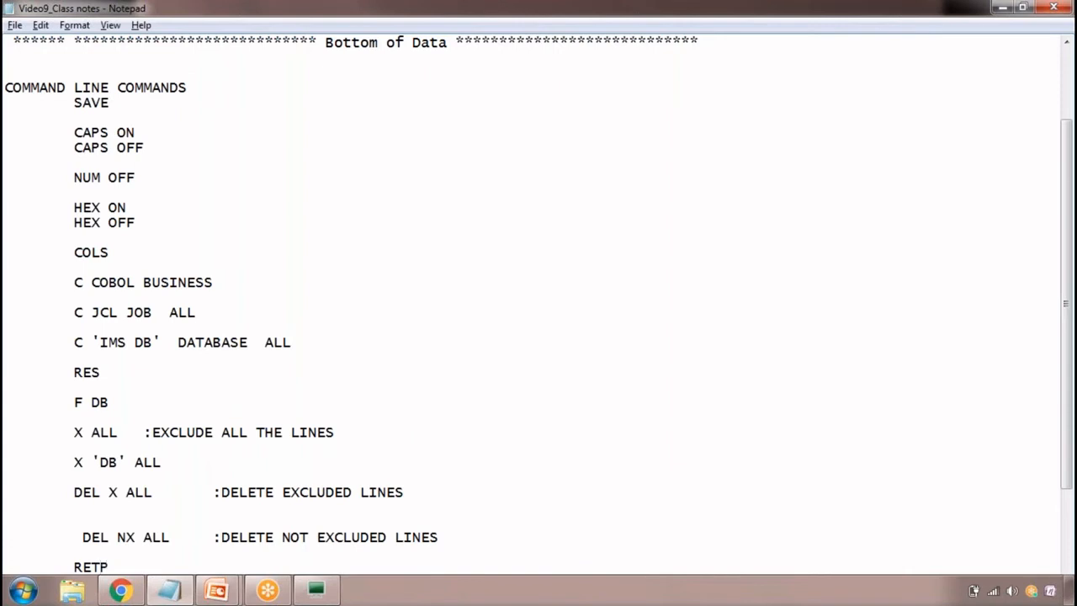
Switch to the MF terminal and insert the country code prefix +91- before the phone number on line 000002
key("alt+Tab")
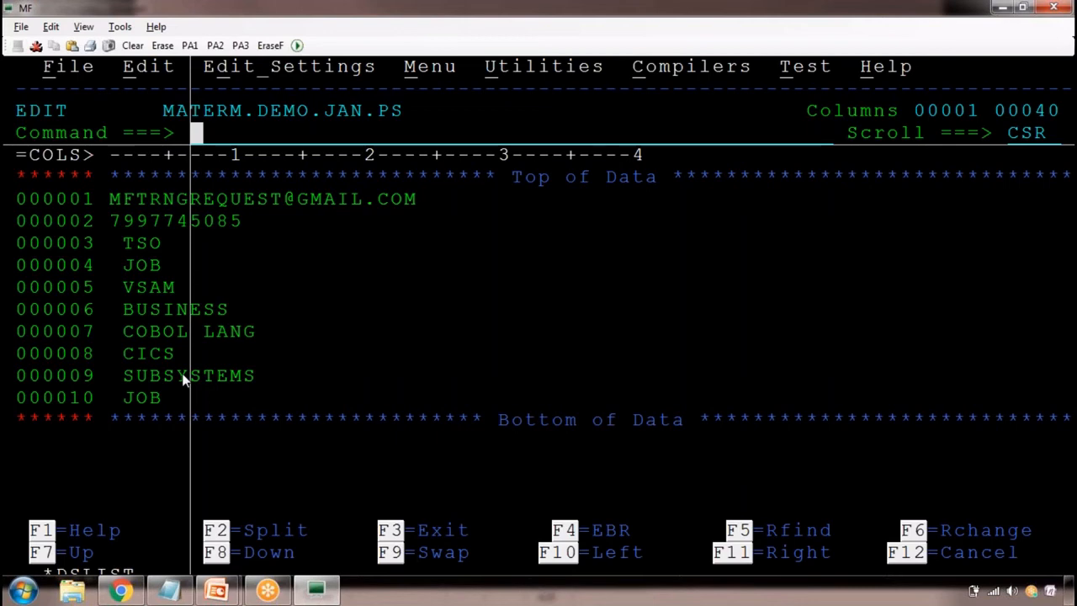
left_click(121, 219)
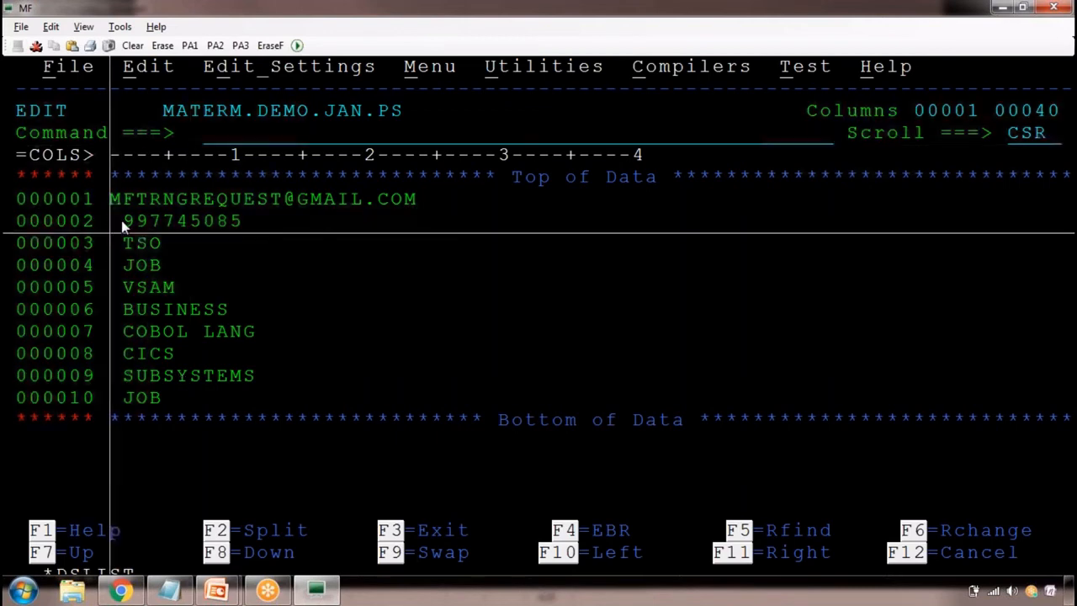
type("+91- 7")
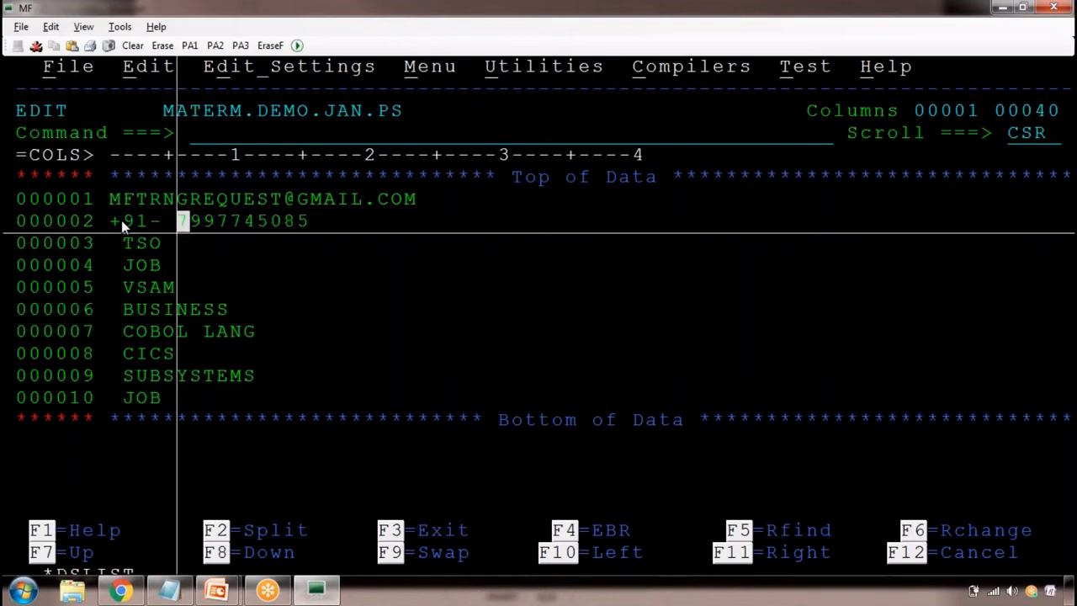
Add the entry HI JCL followed by a colon below RETP in the Notepad class notes
key("alt+Tab")
scroll(202, 395, "down", 2)
key("Return")
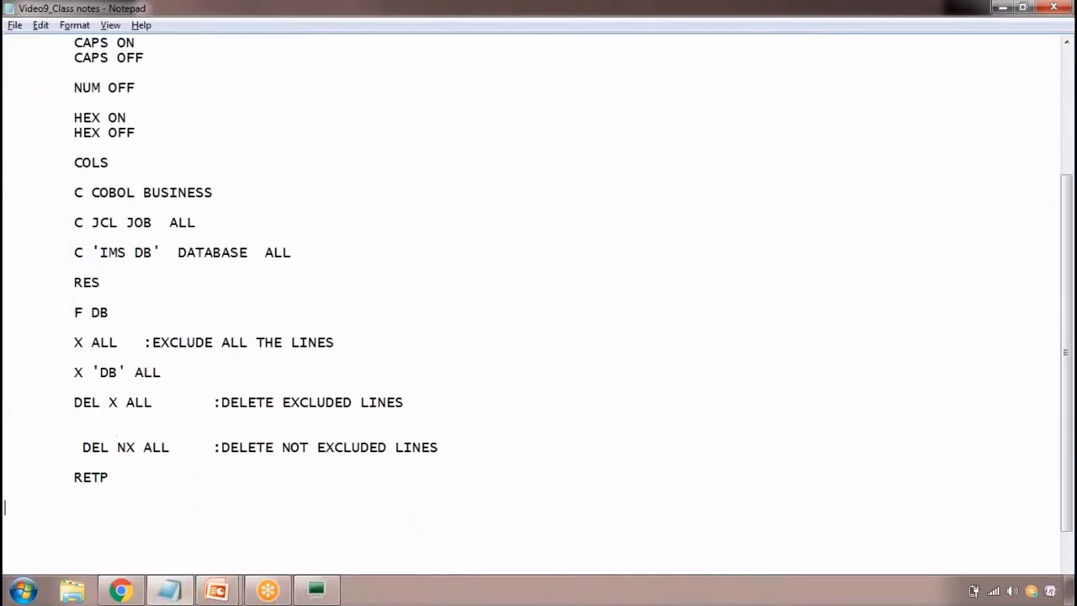
key("Tab")
type("HI JCL  :")
Switch to the MF terminal and turn on JCL highlighting with the primary command HI JCL
key("alt+Tab")
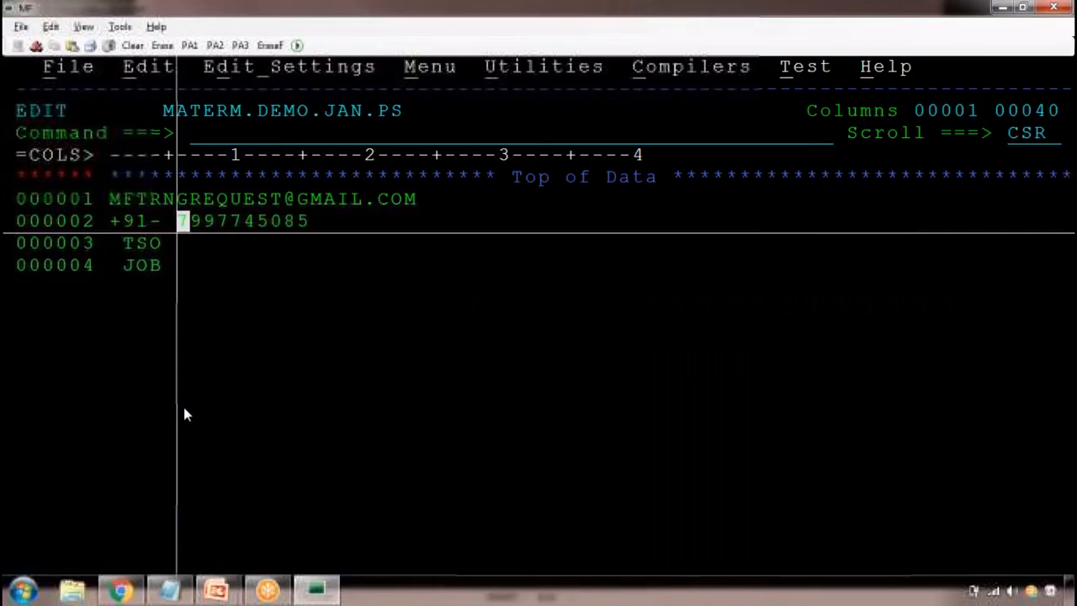
left_click(225, 138)
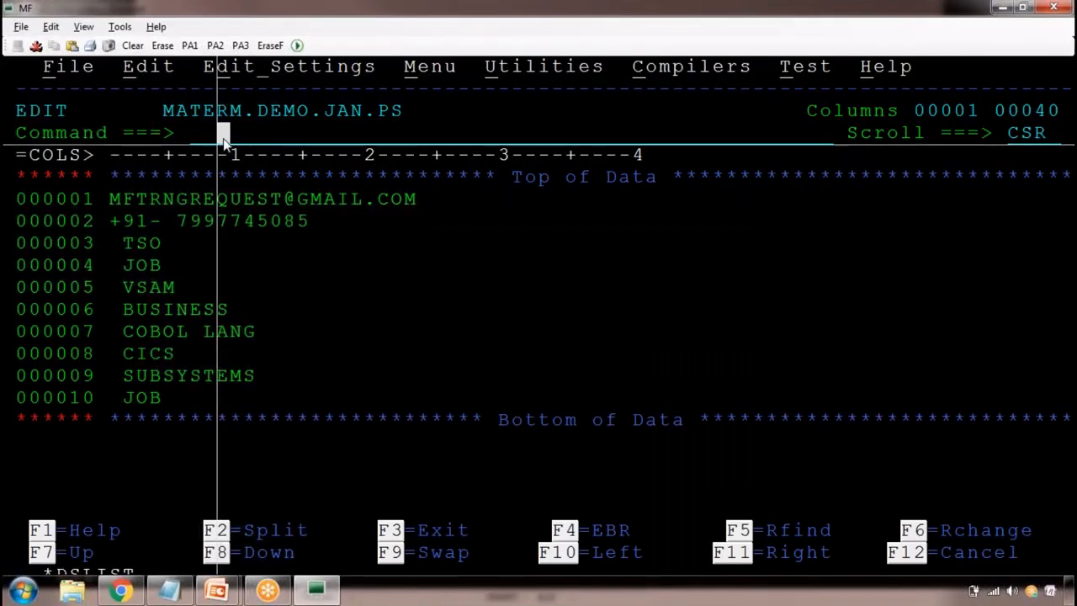
type("HI ")
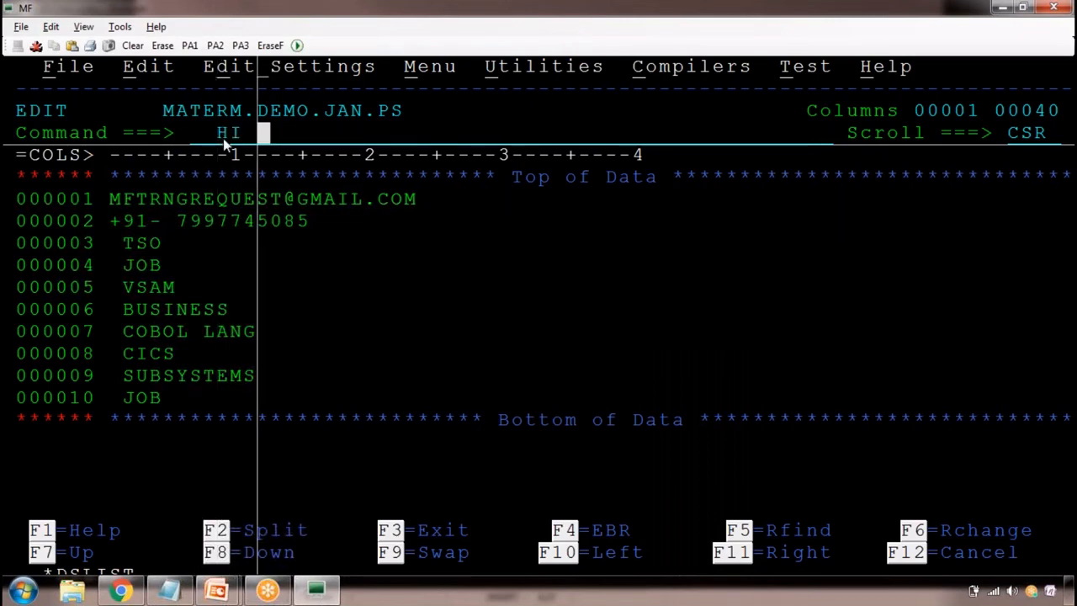
type("JCL")
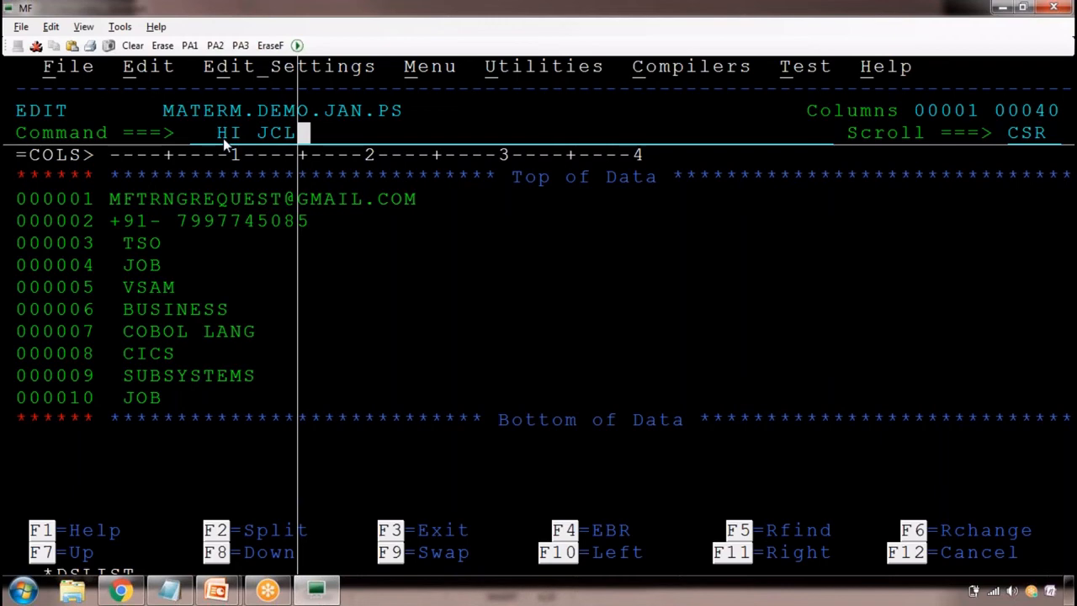
key("Return")
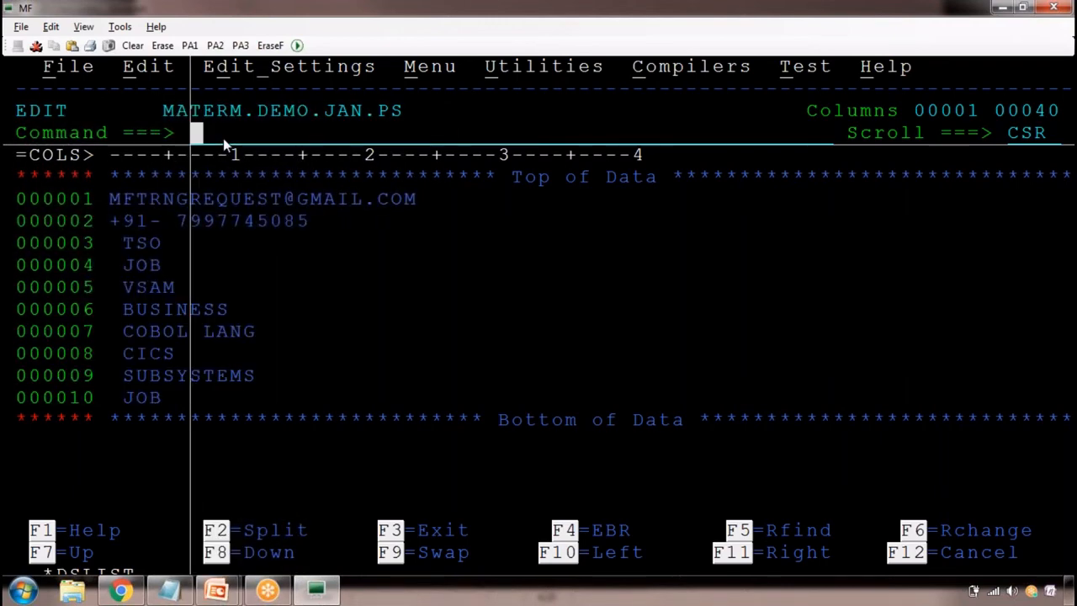
type("HILI")
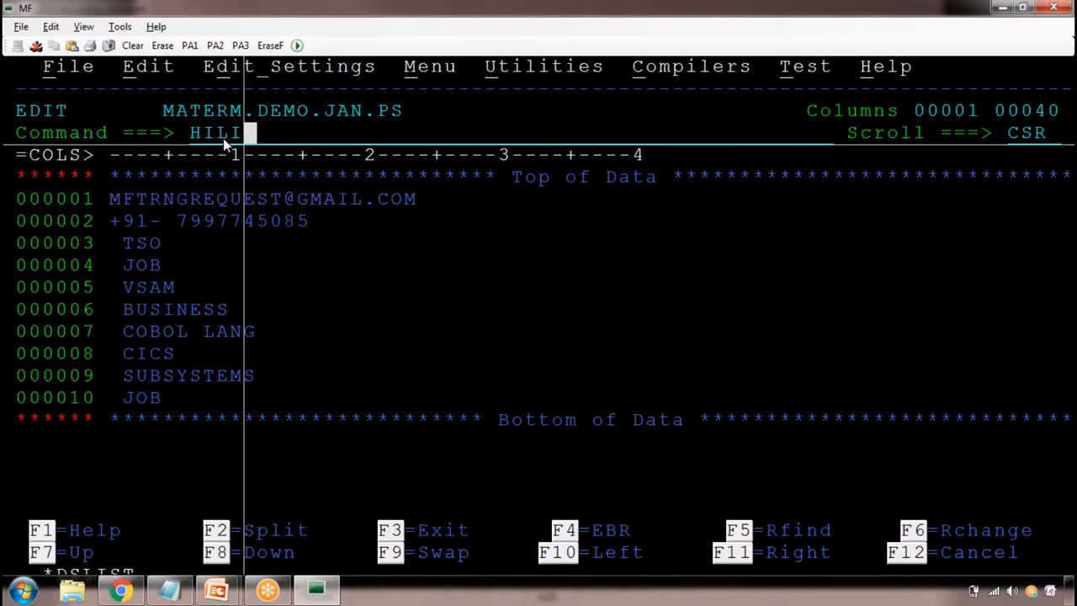
key("BackSpace")
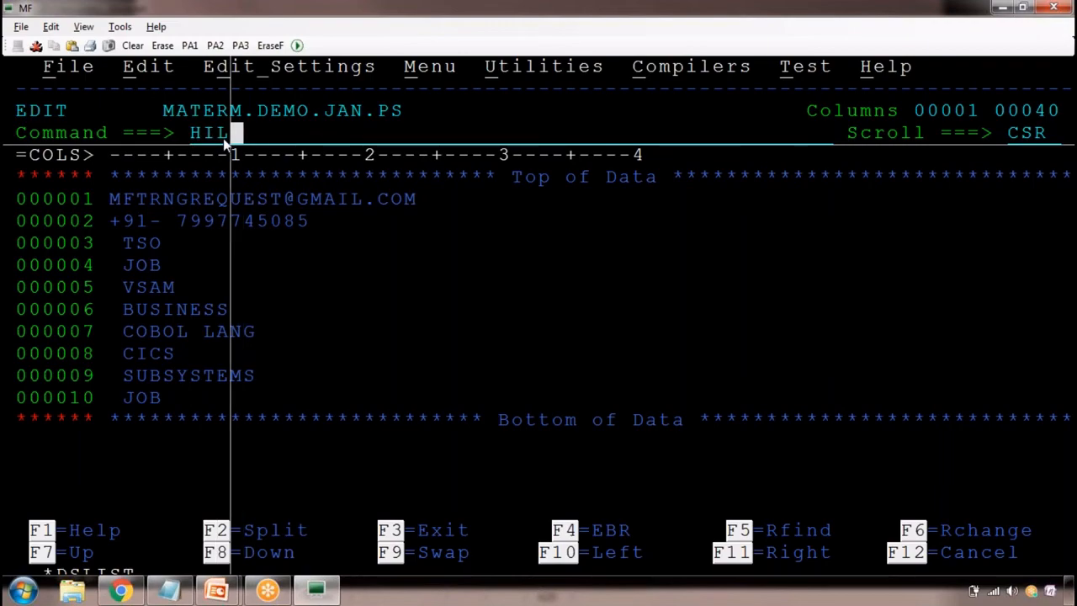
key("BackSpace")
key("BackSpace")
key("BackSpace")
Add the entry HI COBOL below HI JCL in the Notepad class notes
key("alt+Tab")
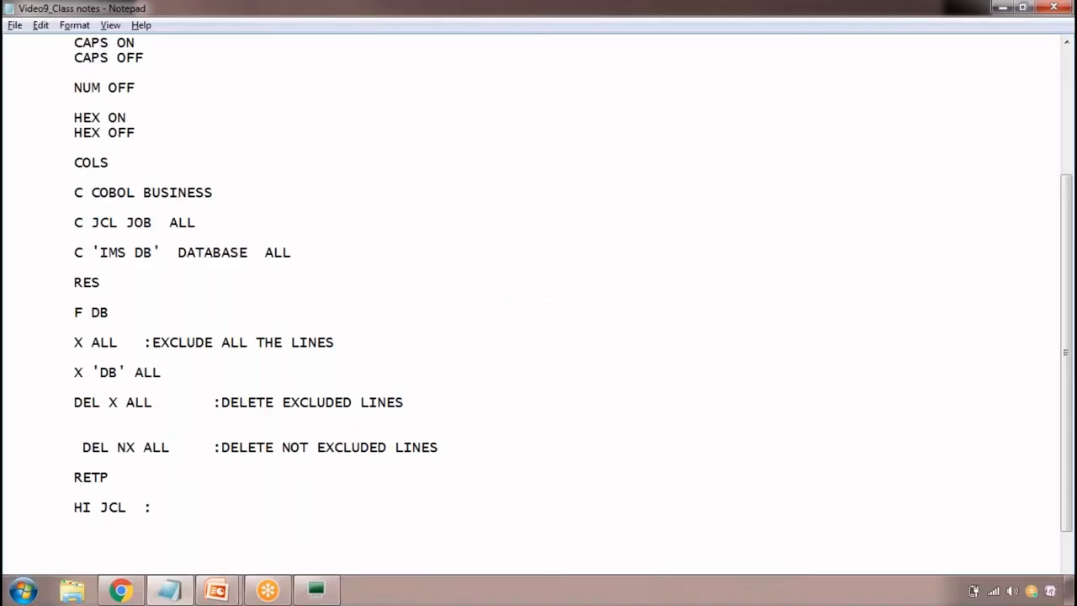
key("Return")
key("Return")
type("HI COBOL")
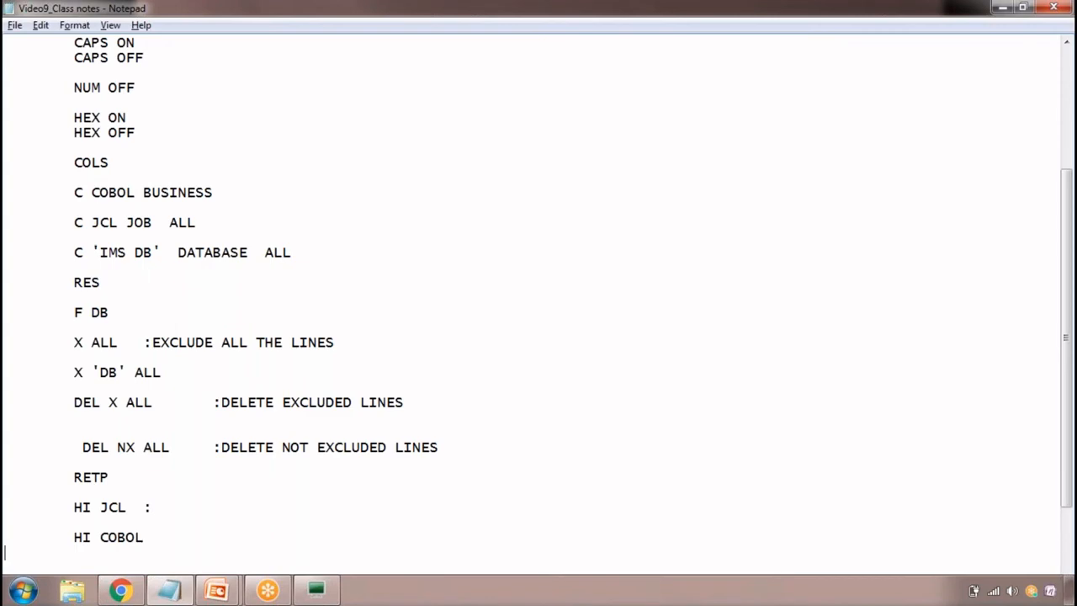
Switch to the MF terminal and enter PROFILE as a primary command without running it
key("alt+Tab")
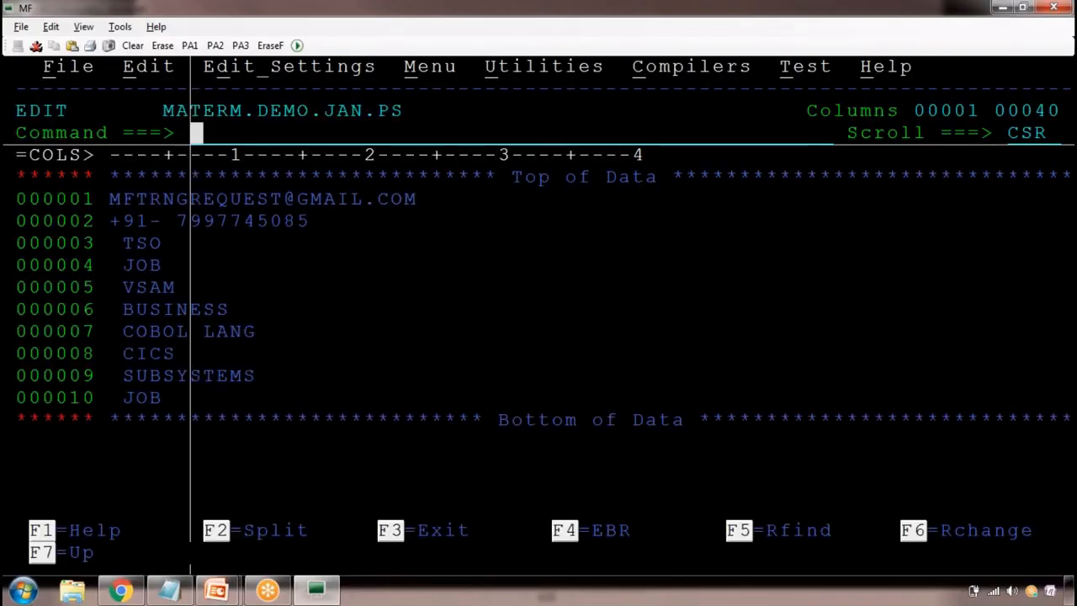
type("P")
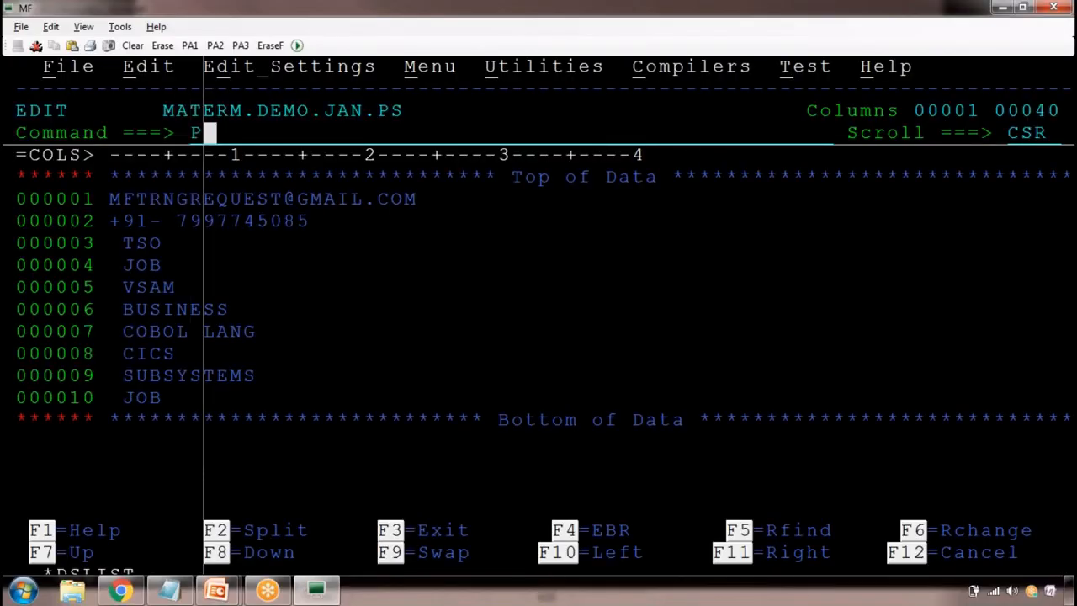
type("ROFILE")
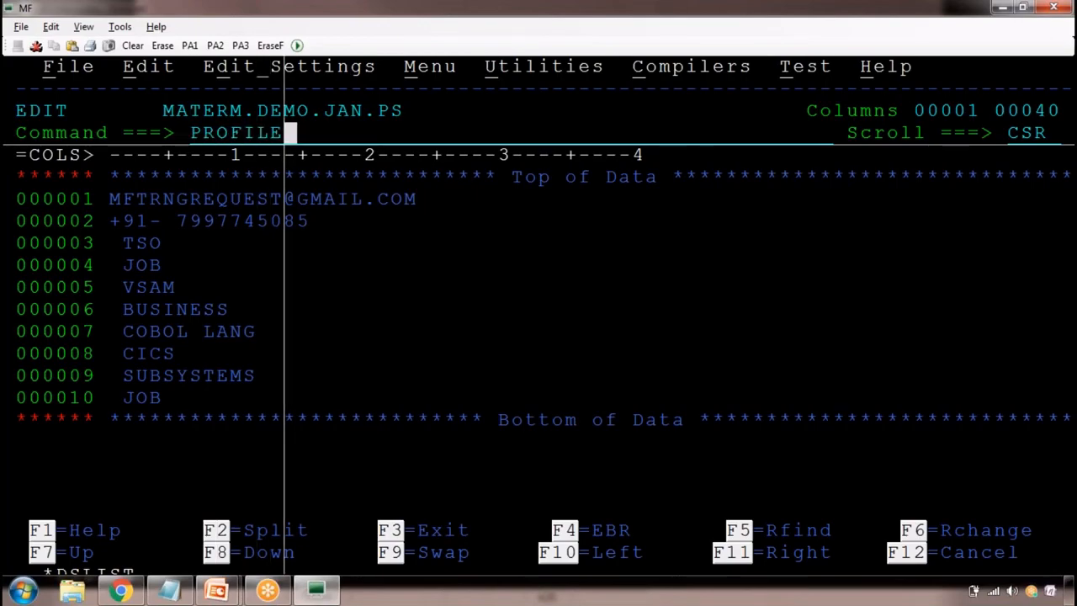
Add the entry PROFILE below HI COBOL in the Notepad class notes
key("alt+Tab")
key("Return")
key("Return")
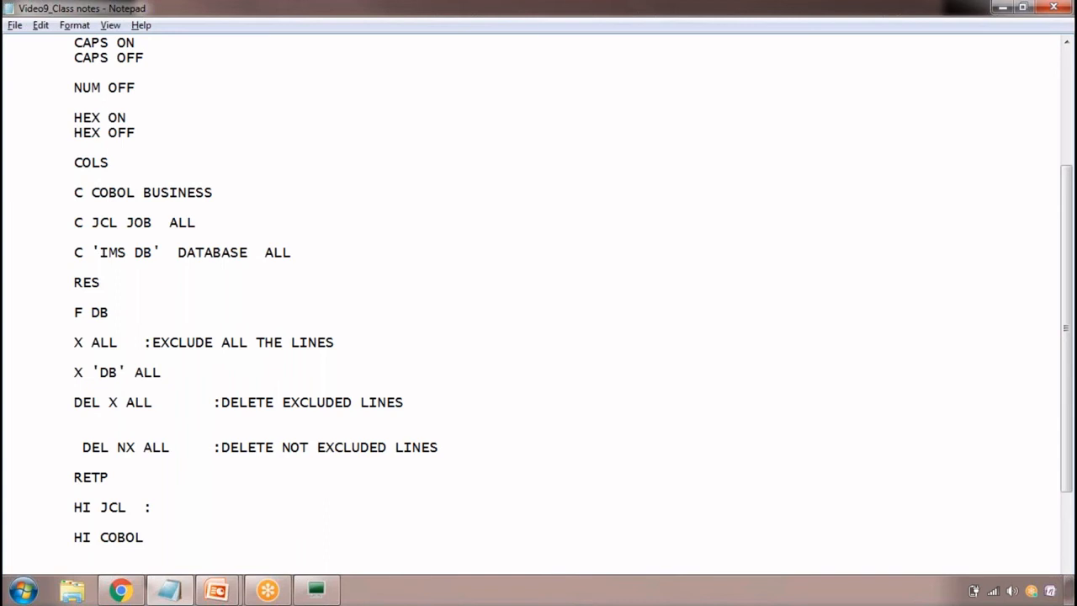
left_click(242, 548)
key("Return")
key("Tab")
type("PROFILE")
Copy the word PROFILE from the class notes and switch back to the MF terminal
double_click(100, 560)
key("ctrl+c")
key("alt+Tab")
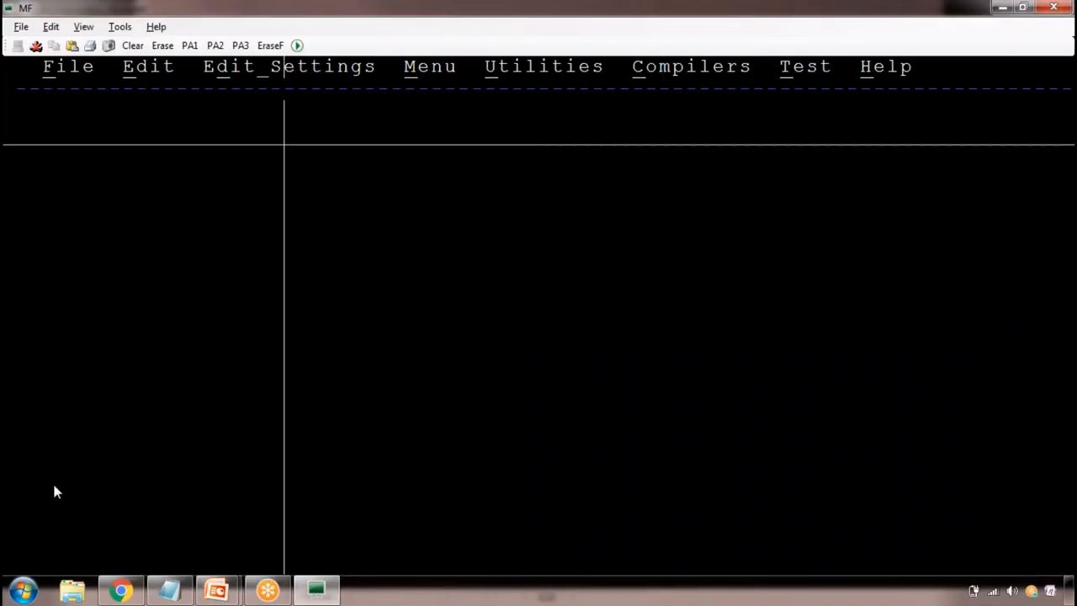
Display the edit profile of MATERM.DEMO.JAN.PS with PROFILE and examine its CAPS, HEX, NUMBER and AUTOSAVE settings
key("ctrl+v")
key("Return")
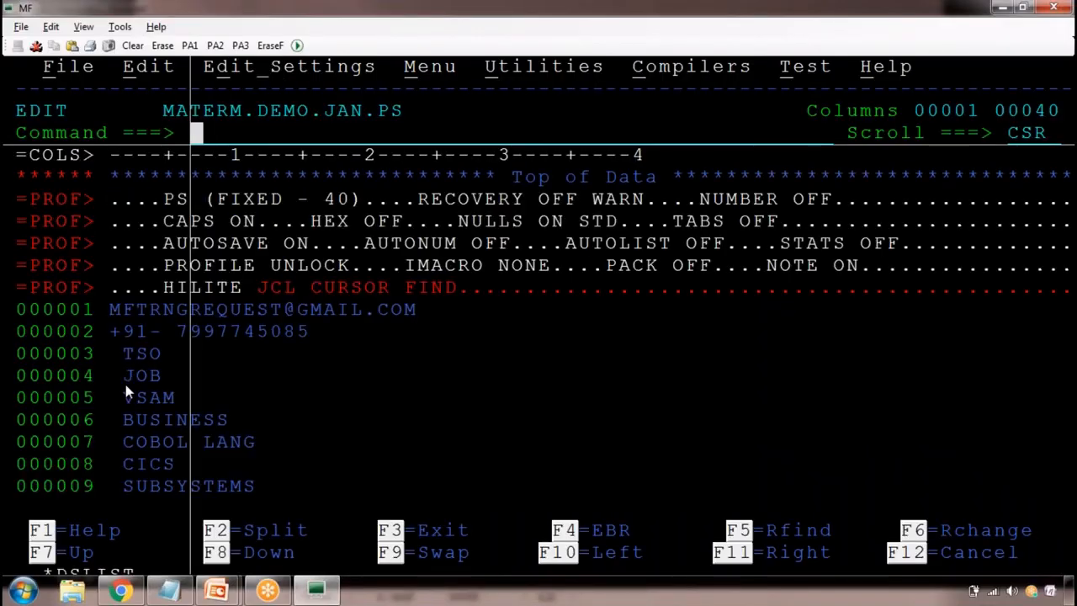
left_click_drag(172, 217, 256, 217)
left_click_drag(328, 224, 404, 223)
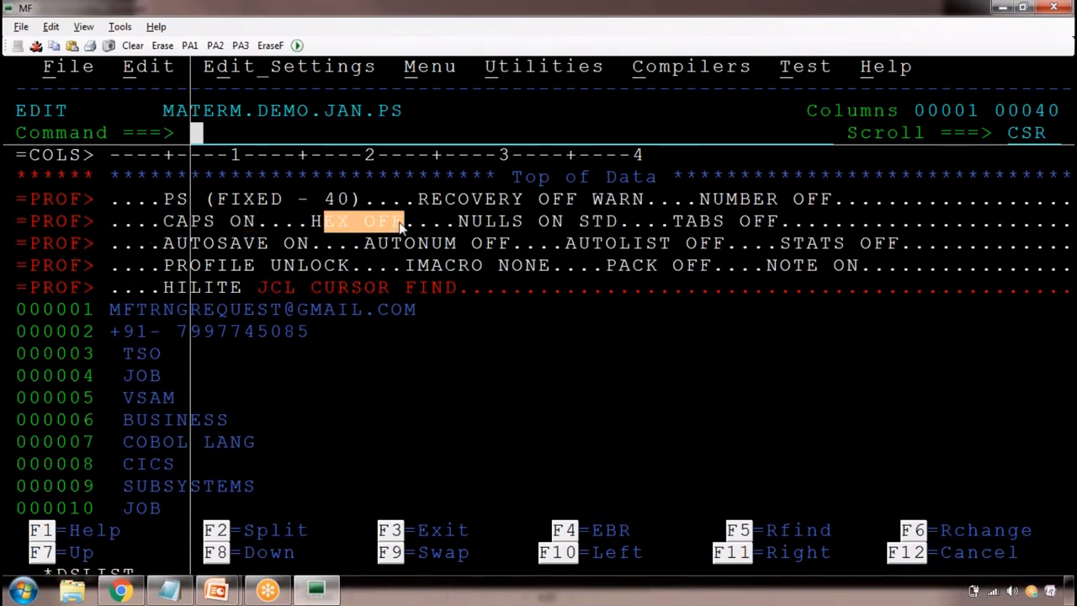
left_click_drag(700, 202, 867, 210)
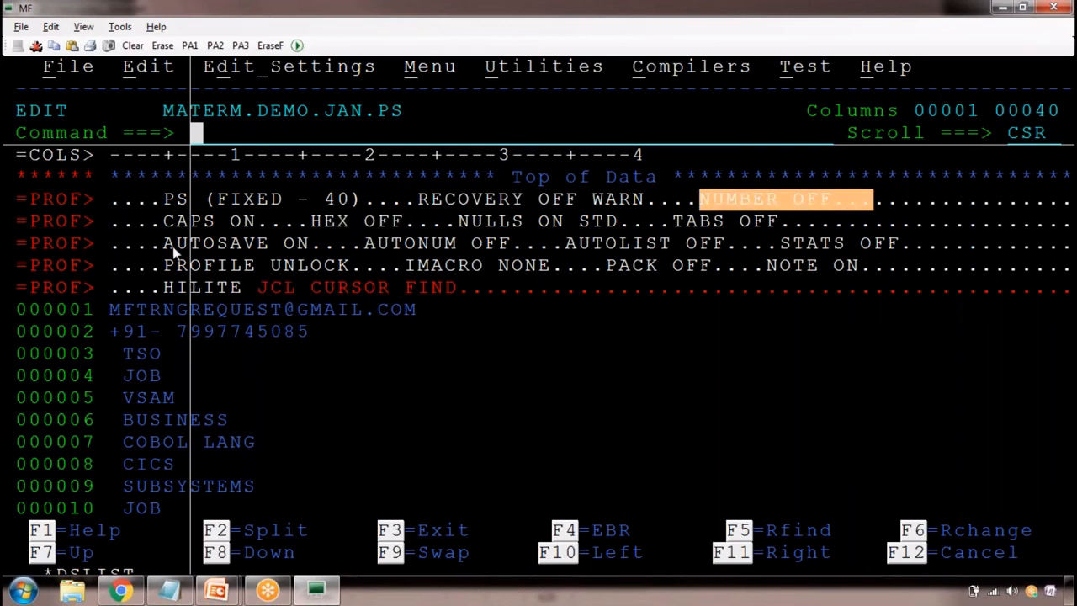
left_click_drag(165, 244, 305, 246)
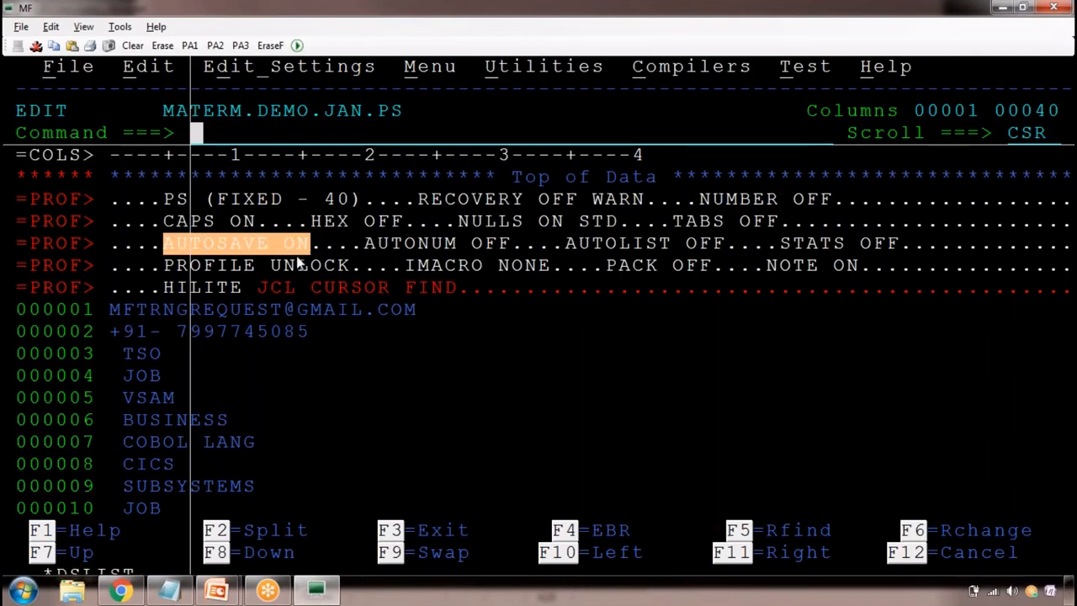
Switch to the Notepad class notes and add the entries AUTOSAVE ON and AUTOSAVE OFF on separate lines below PROFILE
key("alt+Tab")
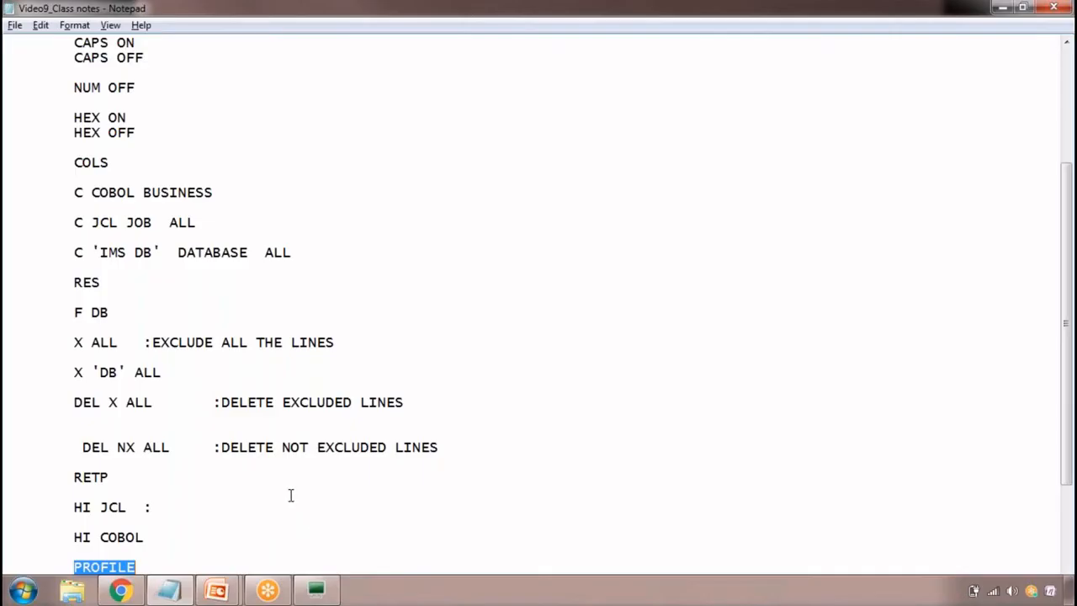
left_click(241, 555)
key("Return")
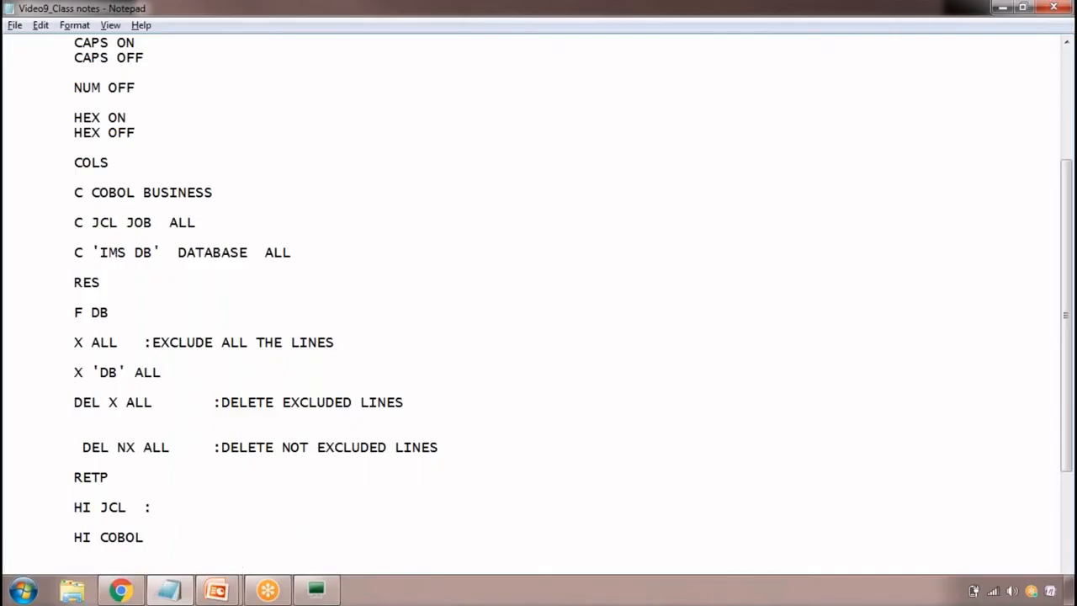
scroll(339, 519, "down", 5)
left_click(185, 413)
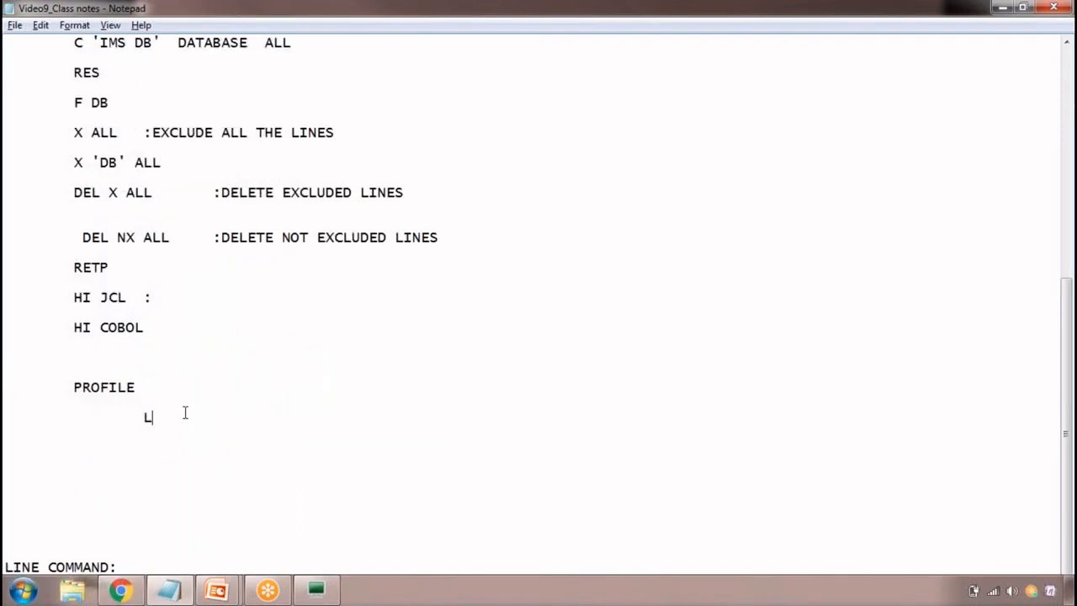
key("BackSpace")
key("Return")
key("Tab")
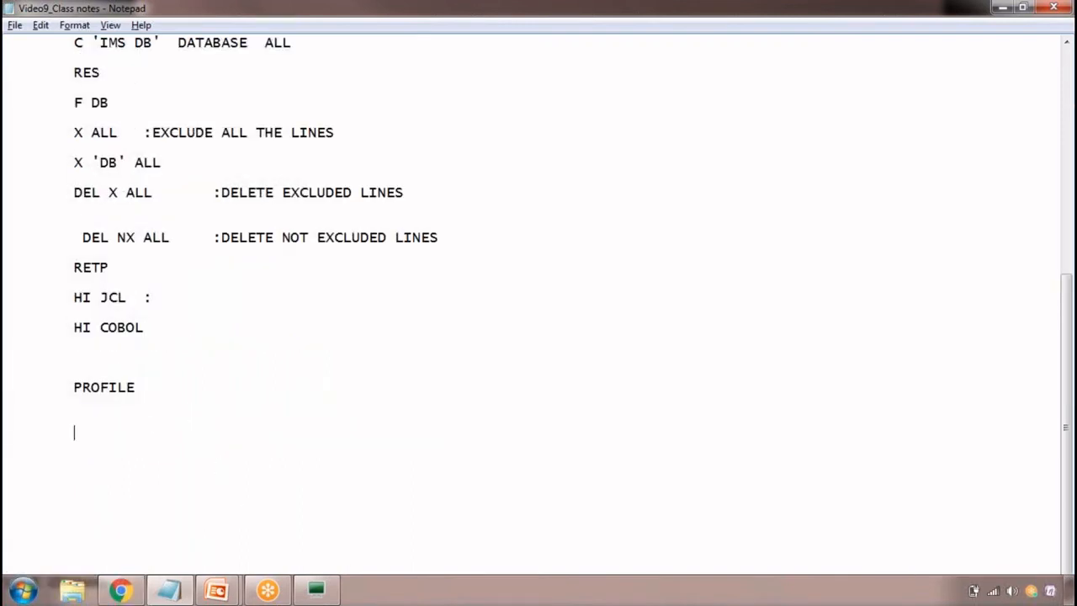
type("AUTOSAVE ON")
key("Return")
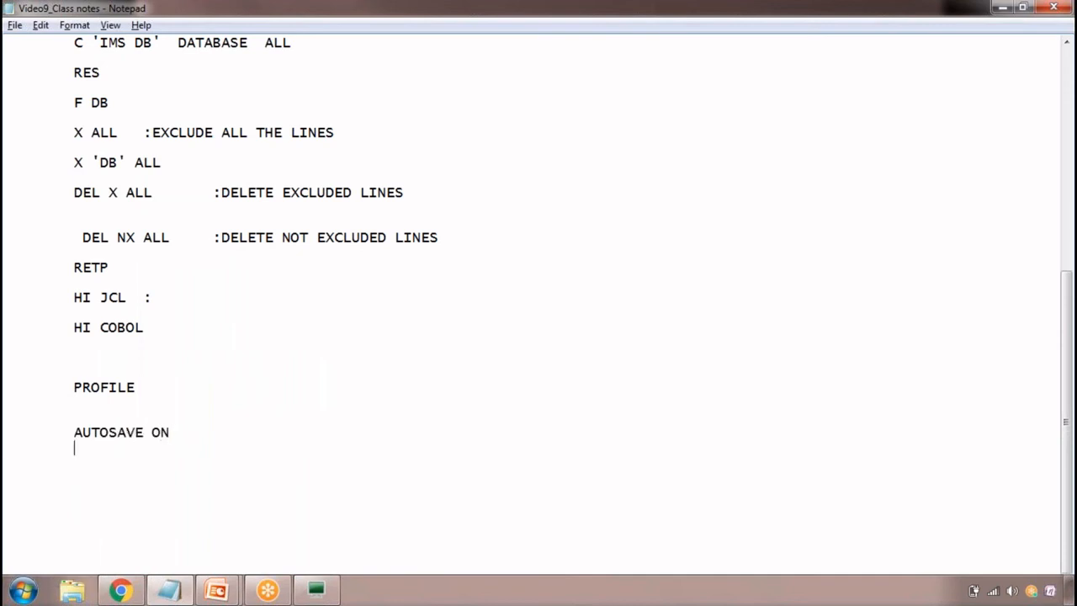
type("AUTOSAVE OFF")
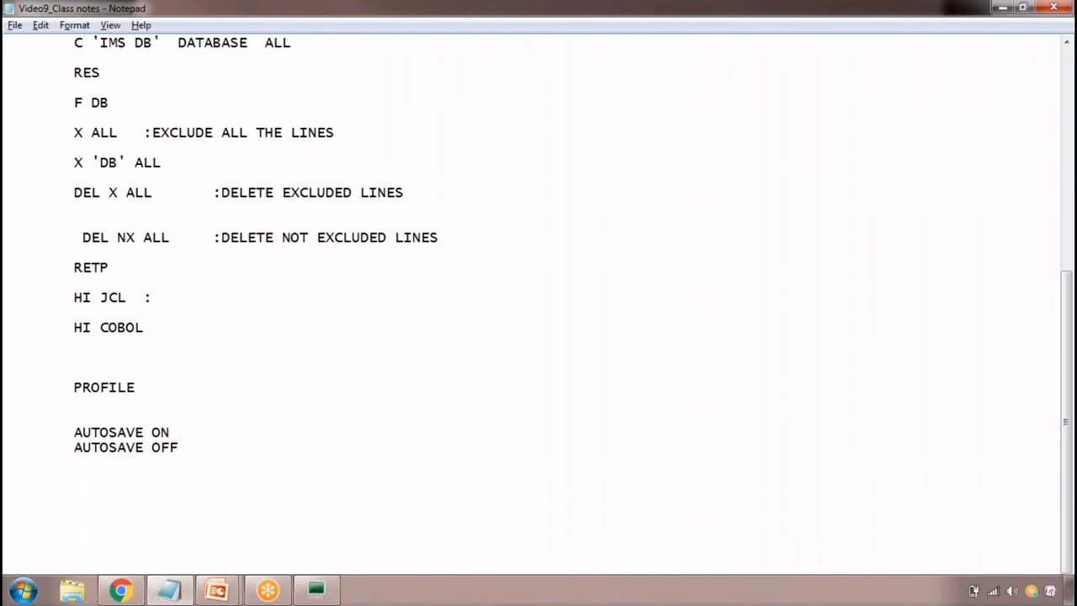
Switch to the MF terminal, highlight values in the HILITE profile line, and clear the profile lines with RES
key("alt+Tab")
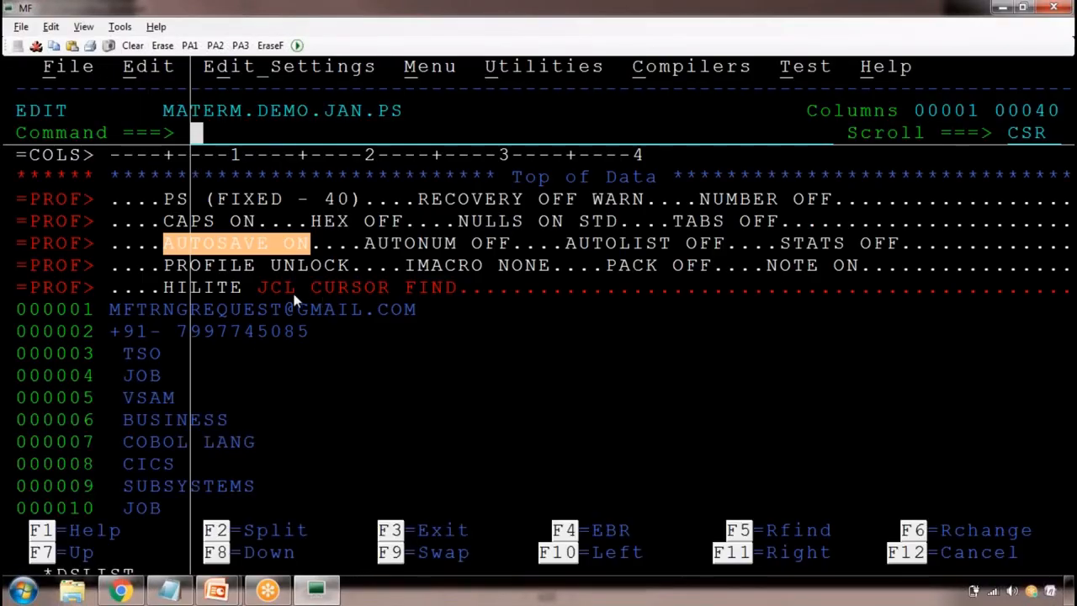
left_click_drag(268, 296, 315, 295)
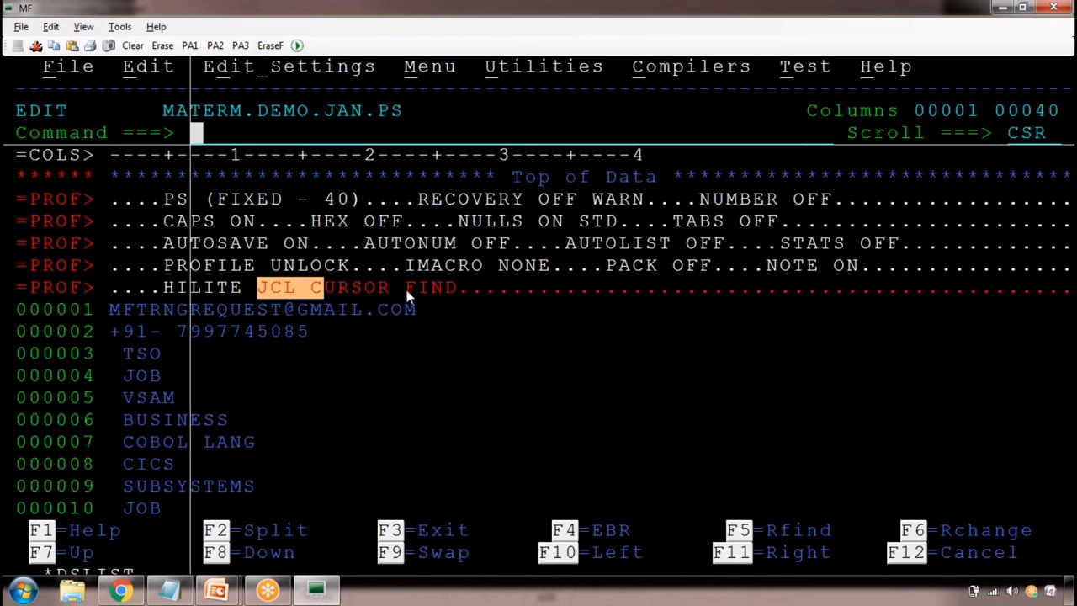
left_click_drag(405, 290, 446, 289)
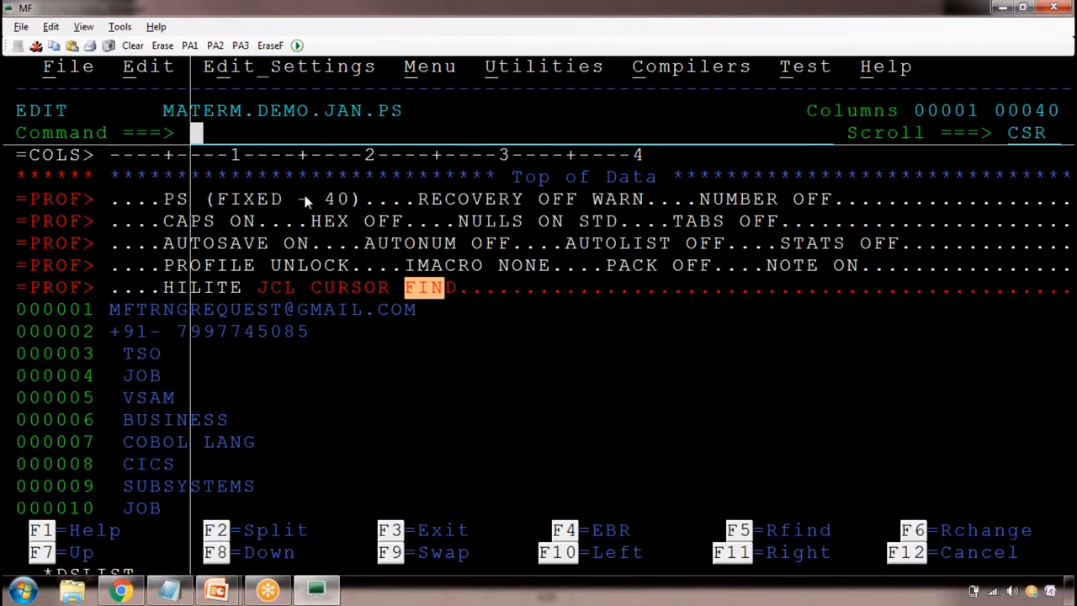
type("RES")
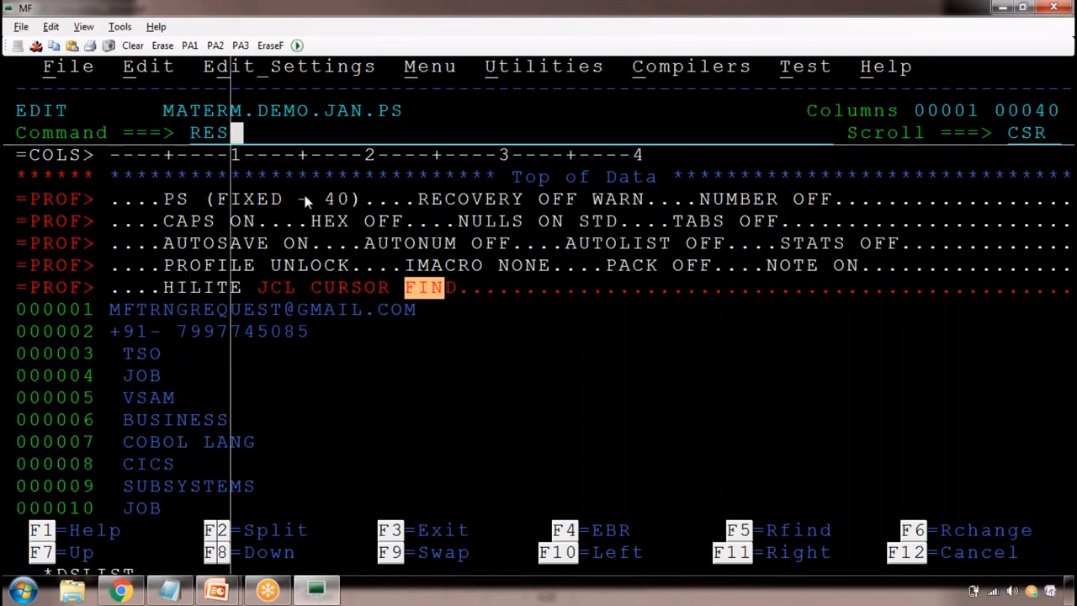
key("Return")
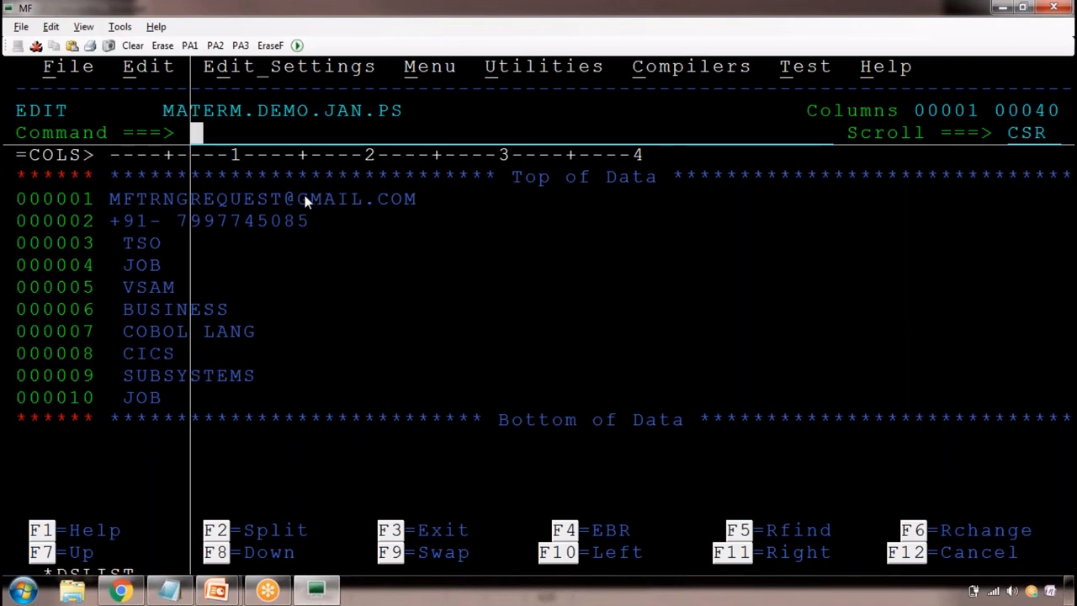
Save MATERM.DEMO.JAN.PS with the SAVE primary command and exit the editor to the data set list
type("SAVE")
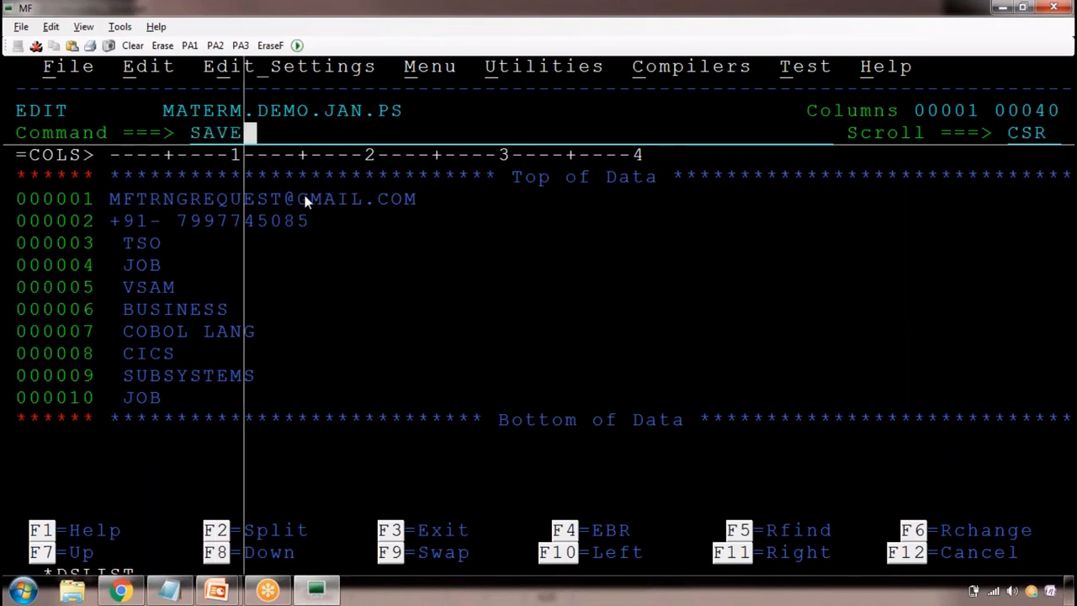
key("Return")
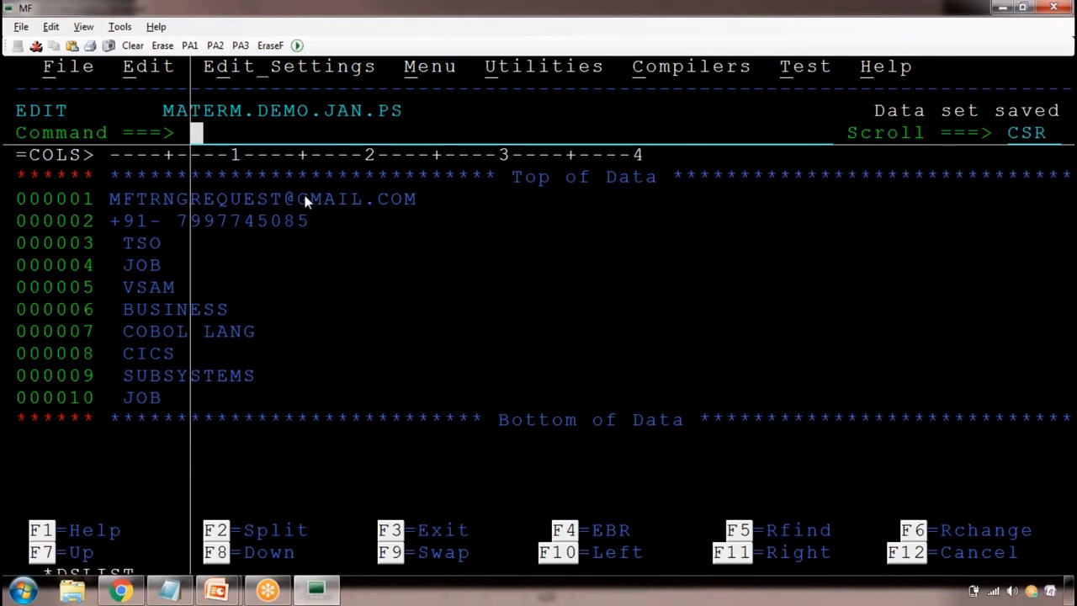
left_click_drag(221, 132, 449, 145)
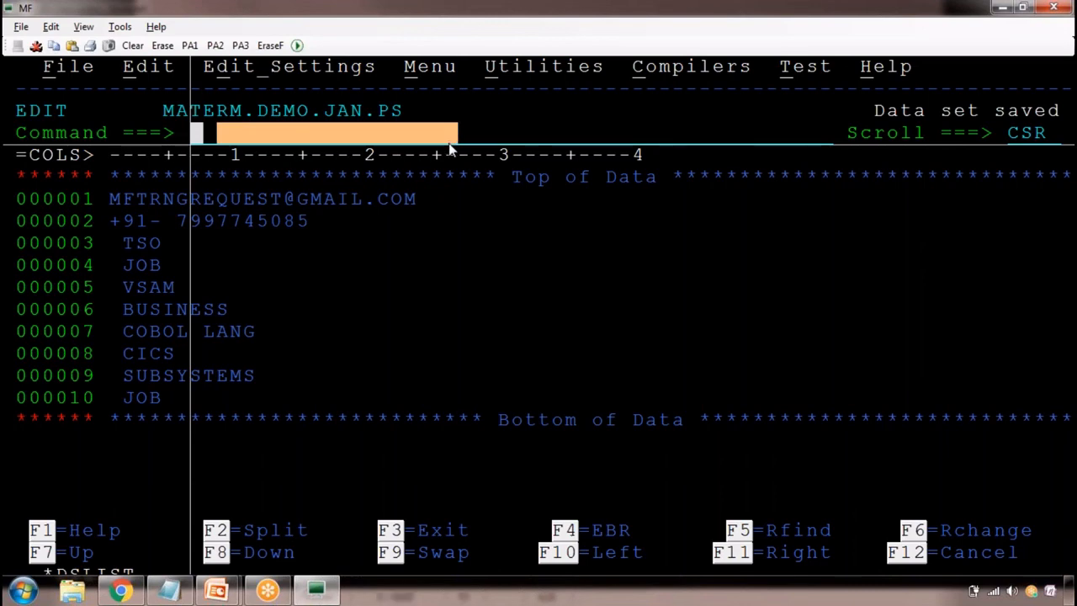
key("F3")
Open member M1 of MATERM.DEMO.JAN.PDS1 for editing and clear its warning lines with RES
key("Up")
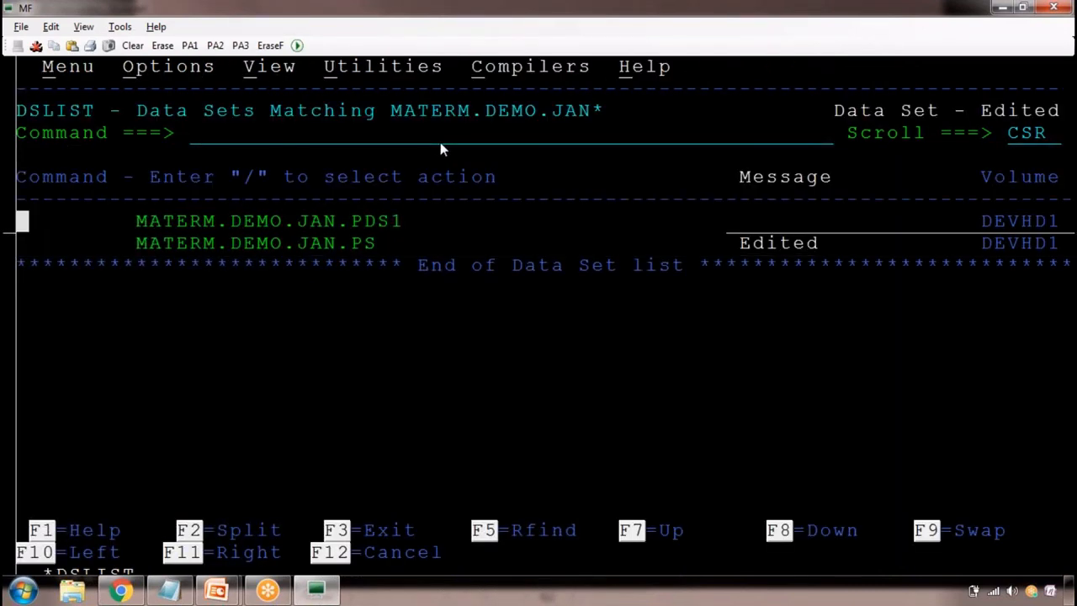
type("E")
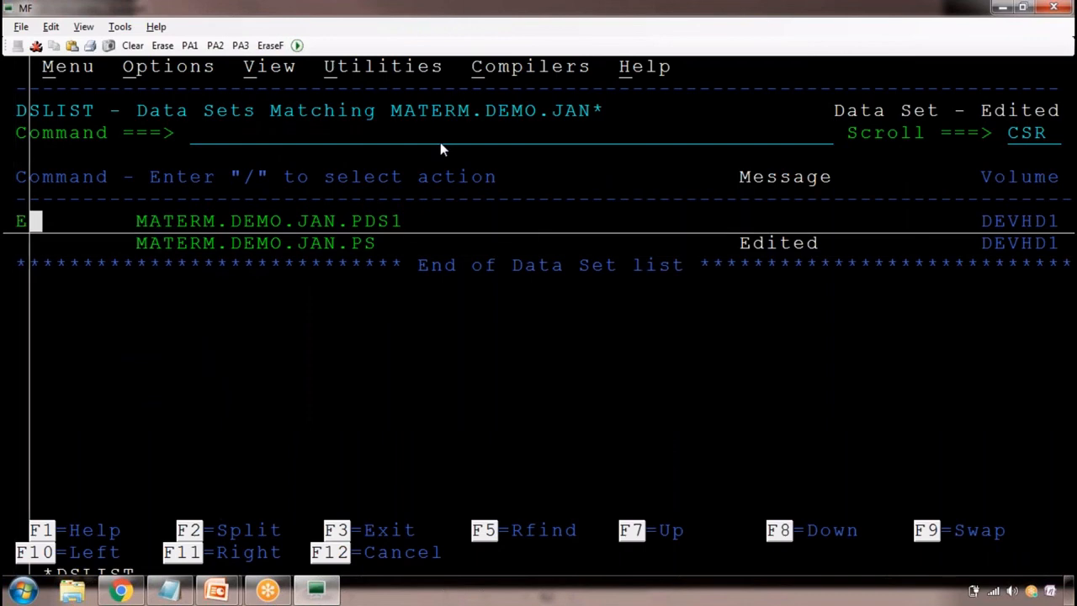
key("Return")
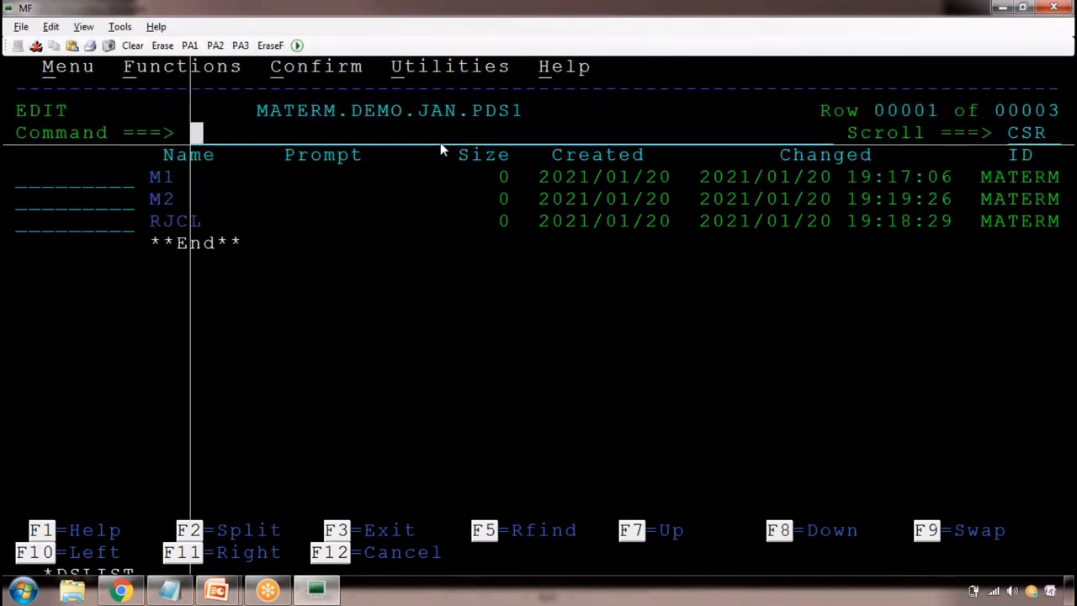
key("Tab")
key("Tab")
type("E")
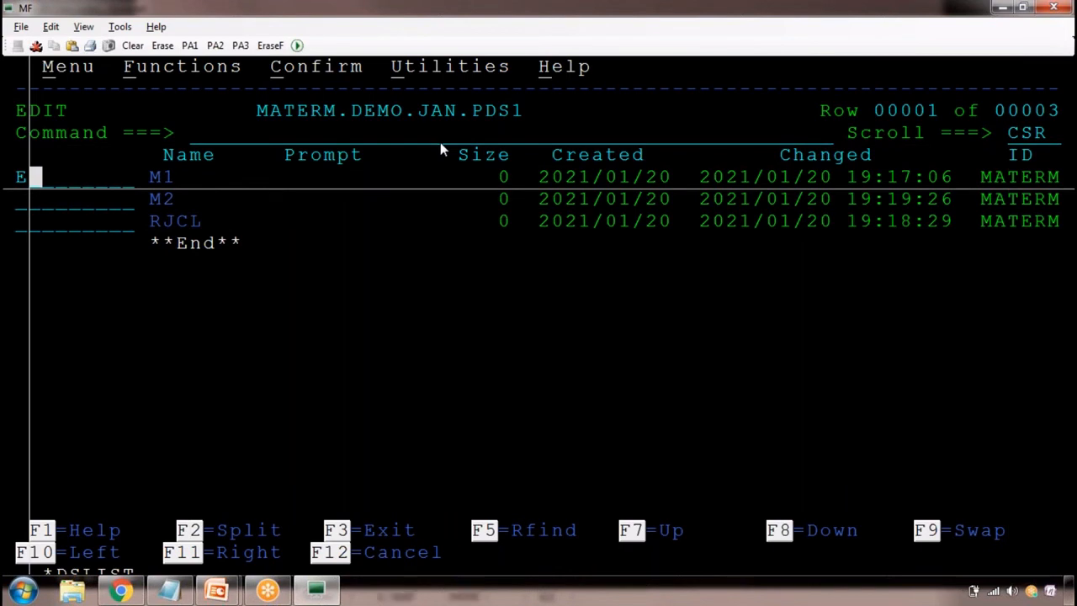
key("Return")
type("RES")
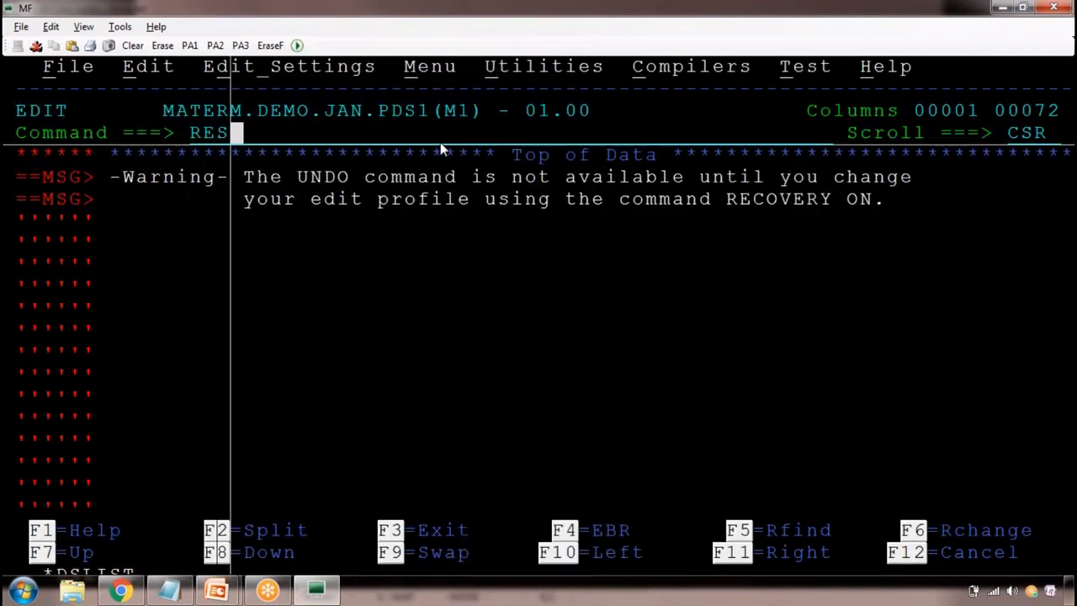
key("Return")
Insert the lines TSO, JCL, VSAM and COBOL at the start of member M1
type("i")
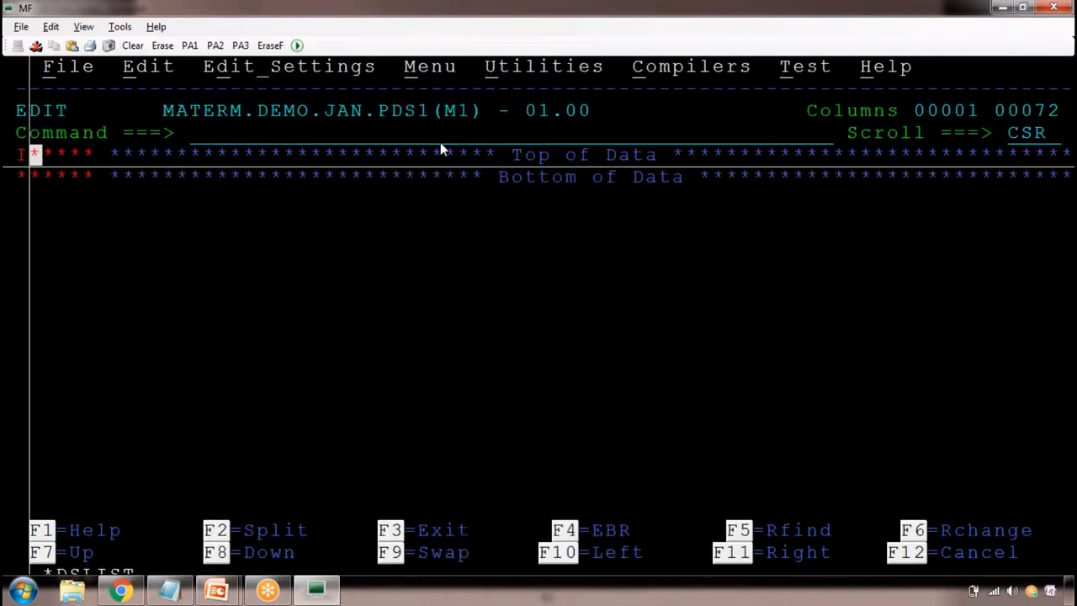
key("Return")
type("TSO")
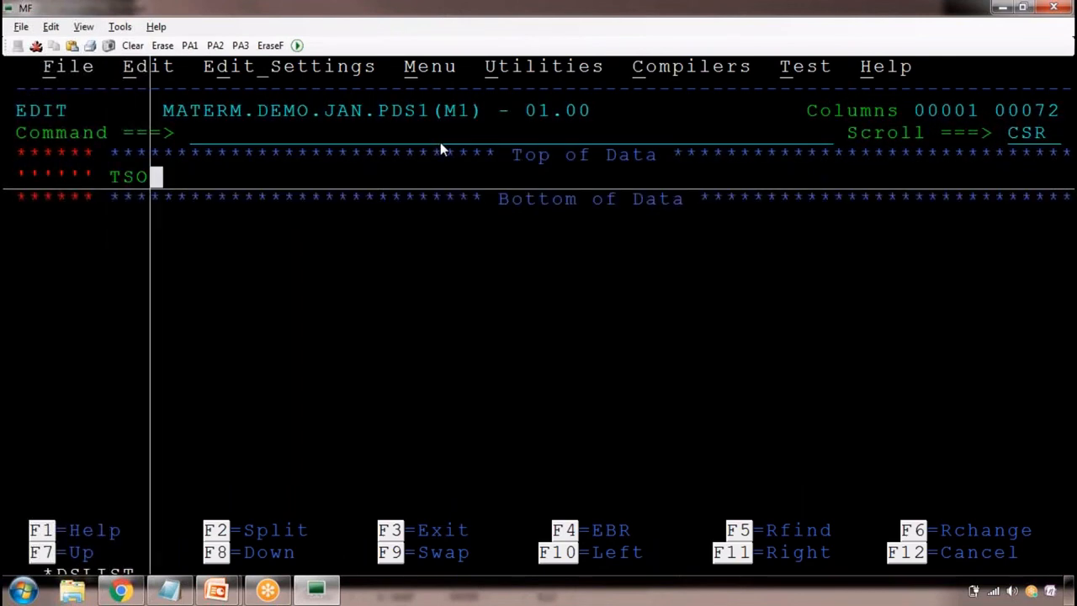
key("Return")
type("JCL")
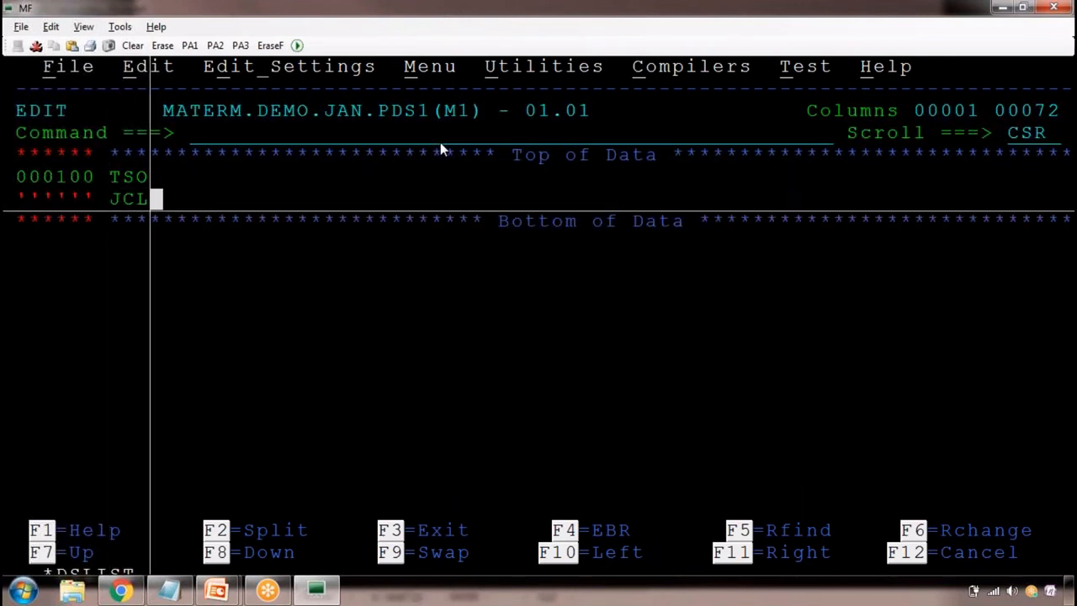
key("Return")
type("VSAM")
key("Return")
type("COBOL")
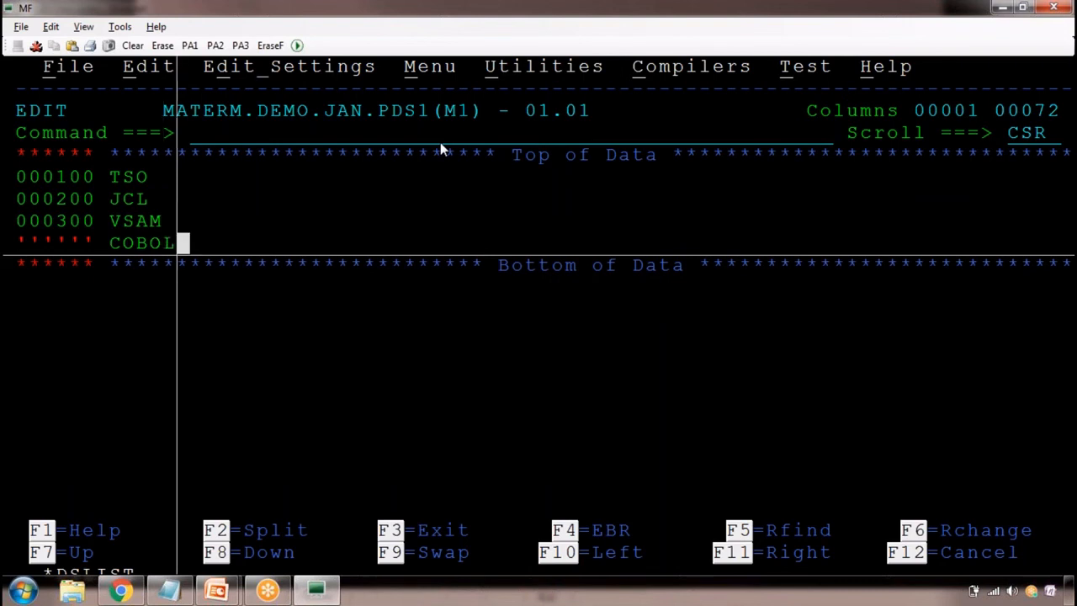
key("Return")
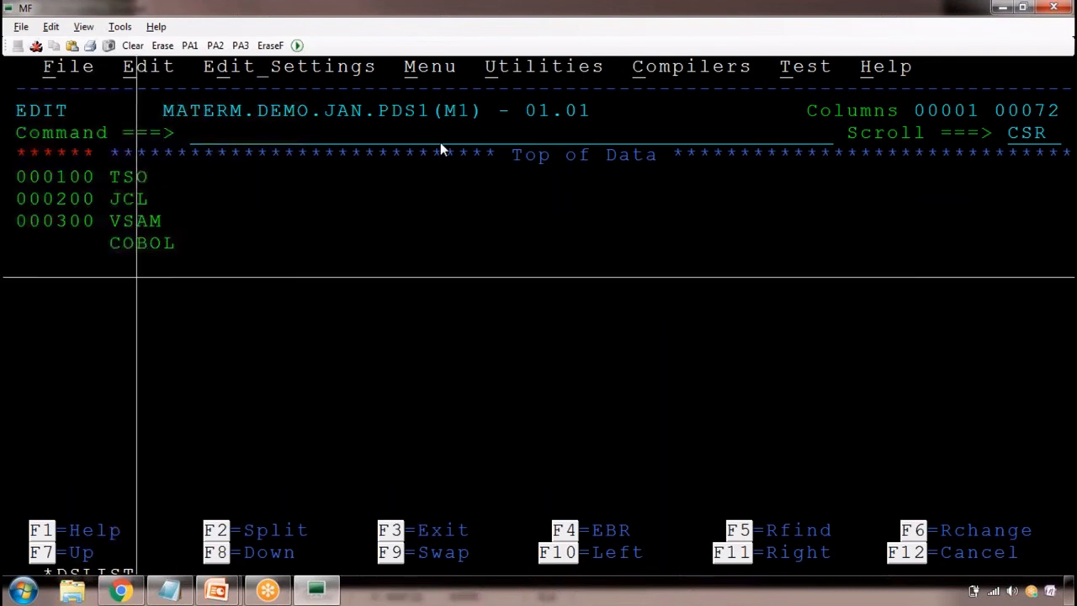
Add the lines DB2, CICS and REXX below COBOL in member M1
type("DDB")
key("BackSpace")
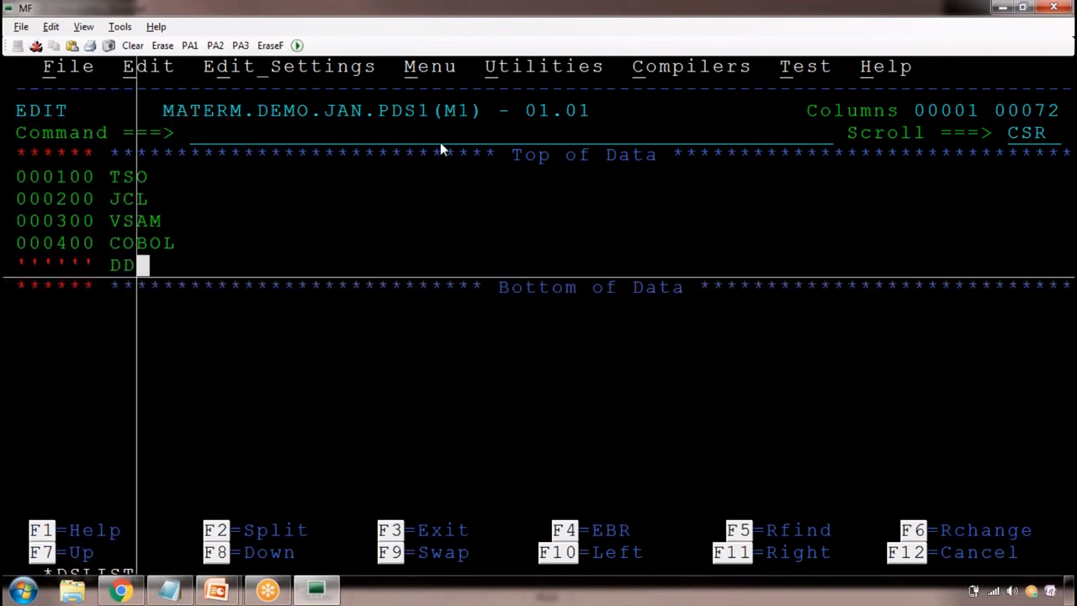
key("BackSpace")
type("B2")
key("Return")
type("CICS")
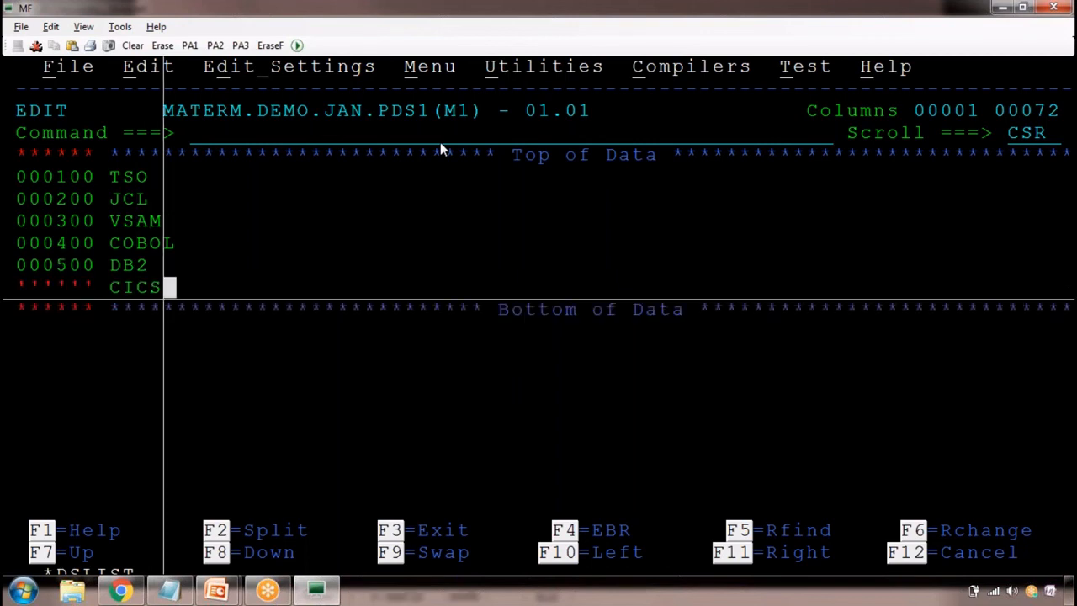
key("Return")
type("RE")
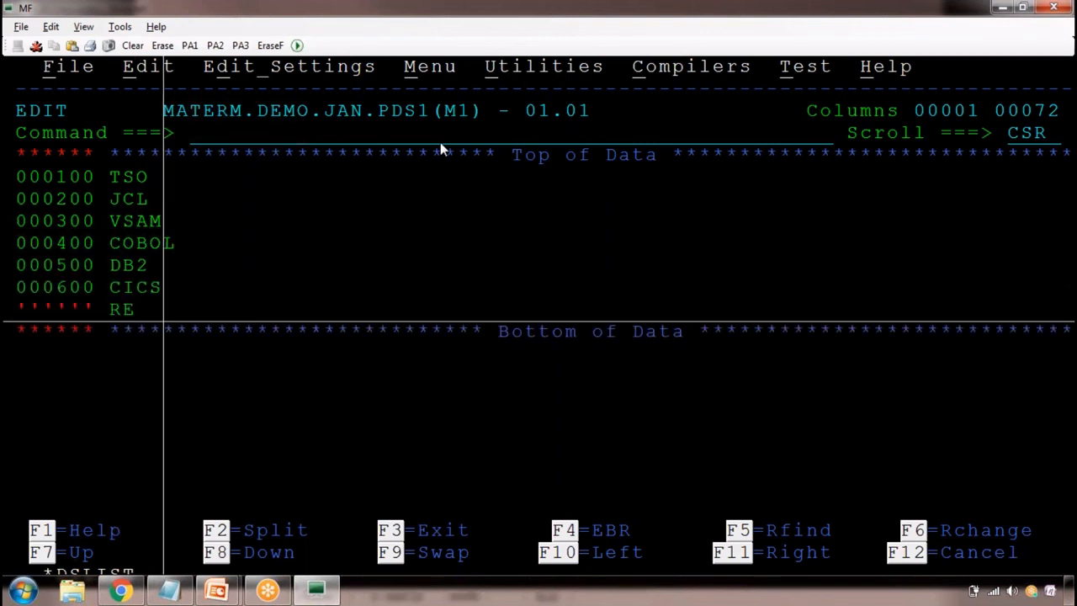
type("XX")
key("Return")
Add the lines IMS DB, PL/1 and ASSEMBLER below REXX in member M1
type("IMS DB")
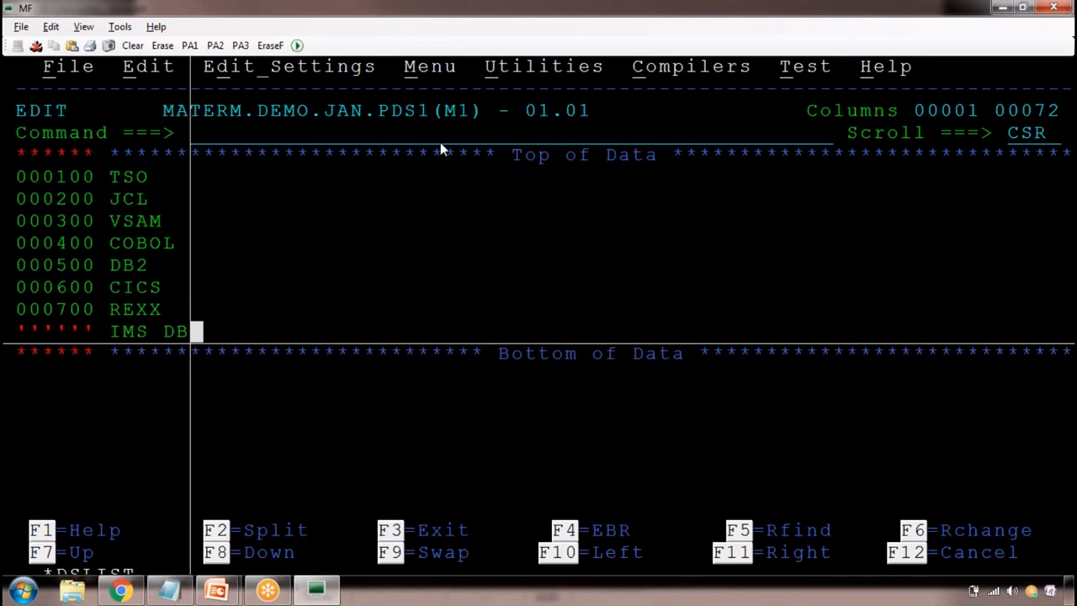
type("\\")
key("BackSpace")
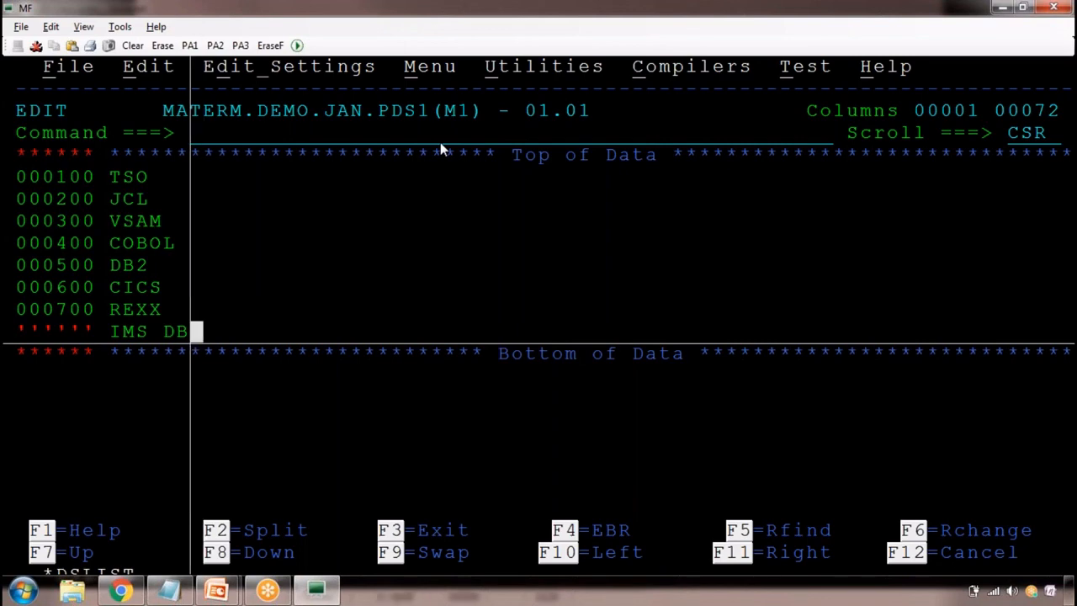
key("Return")
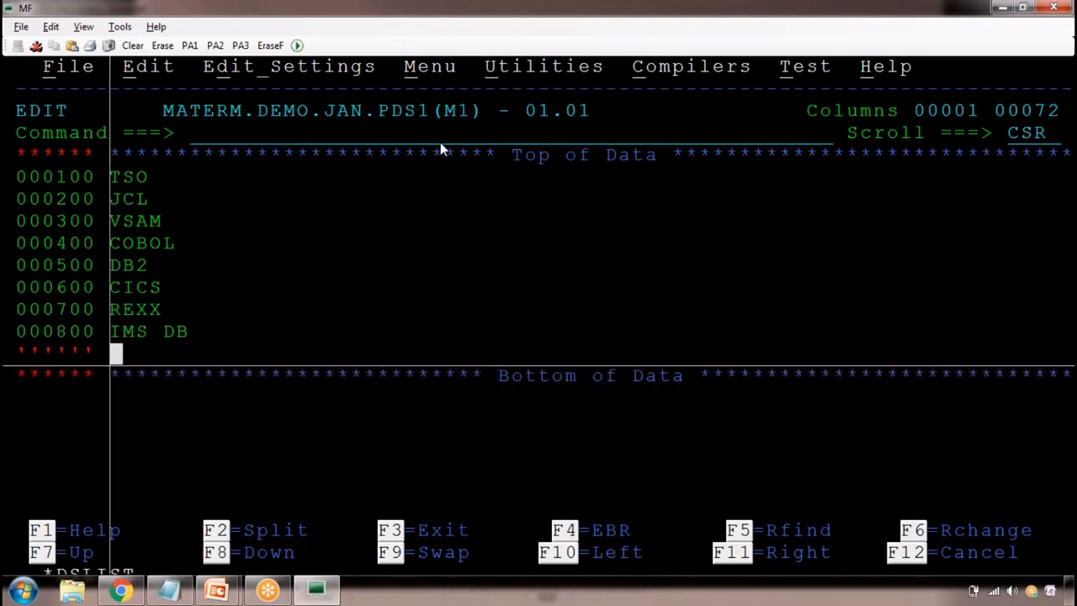
type("PL/1")
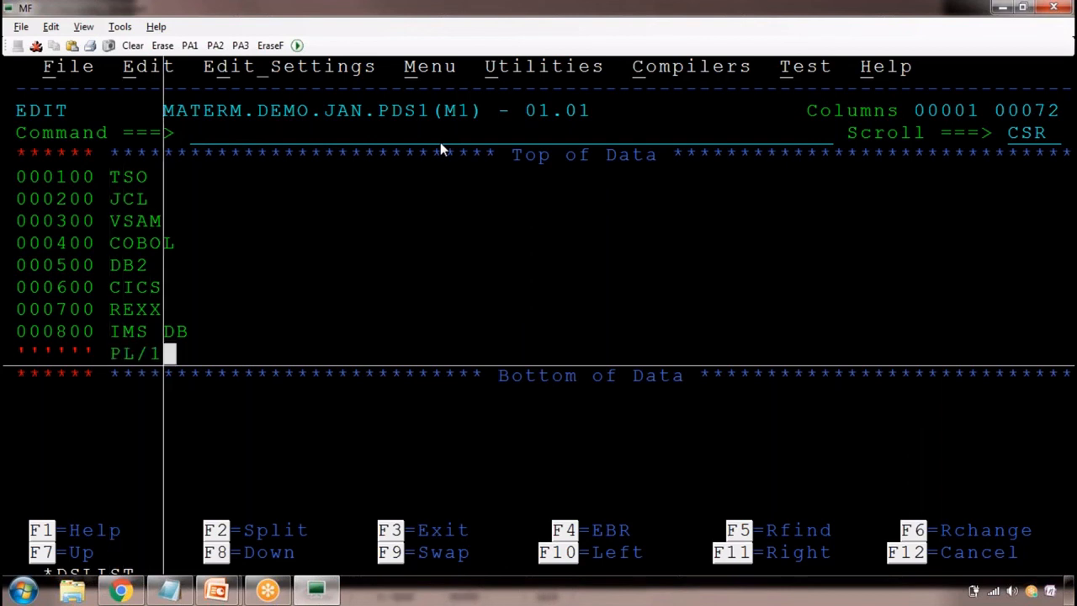
key("Return")
type("ASS")
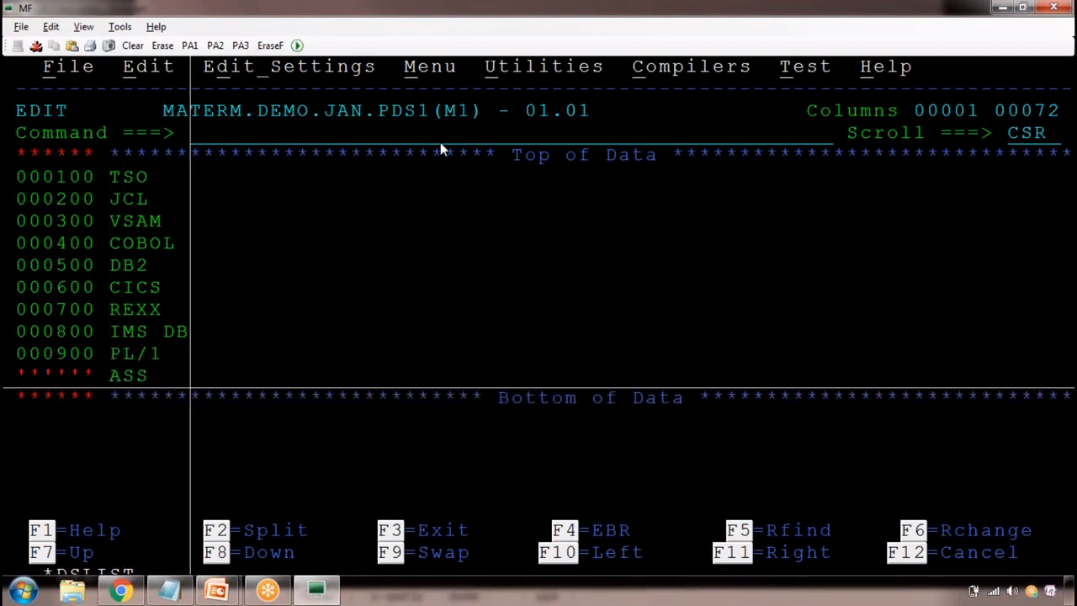
type("EMBLER")
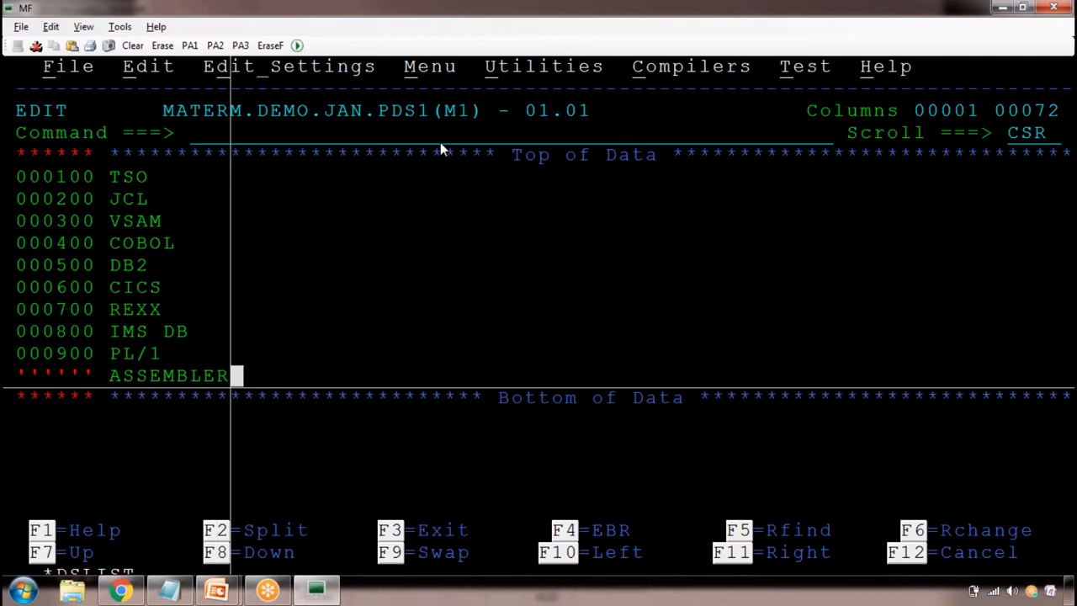
key("Return")
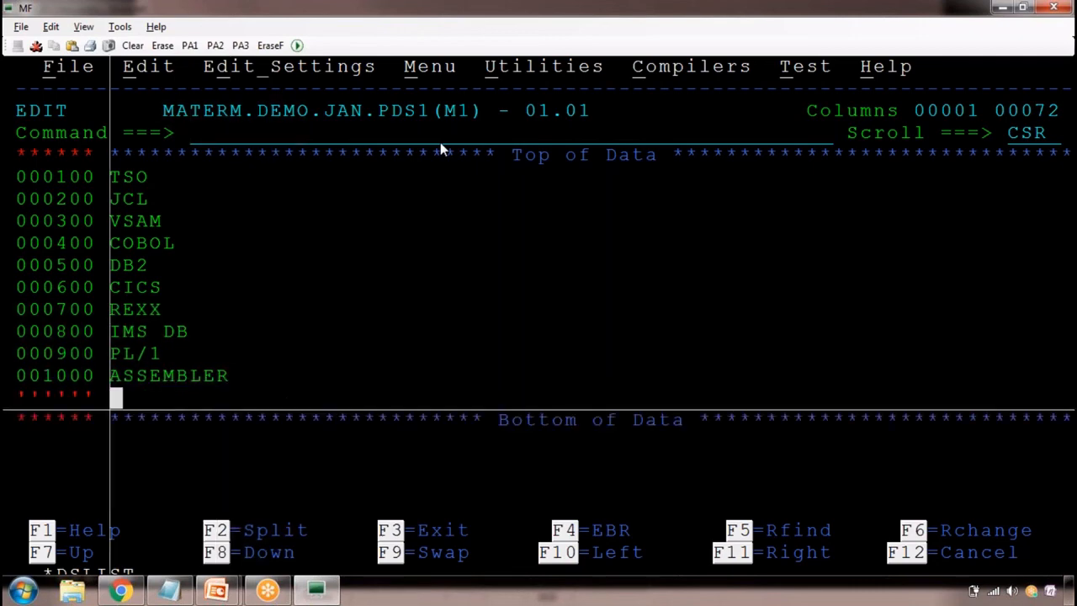
Save member M1 with the SAVE primary command
key("Home")
type("SAVE")
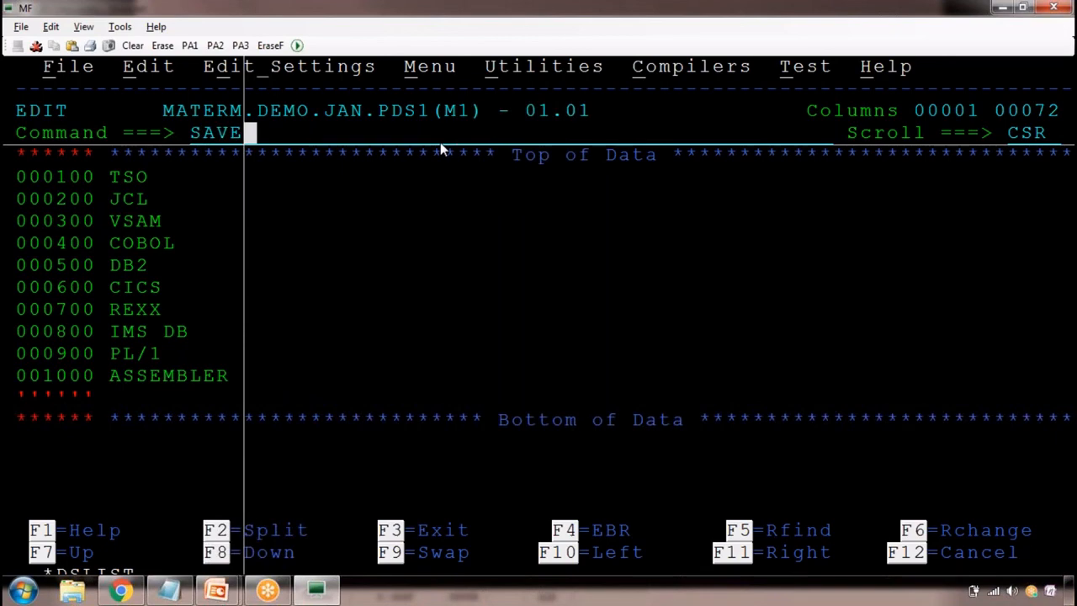
key("Return")
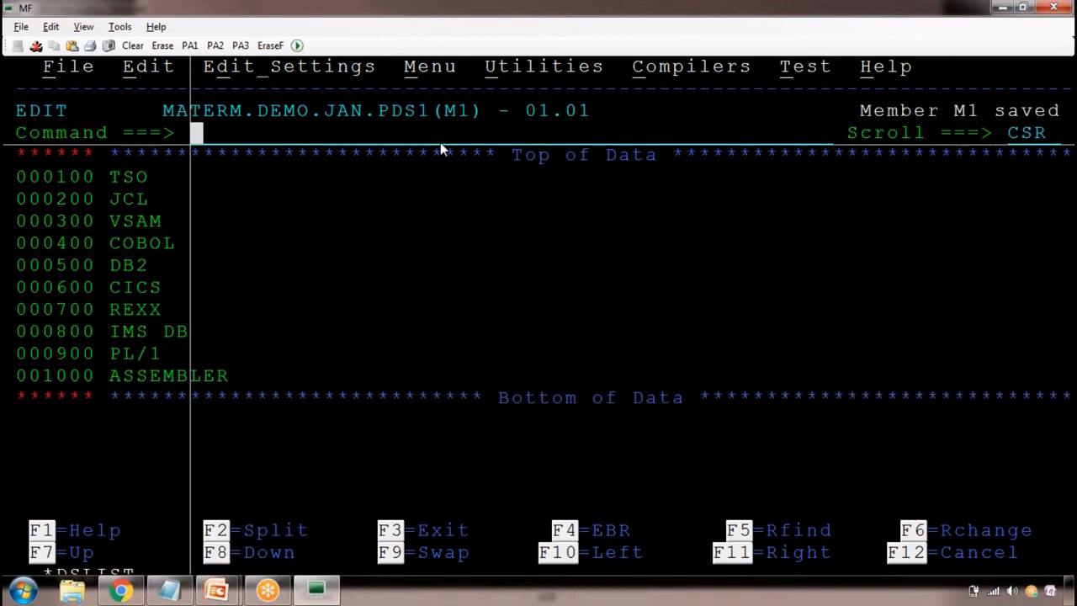
Replace every occurrence of 'TSO' with 'SUBSYSTE' in member M1 using the C primary command with ALL
type("C T")
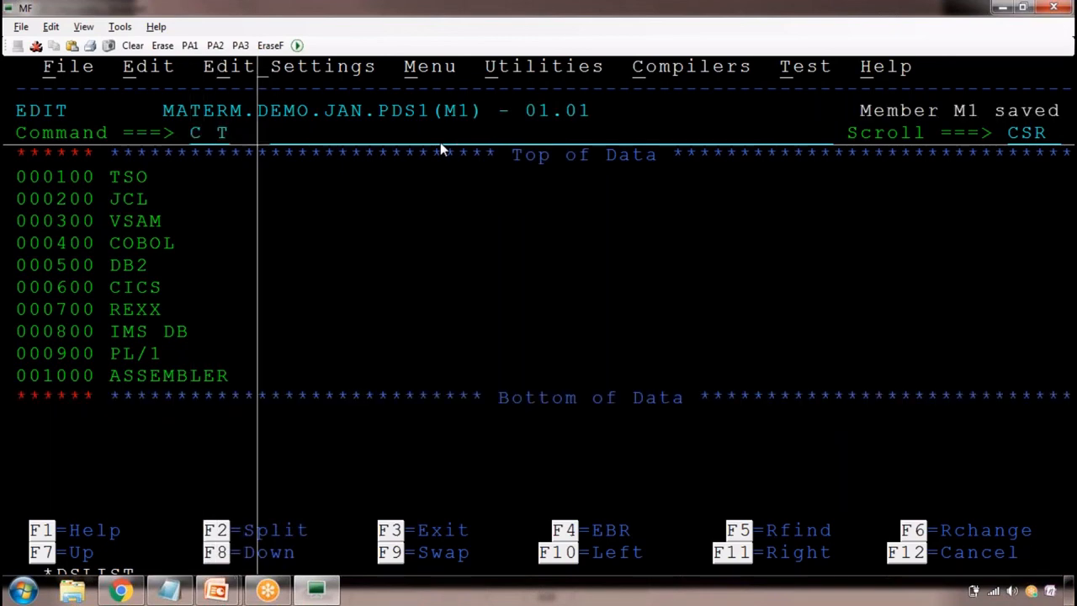
type("SO SUB")
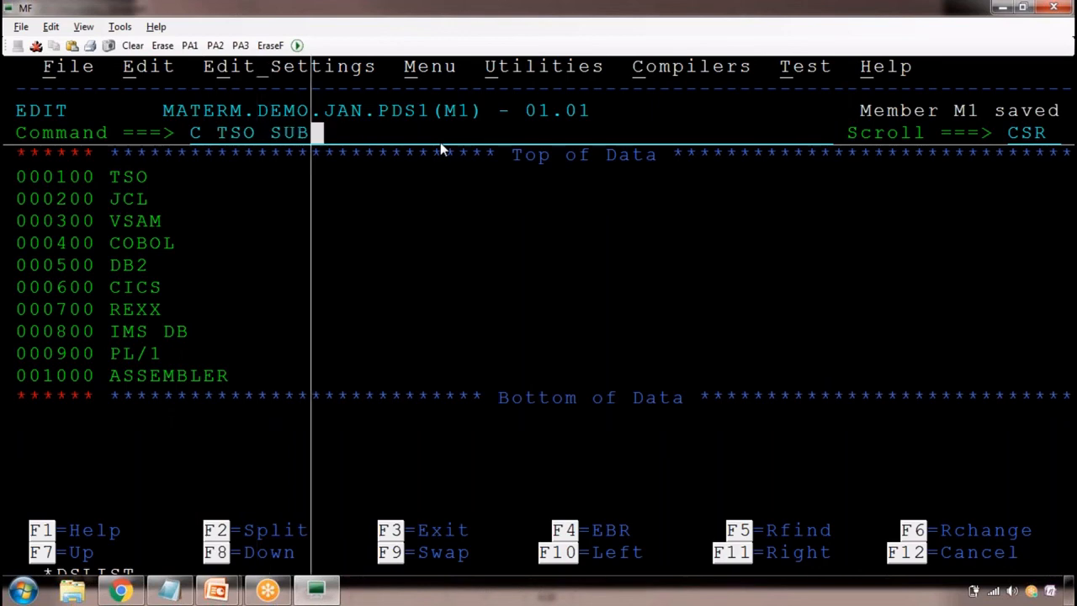
key("BackSpace")
key("BackSpace")
key("BackSpace")
key("BackSpace")
key("BackSpace")
key("BackSpace")
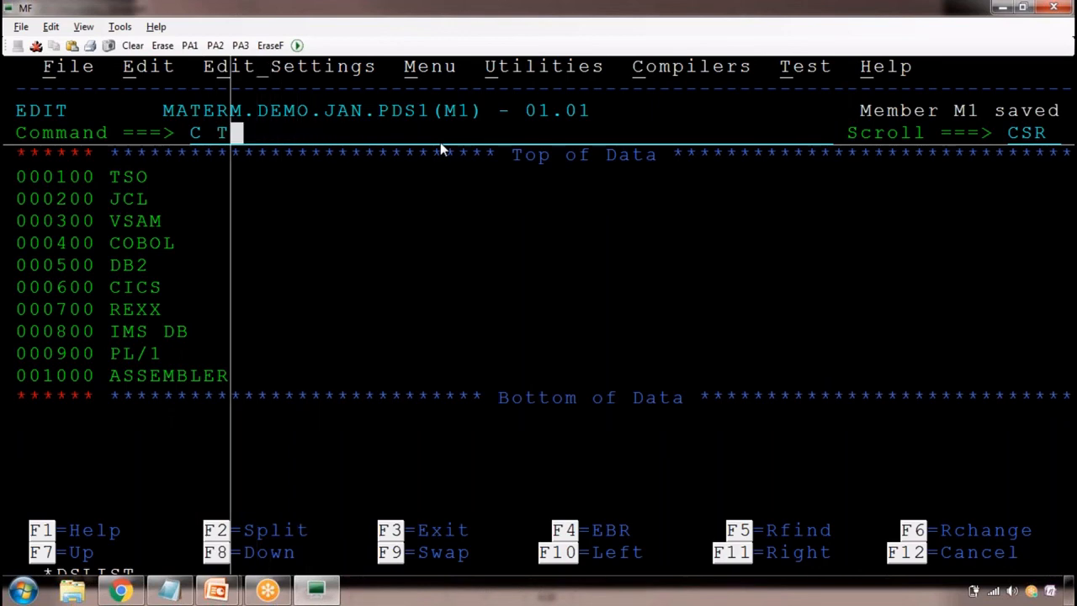
key("BackSpace")
type("'TS")
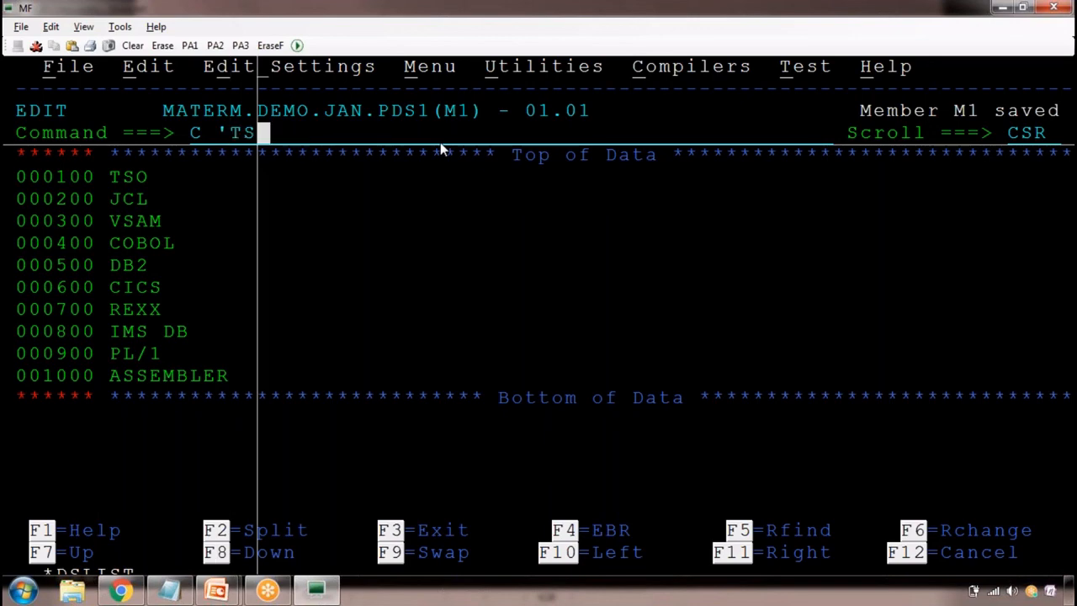
type("O' 'S")
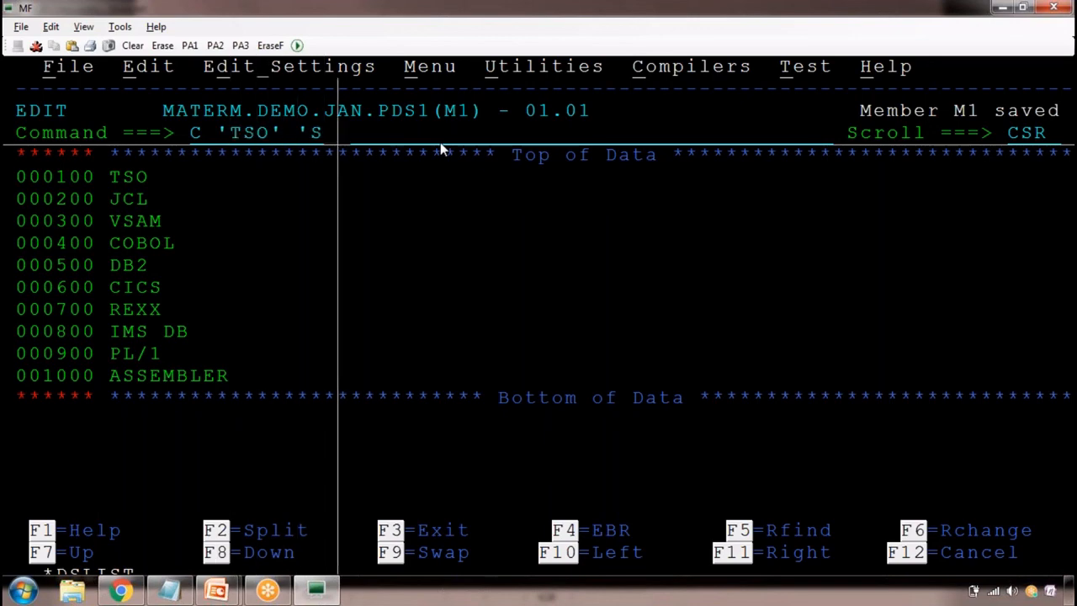
type("UBSYSE")
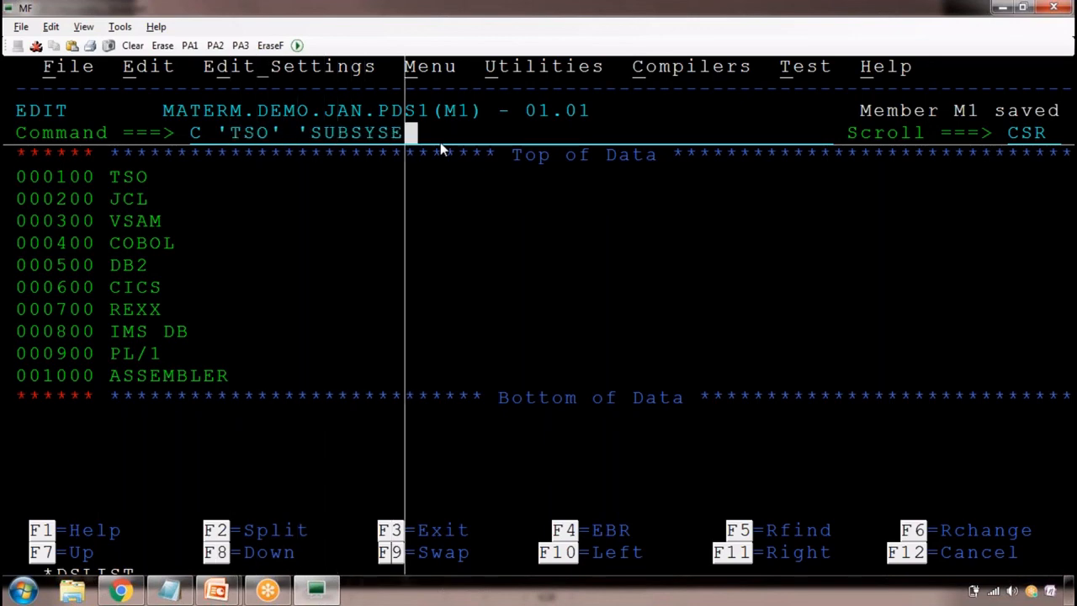
key("BackSpace")
type("T")
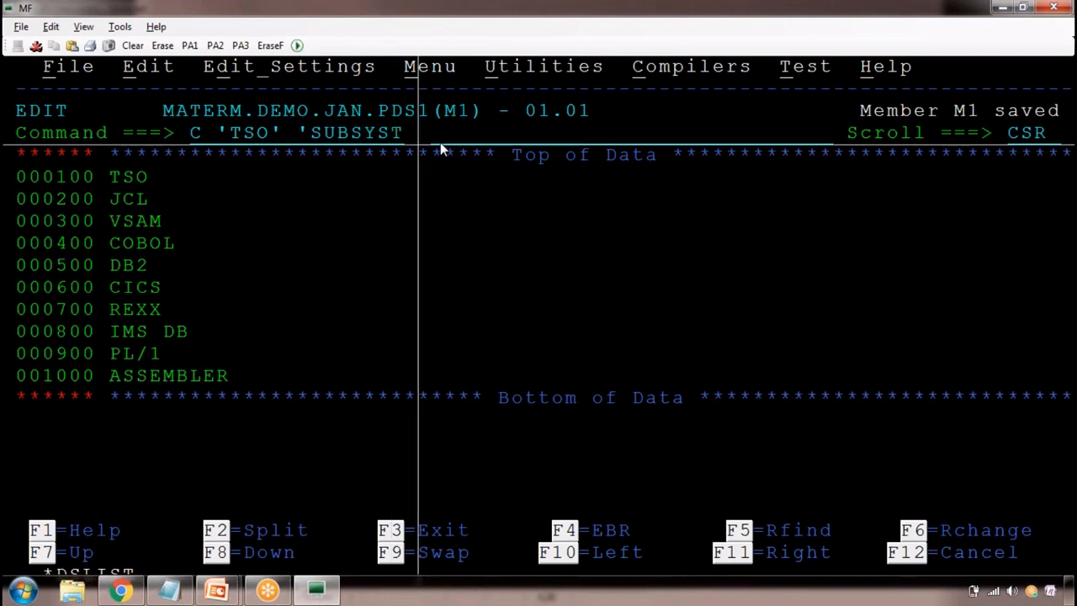
type("EM")
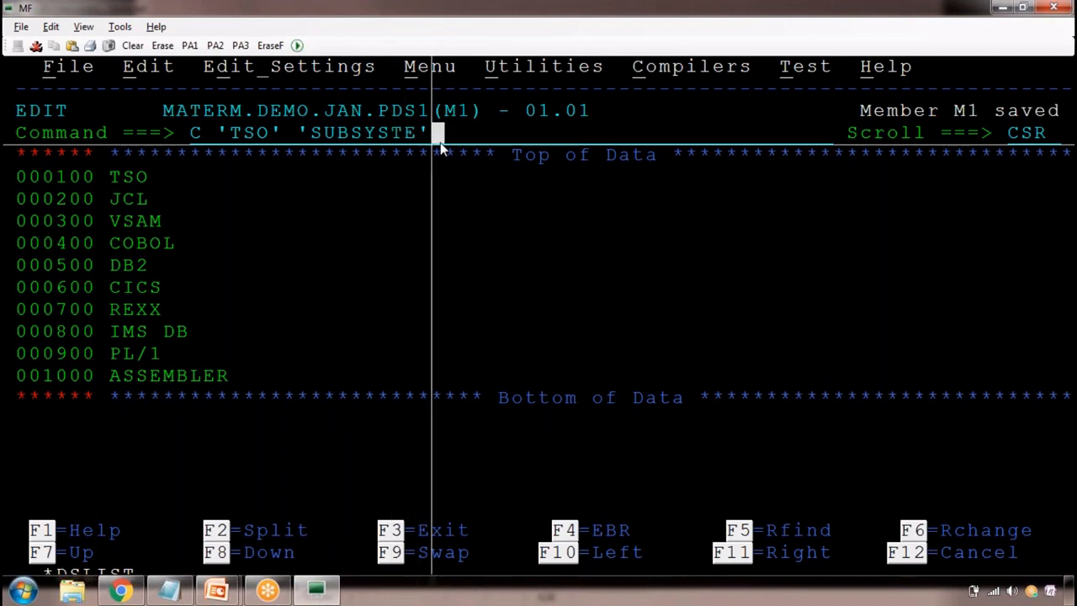
type(" ALL")
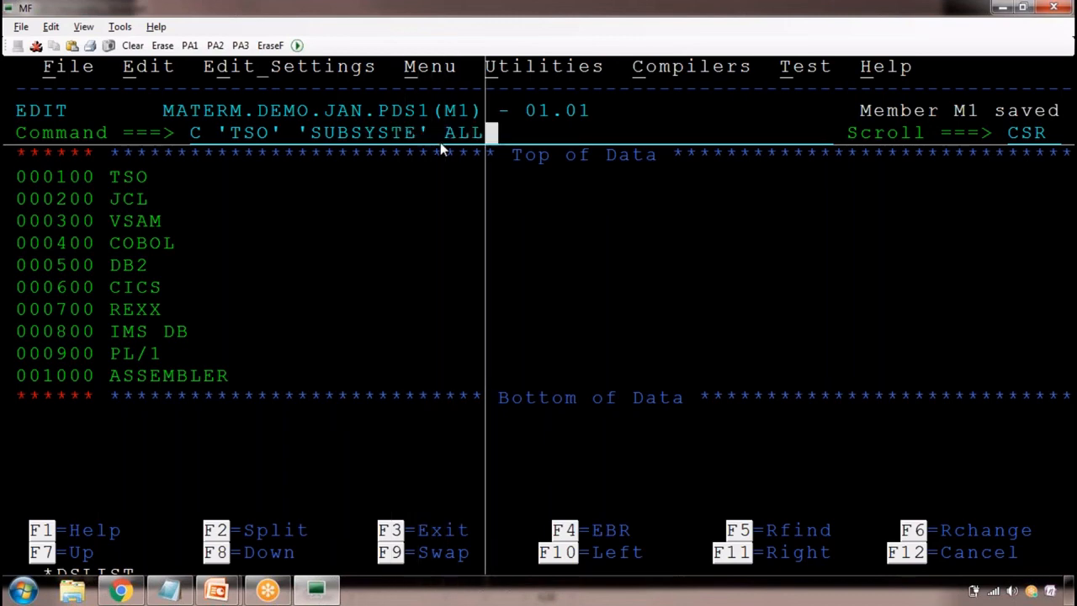
key("Return")
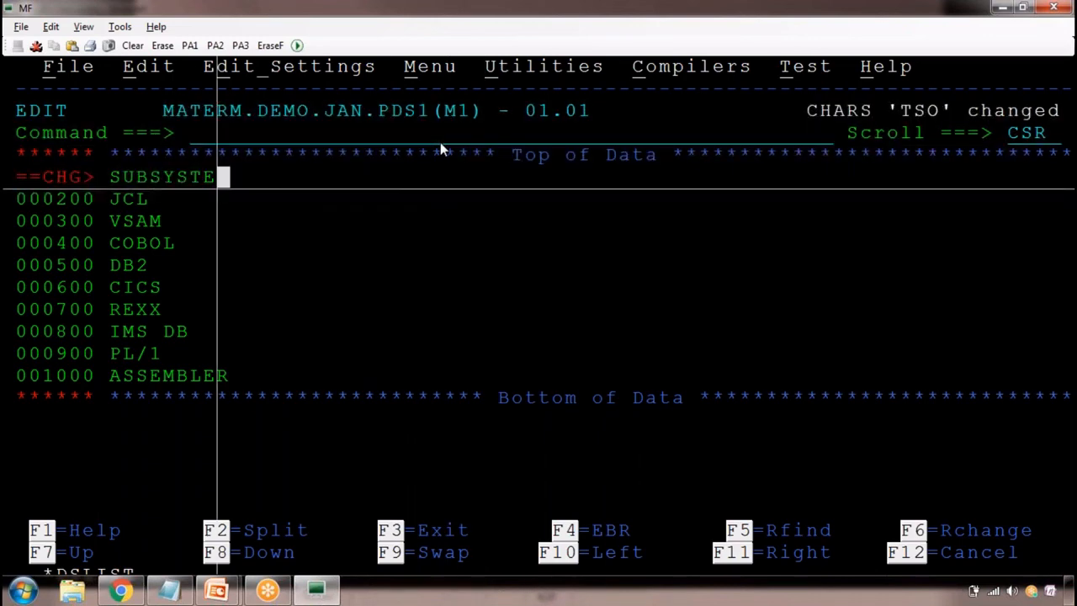
Clear the change flag from the SUBSYSTE line and save member M1 with the SAVE primary command
left_click_drag(825, 113, 1073, 115)
left_click(238, 129)
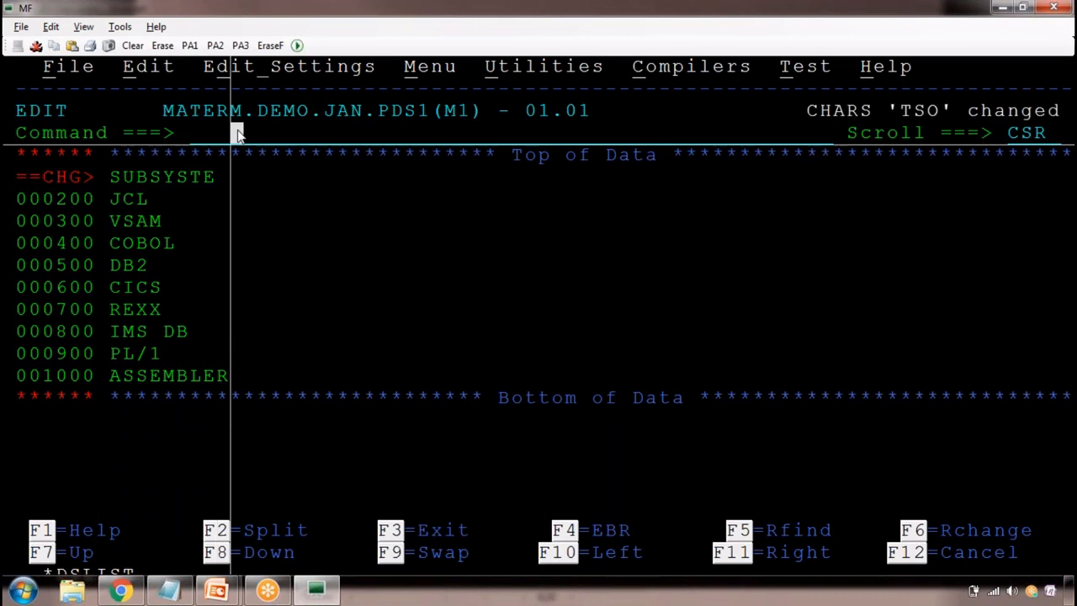
type("B")
key("Return")
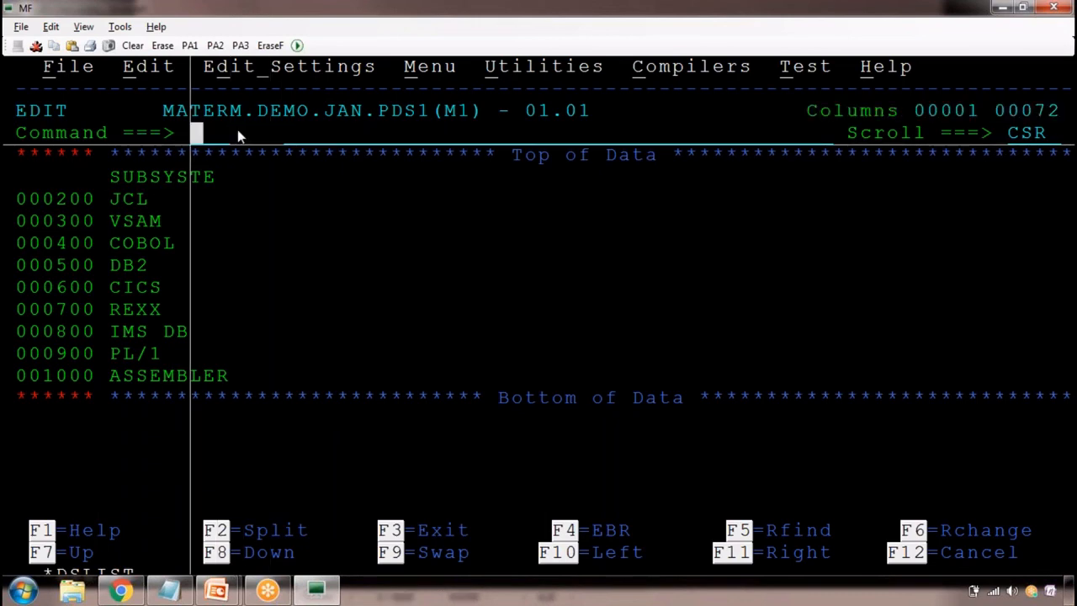
type("SAVE")
key("Return")
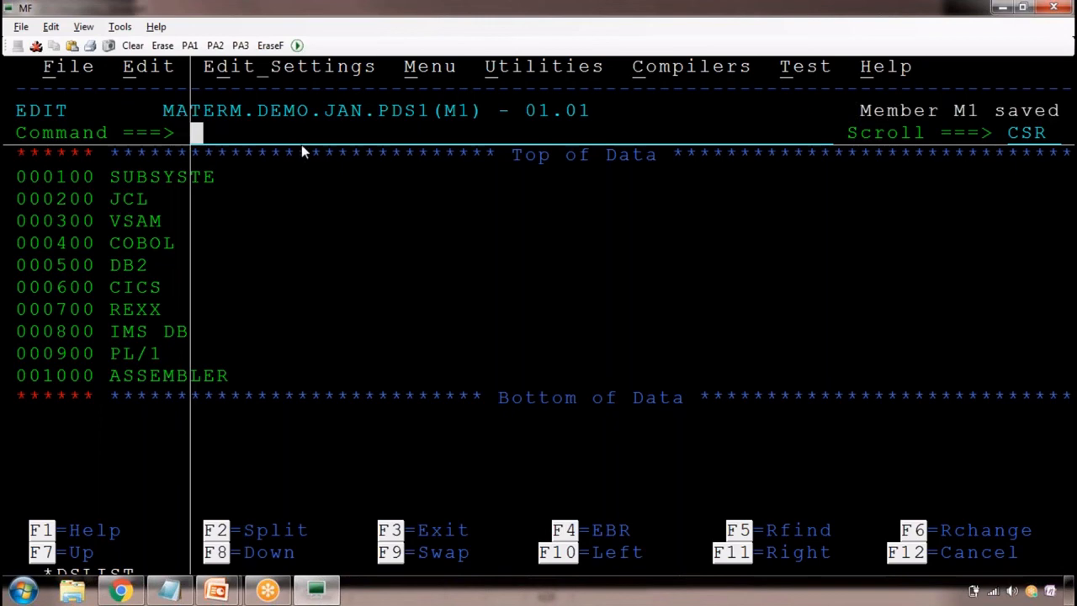
Switch to Notepad to review the primary commands in the class notes, then return to member M1 in the ISPF editor
key("alt+Tab")
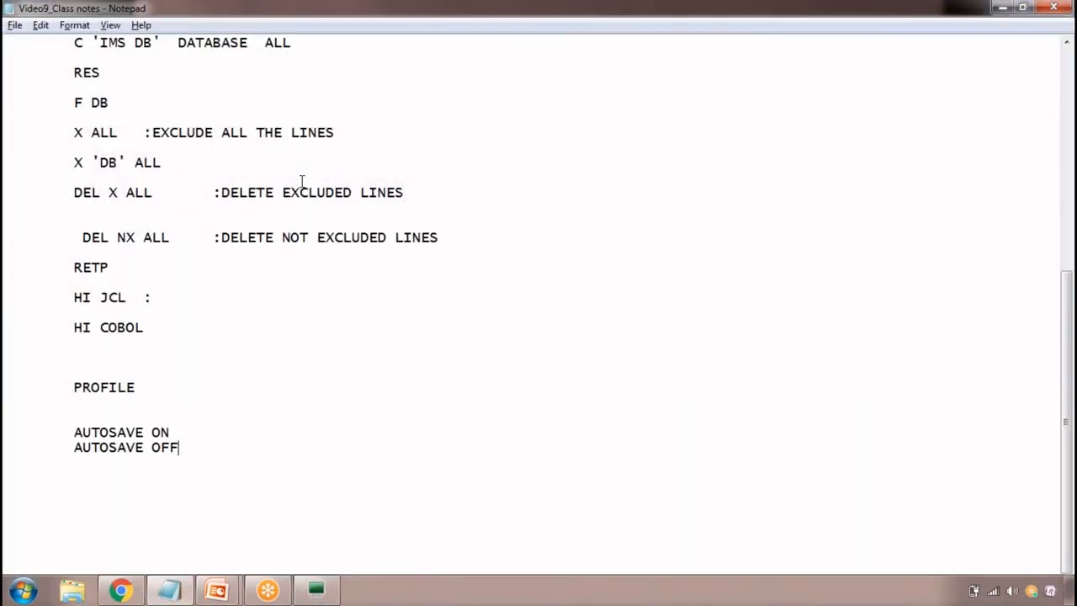
scroll(284, 238, "up", 4)
scroll(284, 242, "down", 4)
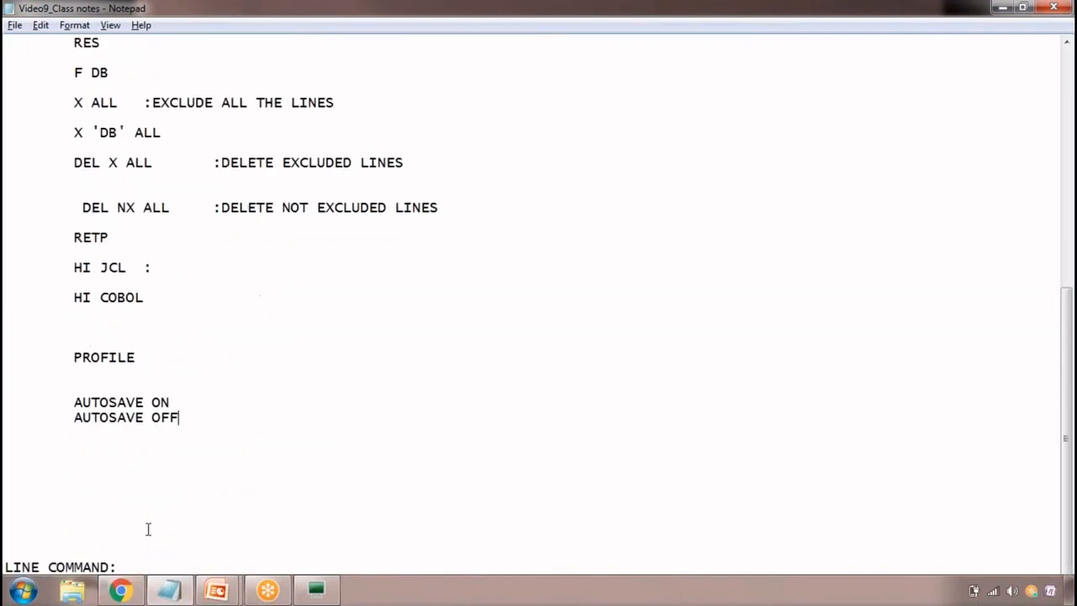
left_click(59, 555)
scroll(72, 505, "up", 10)
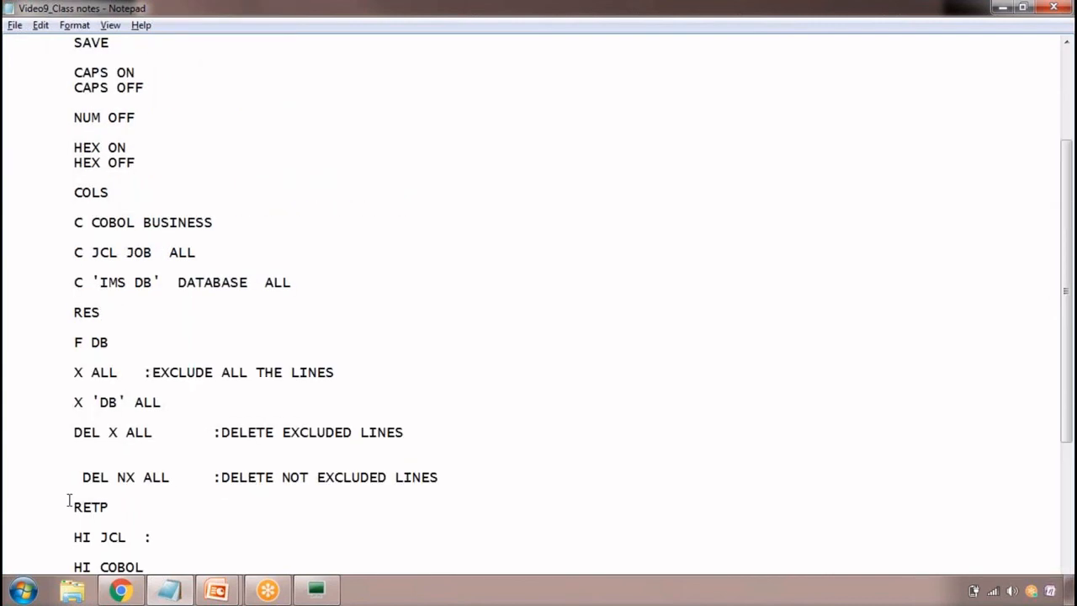
left_click_drag(72, 208, 178, 557)
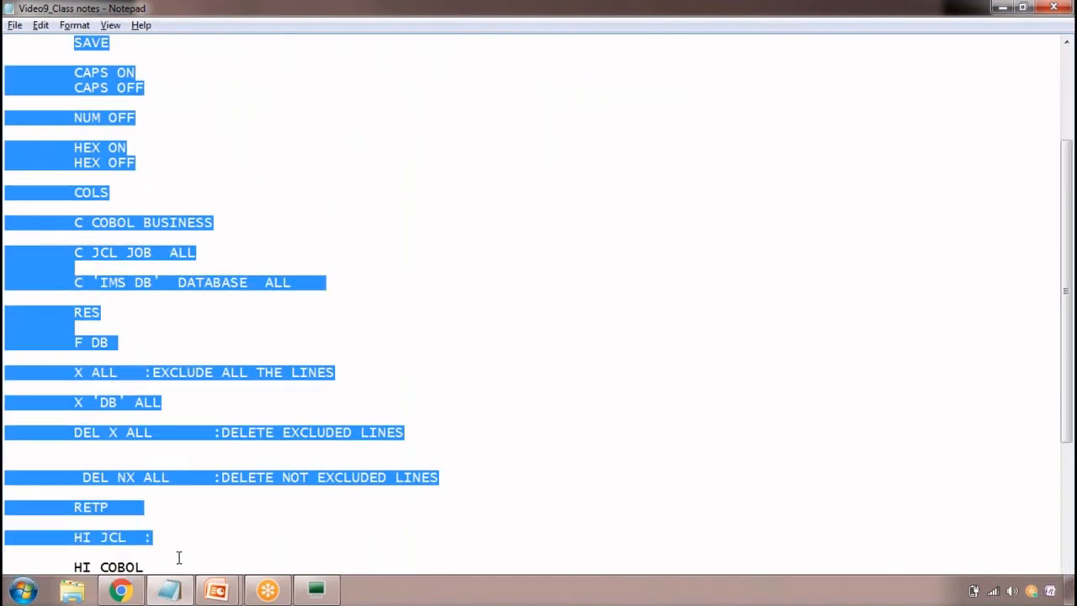
key("alt+Tab")
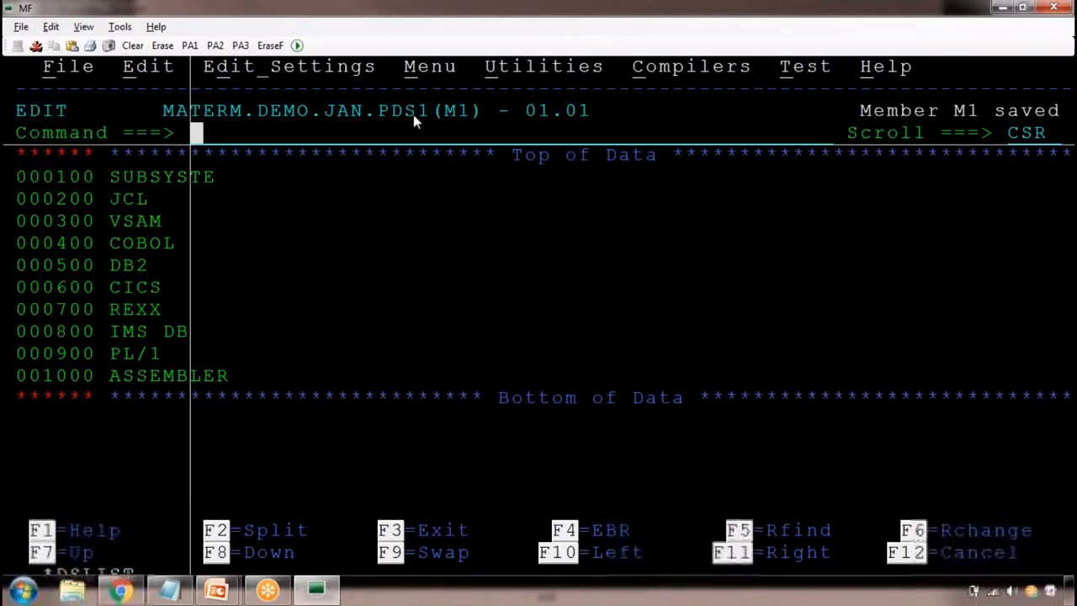
left_click_drag(438, 111, 478, 114)
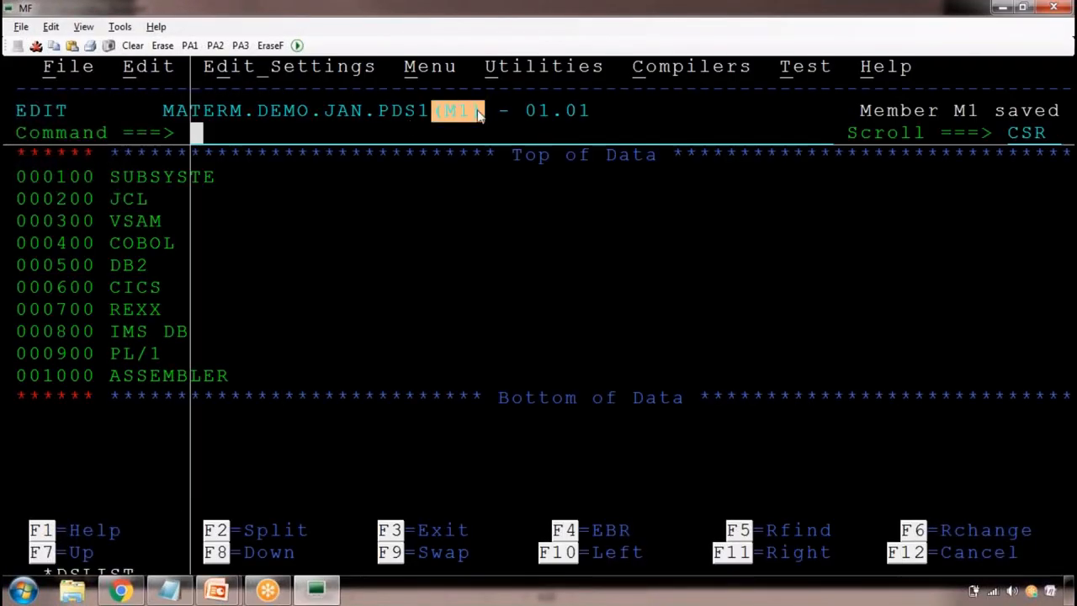